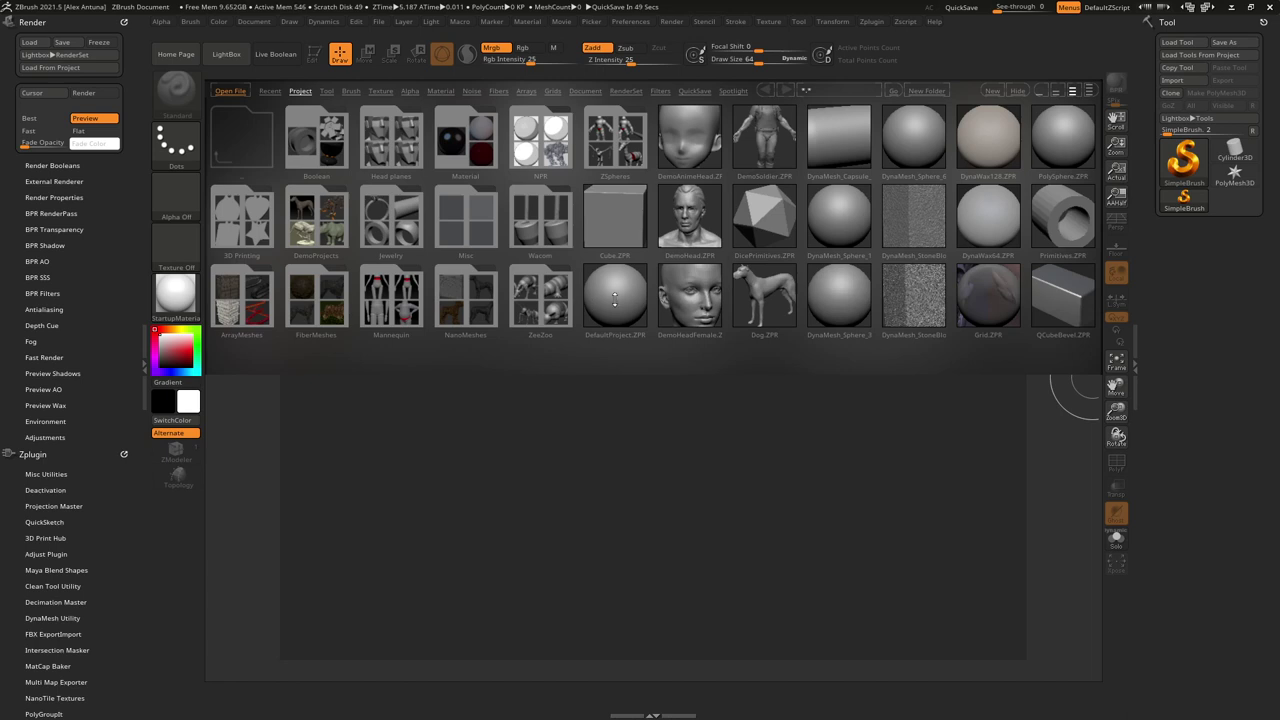
Step: Draw a PolyMesh3D star on the empty canvas in Edit mode, with LightBox hidden, and frame it
left_click(1236, 175)
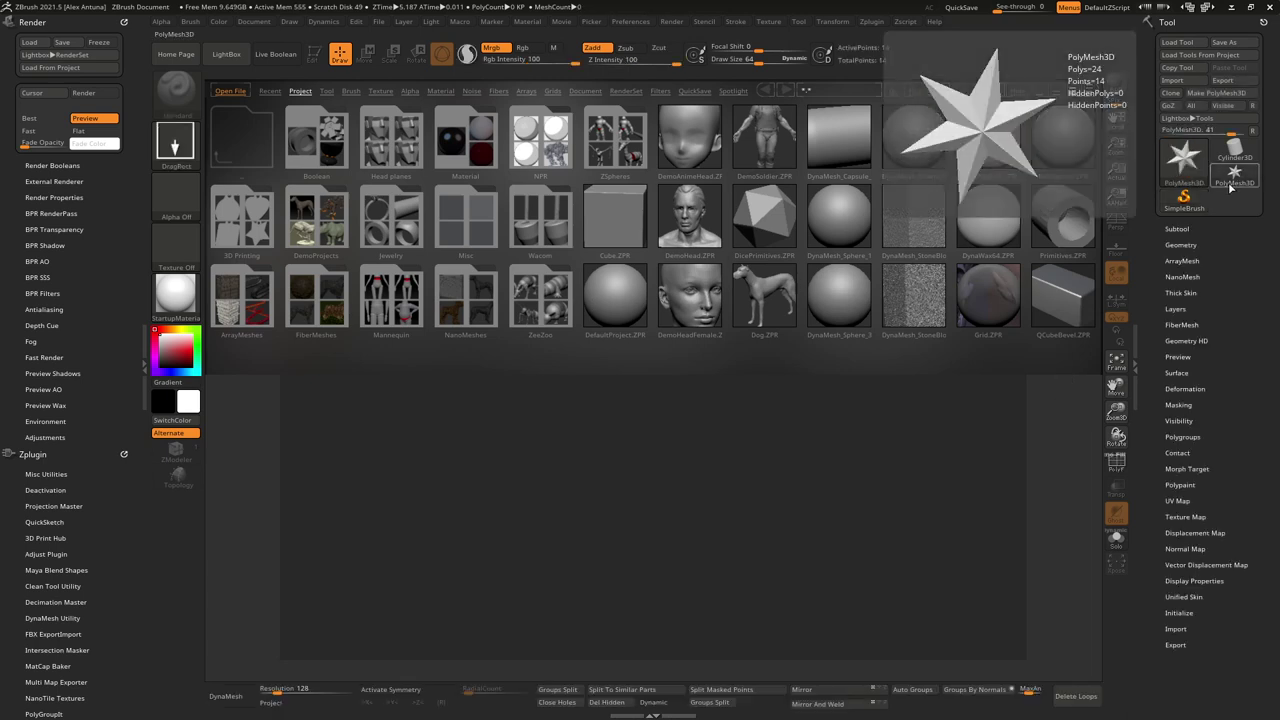
left_click_drag(631, 428, 640, 486)
key("t")
left_click(248, 57)
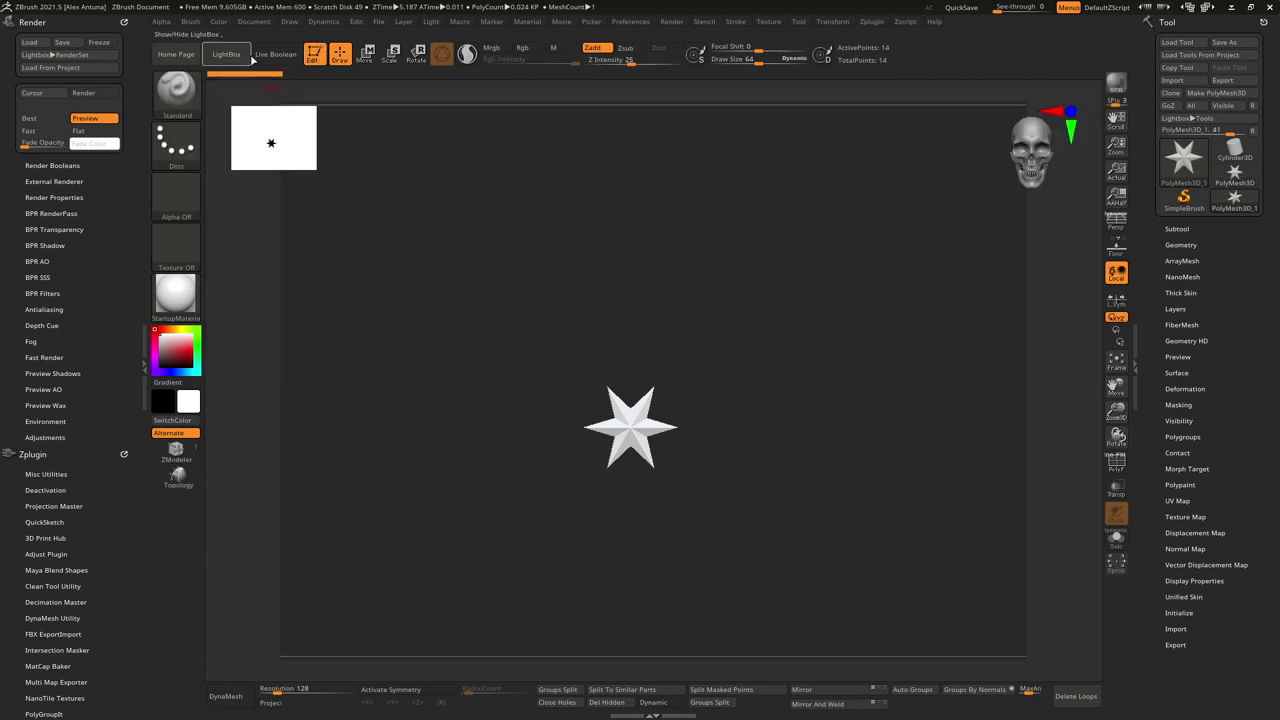
left_click_drag(767, 370, 846, 378, "alt")
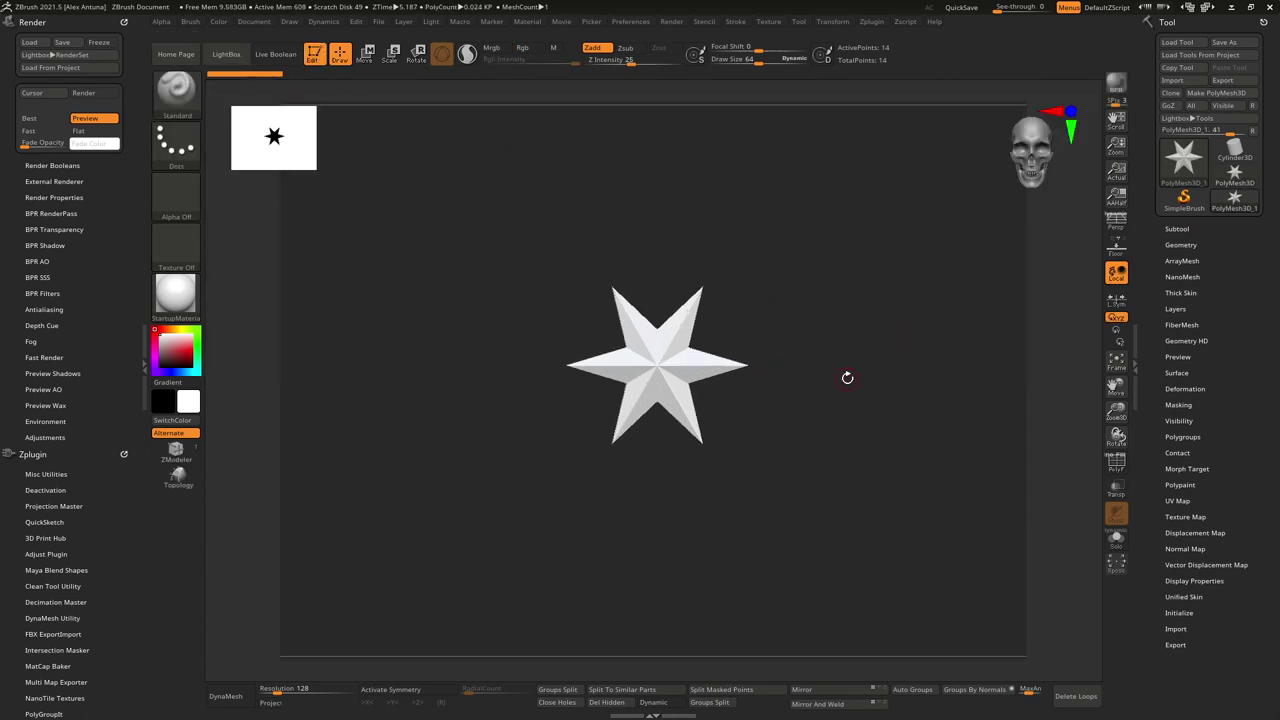
key("f")
left_click_drag(900, 288, 1237, 470, "alt")
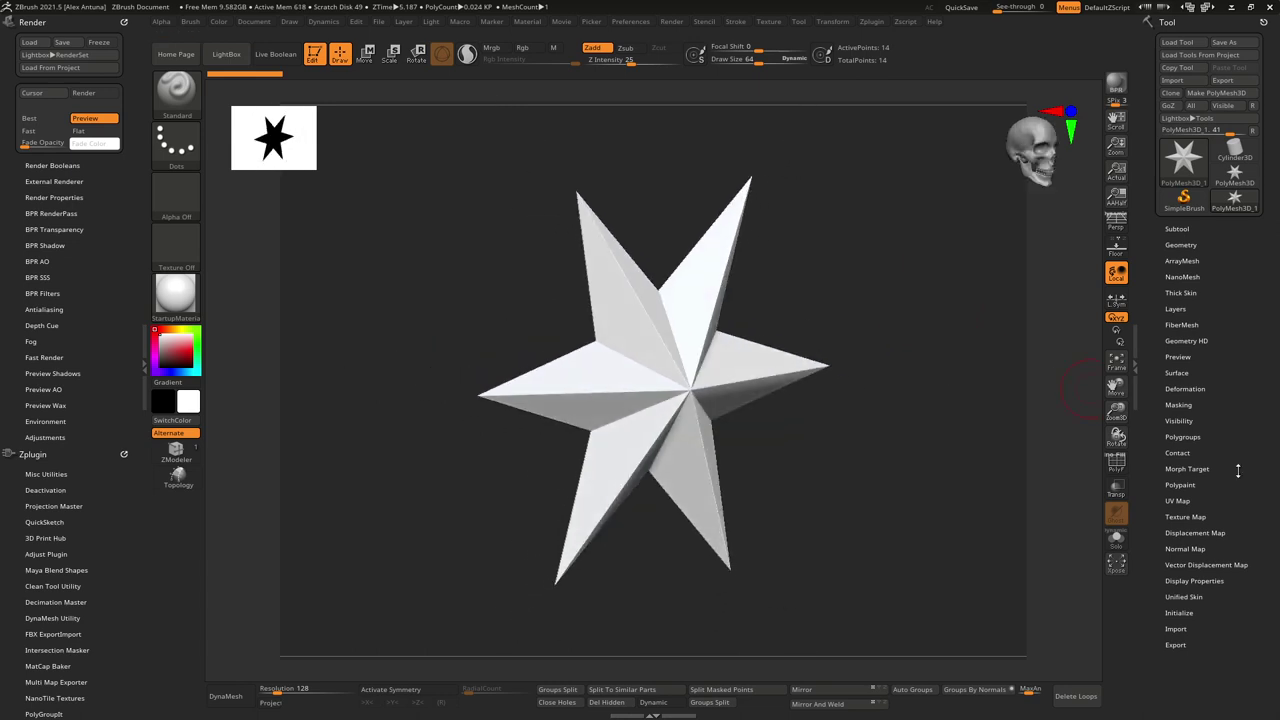
Step: Initialize the star as a QCube with X, Y and Z resolution 5 and show its polyframe
left_click(1190, 613)
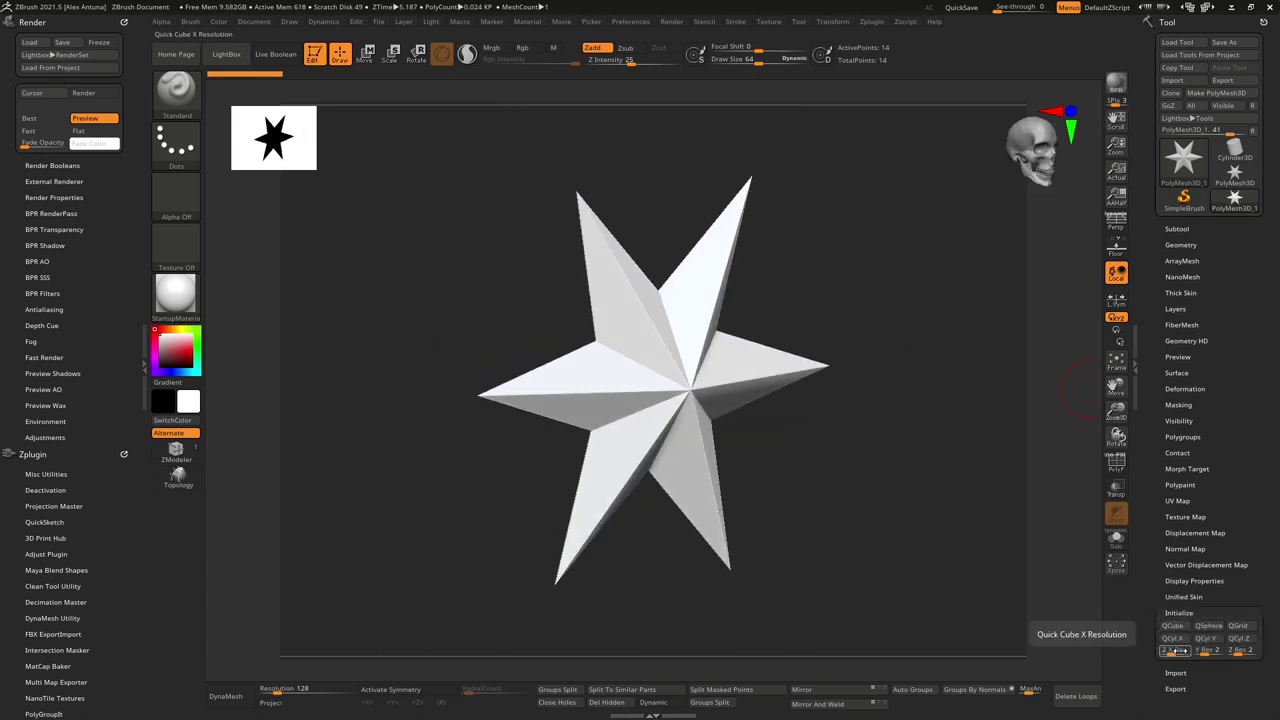
left_click_drag(1180, 651, 1237, 625)
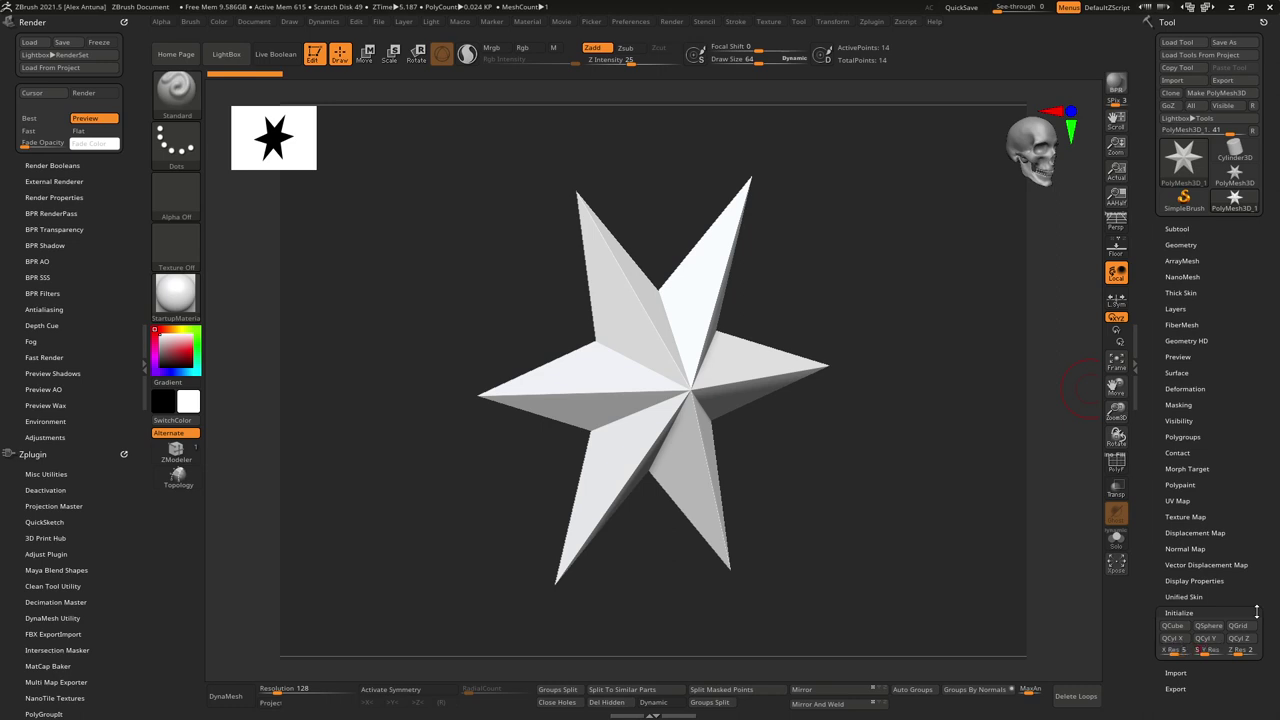
left_click(1172, 625)
left_click(1116, 473)
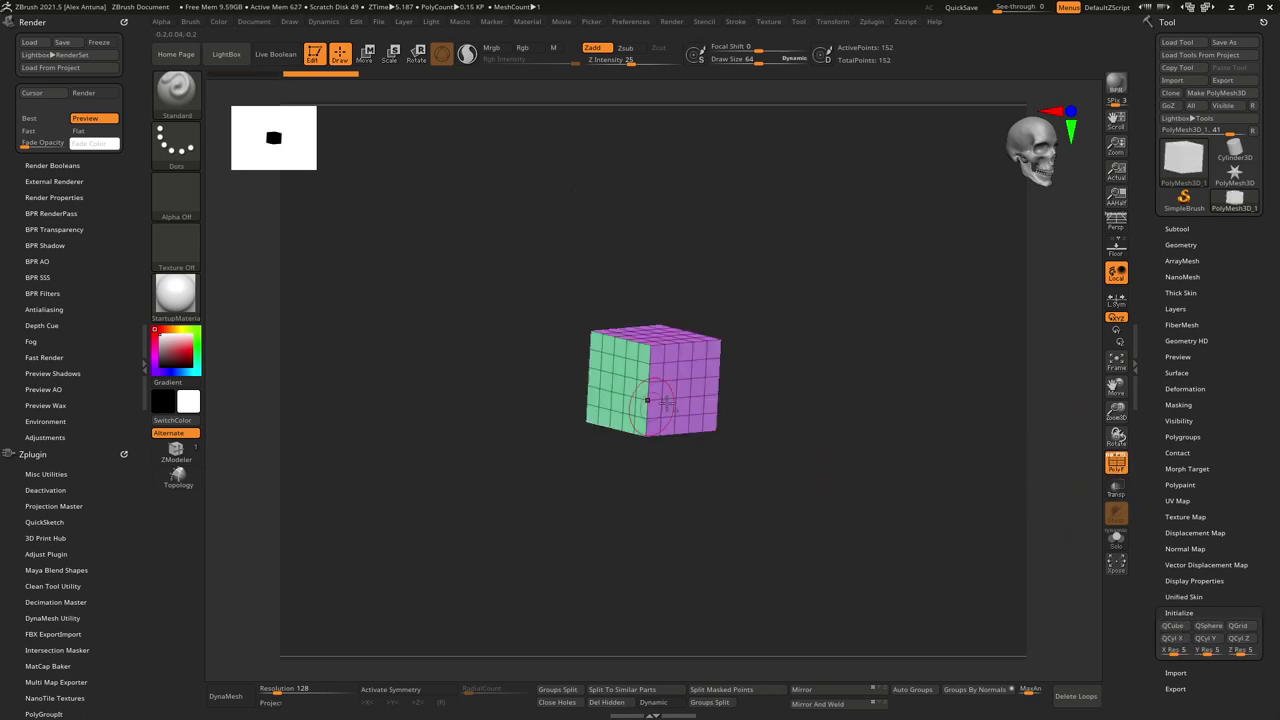
right_click_drag(648, 402, 690, 386, "alt")
right_click_drag(738, 347, 816, 328, "ctrl")
right_click_drag(816, 328, 748, 355)
left_click_drag(748, 354, 671, 289)
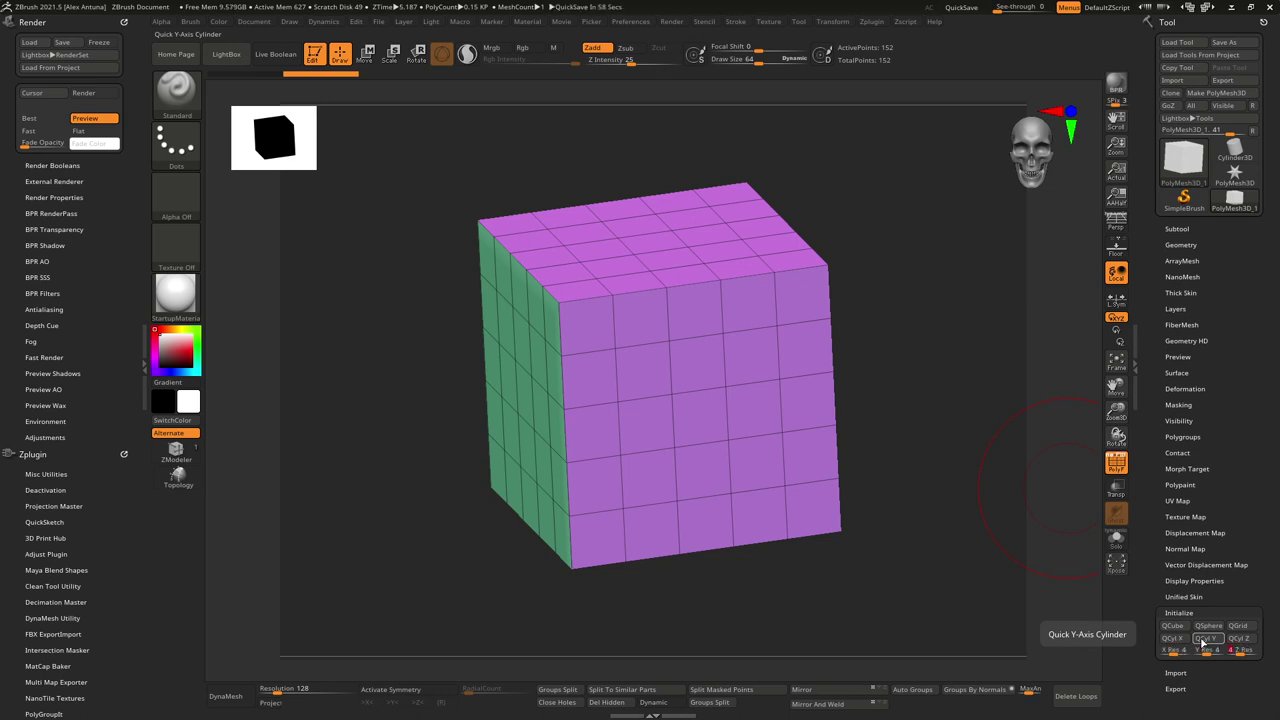
Step: Regenerate the QCube with X, Y and Z resolution 4 and reduce the draw size to 44
left_click(1174, 626)
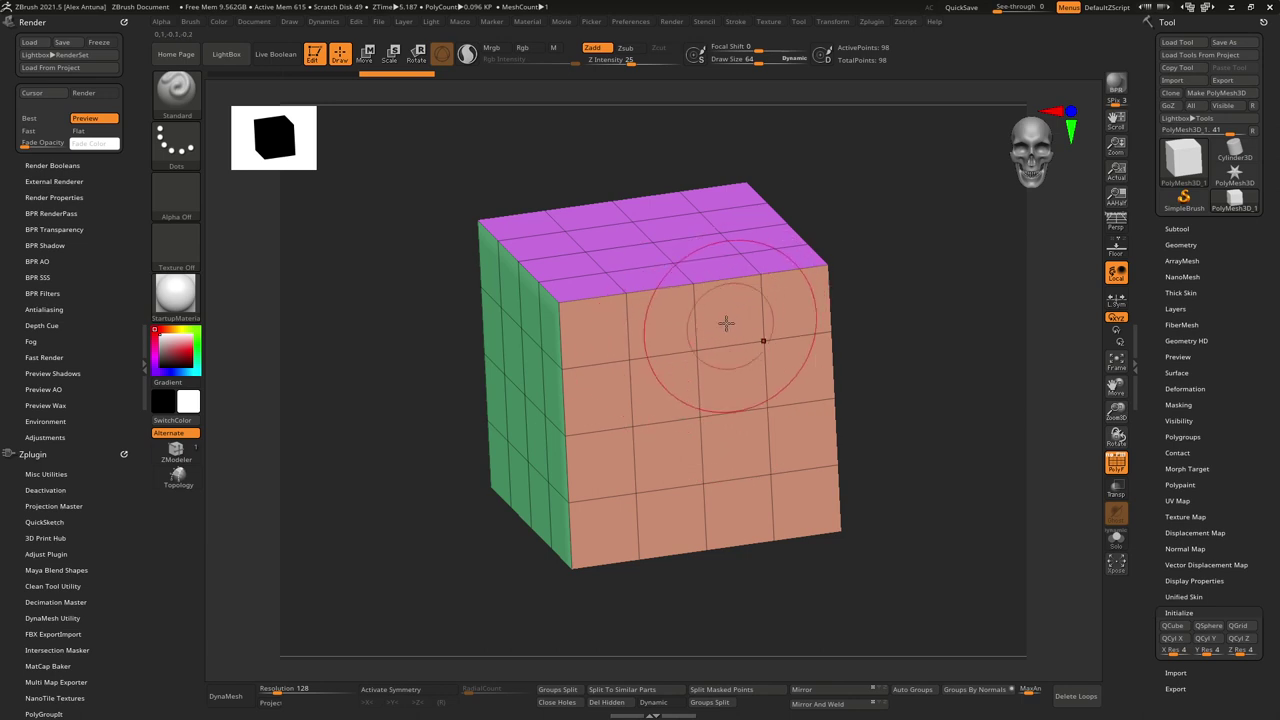
key("bracketleft")
key("bracketleft")
key("bracketleft")
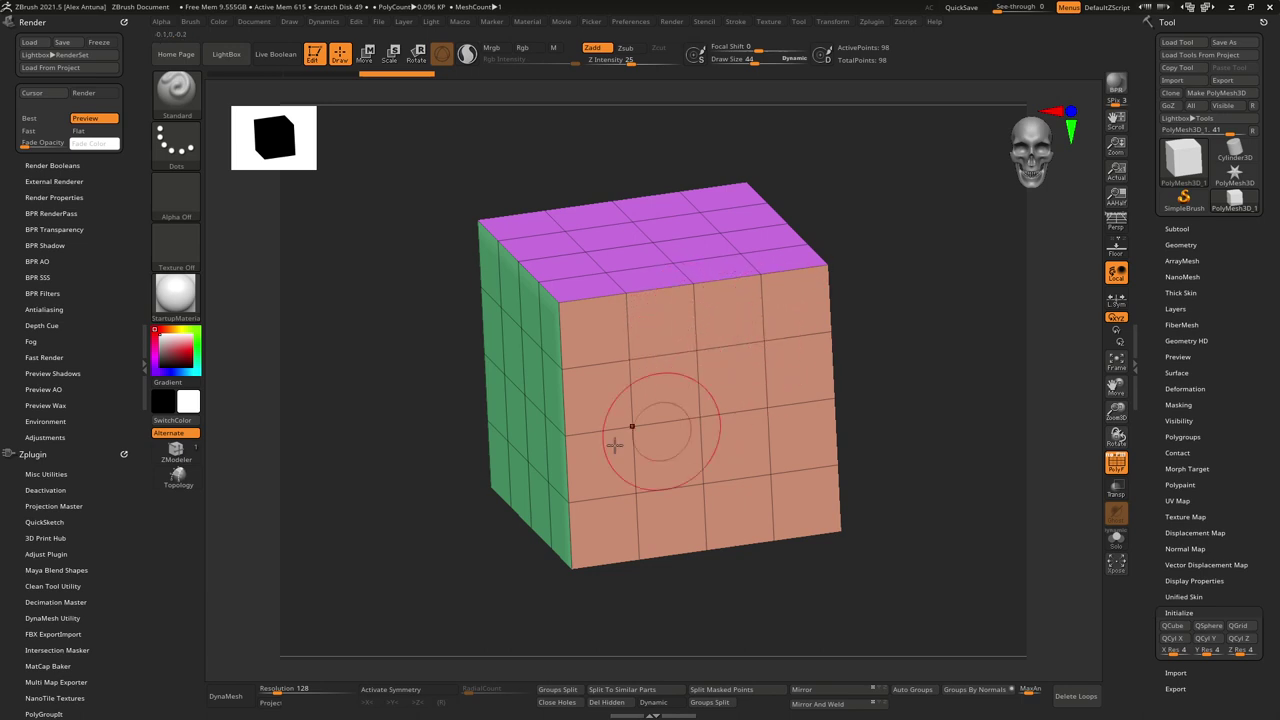
Step: Activate symmetry on the X, Y and Z axes
left_click(424, 690)
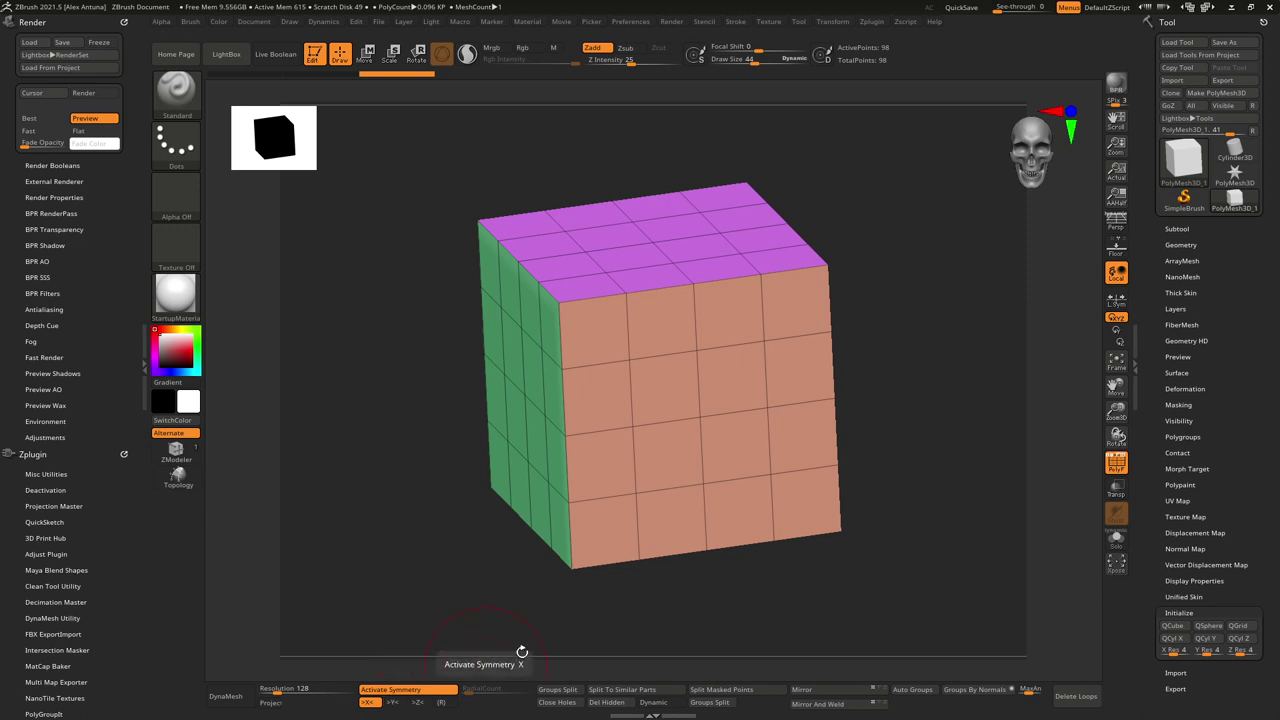
left_click(424, 703)
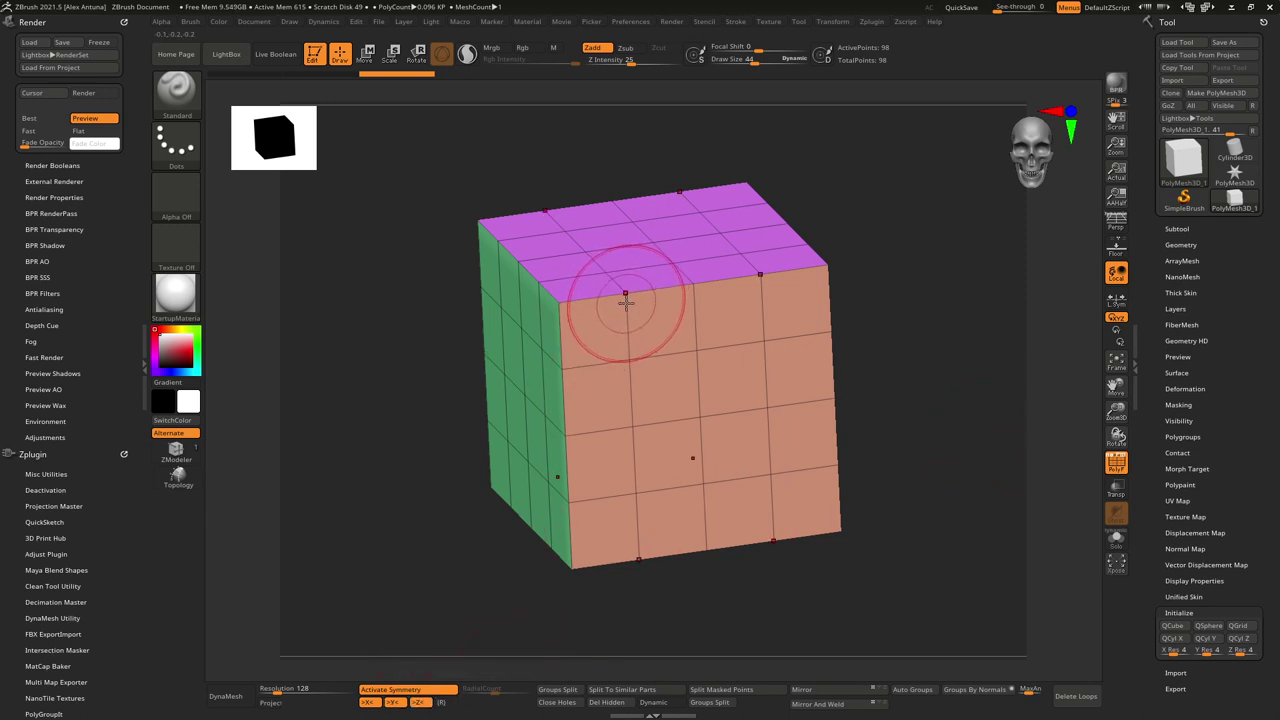
right_click_drag(671, 357, 690, 295)
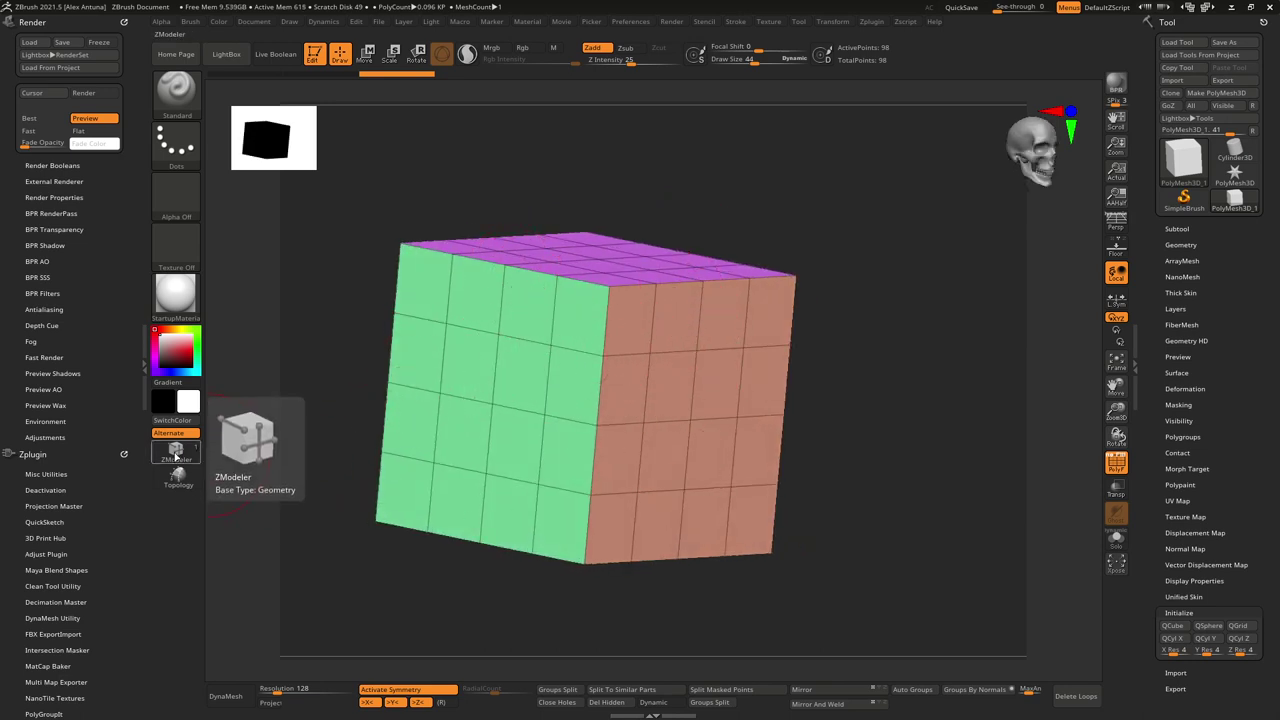
Step: Switch to the ZModeler brush and reduce the draw size to 24
left_click(175, 452)
left_click_drag(846, 318, 926, 351, "shift")
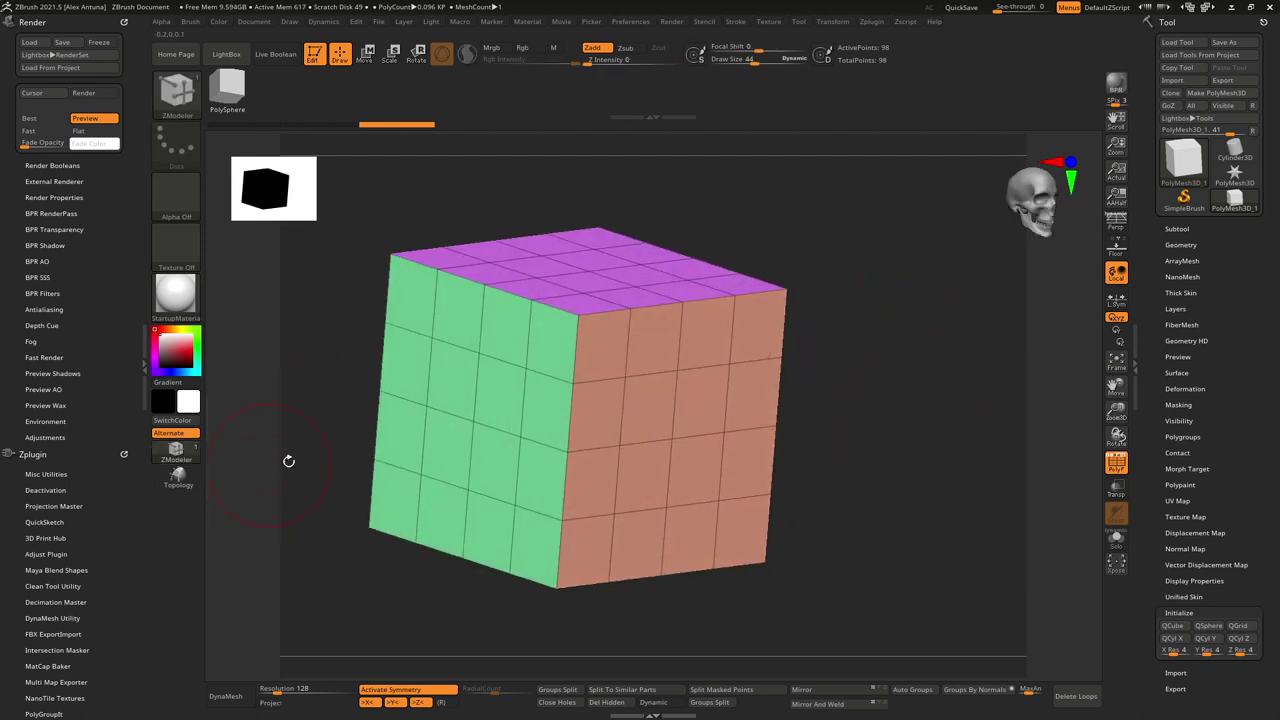
key("bracketleft")
key("bracketleft")
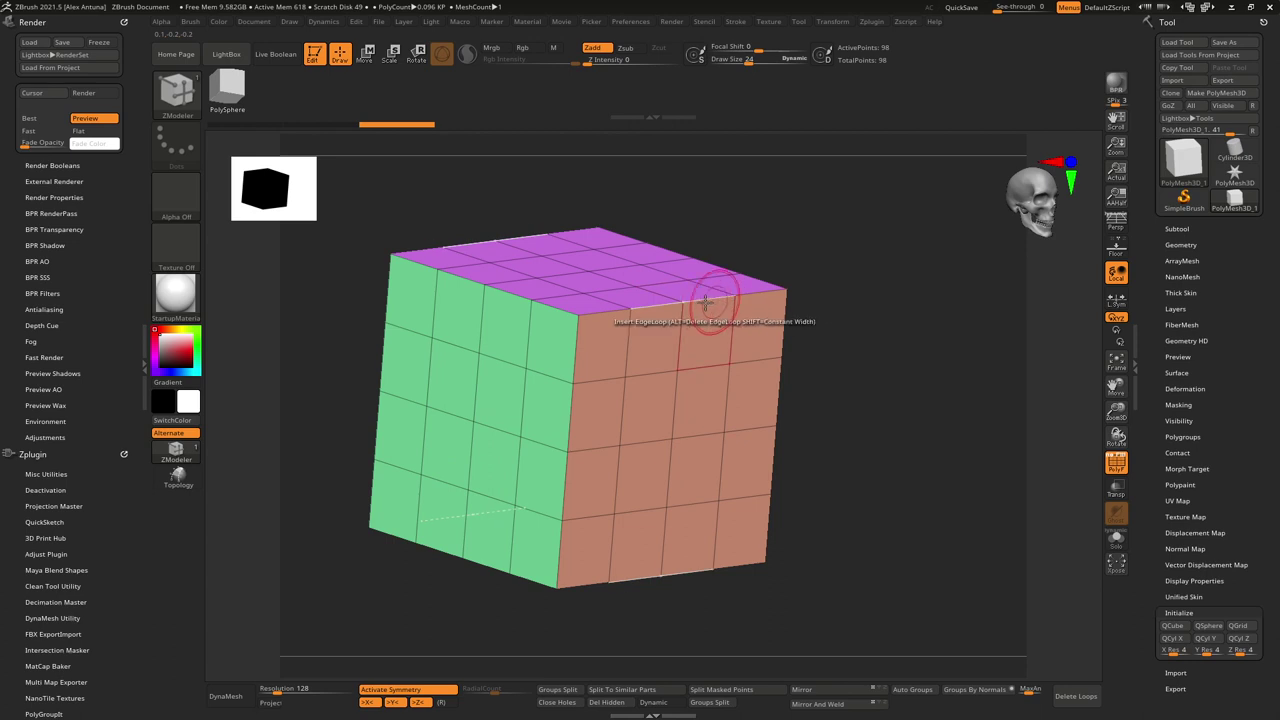
right_click_drag(686, 326, 692, 320, "shift")
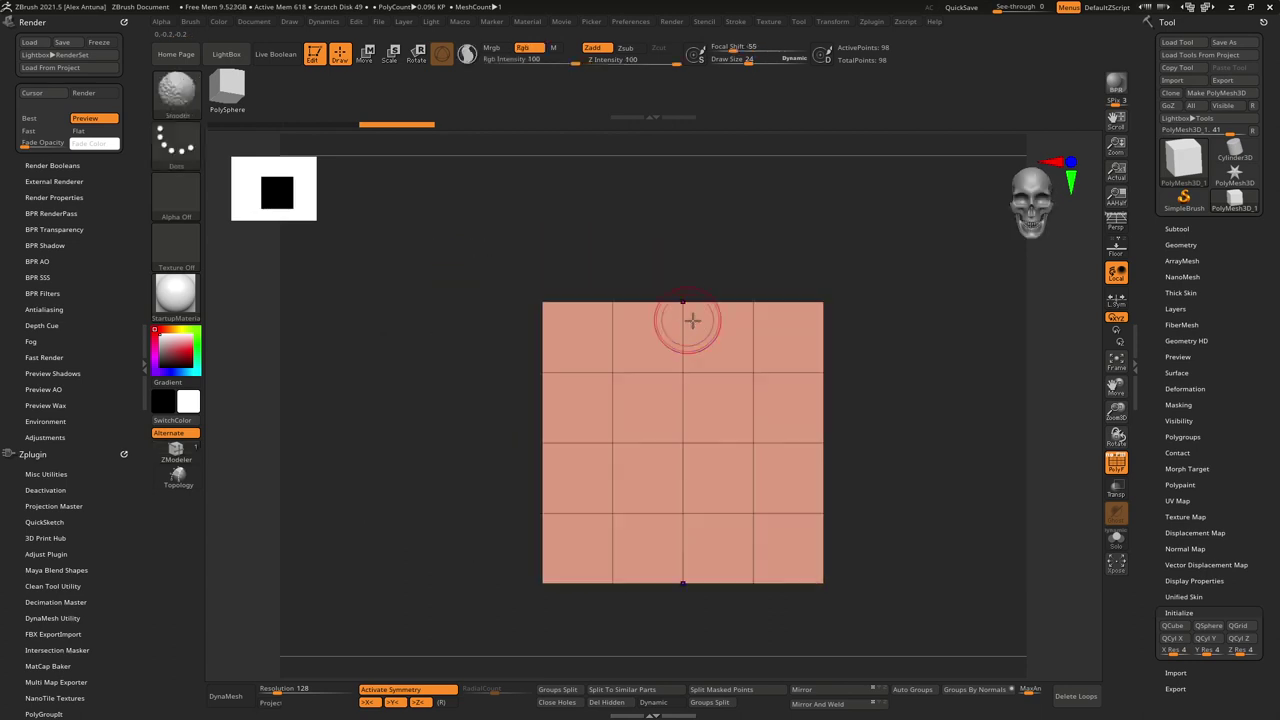
mouse_move(935, 354)
left_mouse_down()
mouse_move(886, 349)
mouse_move(908, 371)
mouse_move(891, 370)
left_mouse_up()
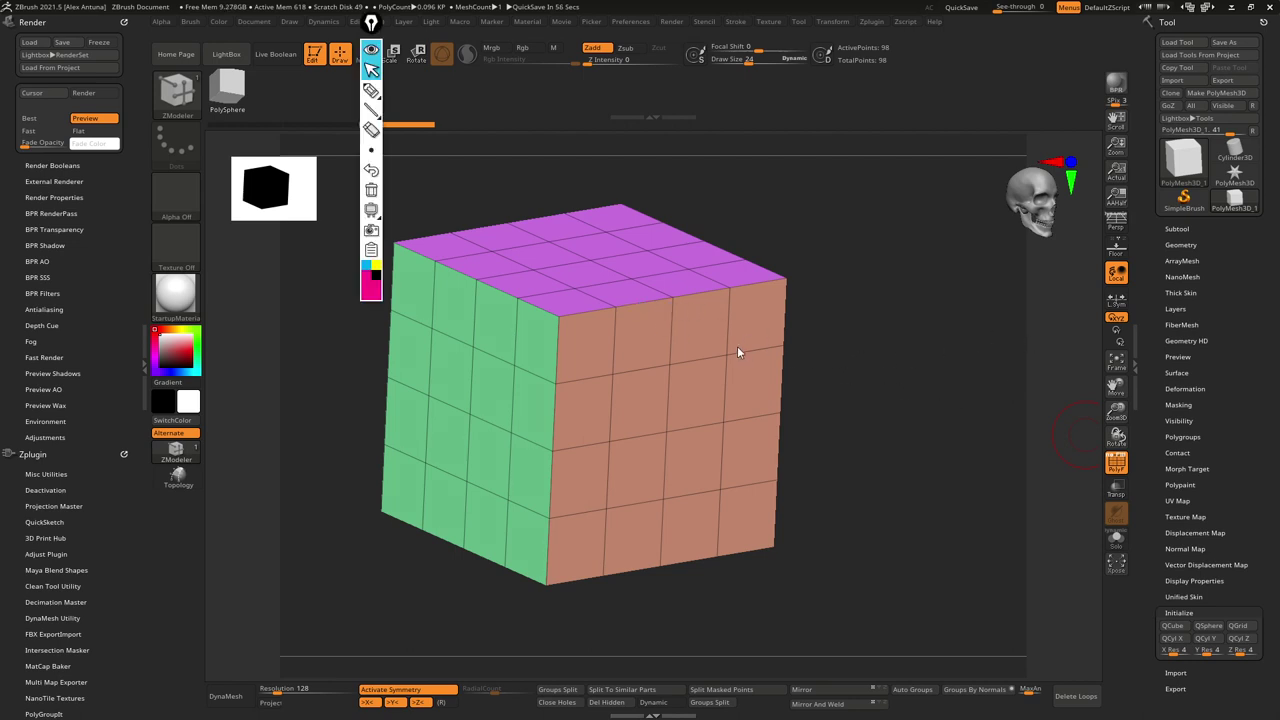
Step: Mark alternating grid points and the diagonals between them in pink on the cube's orange and green faces with the annotation pen
mouse_move(367, 92)
left_click(371, 90)
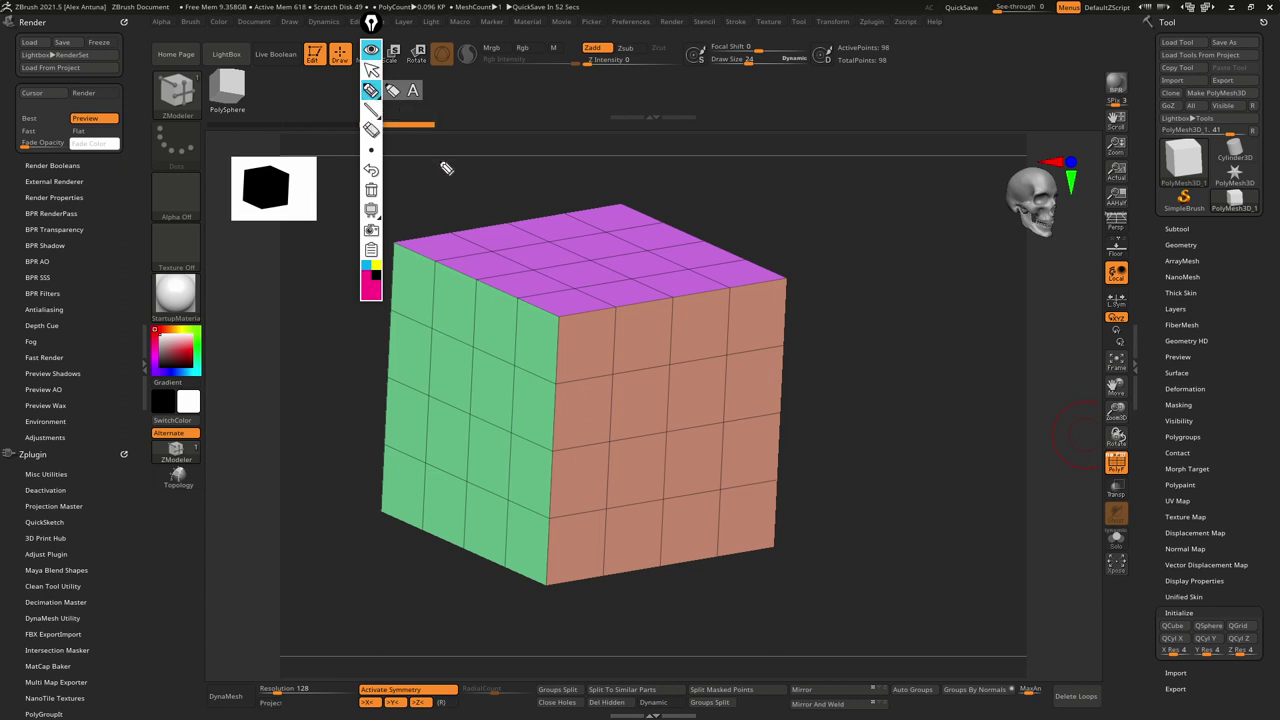
left_click(670, 300)
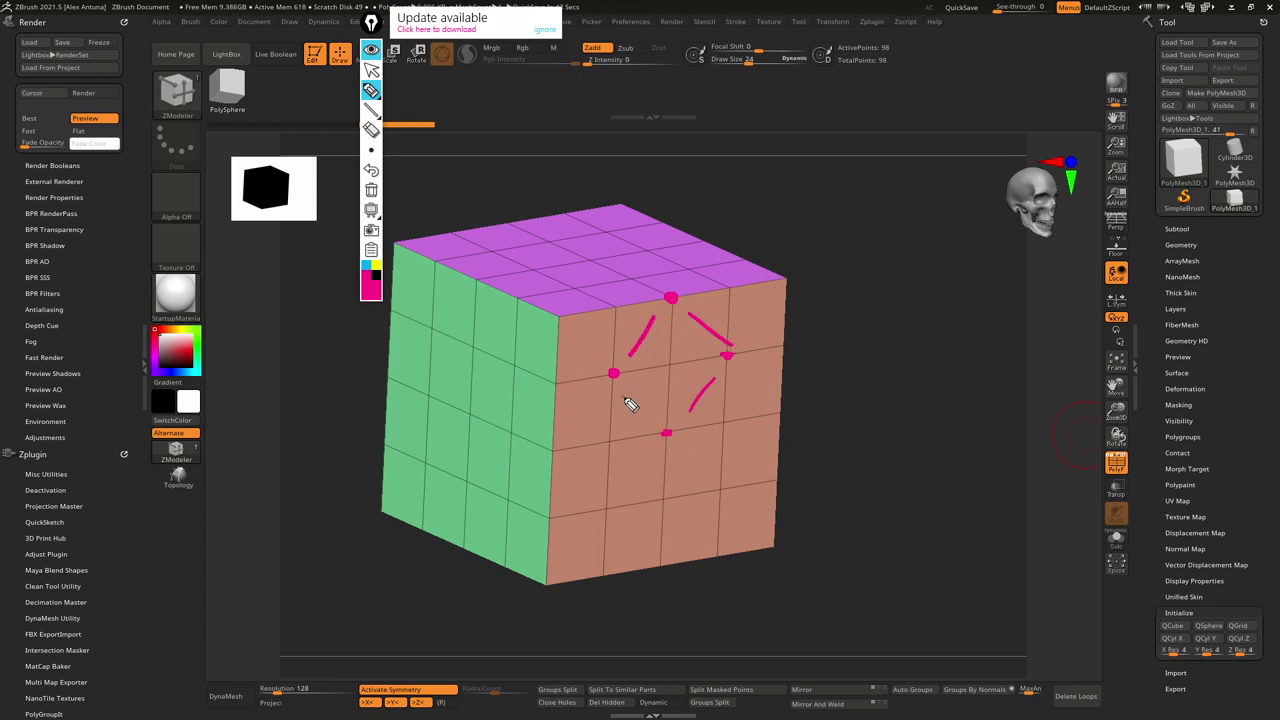
left_click_drag(656, 456, 622, 492)
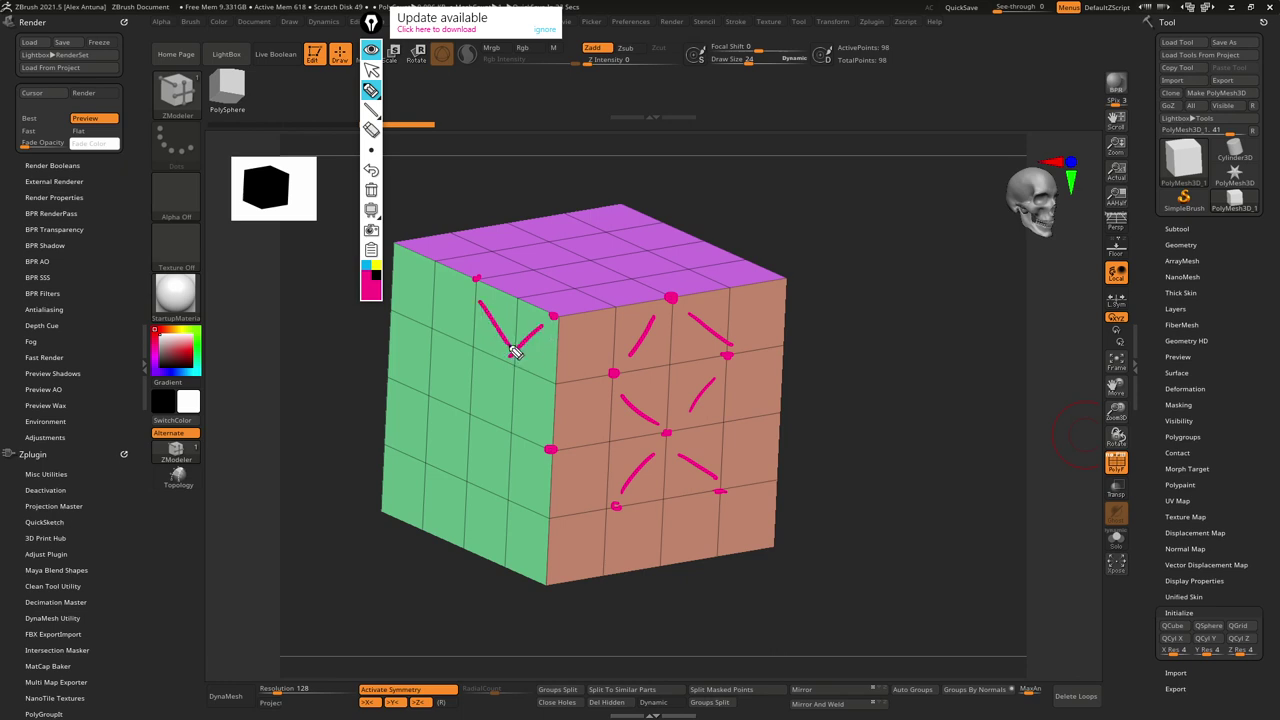
left_click_drag(514, 372, 552, 426)
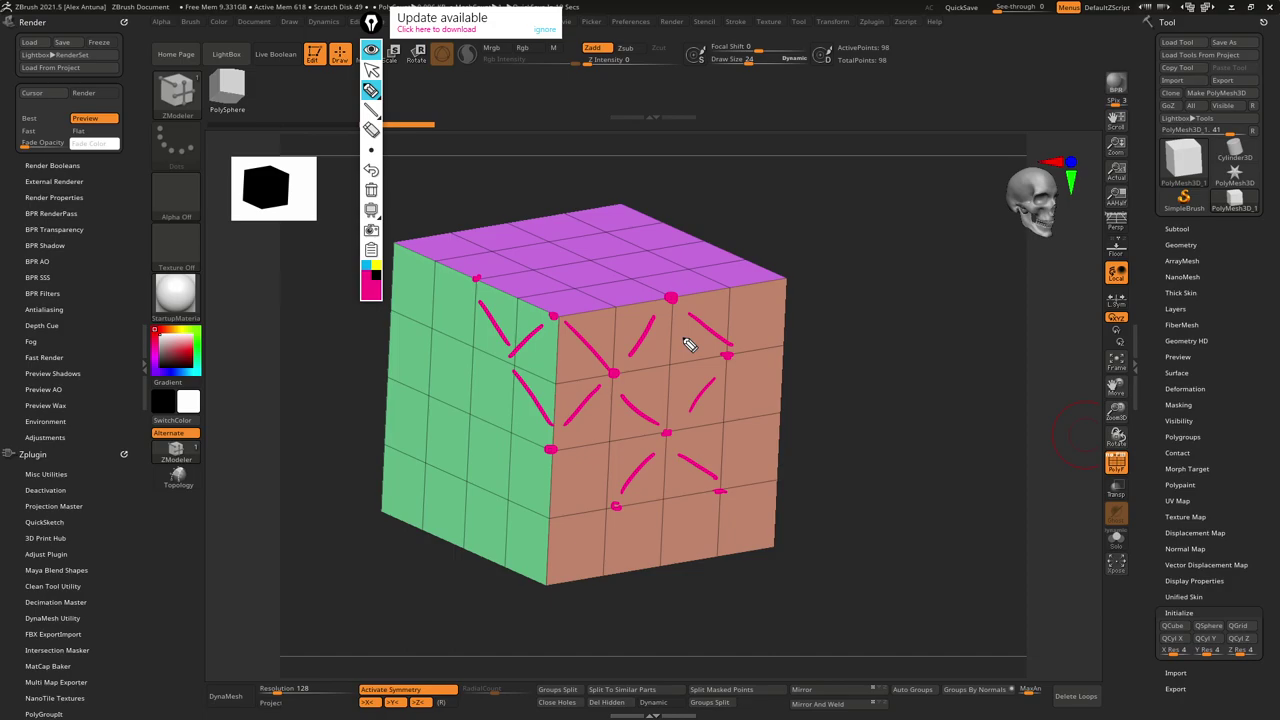
Step: Toggle the annotation whiteboard on and off, and close the annotation tool
left_click(372, 211)
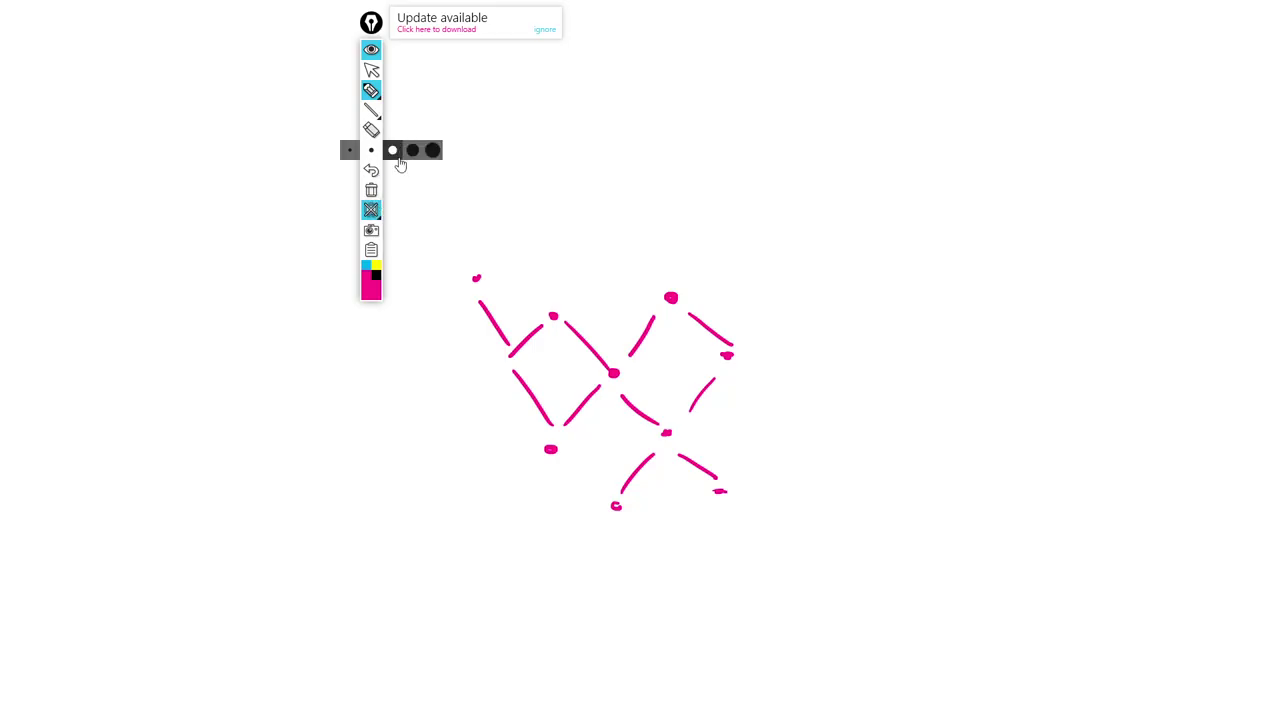
left_click(374, 210)
left_click(372, 252)
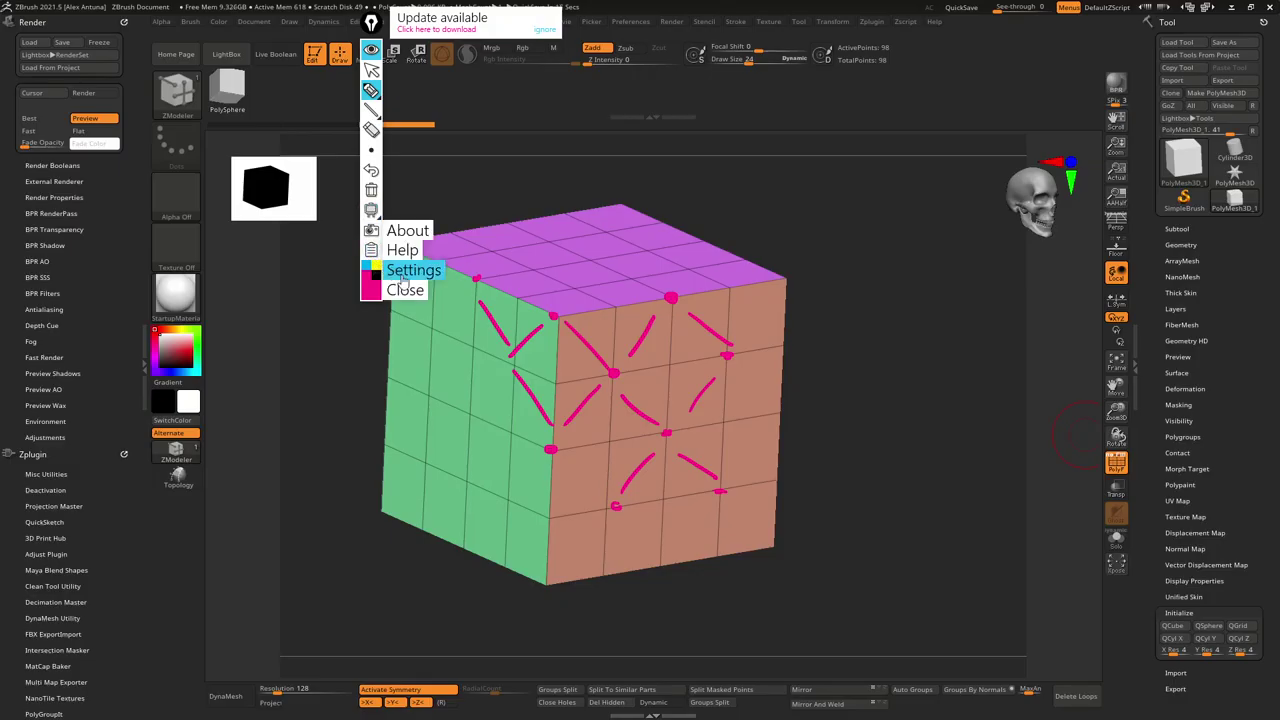
left_click(395, 288)
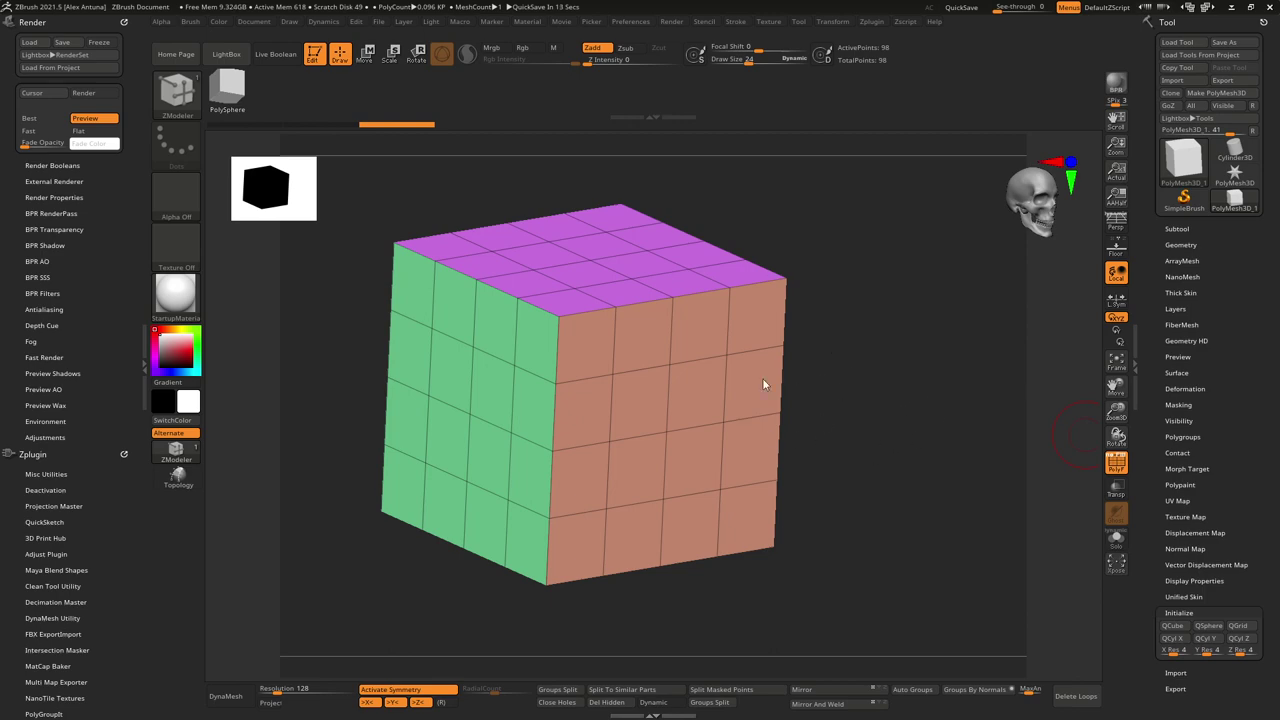
Step: Select the ZModeler brush from the sculpting brushes
key("b")
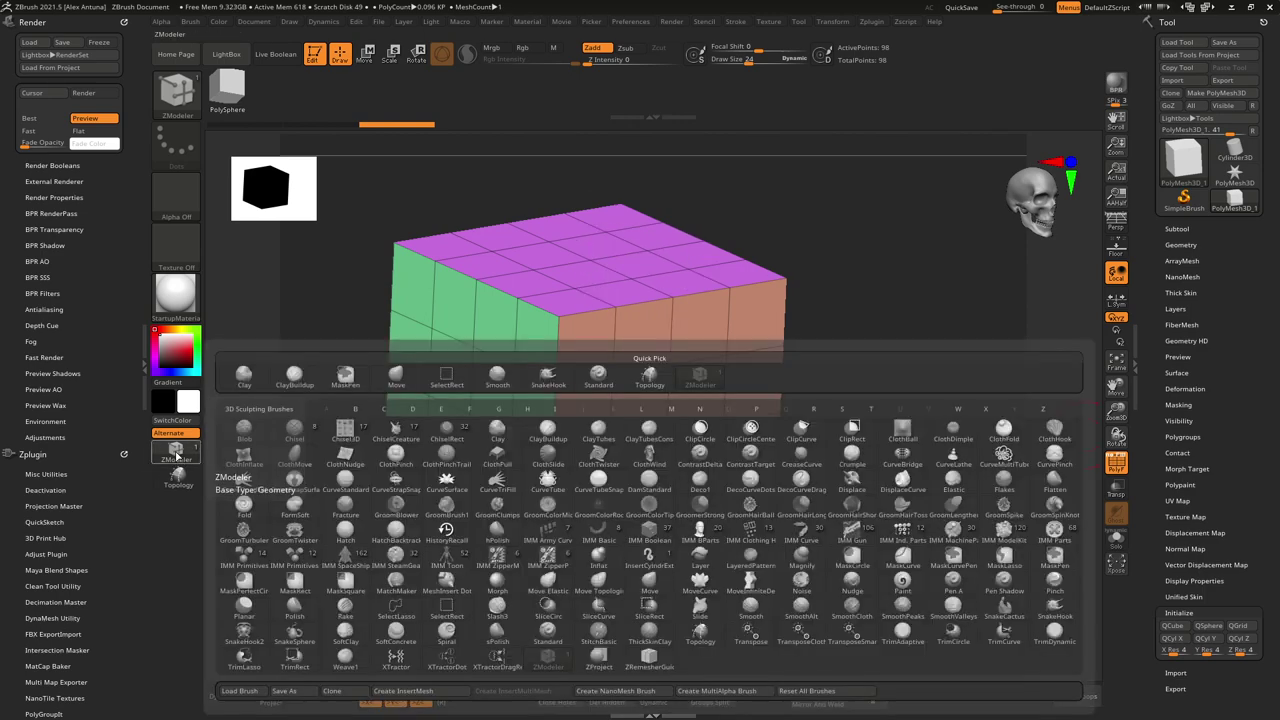
left_click(176, 452)
left_click(172, 92)
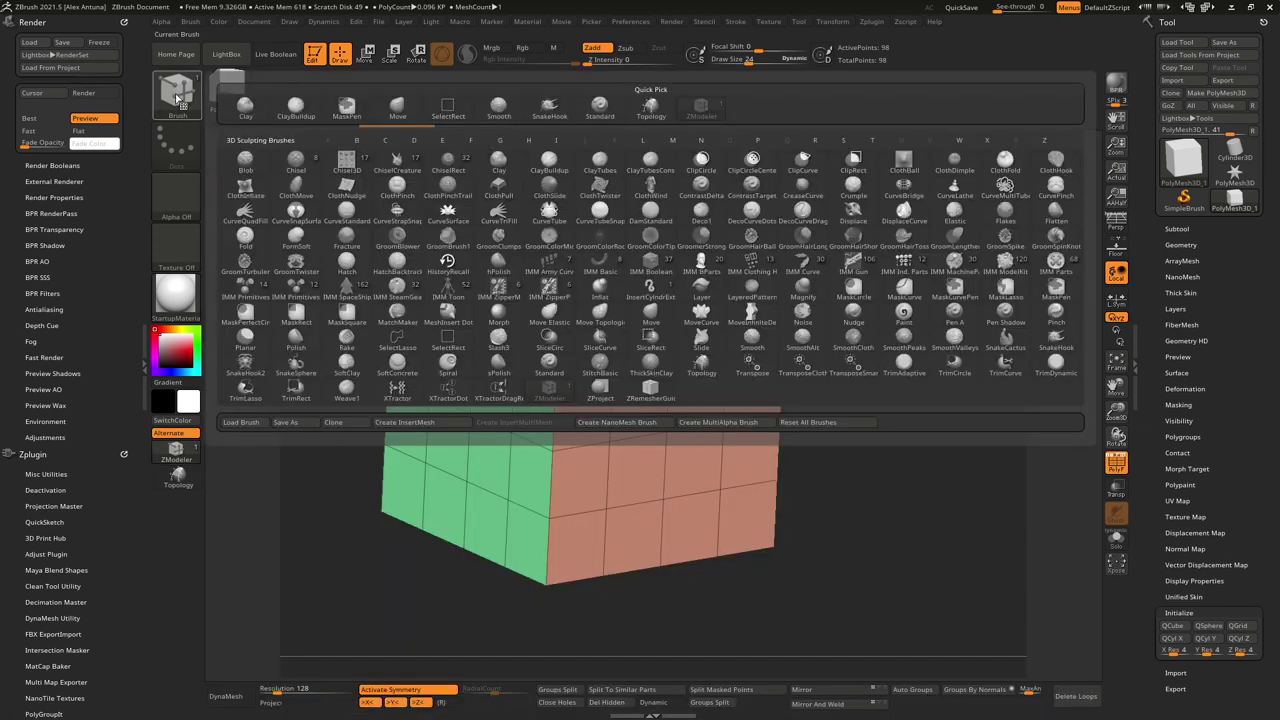
key("z")
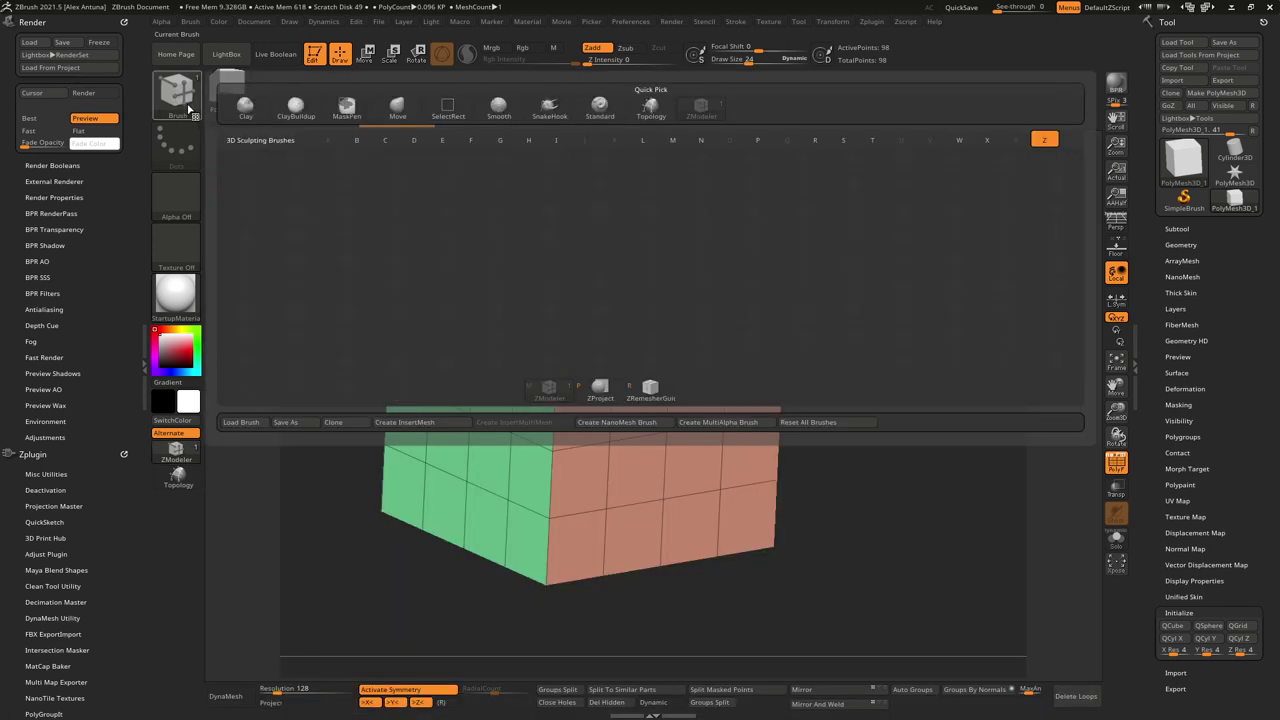
left_click(549, 388)
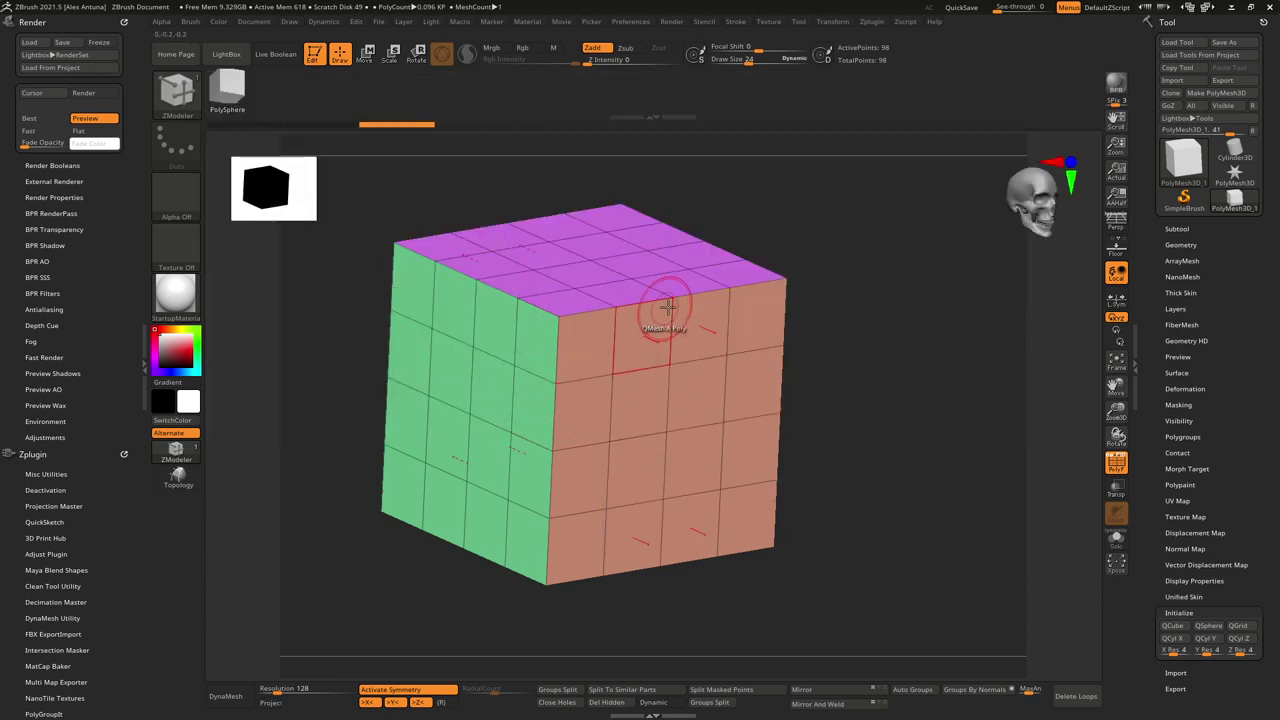
Step: Reduce the draw size to 12 and set the ZModeler point action to Split
key("bracketleft")
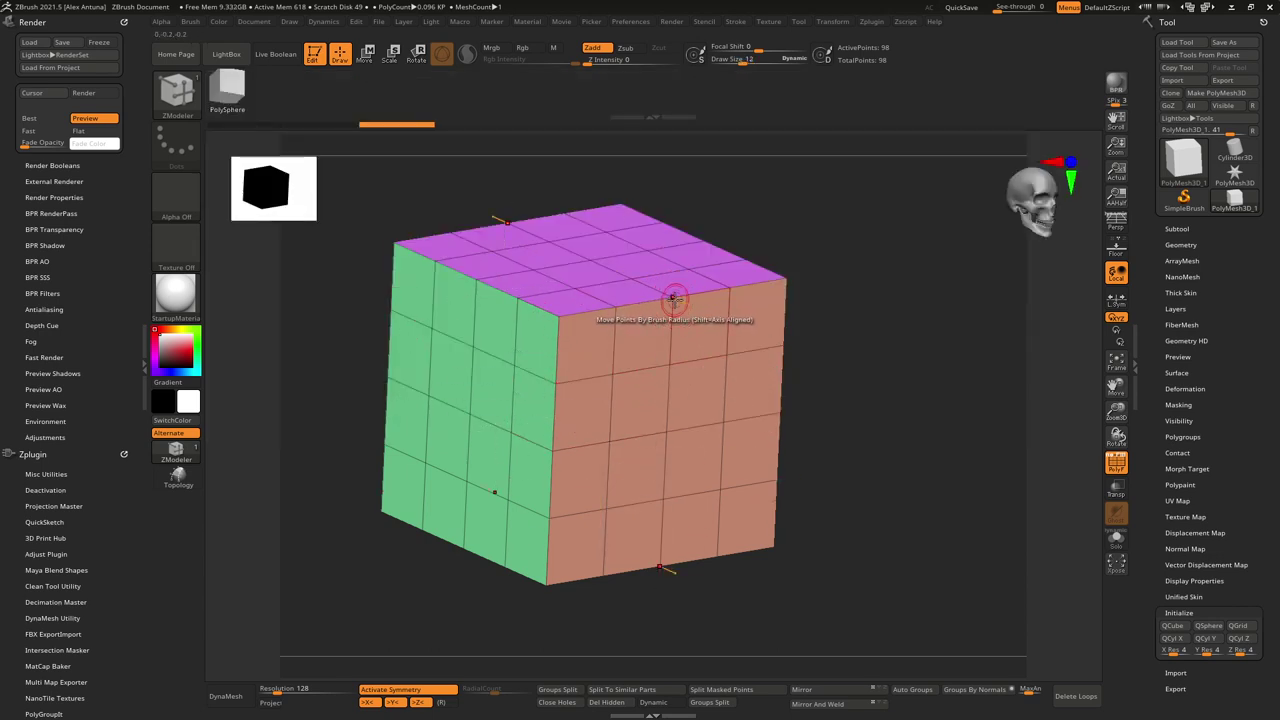
key("space")
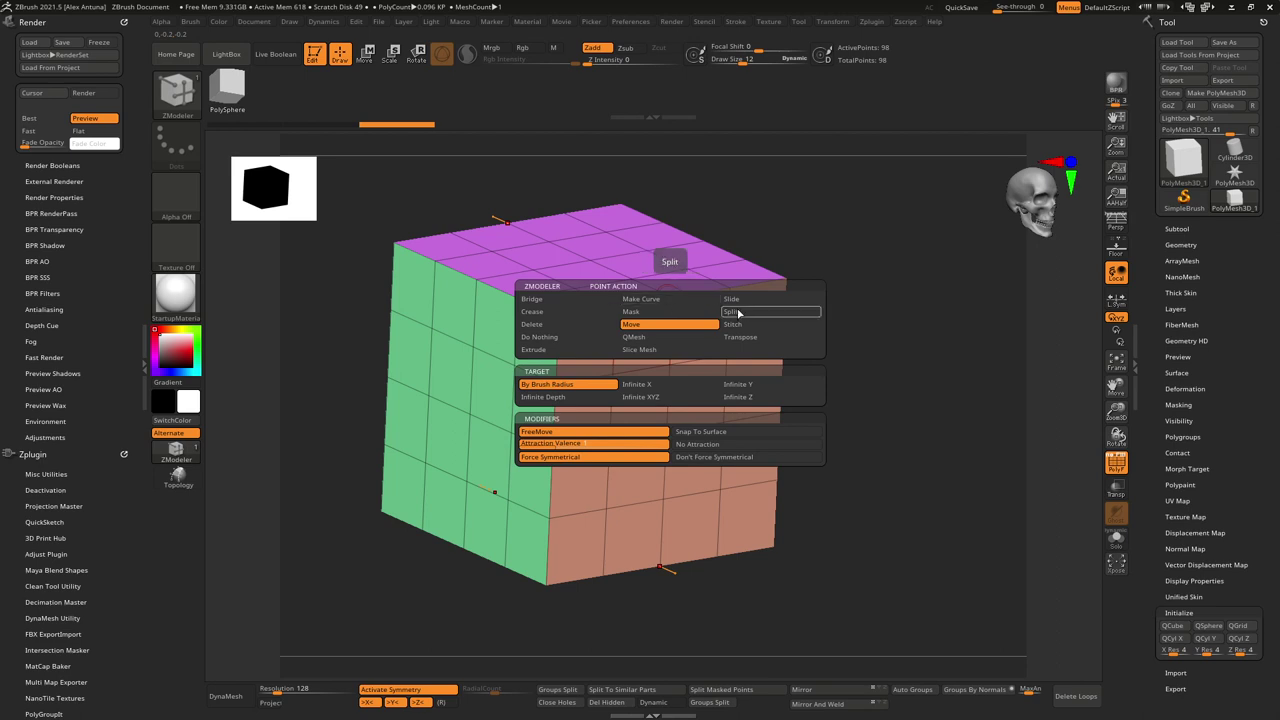
left_click(738, 314)
Step: Try splitting the middle point of the orange face's upper edge and a diagonally adjacent face point, undoing the splits
left_click_drag(695, 305, 674, 294)
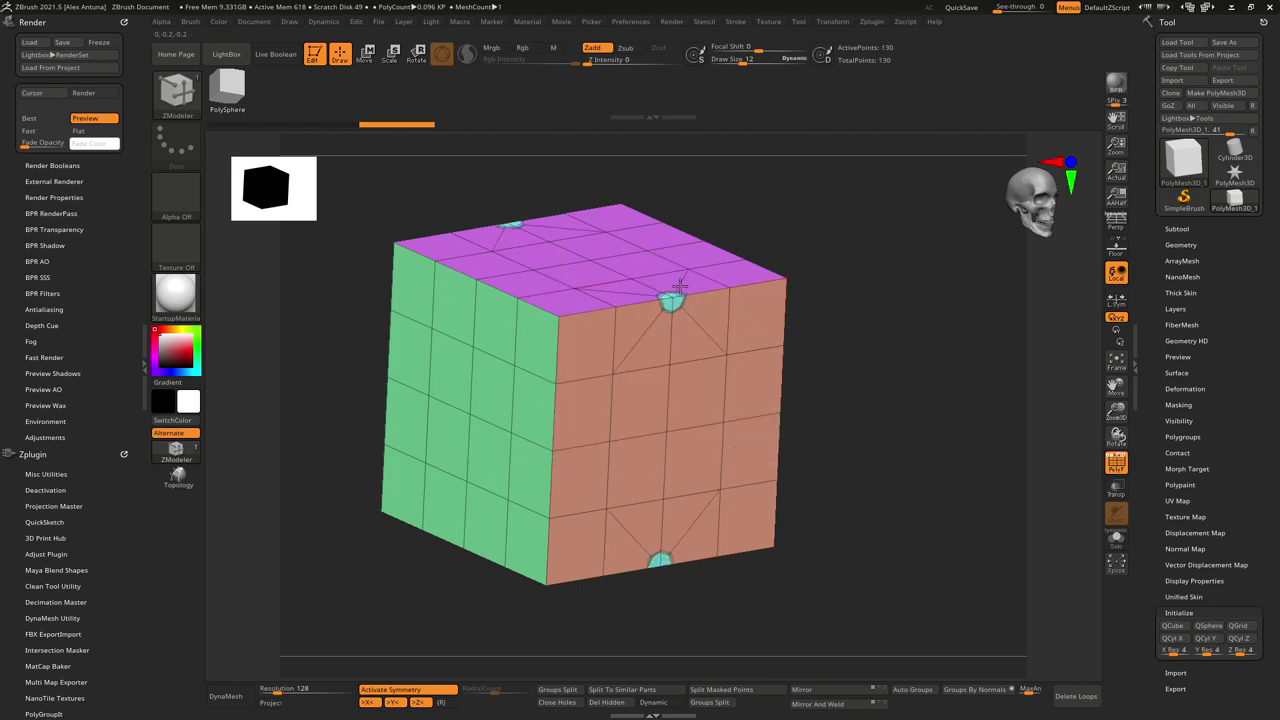
left_click(612, 374)
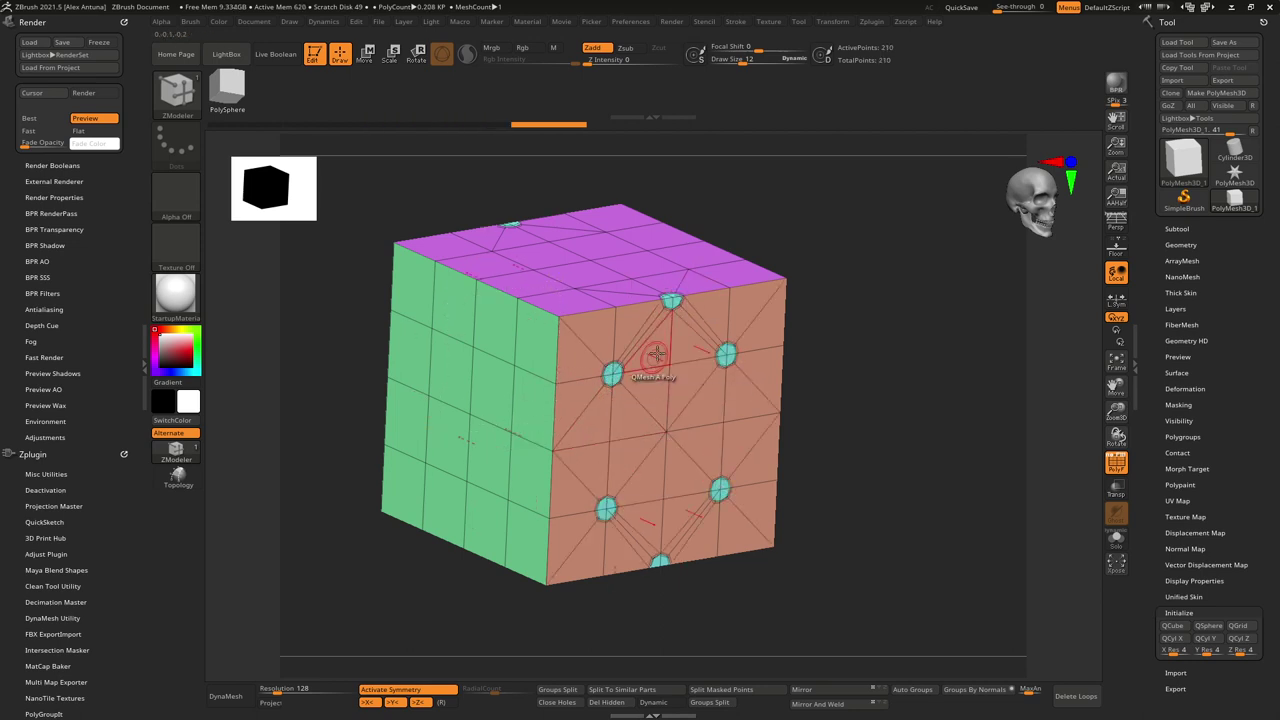
key("ctrl+z")
key("ctrl+z")
key("ctrl+z")
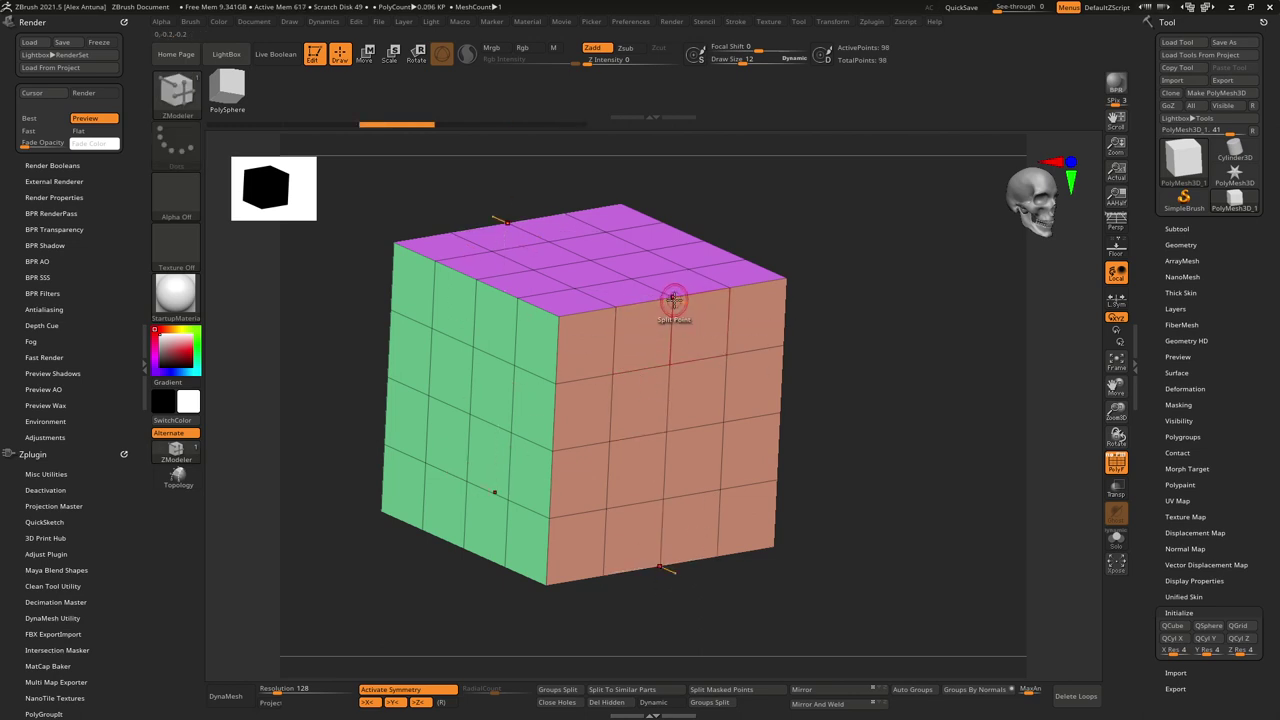
left_click(674, 297)
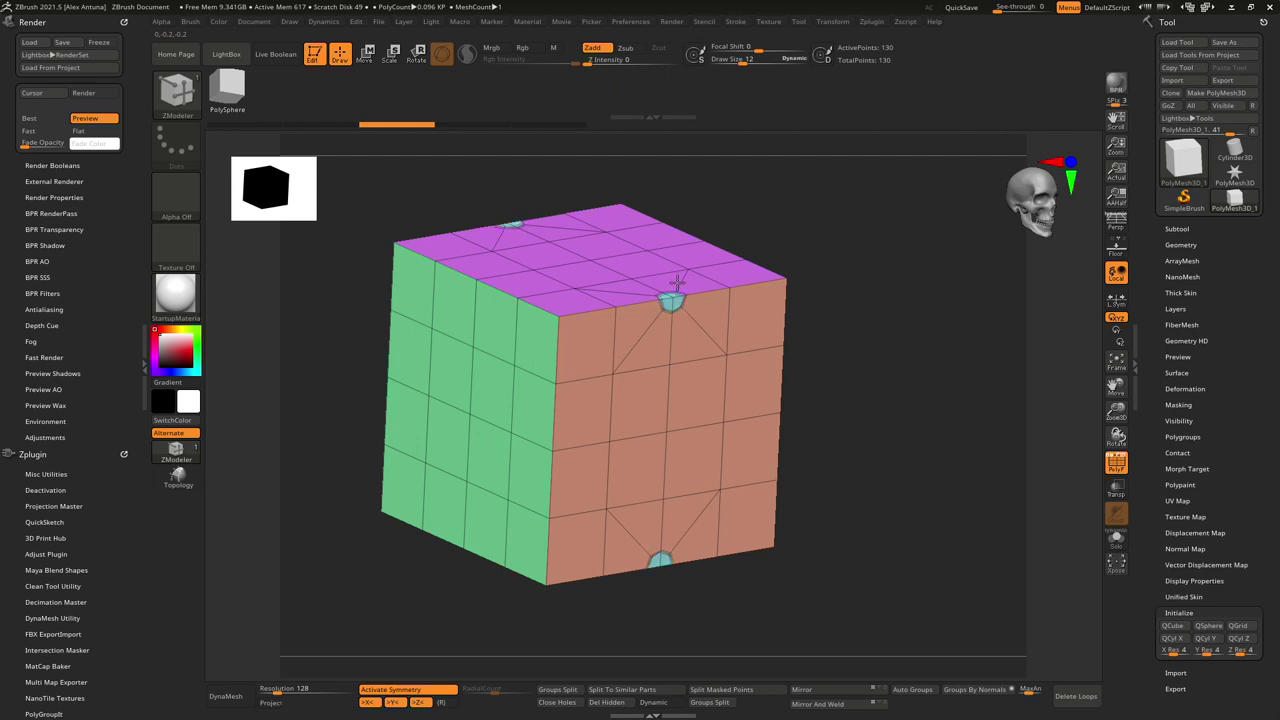
key("ctrl+z")
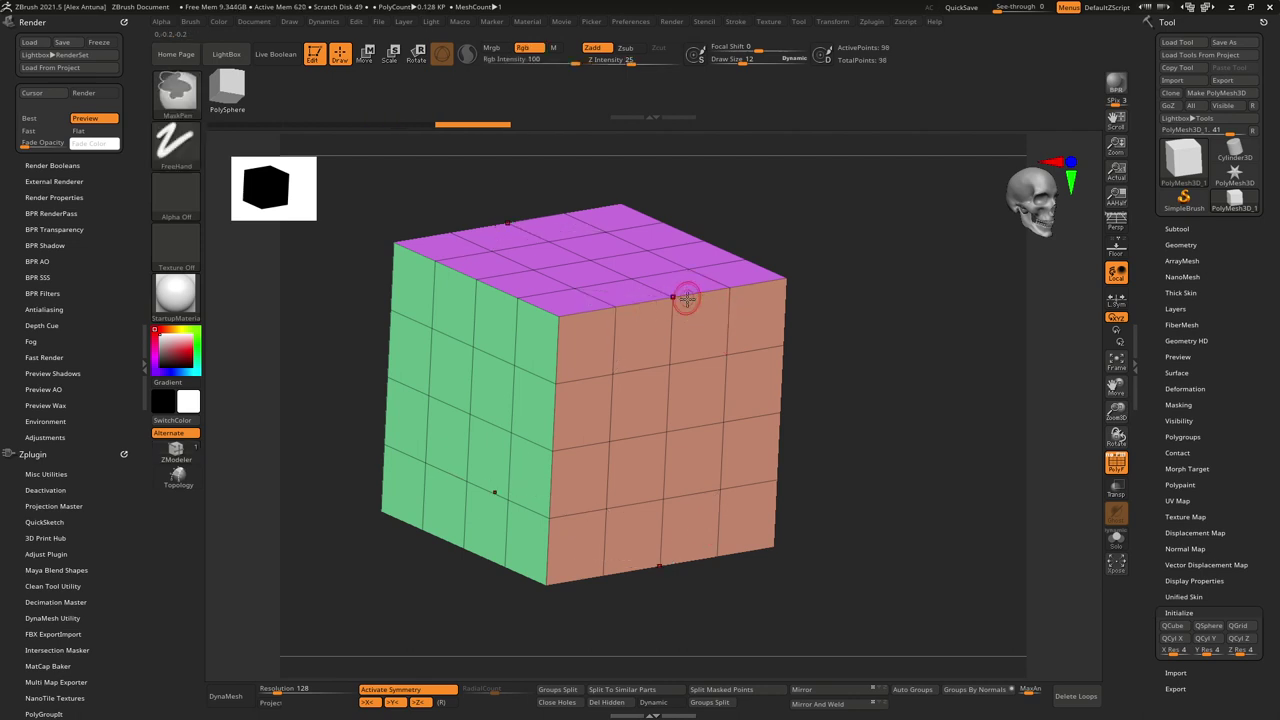
Step: Split the orange face's upper-edge midpoint, a diagonally adjacent face point and the face's center point into circles
left_click_drag(672, 298, 677, 287)
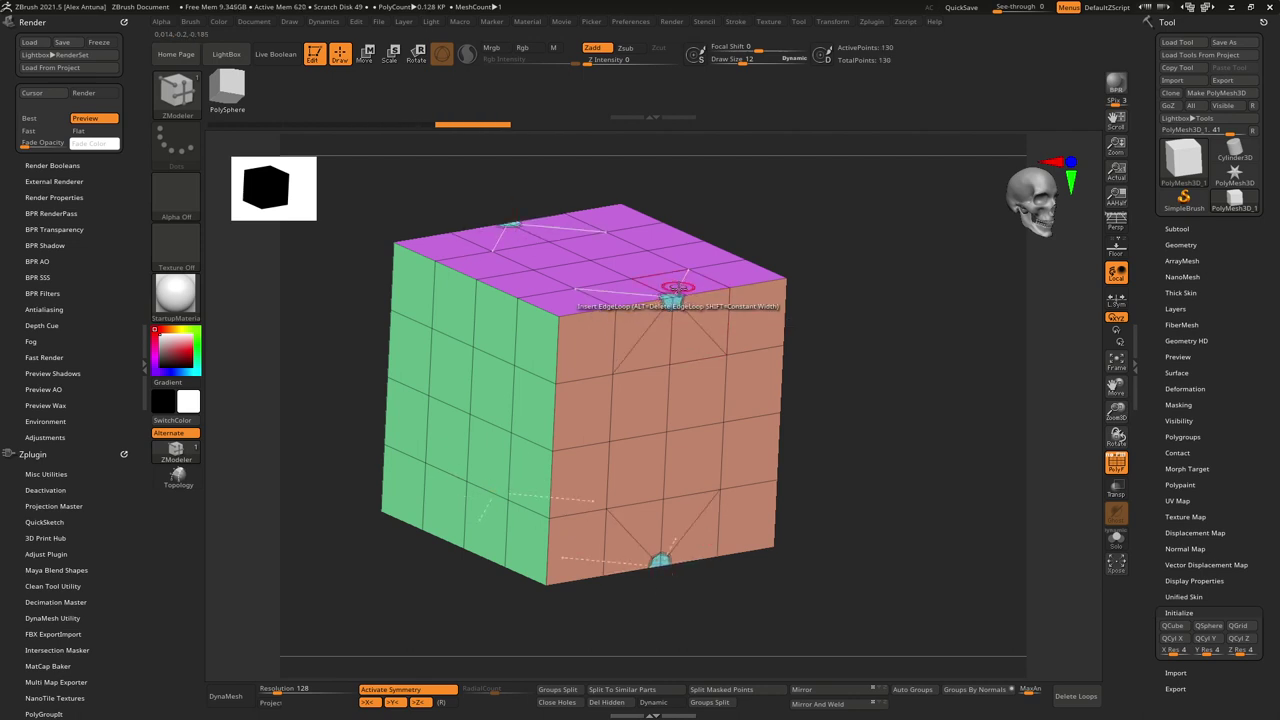
left_click(609, 374)
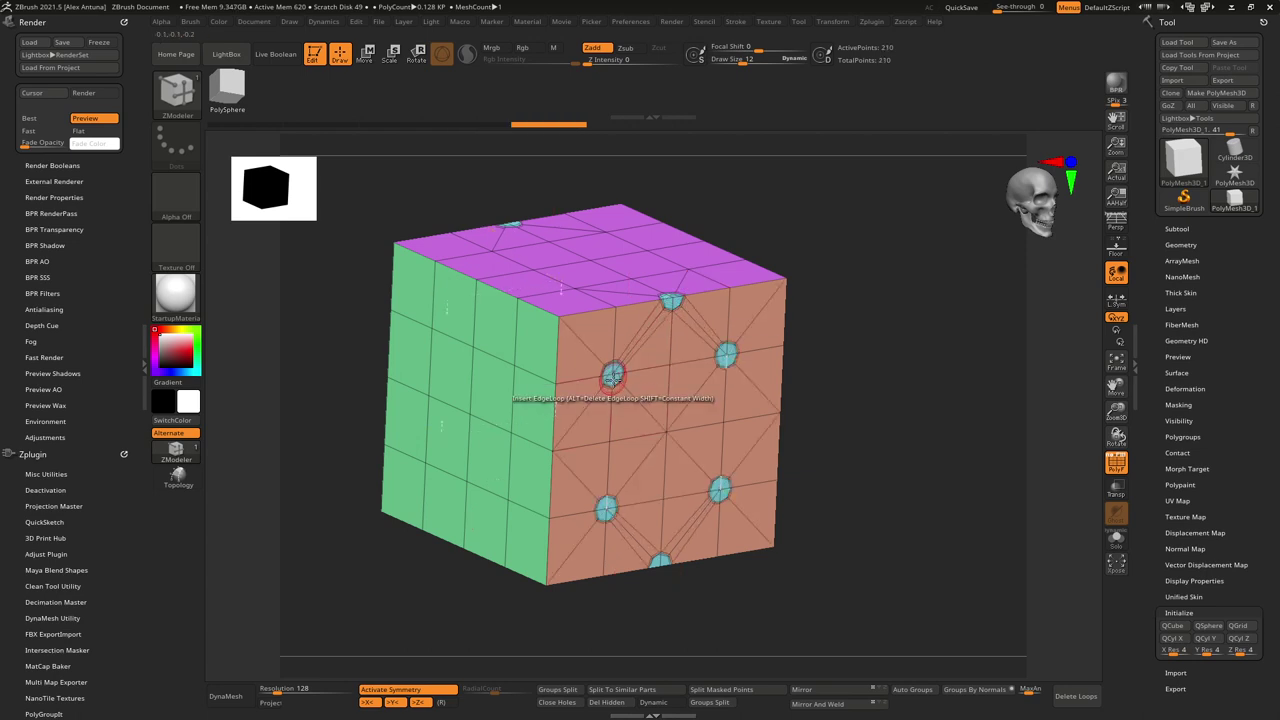
left_click(666, 432)
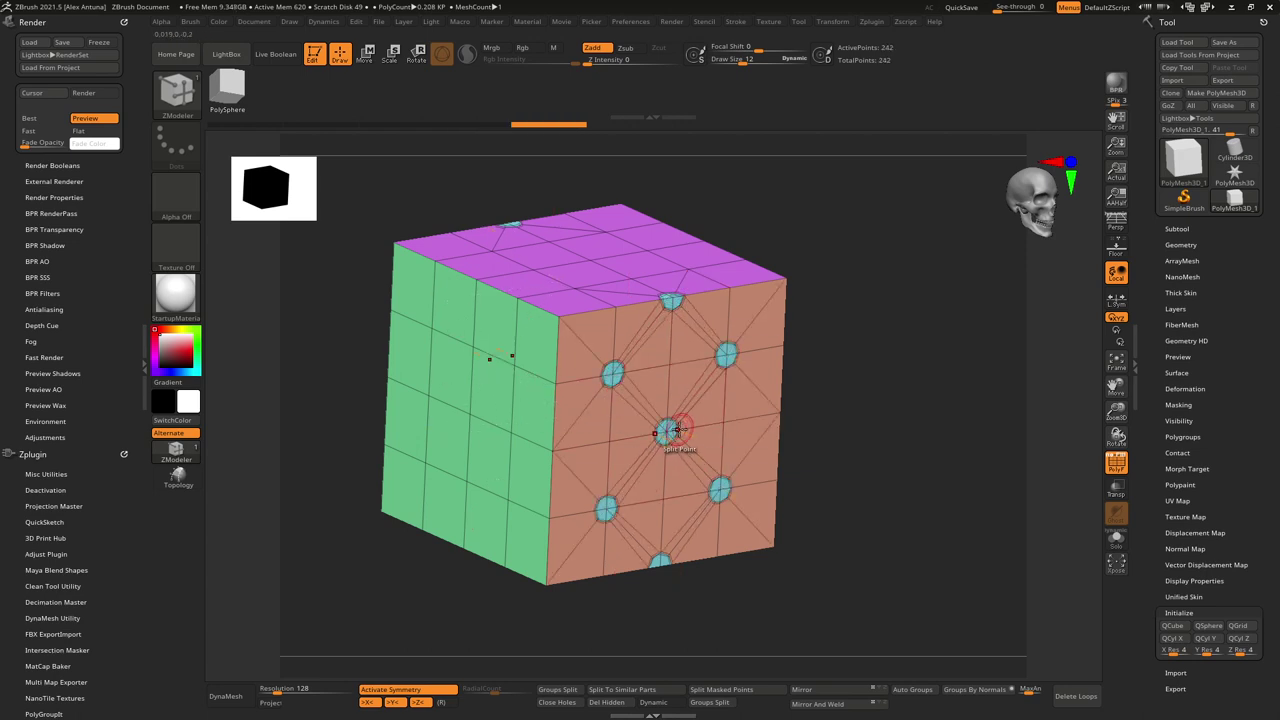
Step: Split the cube's front corner, the vertical edge's middle point, and the alternating and center points of the green face
left_click(556, 316)
left_click(552, 450)
left_click(514, 362)
left_click(467, 422)
Step: Split a diagonal inner point and the center point of the purple face
right_click_drag(607, 266, 612, 322)
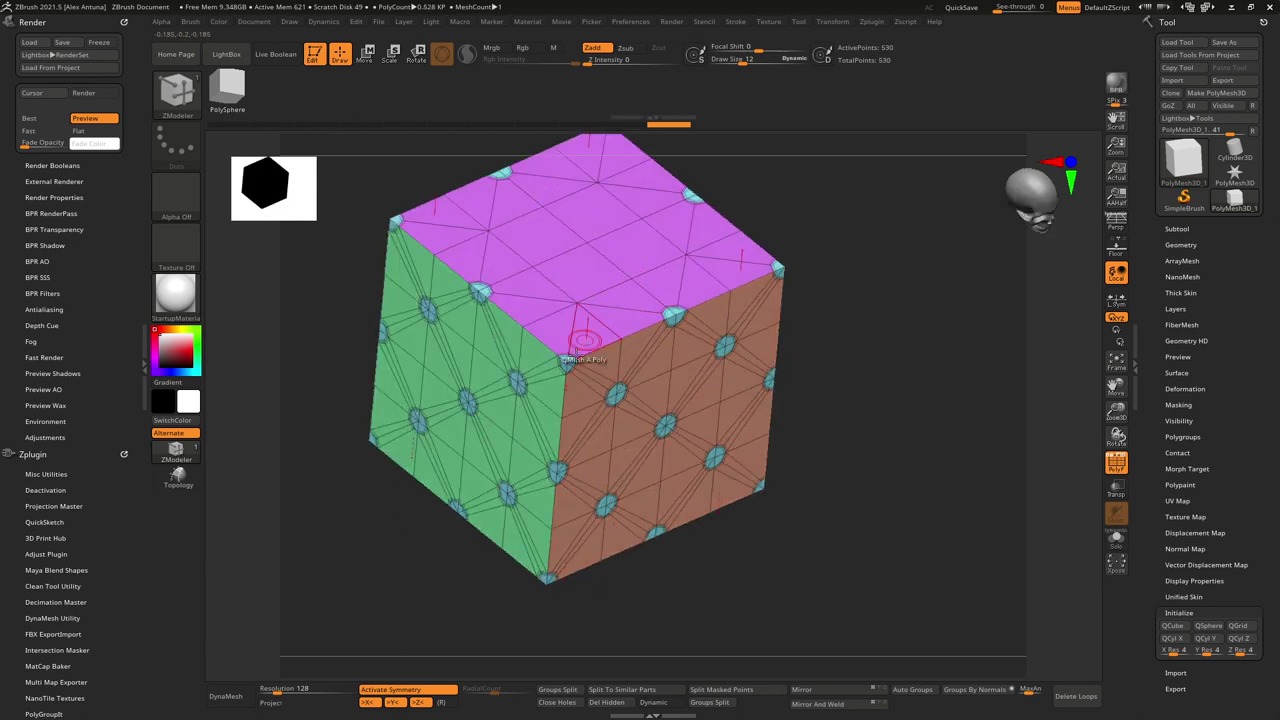
left_click(577, 302)
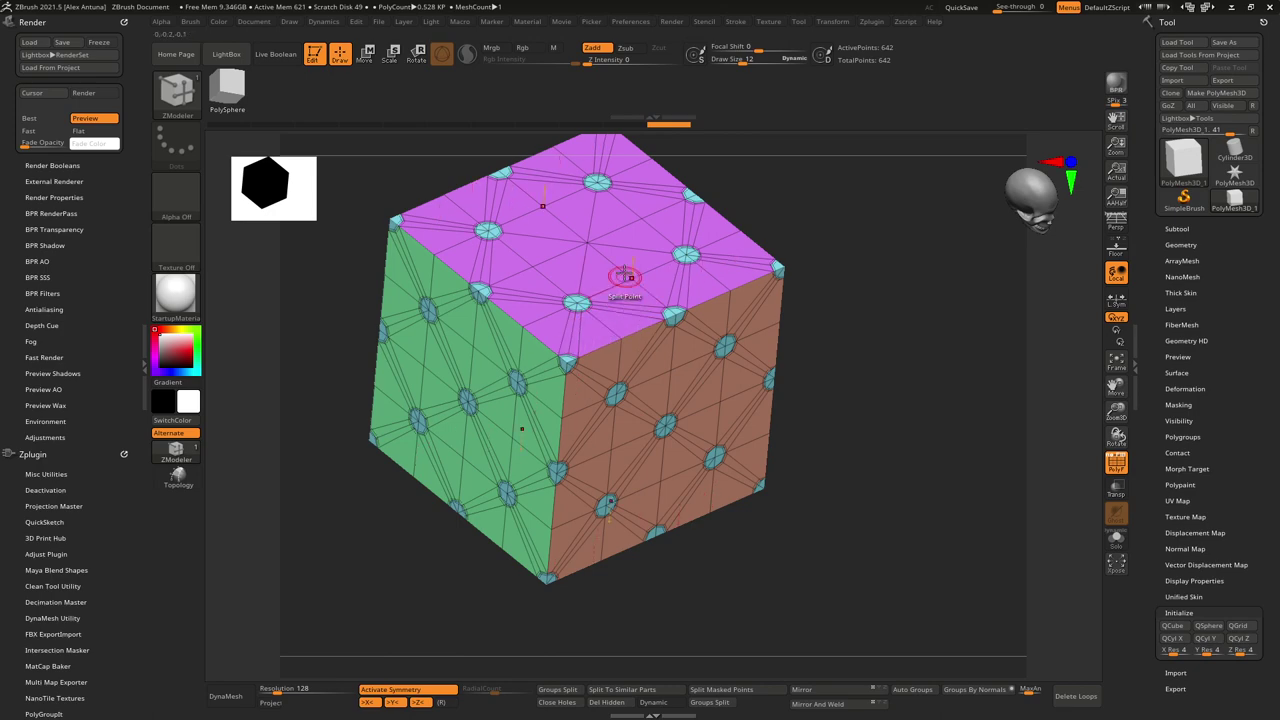
left_click(587, 242)
Step: Set the QMesh polygon target to Polygroup All and push the split circles inward in two successive extrusions to form holes
right_click_drag(634, 326, 914, 337)
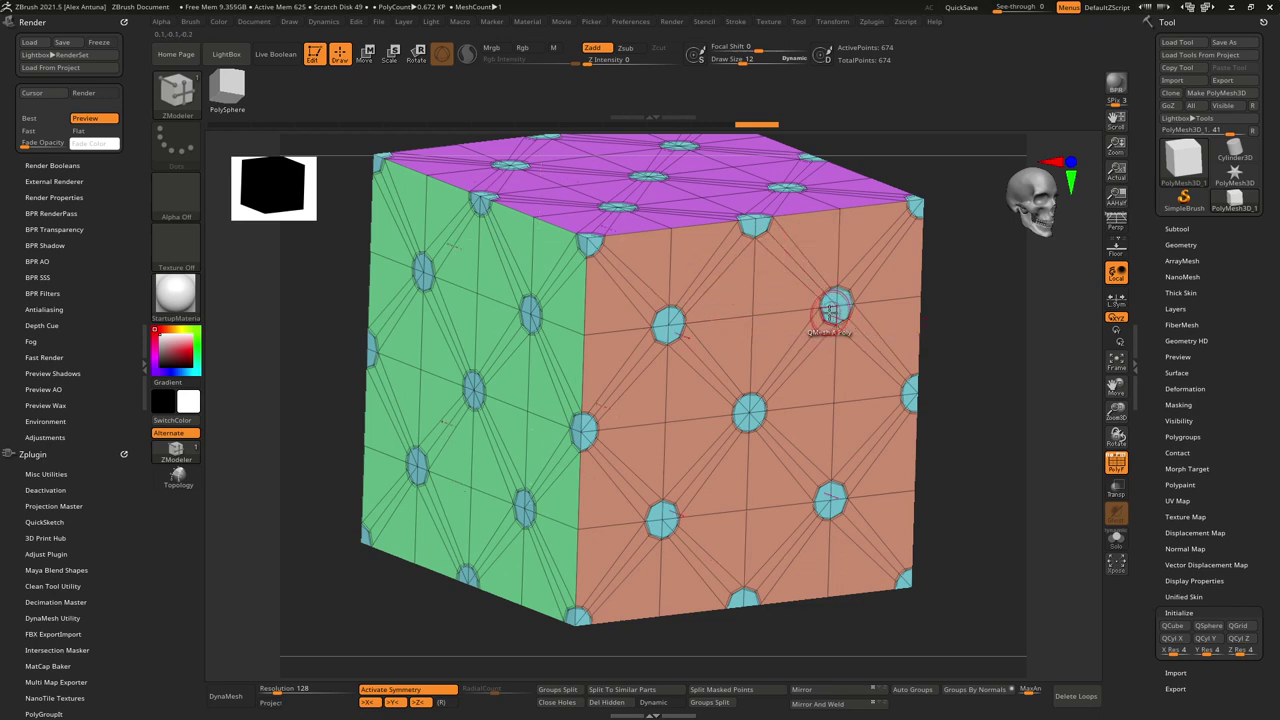
key("space")
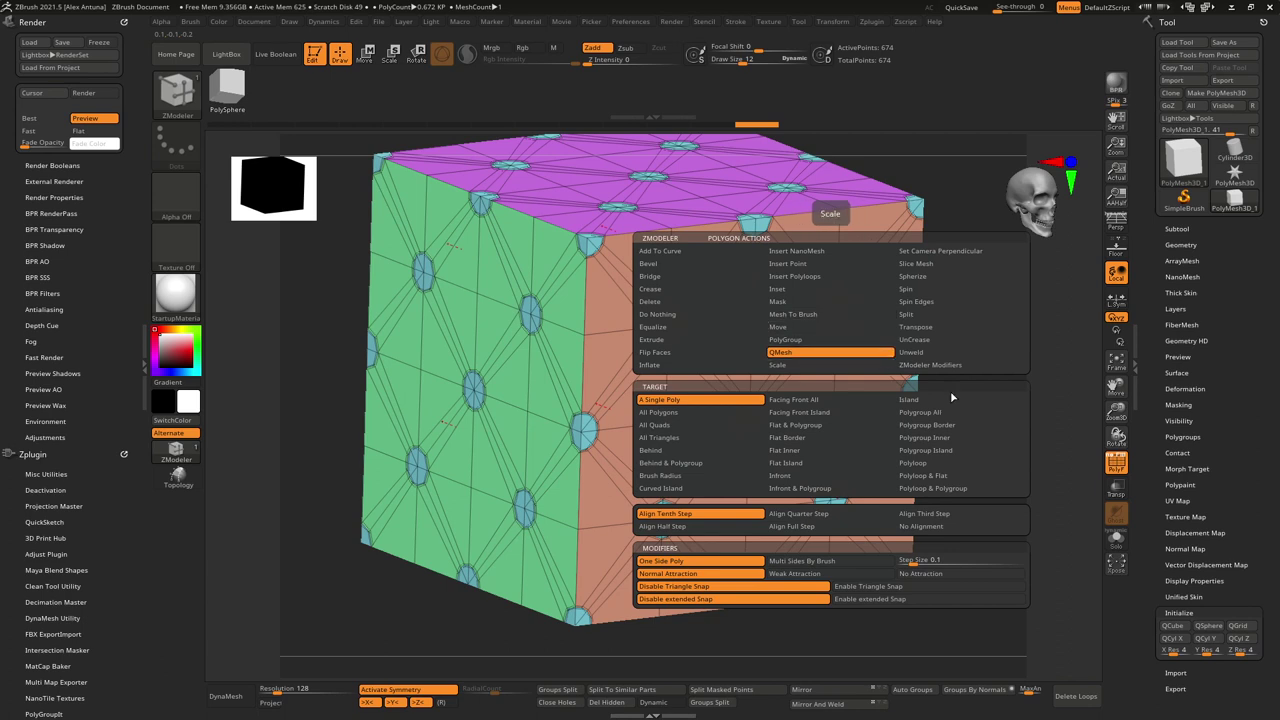
left_click(920, 412)
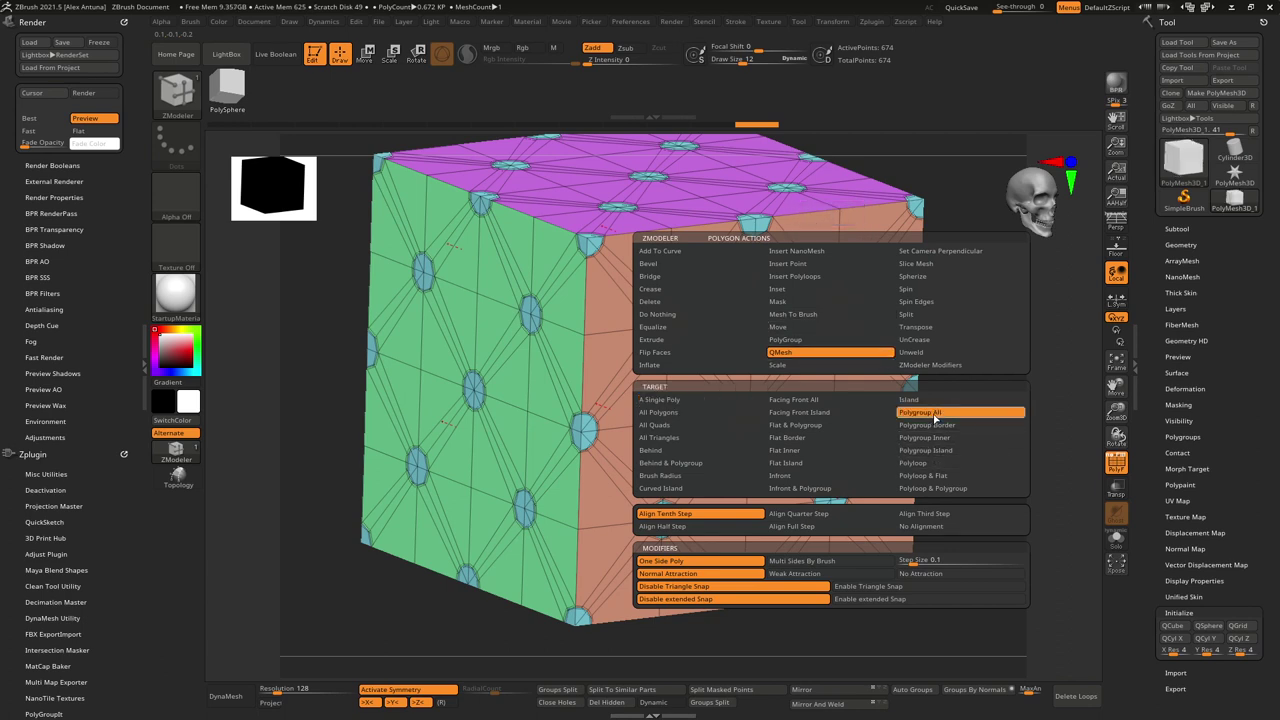
left_click(841, 300)
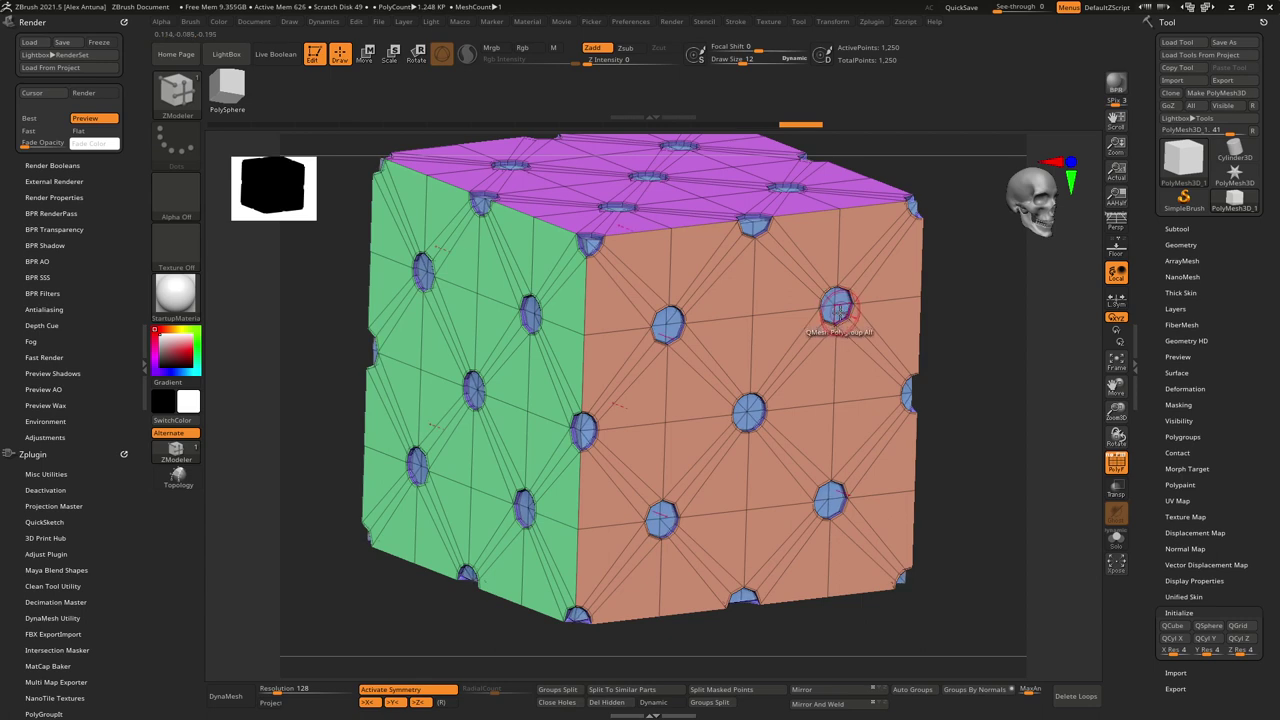
left_click(838, 305)
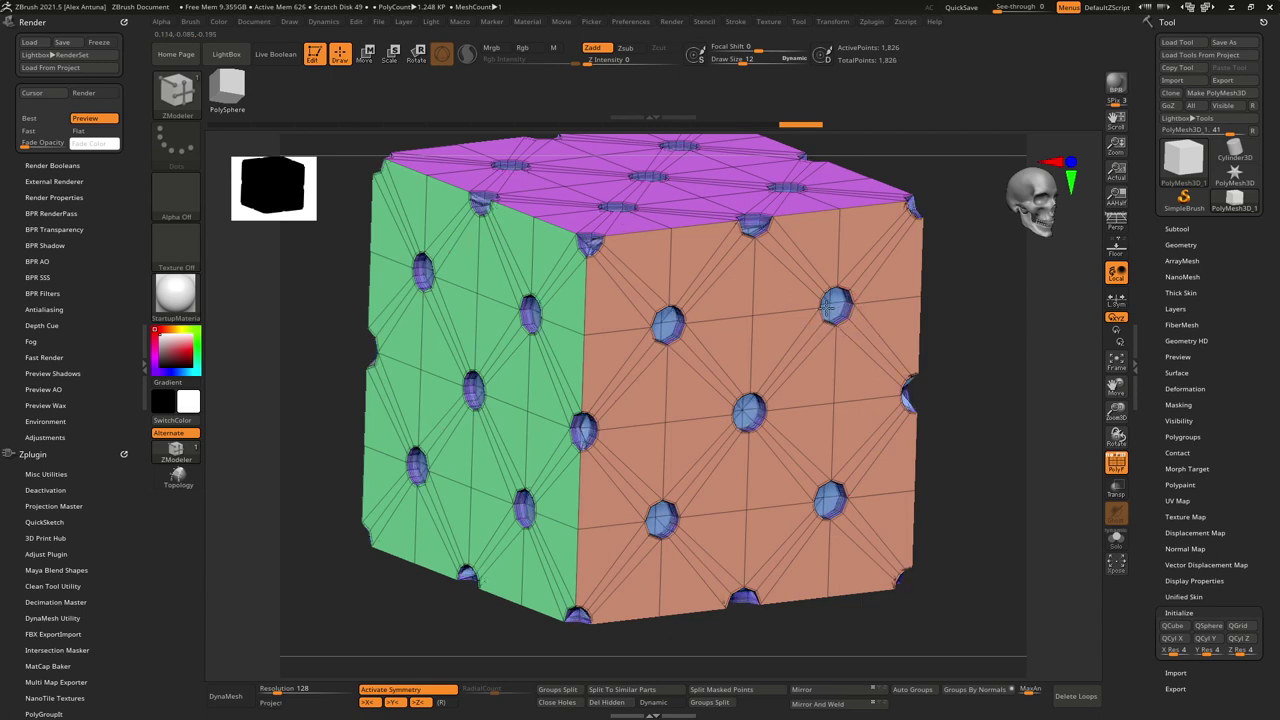
left_click_drag(830, 307, 828, 307)
Step: Enable Dynamic Subdiv for the mesh in the geometry settings and raise its SmoothSubdiv level
right_click_drag(882, 348, 971, 335)
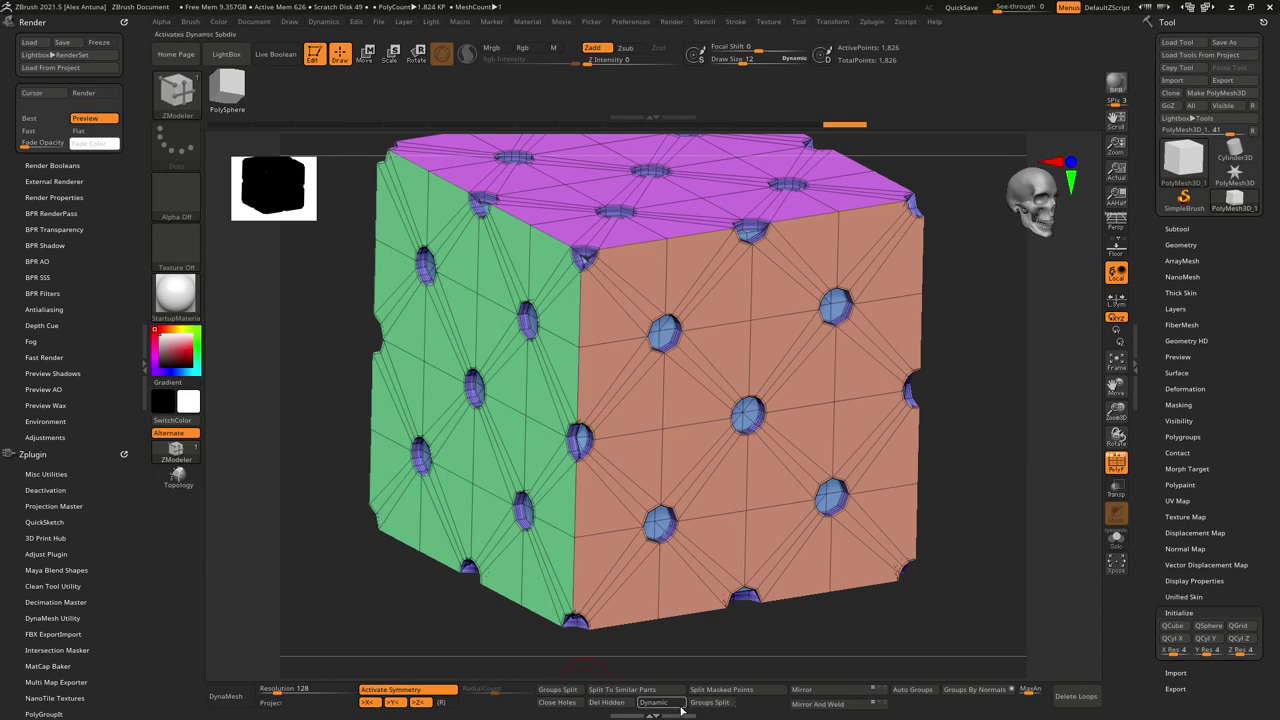
left_click(1181, 244)
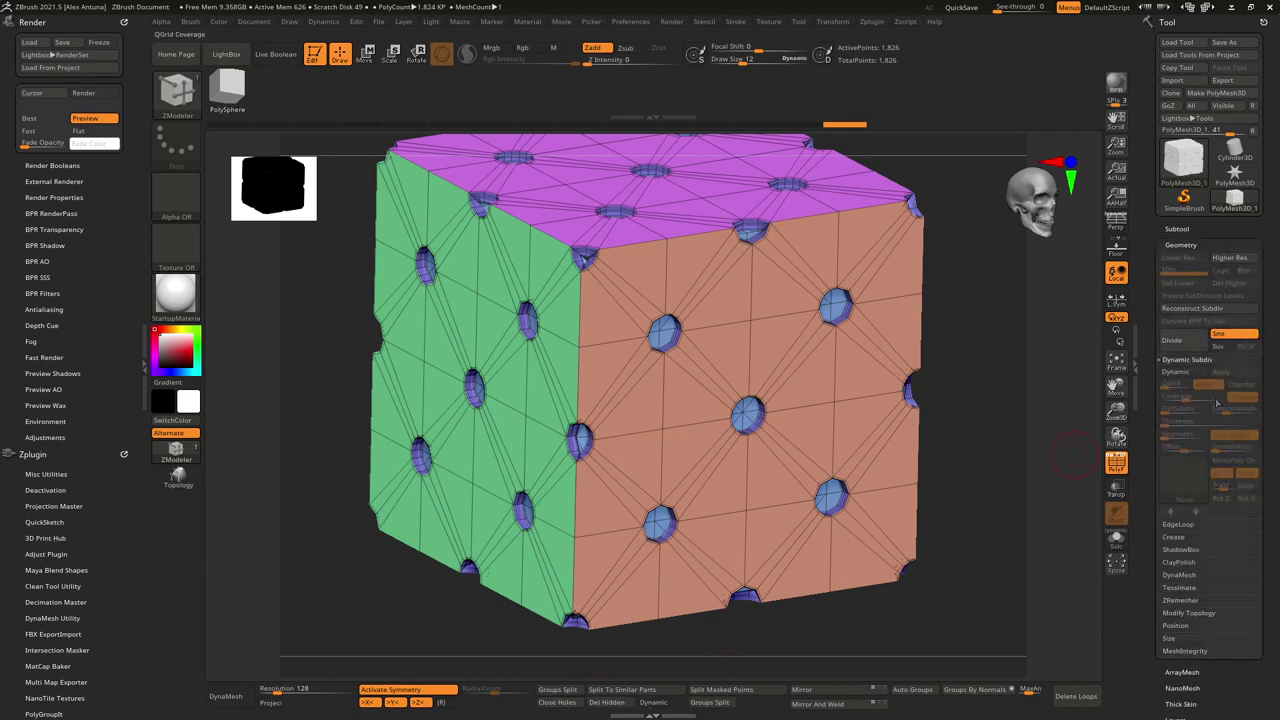
scroll(1151, 568, "down", 5)
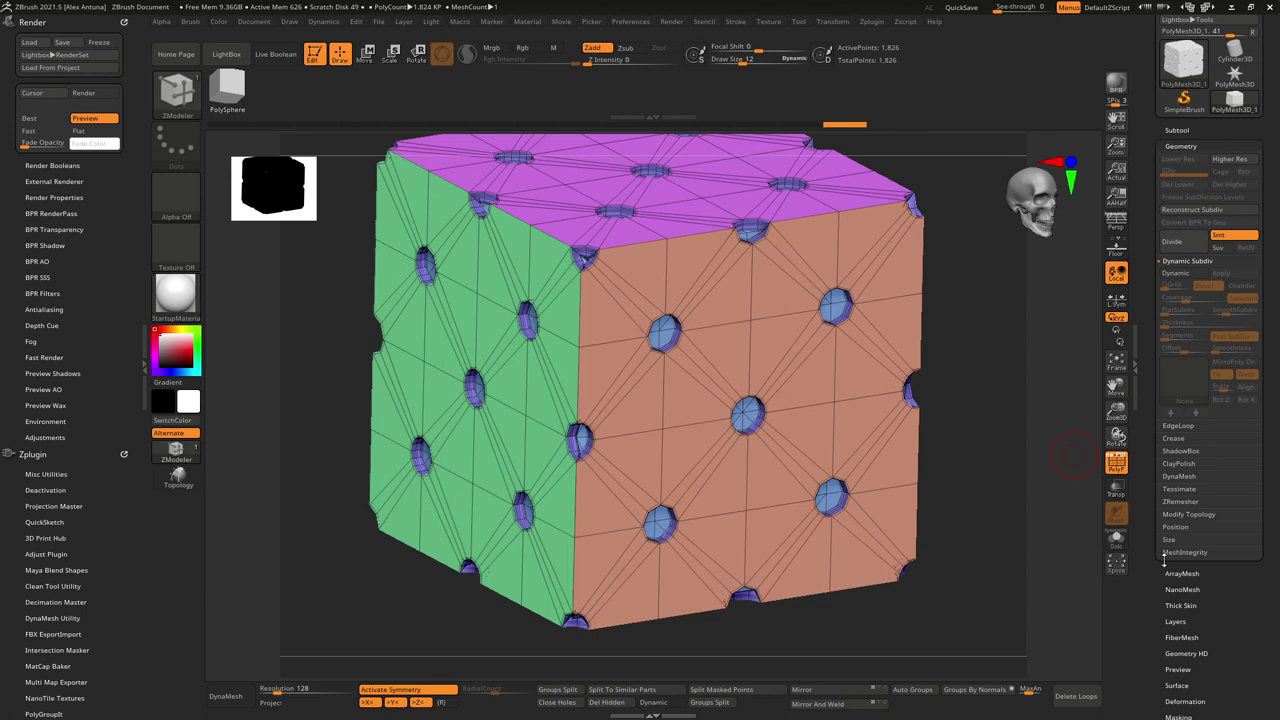
scroll(1151, 548, "up", 5)
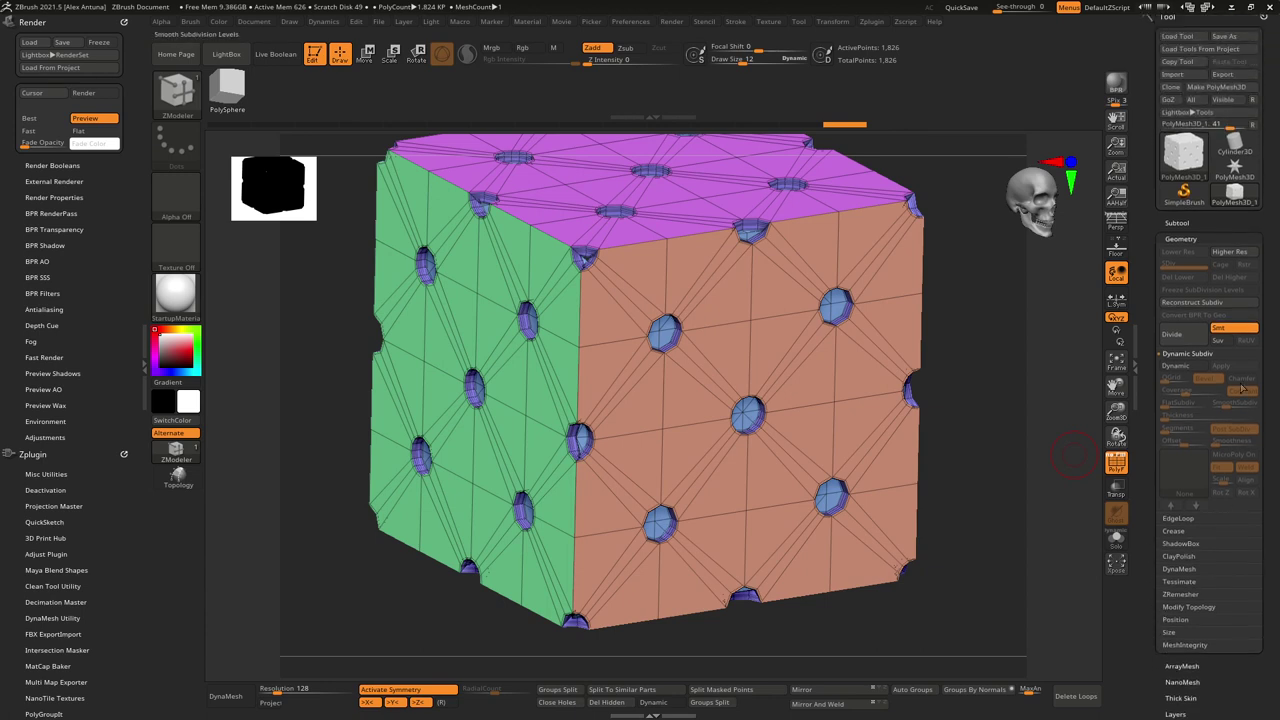
left_click(1174, 366)
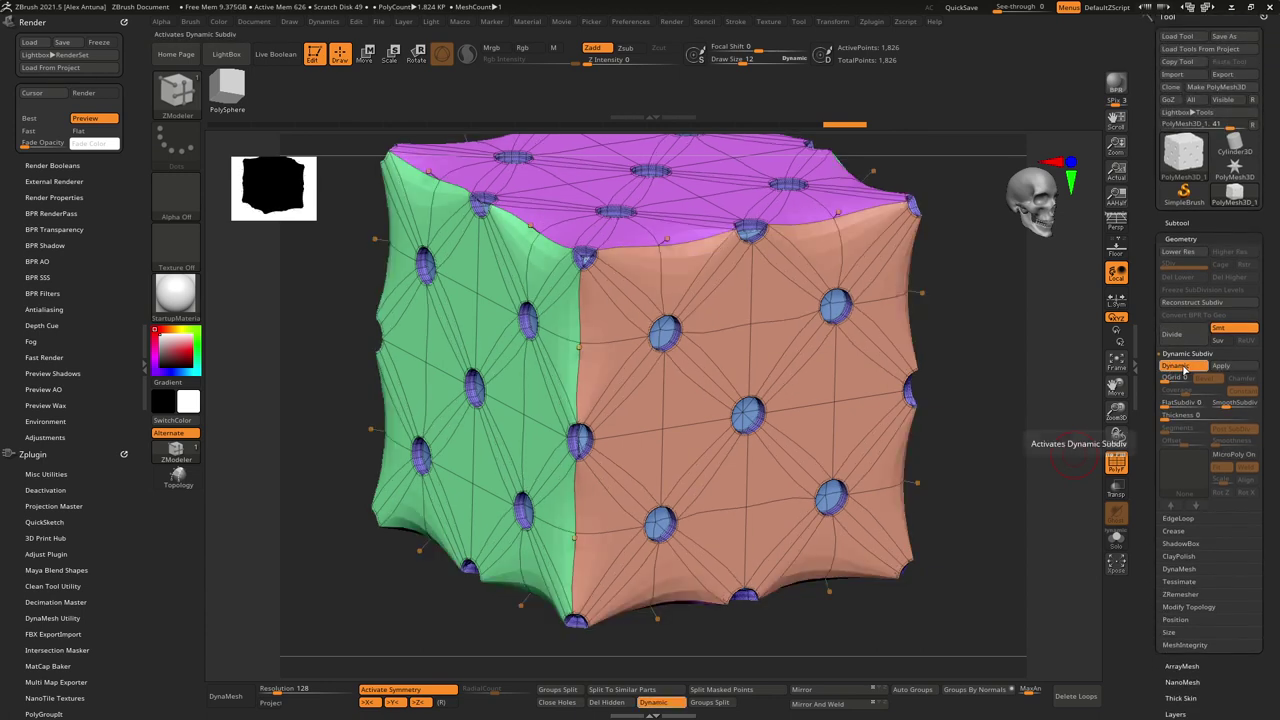
left_click_drag(1227, 406, 1235, 406)
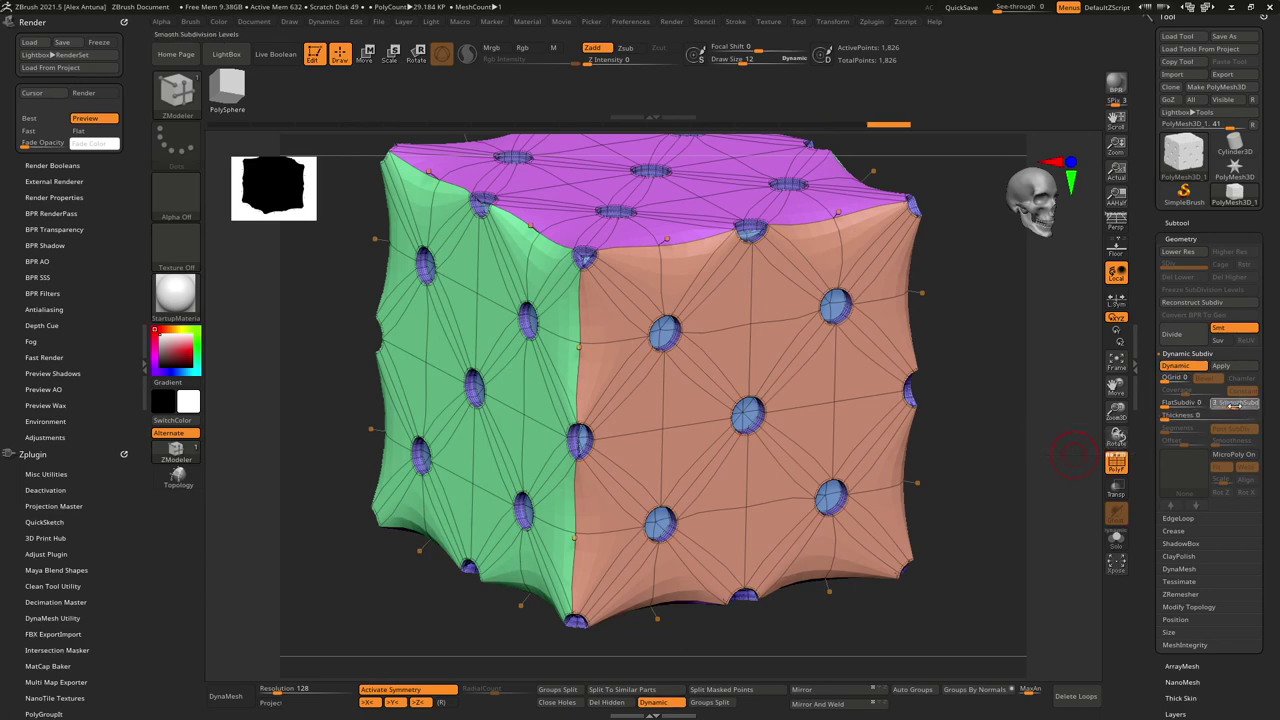
Step: Hide the polyframe and inspect the smoothed cube with its holes
mouse_move(960, 363)
left_mouse_down()
mouse_move(939, 361)
mouse_move(954, 368)
left_mouse_up()
left_click(1117, 462)
mouse_move(771, 286)
right_mouse_down()
mouse_move(774, 323)
mouse_move(760, 266)
right_mouse_up()
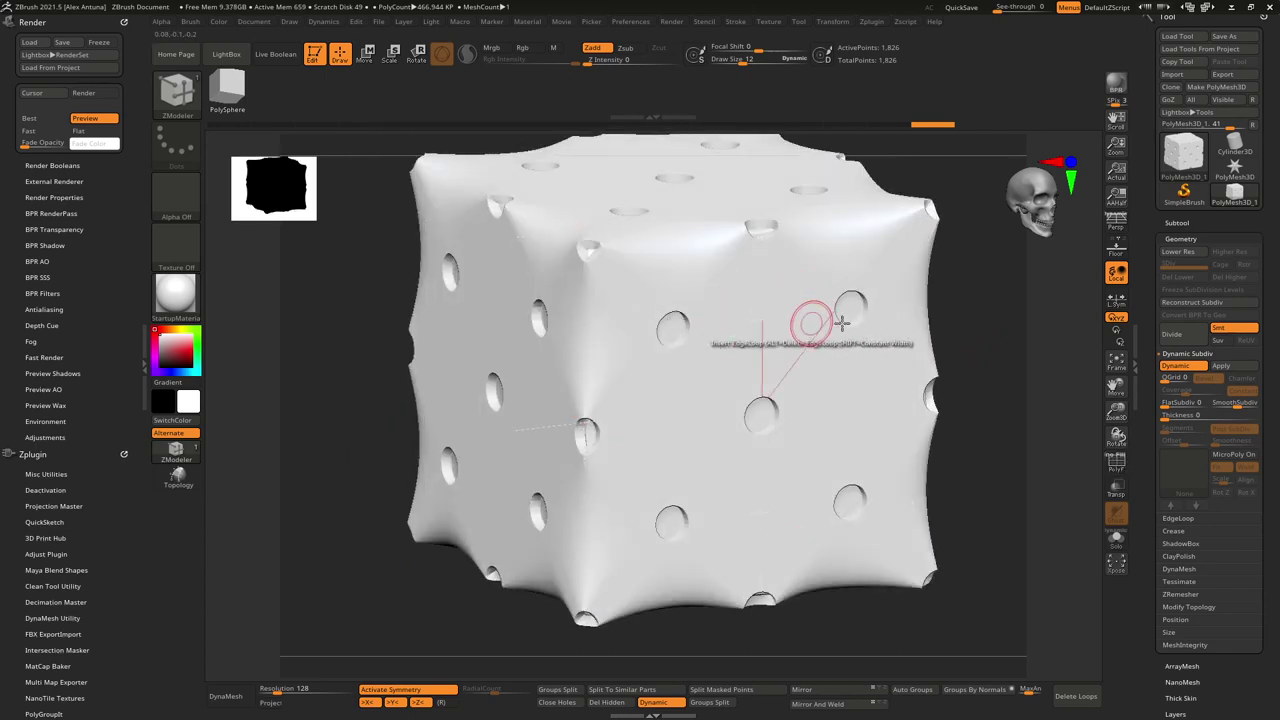
Step: Turn Dynamic Subdiv off and show the polyframe again
left_click(1175, 366)
right_click_drag(790, 290, 789, 346)
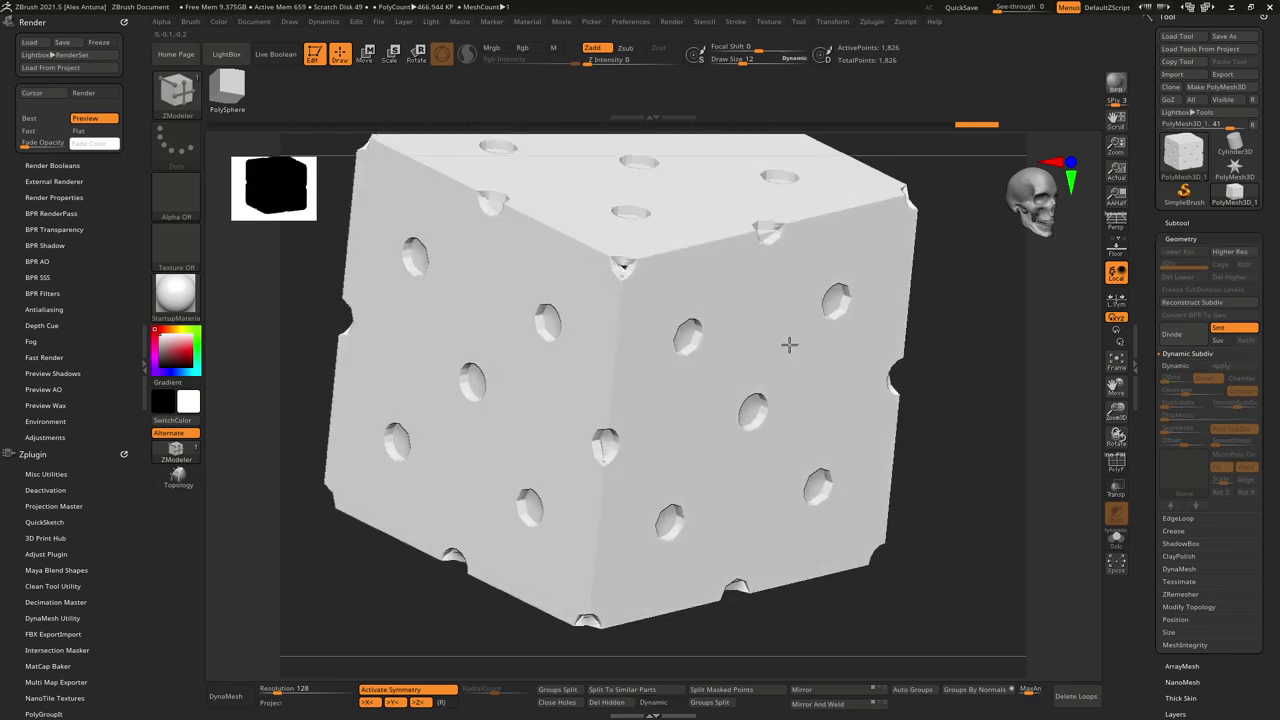
left_click(1116, 461)
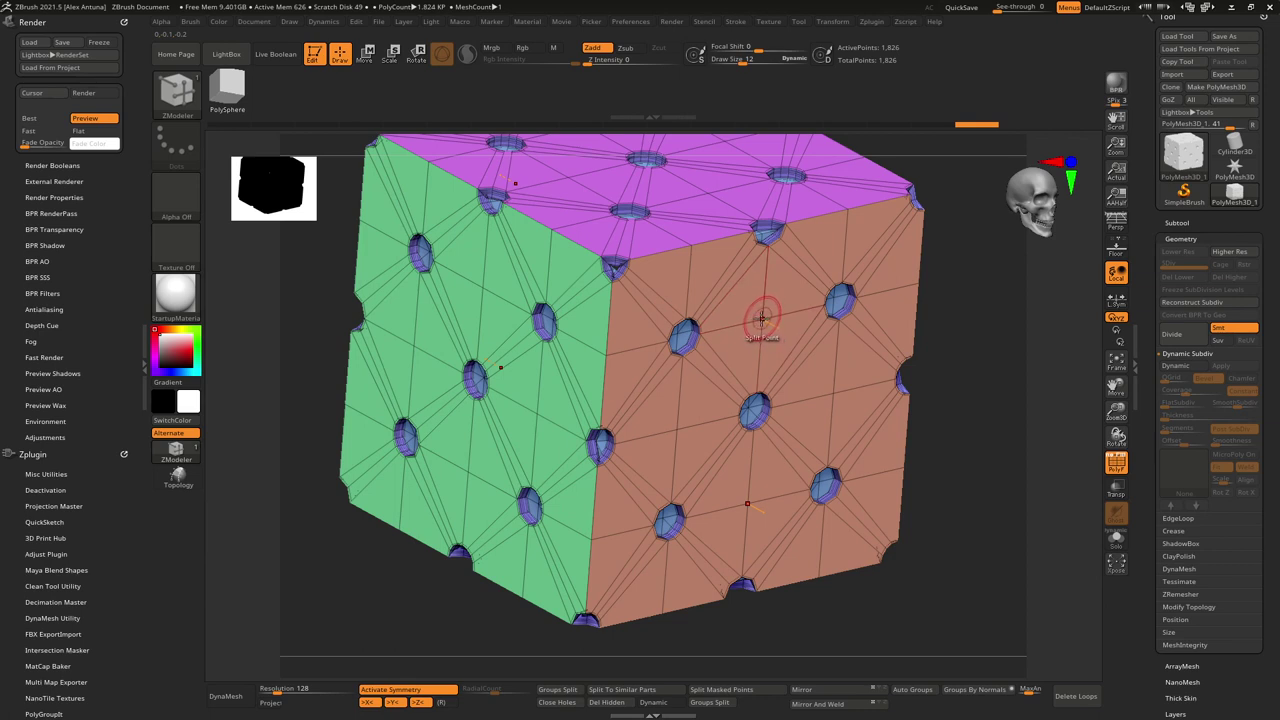
Step: Set the ZModeler point action to Move and pull the points between the holes outward on the orange and green faces
key("space")
left_click(753, 346)
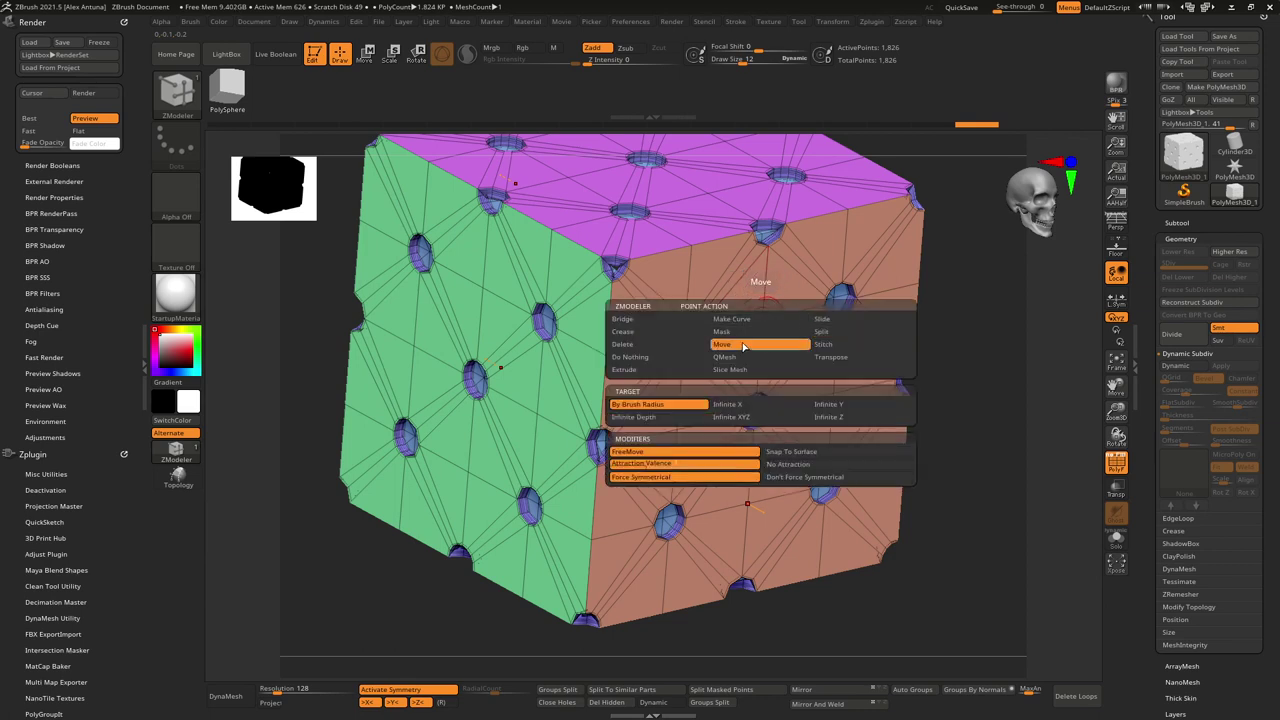
left_click_drag(773, 325, 793, 338)
right_click_drag(668, 434, 606, 371)
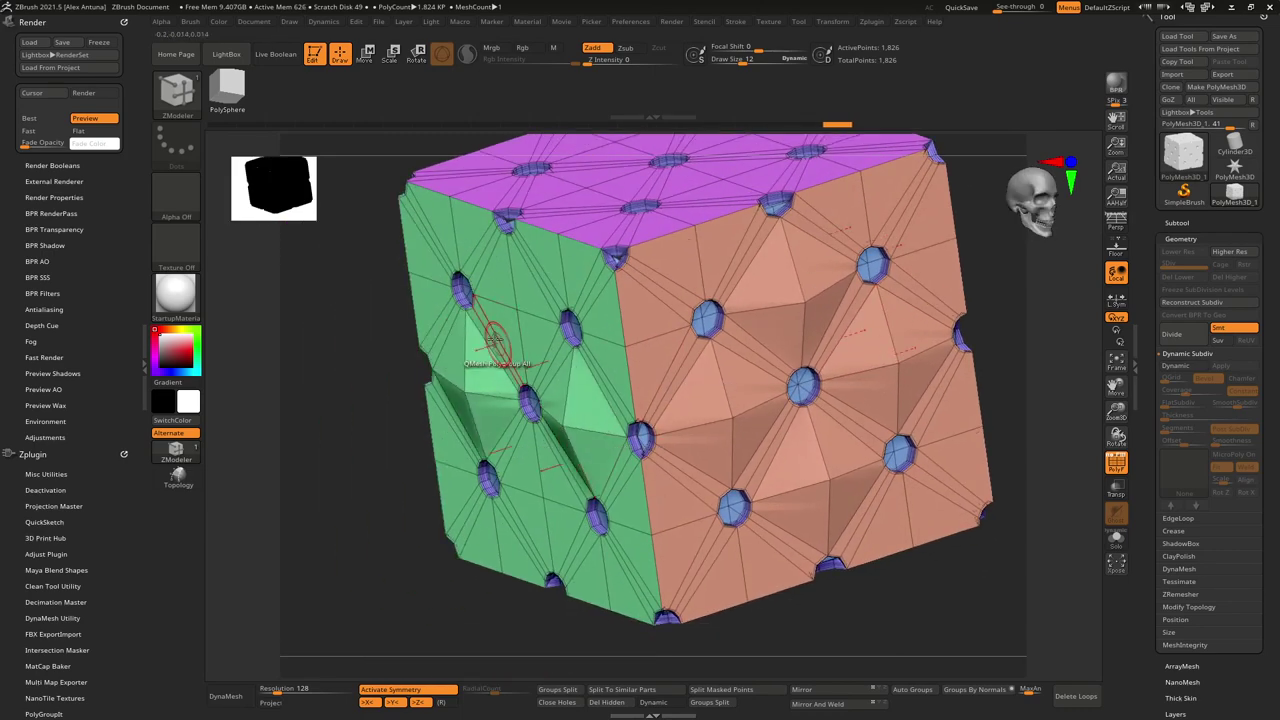
Step: Pull the points between the holes outward on the purple face to match the other sides
right_click_drag(491, 318, 529, 320)
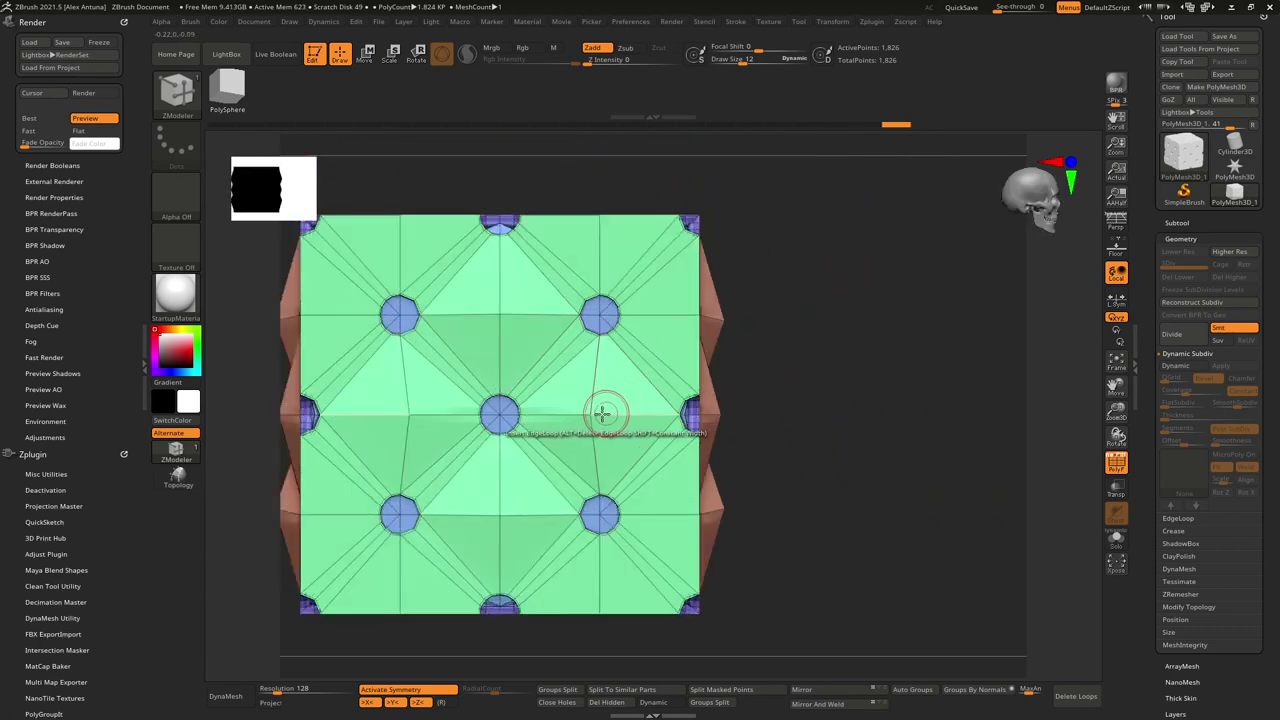
right_click_drag(621, 411, 834, 372)
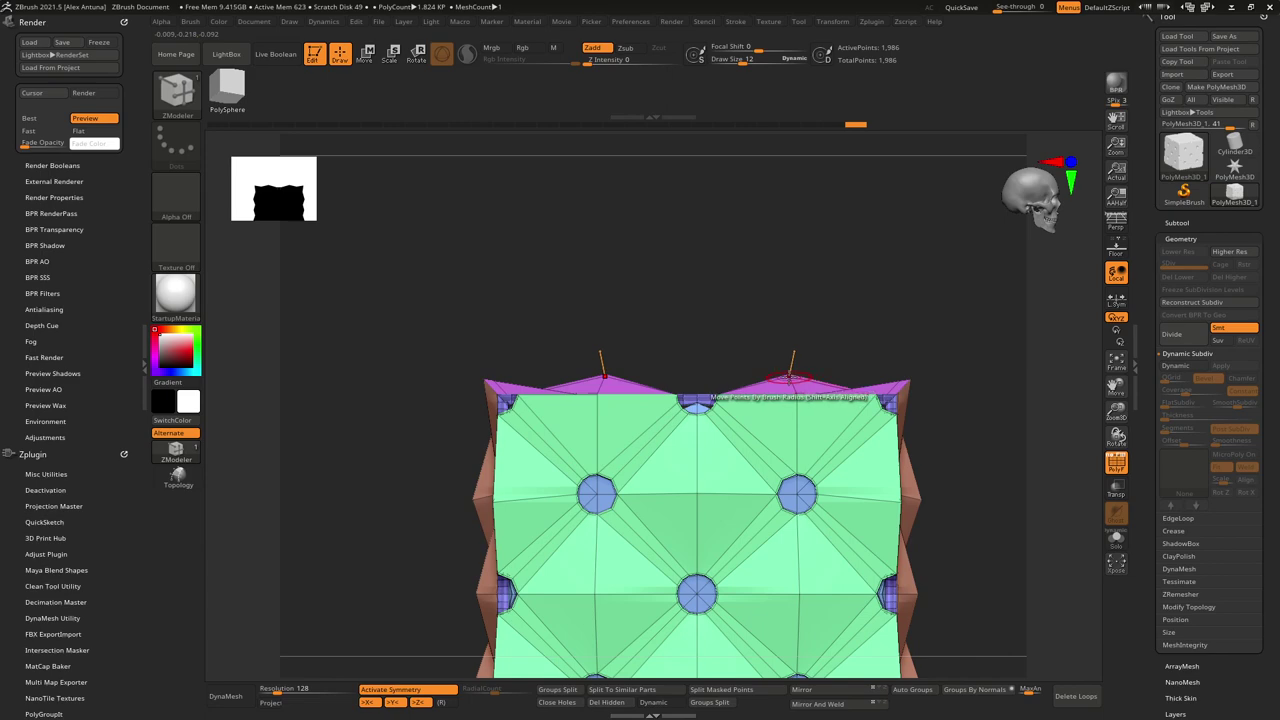
right_click_drag(804, 347, 800, 400)
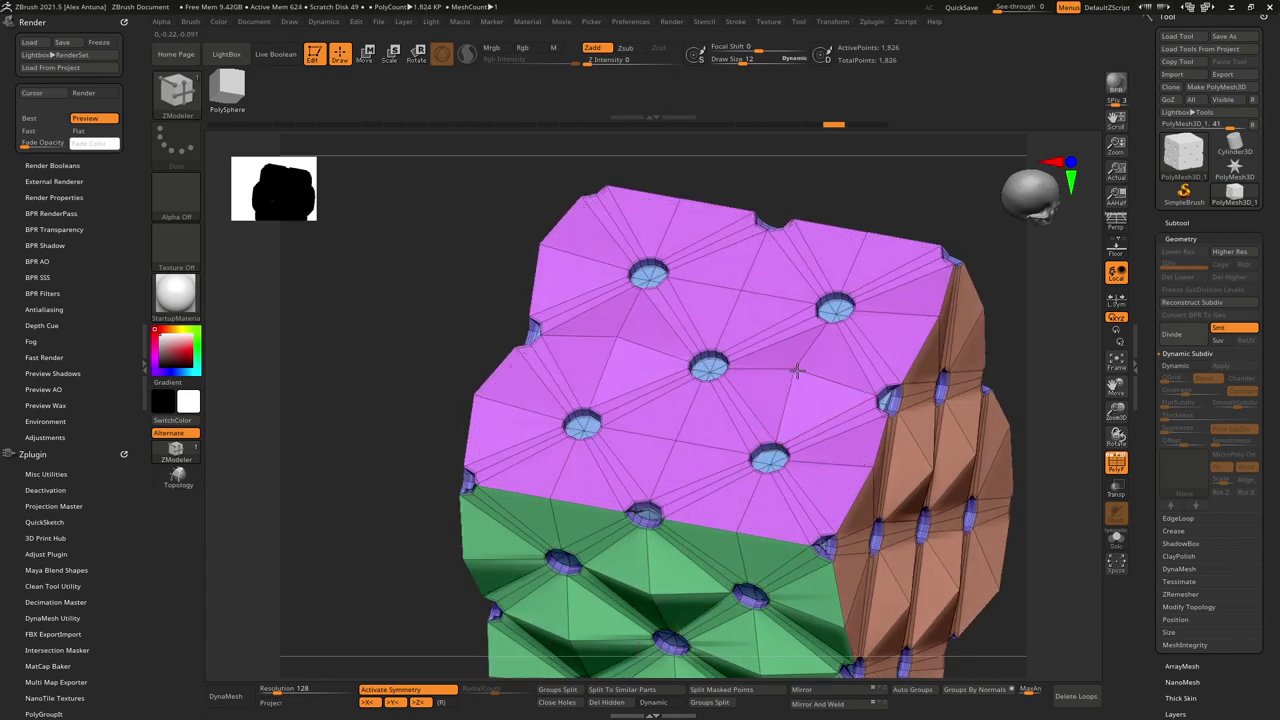
right_click_drag(647, 444, 680, 443)
right_click_drag(563, 493, 1090, 216)
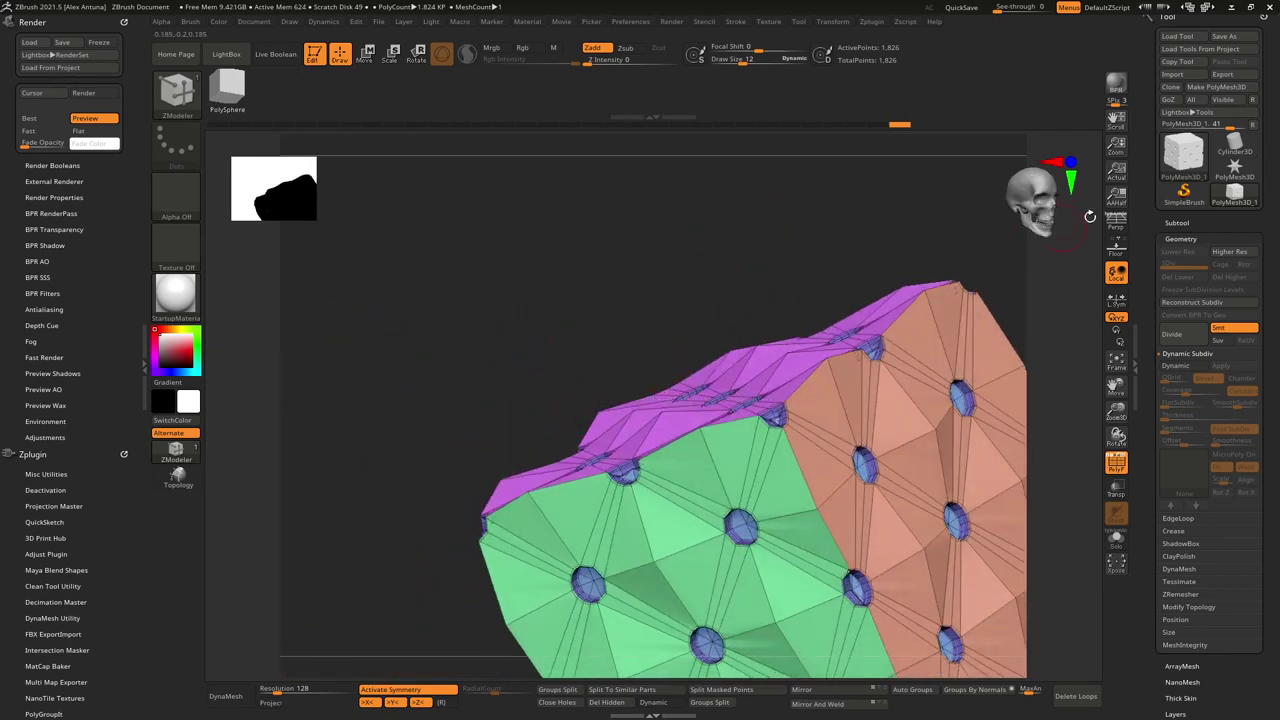
Step: Check the faceted cube from the front and at an angle, preview it with Dynamic Subdiv, and switch the preview off
left_click(1073, 163)
right_click_drag(805, 418, 621, 282, "alt")
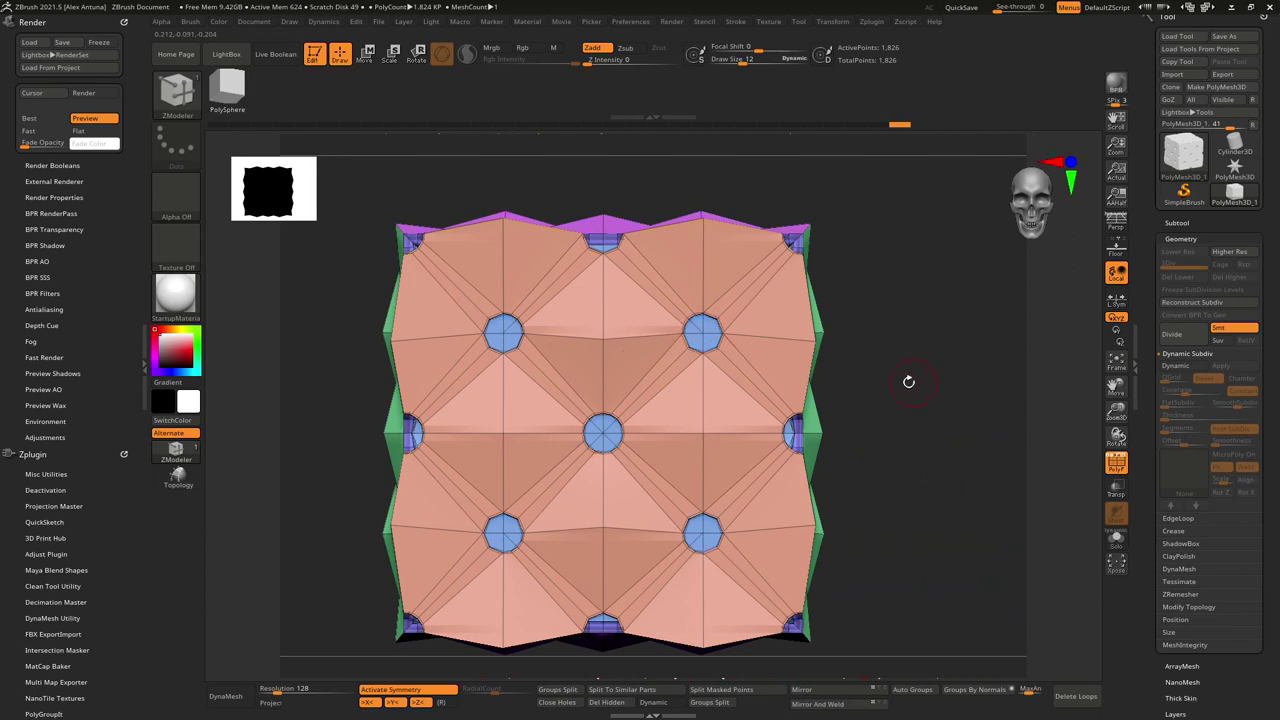
right_click_drag(908, 381, 975, 391)
right_click_drag(863, 393, 923, 406)
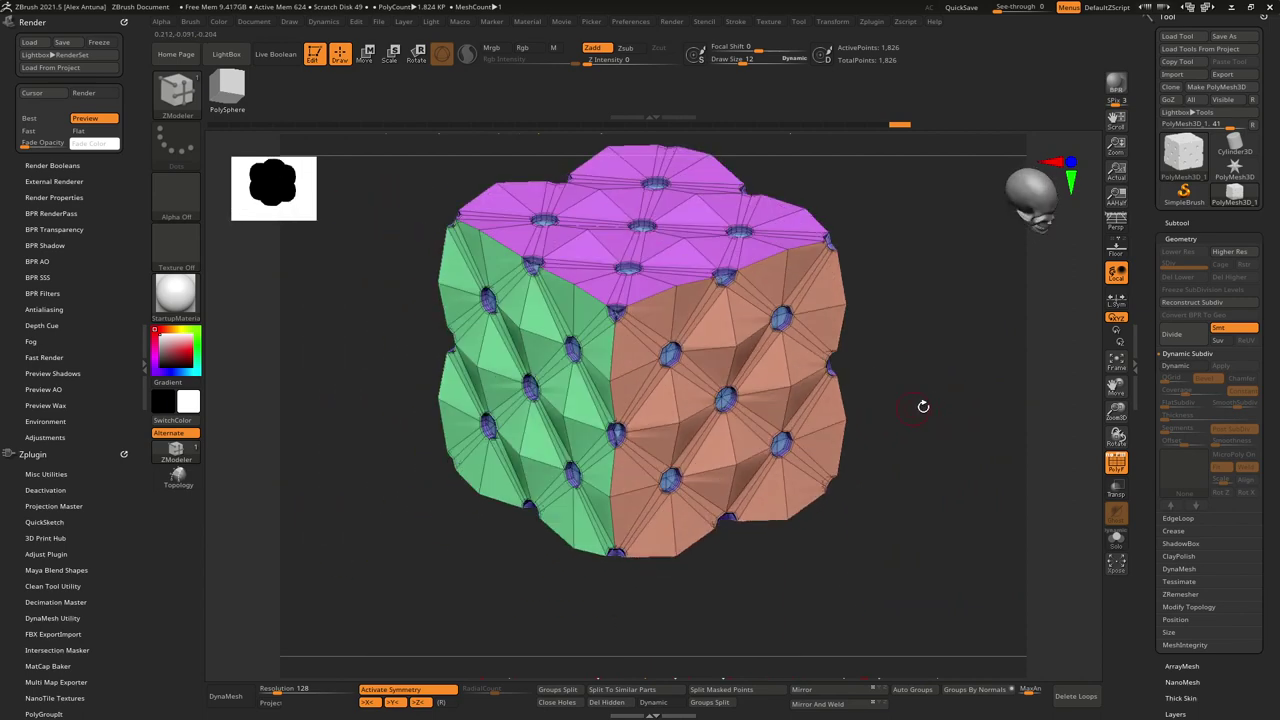
left_click(1181, 370)
right_click_drag(880, 368, 815, 400)
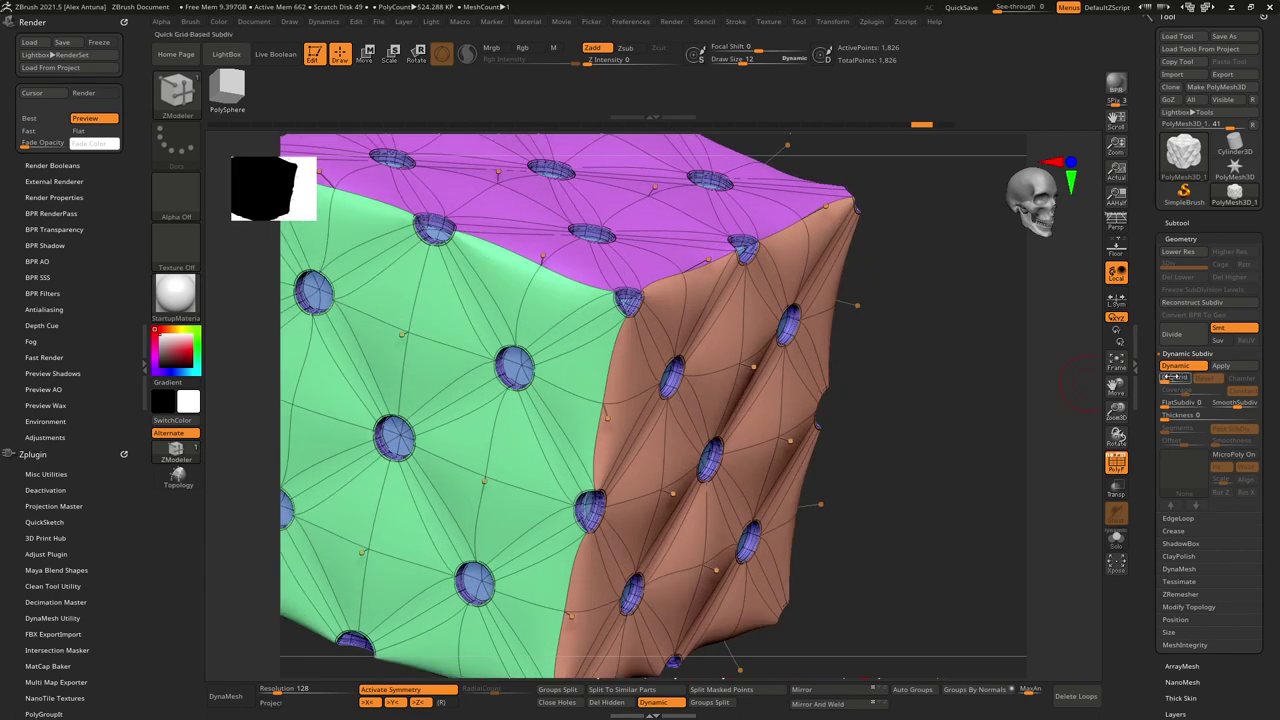
left_click(1179, 367)
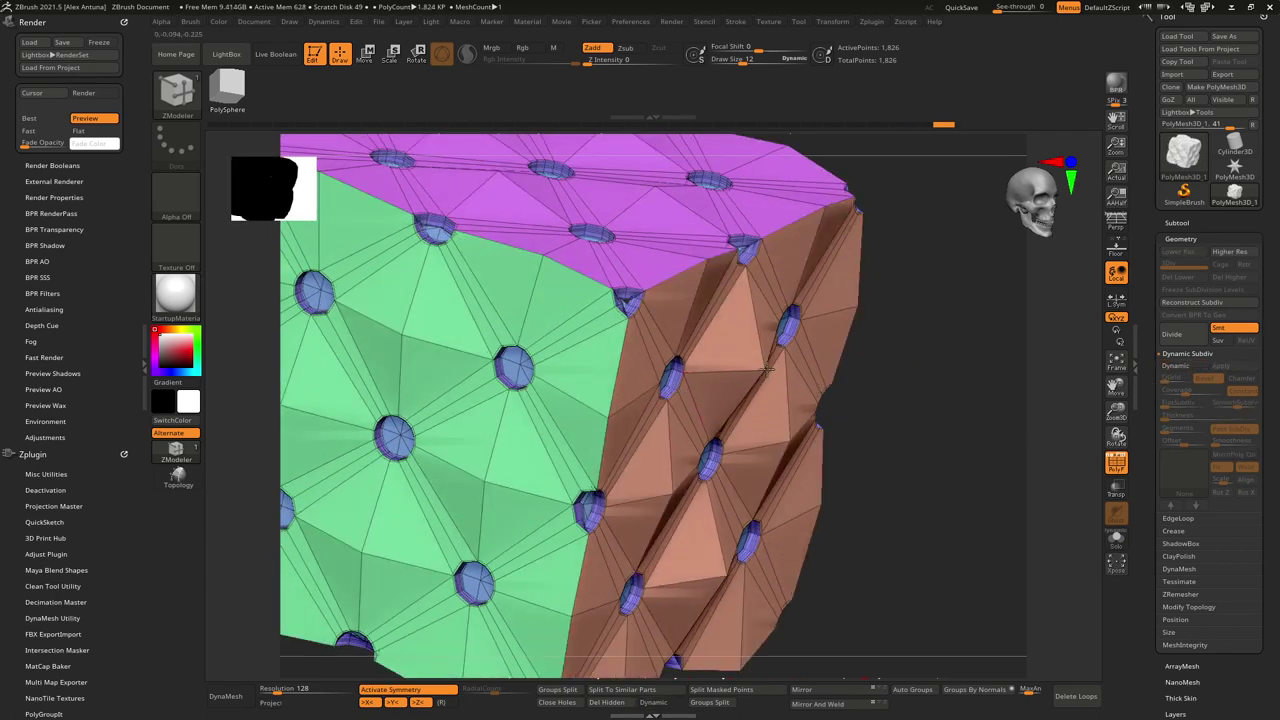
Step: Pull the raised points between the holes farther outward on the orange face
left_click_drag(791, 442, 814, 436)
mouse_move(820, 375)
right_mouse_down()
mouse_move(783, 363)
mouse_move(820, 385)
right_mouse_up()
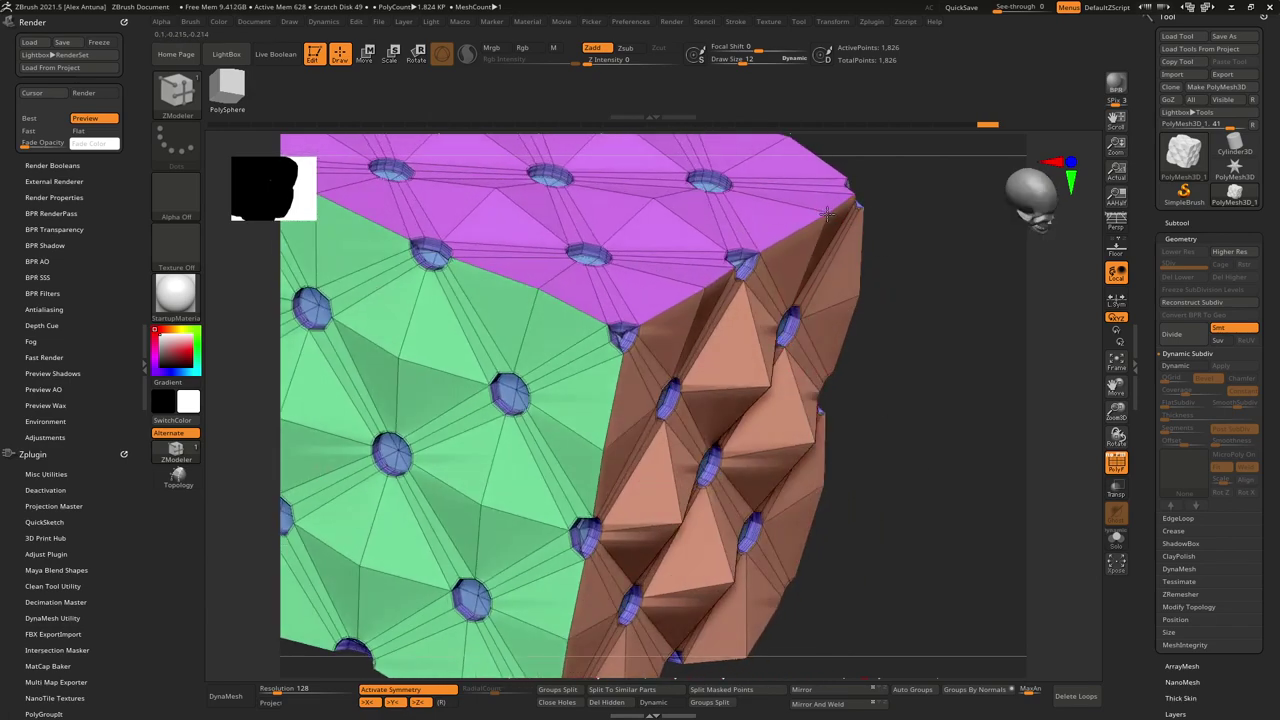
right_click_drag(843, 203, 775, 240, "shift")
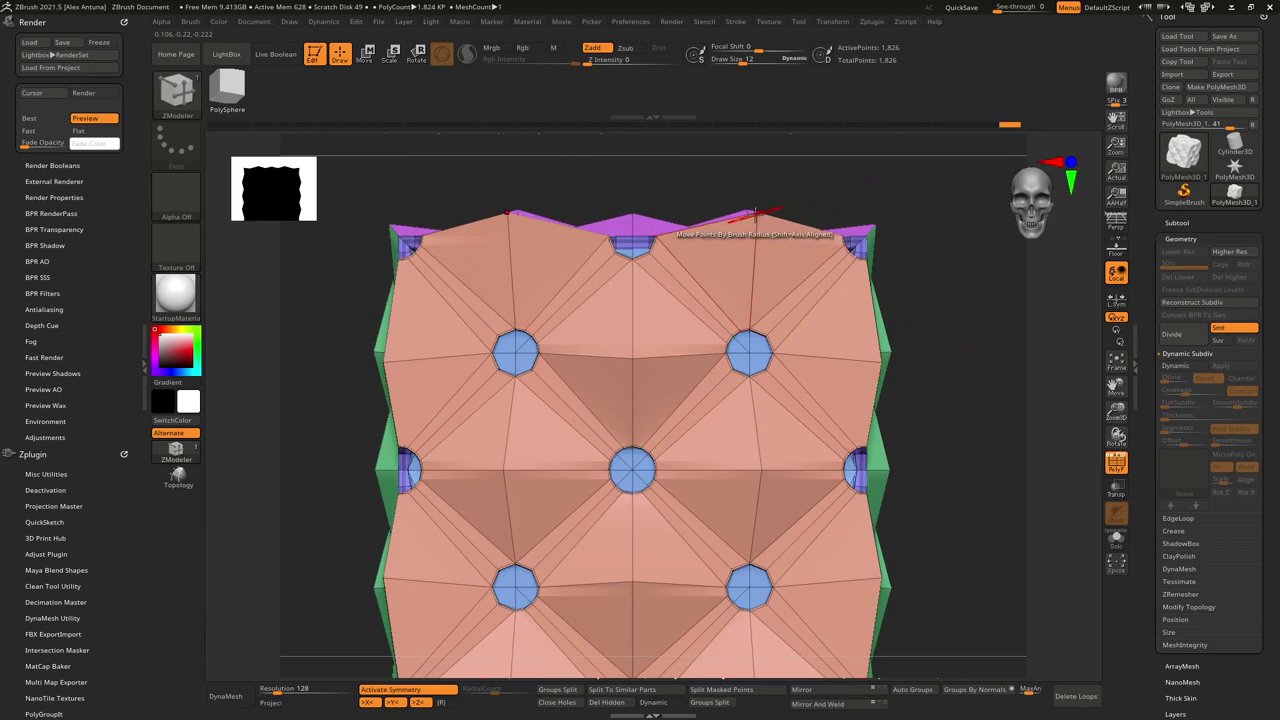
Step: Pull the raised points on the green and purple faces farther outward into taller pyramids
mouse_move(828, 366)
right_mouse_down()
mouse_move(829, 303)
mouse_move(848, 376)
mouse_move(629, 349)
mouse_move(651, 346)
mouse_move(620, 332)
mouse_move(674, 354)
mouse_move(637, 321)
right_mouse_up()
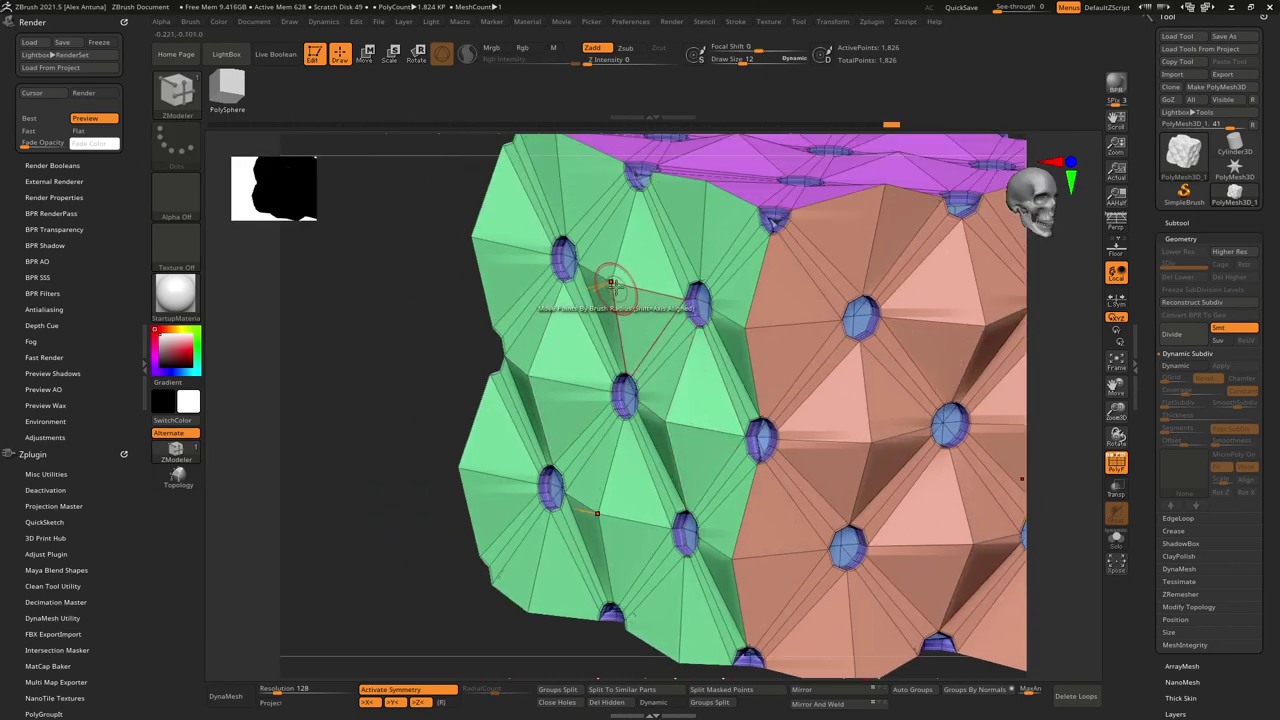
mouse_move(608, 271)
right_mouse_down()
mouse_move(632, 373)
mouse_move(655, 265)
right_mouse_up()
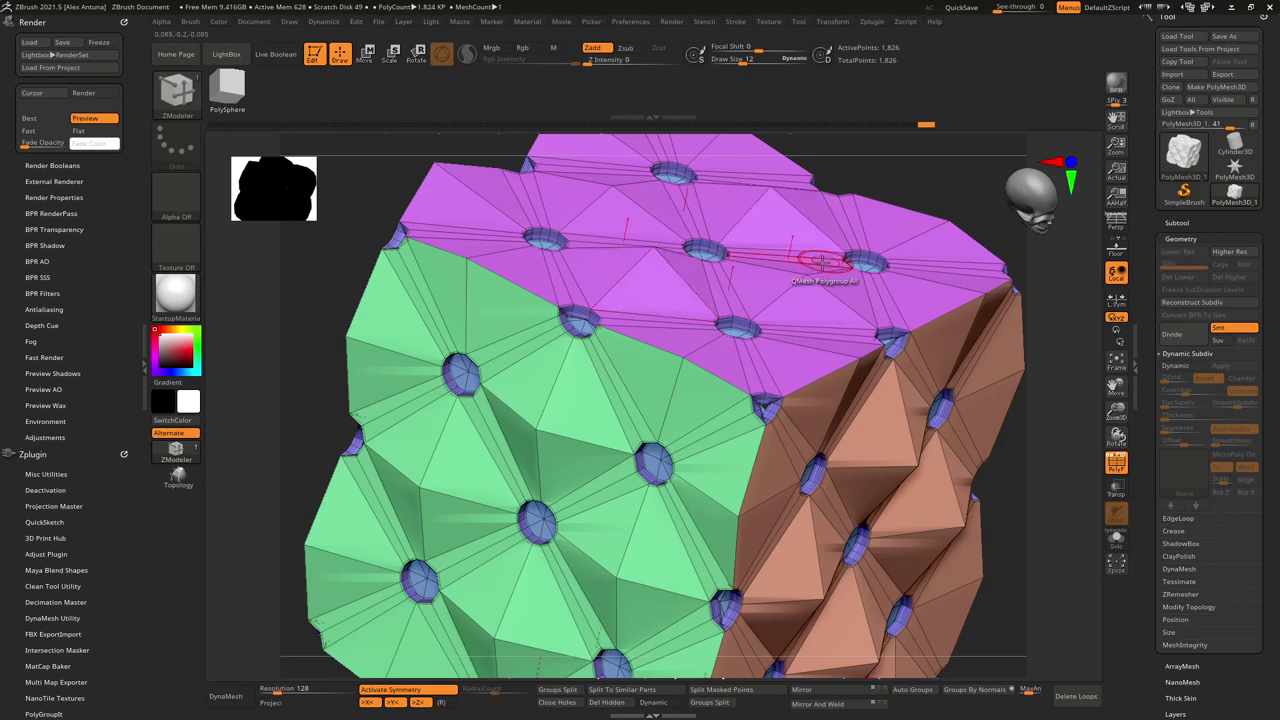
right_click_drag(829, 277, 1000, 207)
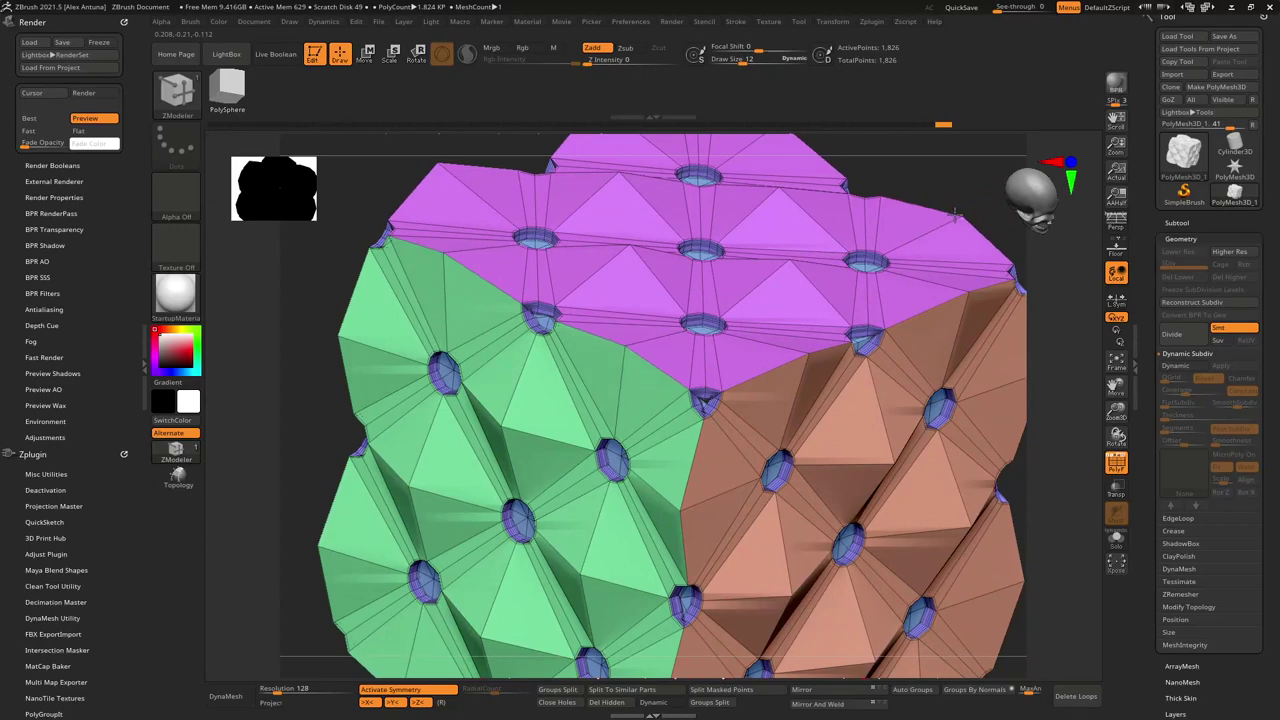
right_click_drag(929, 229, 1146, 373)
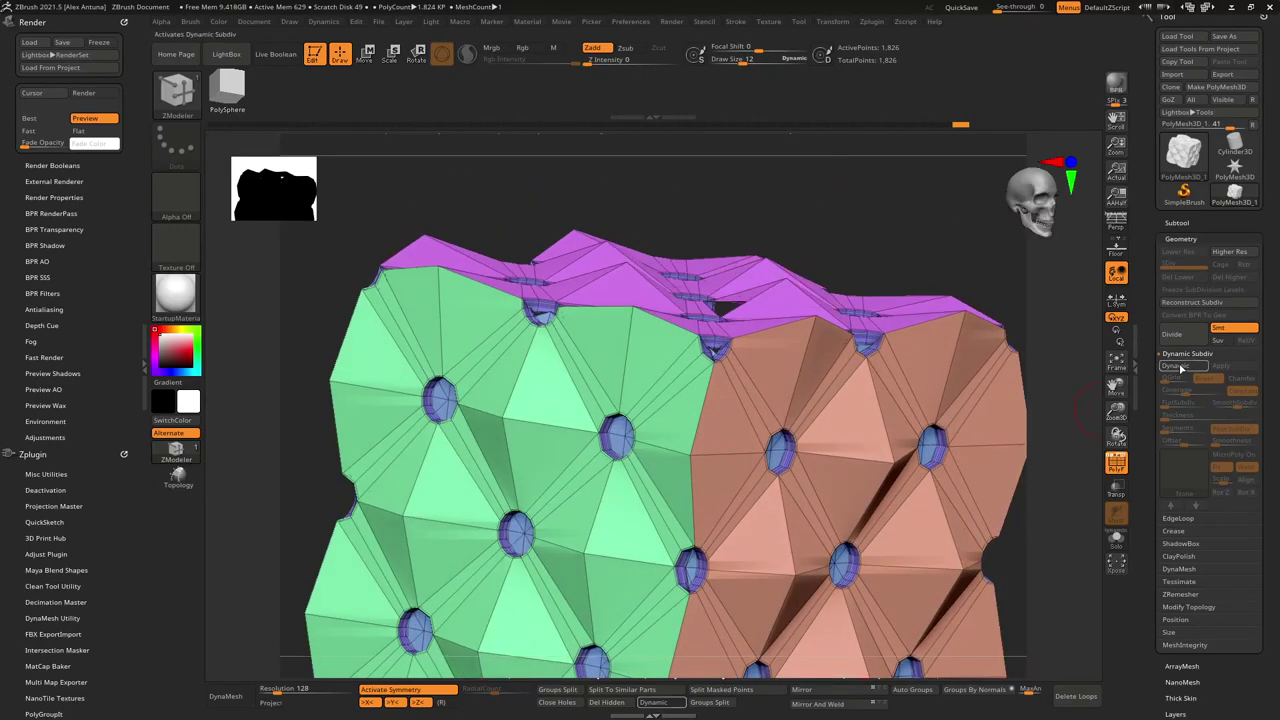
Step: Turn on Dynamic Subdiv, hide the polyframe display, and inspect the smoothed cube from an angle
left_click(1180, 366)
right_click_drag(1000, 370, 965, 417)
left_click(1121, 469)
mouse_move(903, 386)
right_mouse_down()
mouse_move(906, 400)
mouse_move(897, 395)
right_mouse_up()
right_click_drag(696, 397, 726, 373)
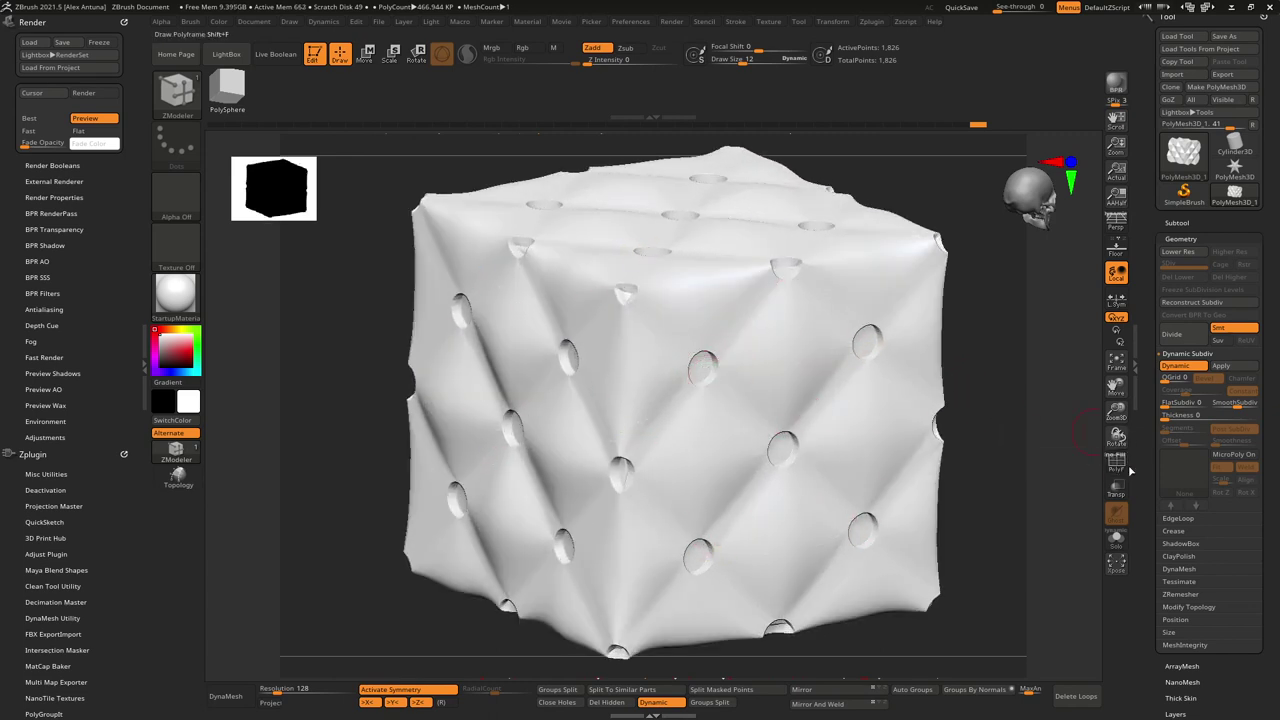
key("shift")
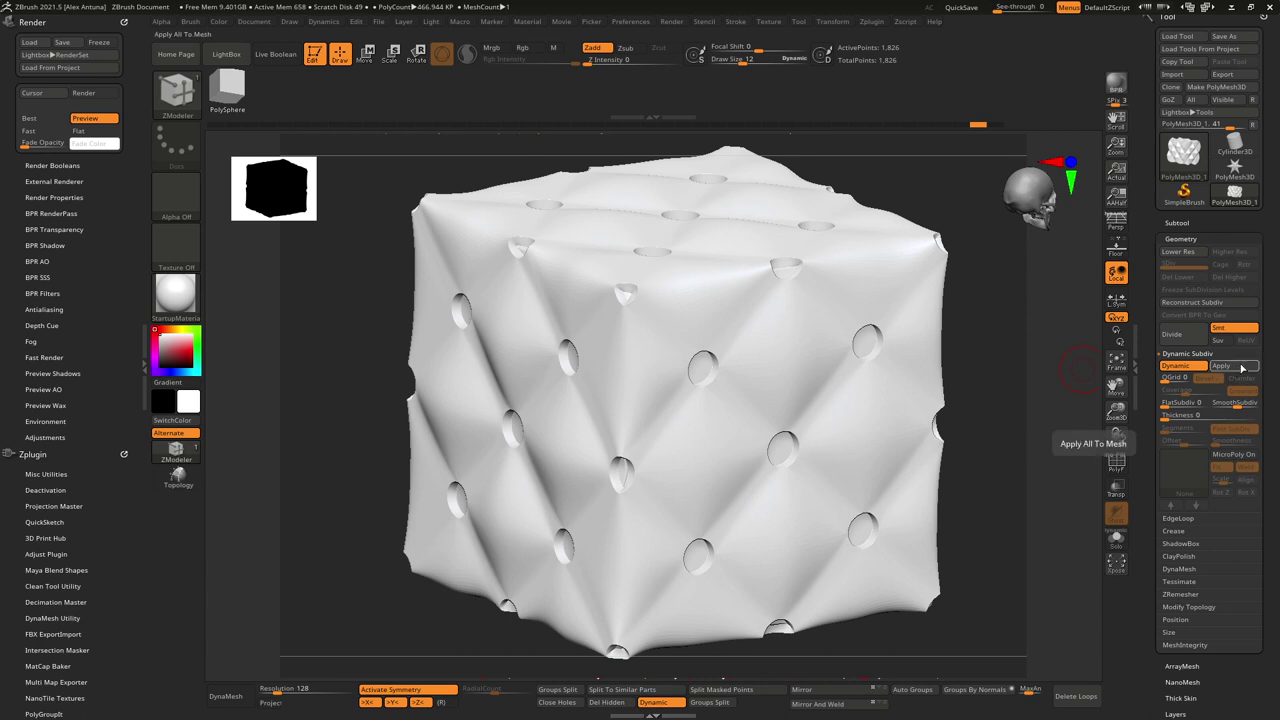
Step: Apply the dynamic subdivision to the mesh and compare its lowest subdivision level with level 5
left_click(1241, 369)
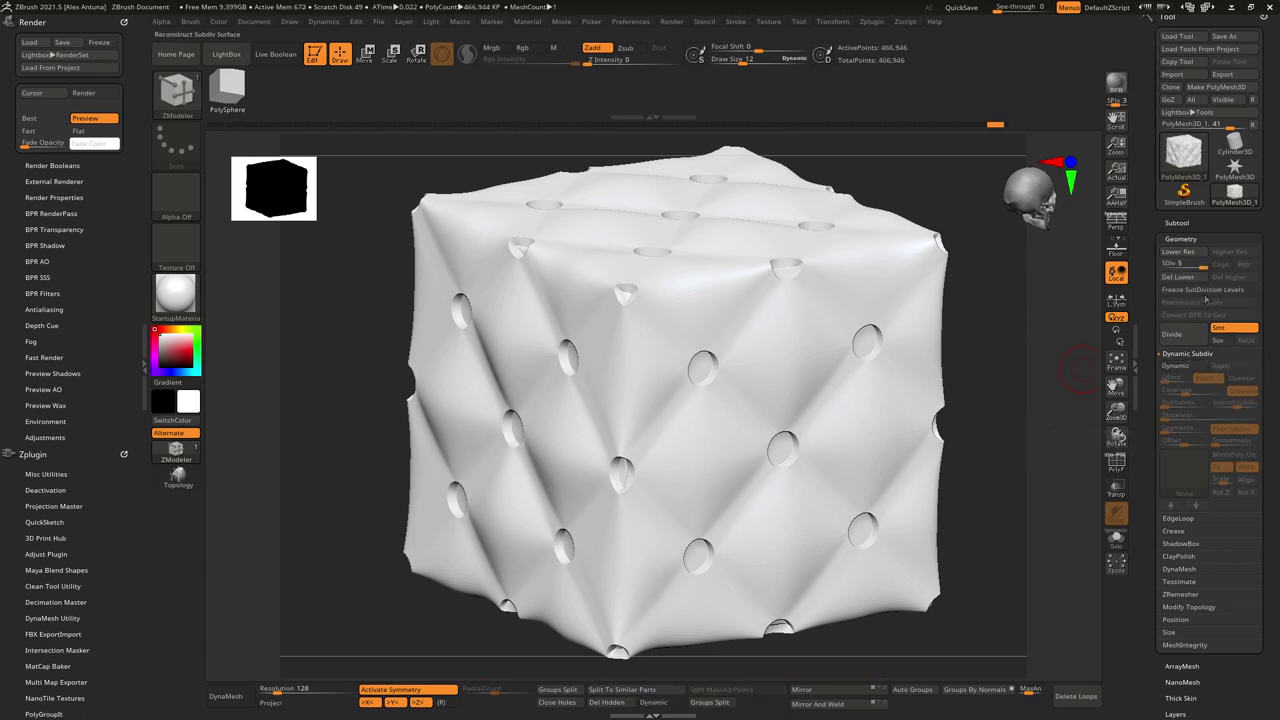
left_click(1168, 266)
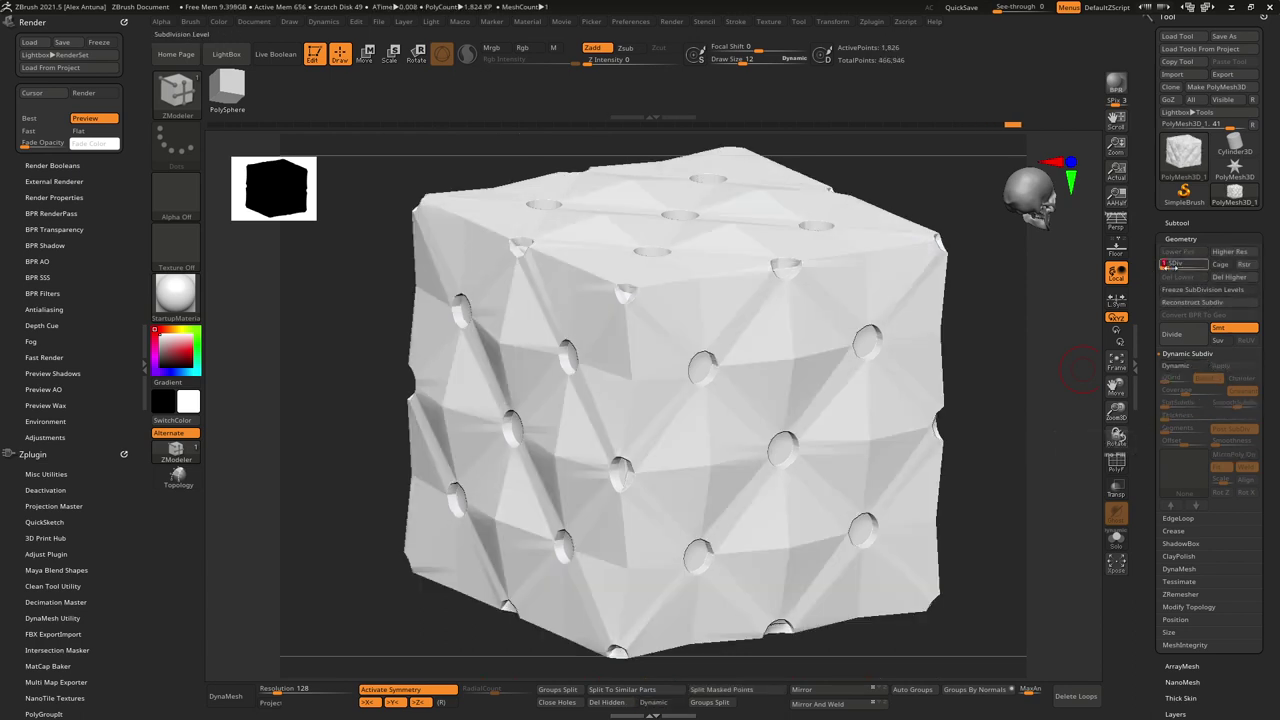
left_click_drag(1195, 265, 1233, 270)
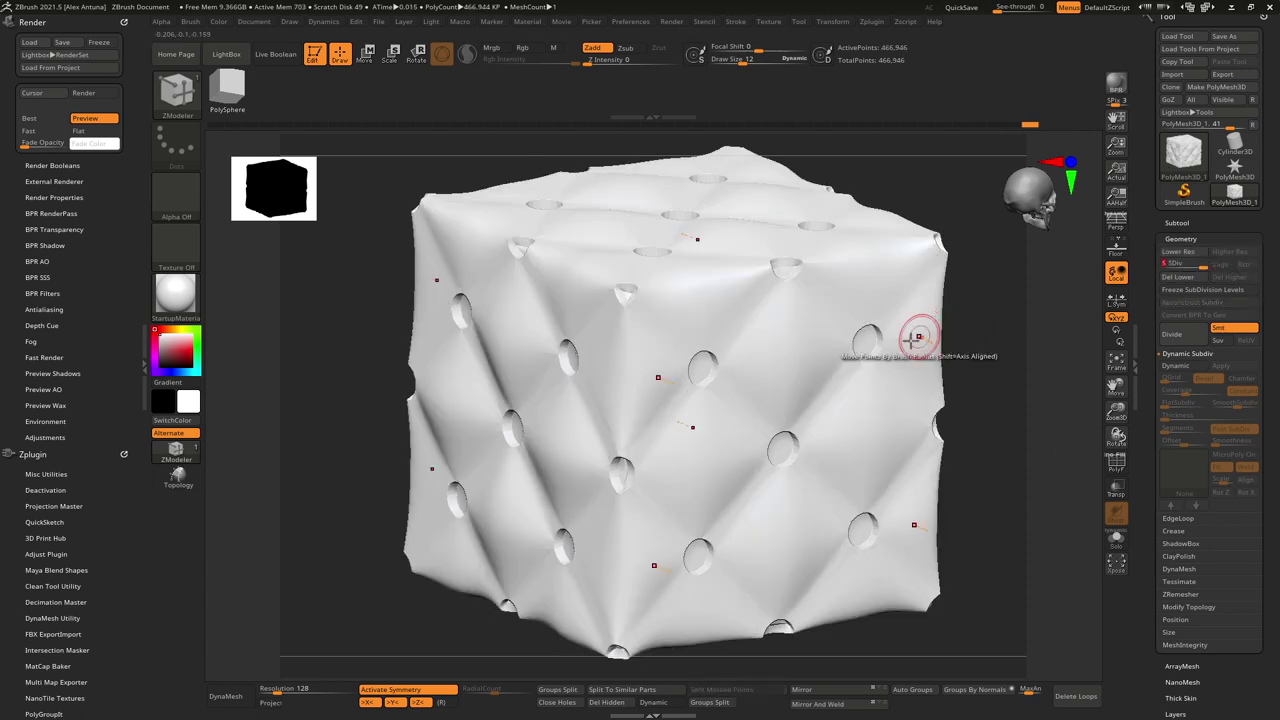
key("shift")
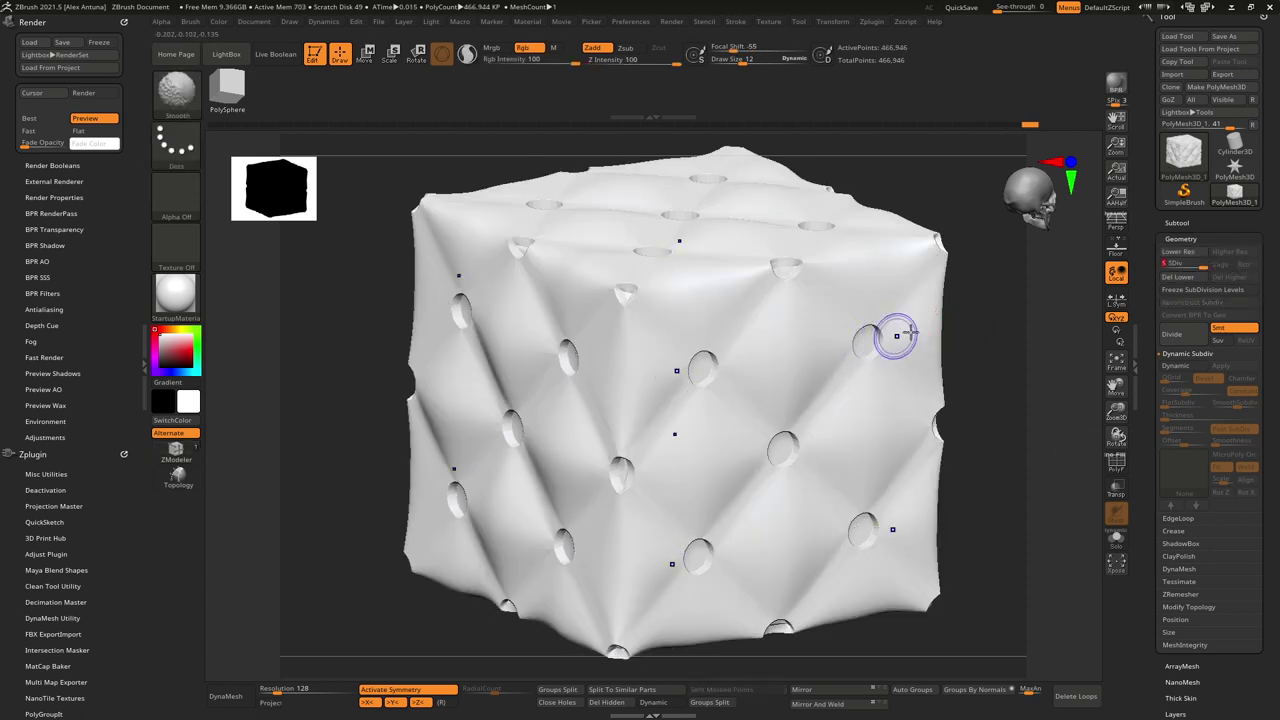
key("shift")
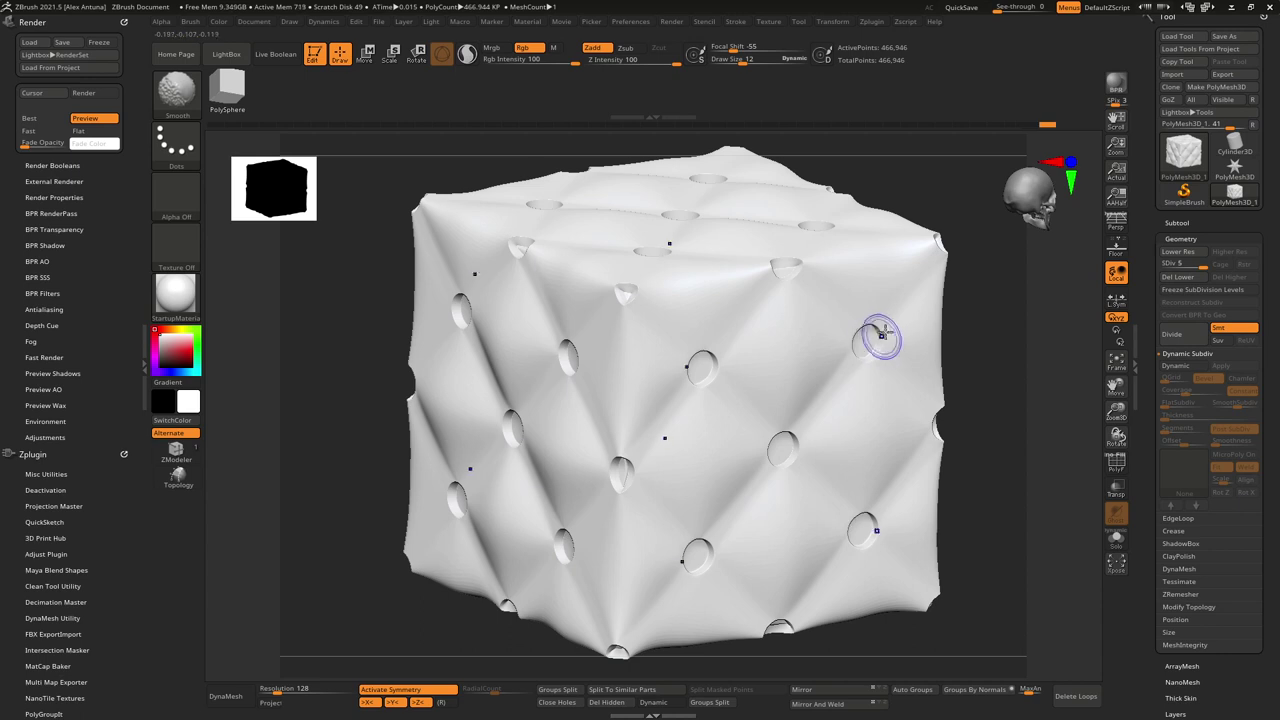
Step: Lower the mesh to subdivision level 3 and smooth the edges of the holes on the side faces
left_click(1183, 261)
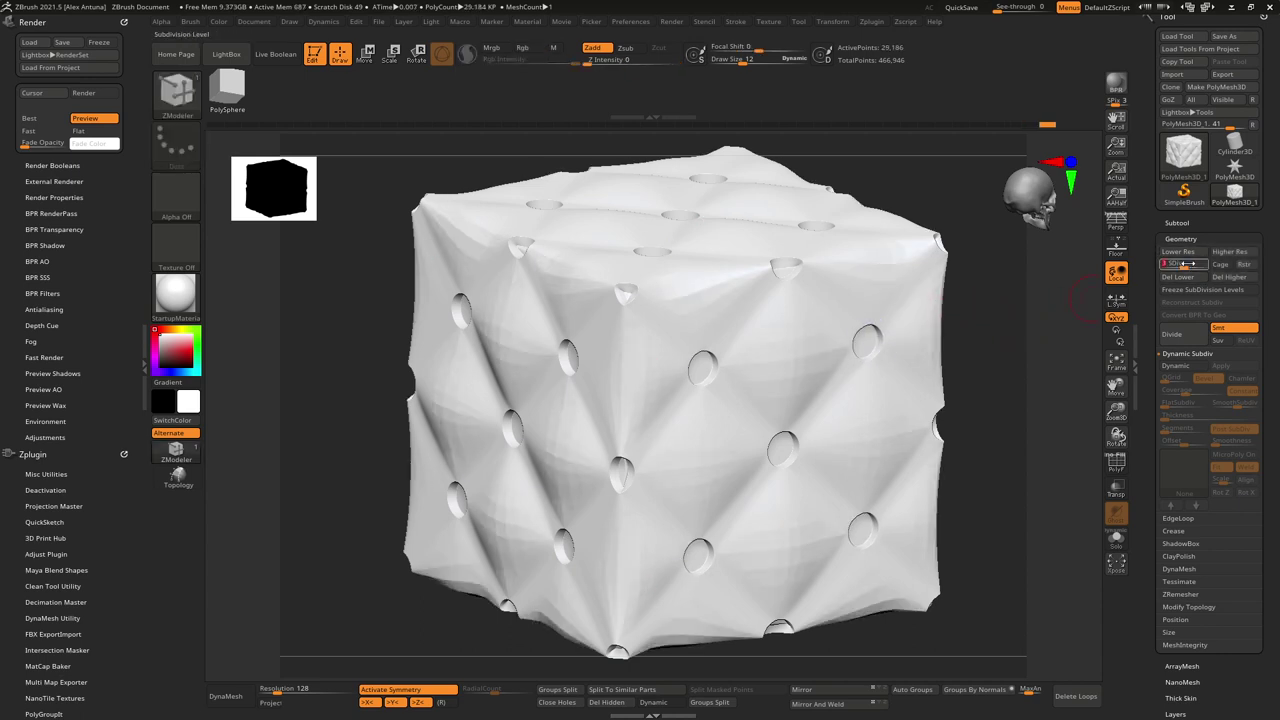
key("shift")
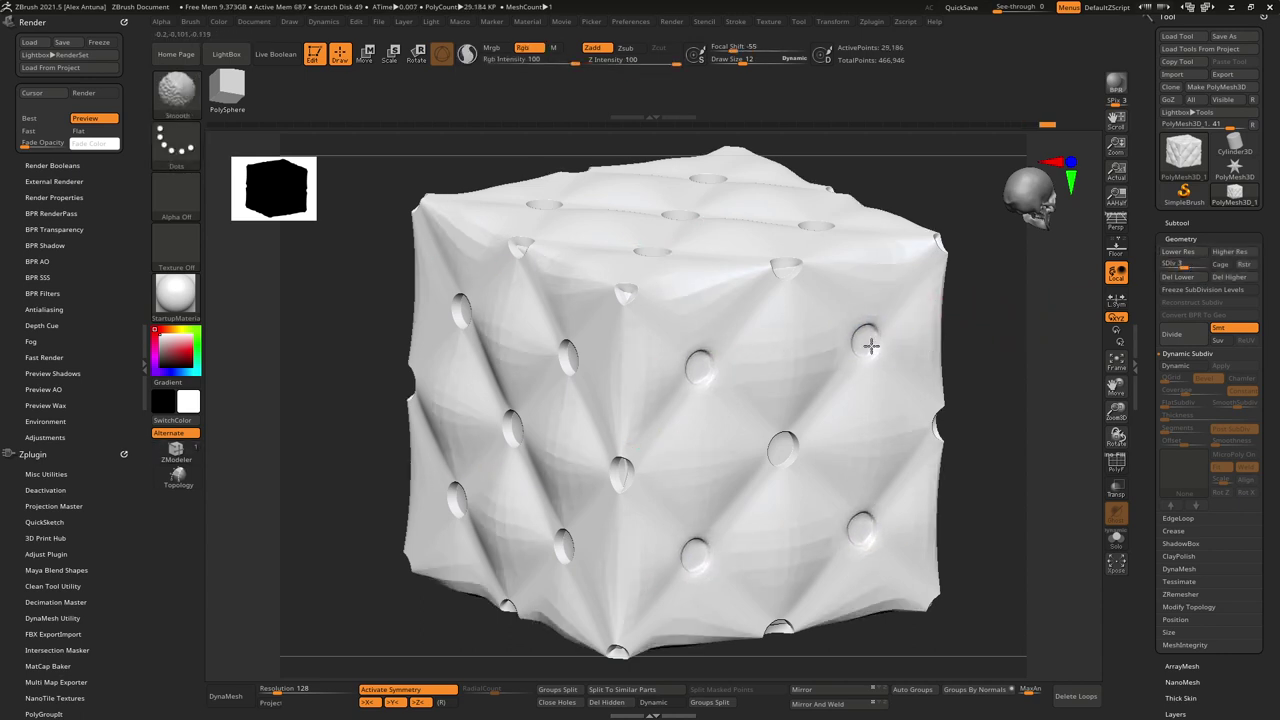
left_click_drag(857, 347, 868, 343, "shift")
left_click_drag(779, 447, 762, 454, "shift")
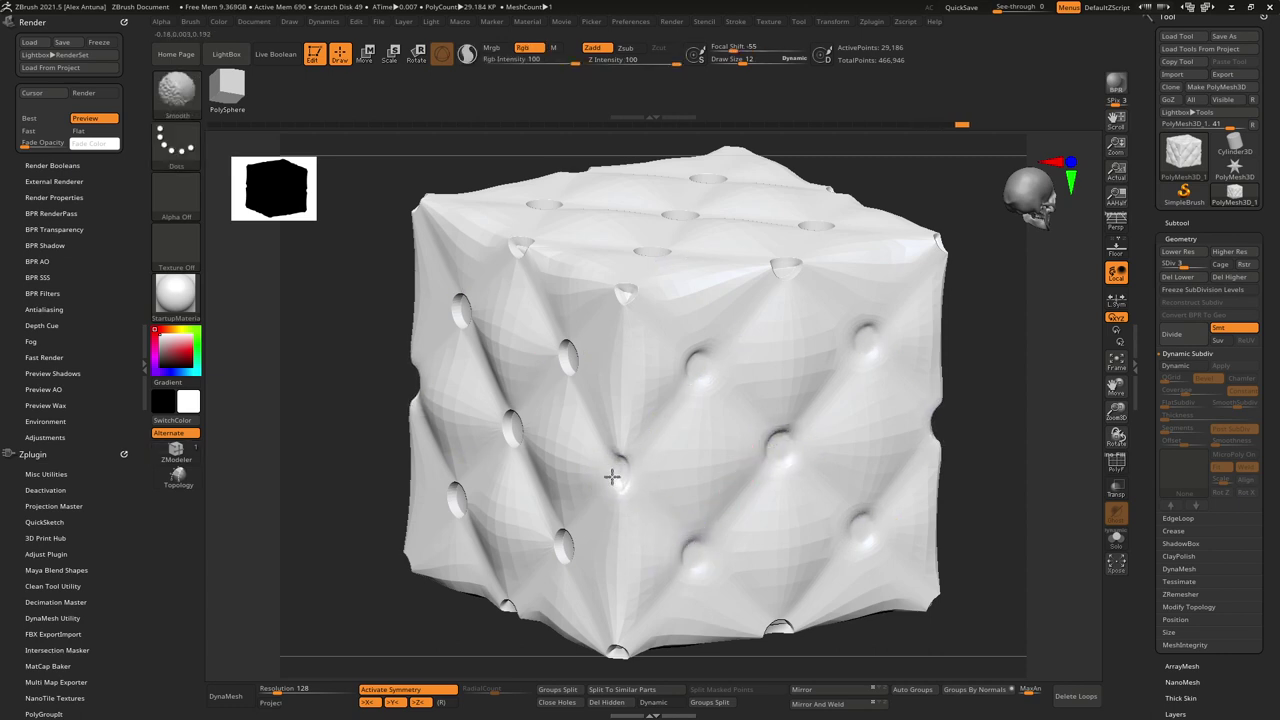
left_click_drag(573, 358, 576, 361, "shift")
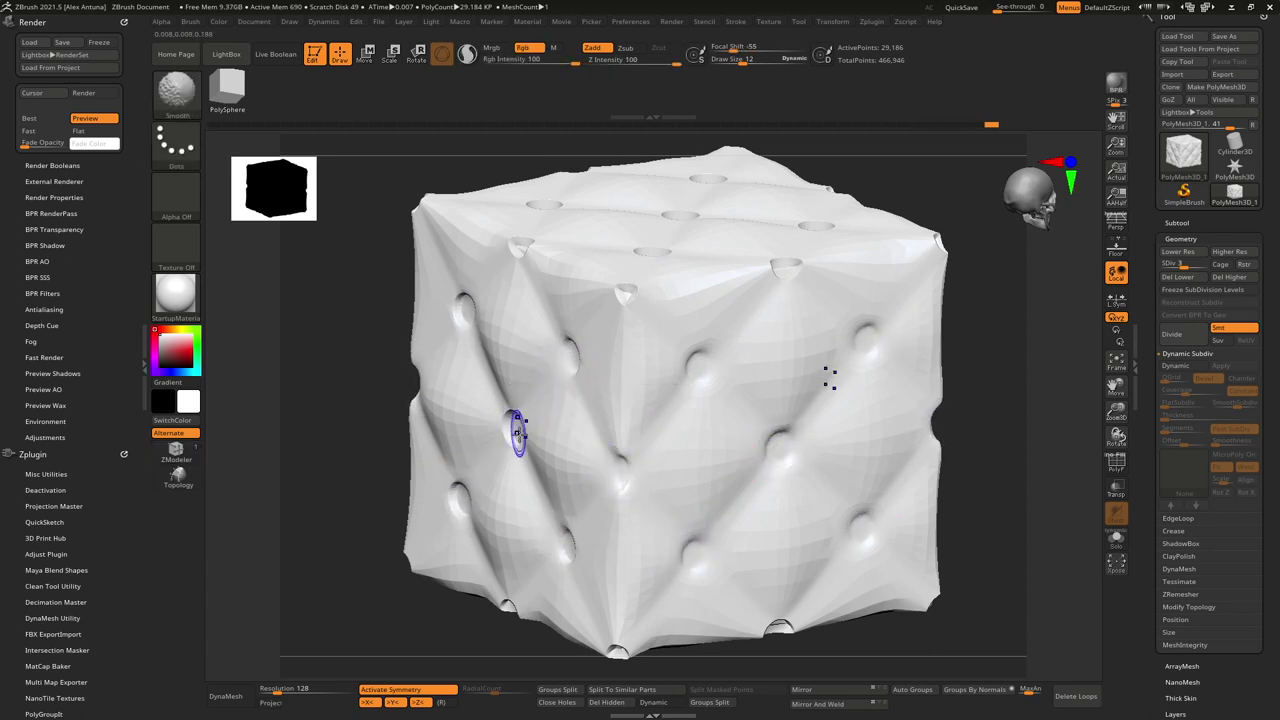
Step: Smooth the edges of the holes on the top face and frame the whole cube
right_click_drag(520, 288, 648, 318)
mouse_move(643, 437)
left_mouse_down()
mouse_move(608, 423)
mouse_move(762, 343)
left_mouse_up()
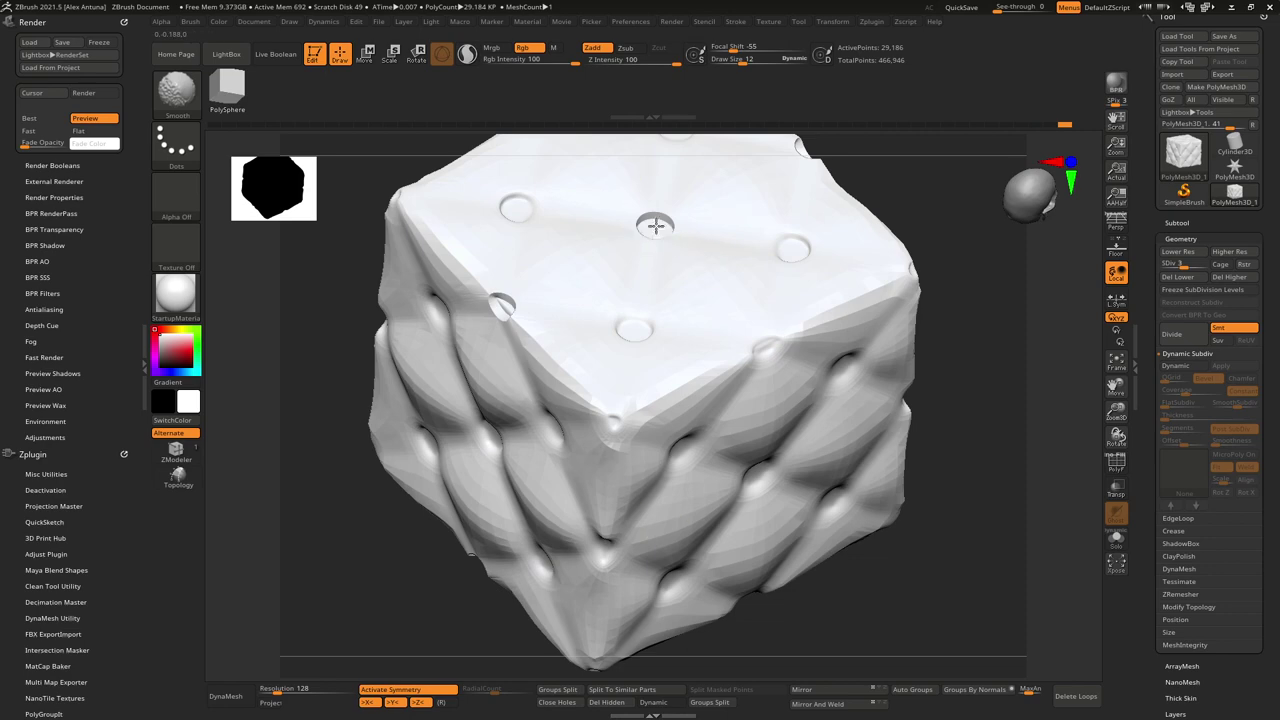
left_click_drag(658, 243, 656, 240, "shift")
left_click_drag(503, 206, 512, 208, "shift")
mouse_move(611, 237)
right_mouse_down()
mouse_move(897, 317)
mouse_move(871, 354)
mouse_move(950, 356)
mouse_move(883, 357)
mouse_move(961, 397)
mouse_move(970, 380)
right_mouse_up()
key("f")
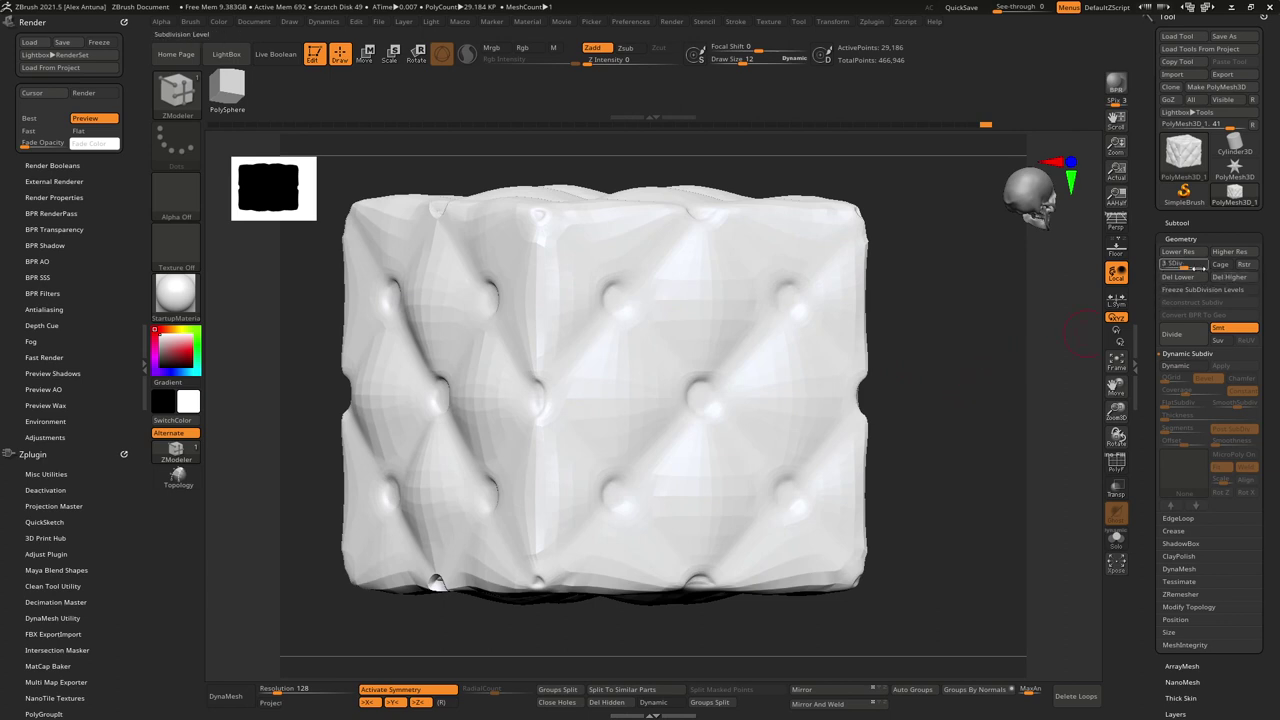
Step: Raise the mesh to subdivision level 4 and set the Standard brush to the DragRect stroke
left_click(1195, 266)
right_click_drag(920, 297, 950, 340)
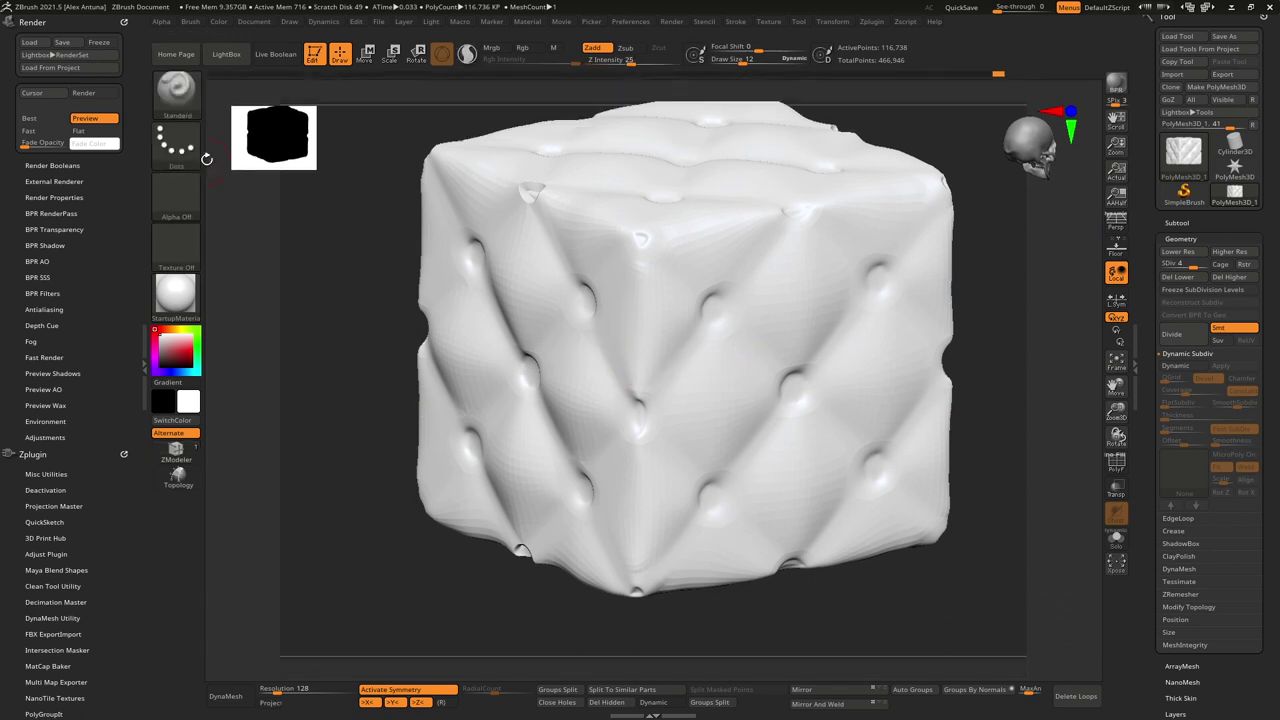
left_click(190, 160)
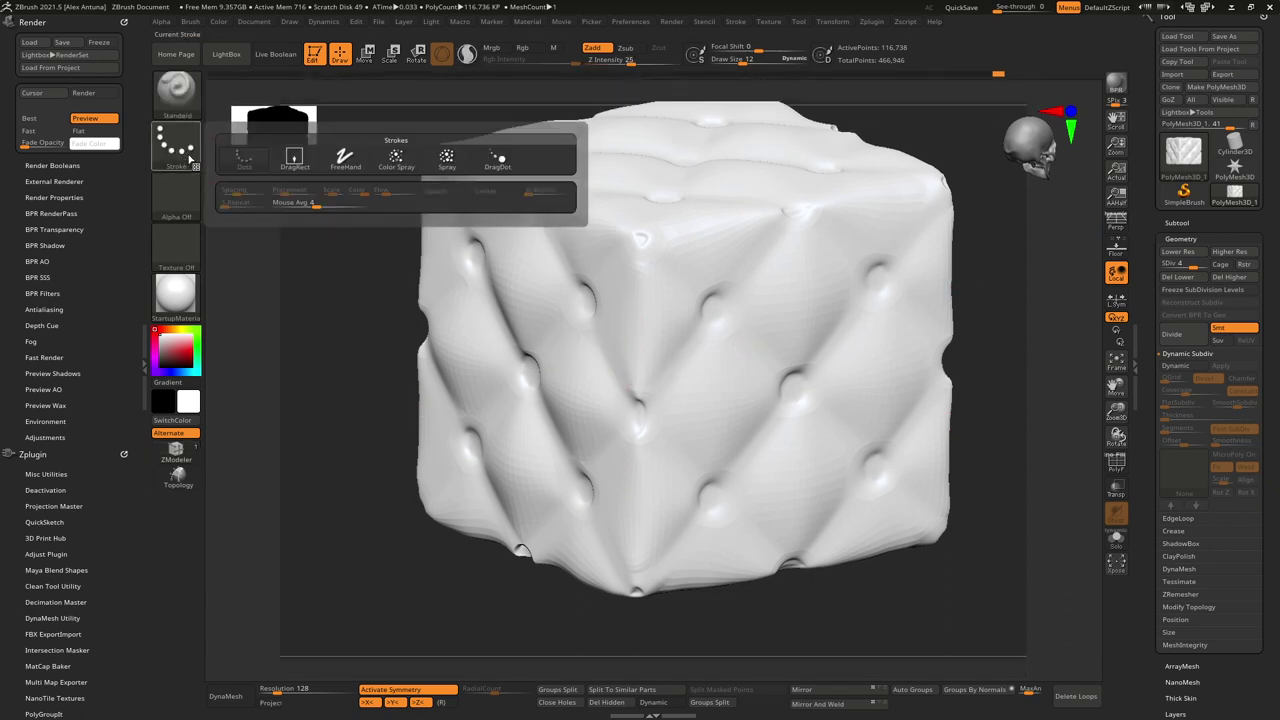
left_click(293, 165)
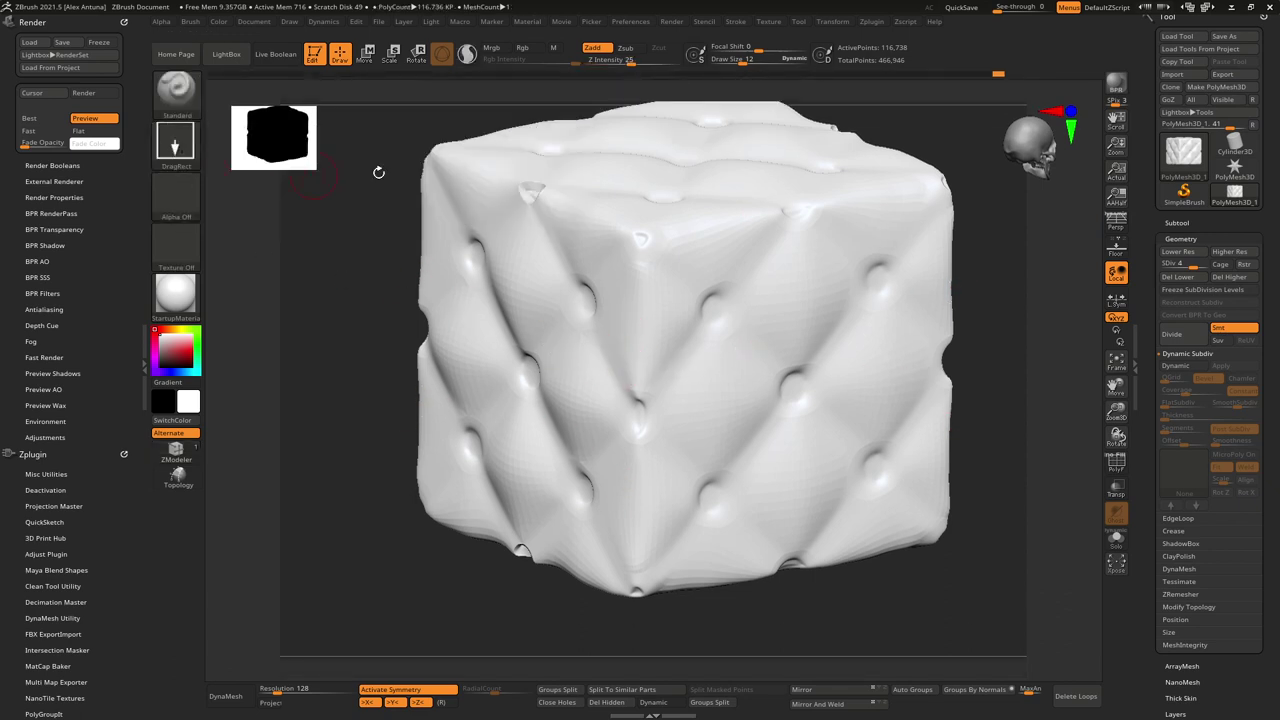
Step: Raise the mesh to subdivision level 5, try stamping Alpha 33 on a side face, and undo the stamp
left_click(188, 201)
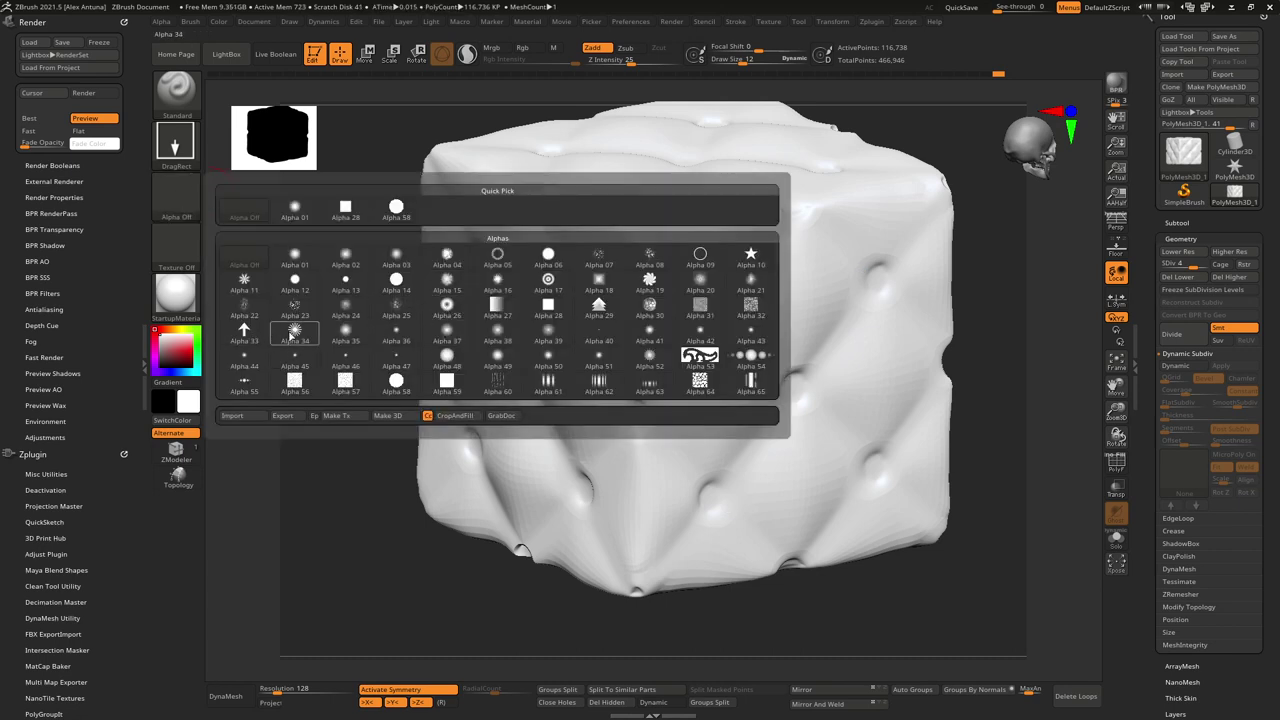
left_click(250, 332)
left_click(1202, 264)
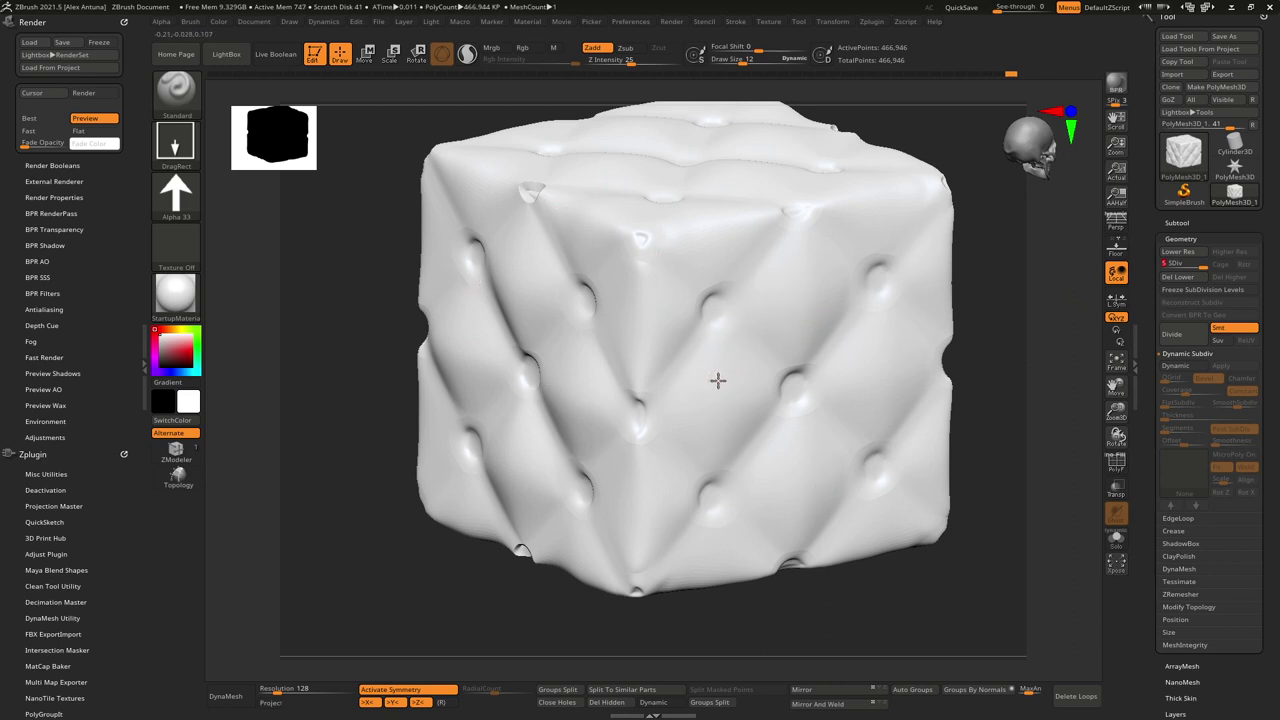
left_click_drag(733, 414, 740, 315)
key("ctrl+z")
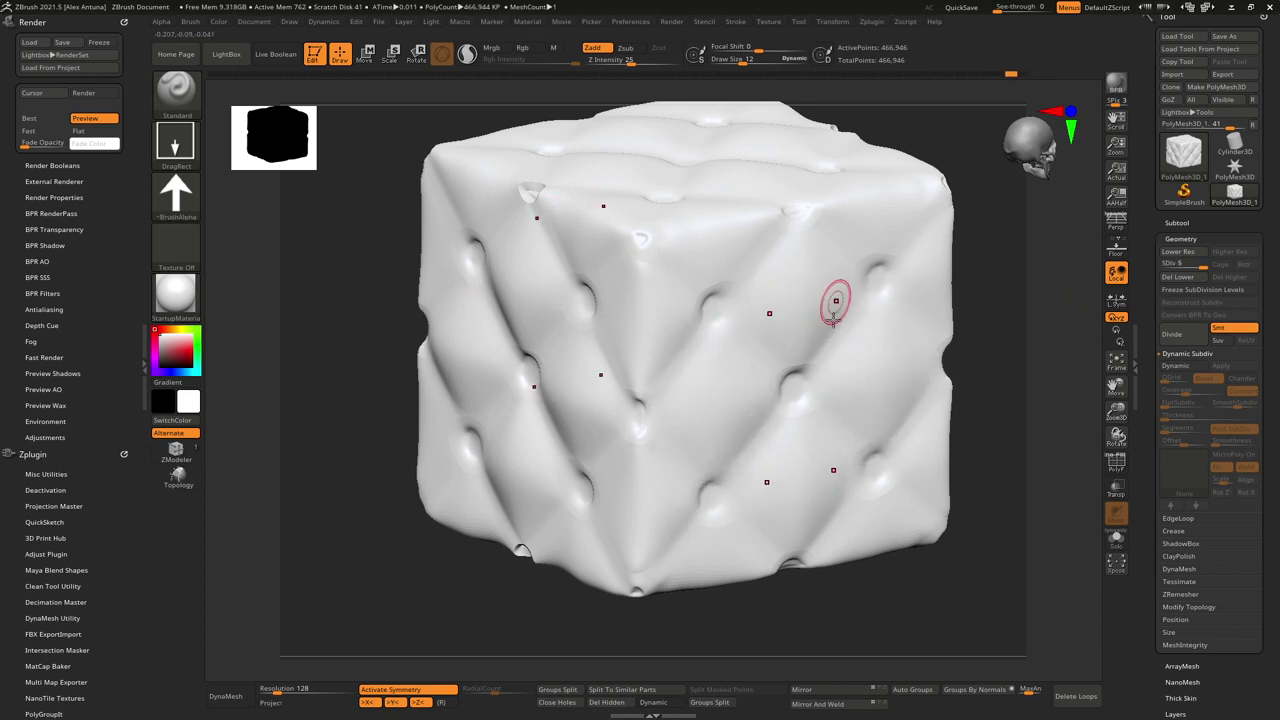
Step: Try stamping Alpha 43 on a panel of the side face
left_click(178, 197)
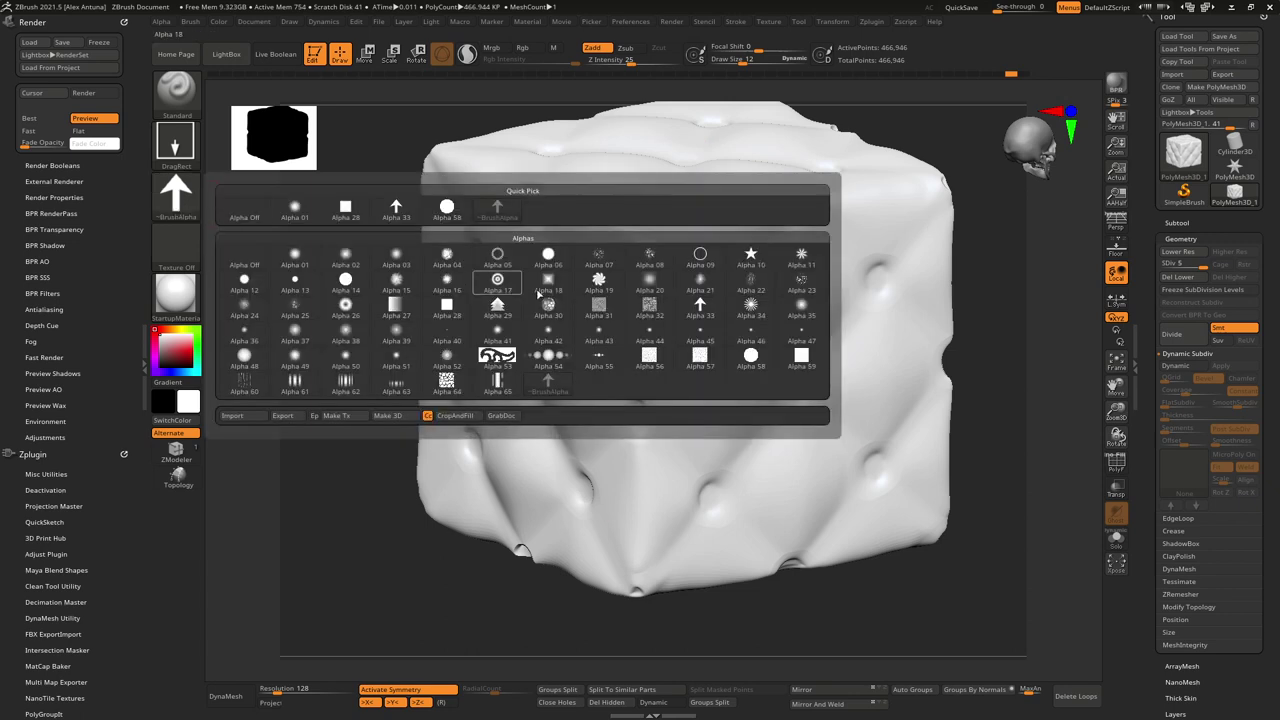
left_click(612, 342)
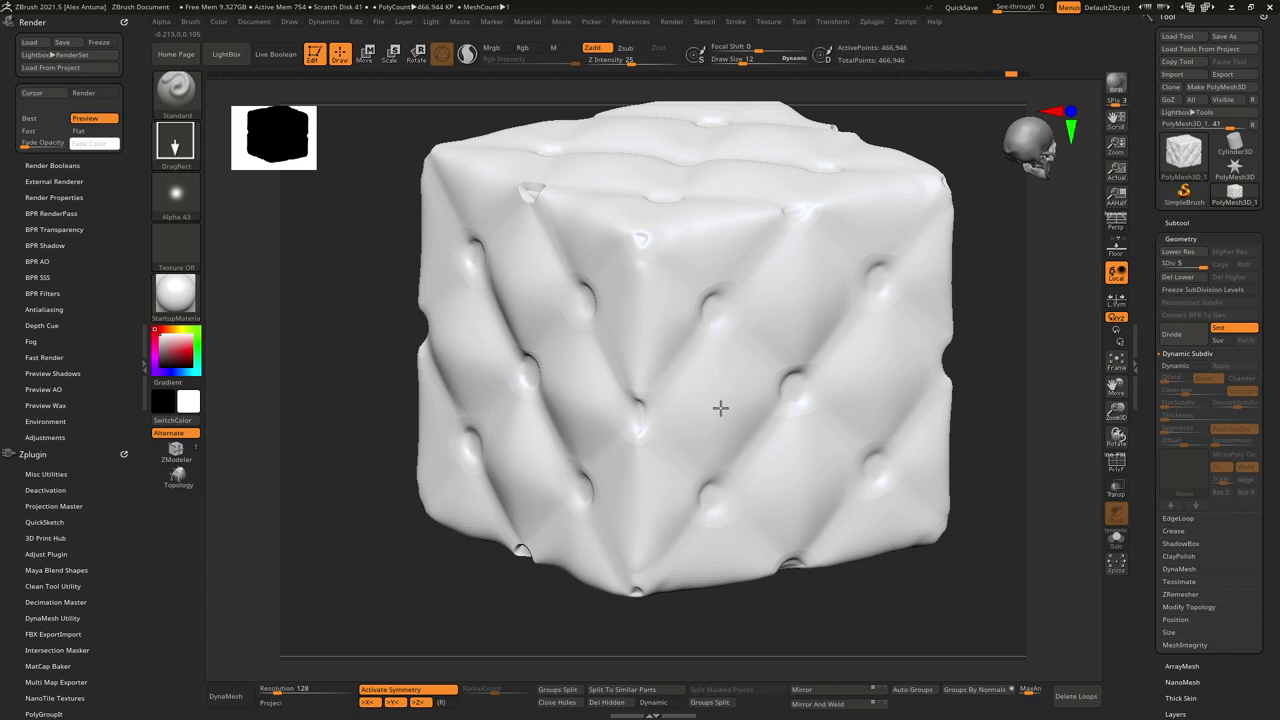
left_click_drag(760, 310, 774, 220)
key("ctrl+z")
Step: Switch the brush to Alpha 42 and try a stamp on a side panel between the holes
left_click(194, 216)
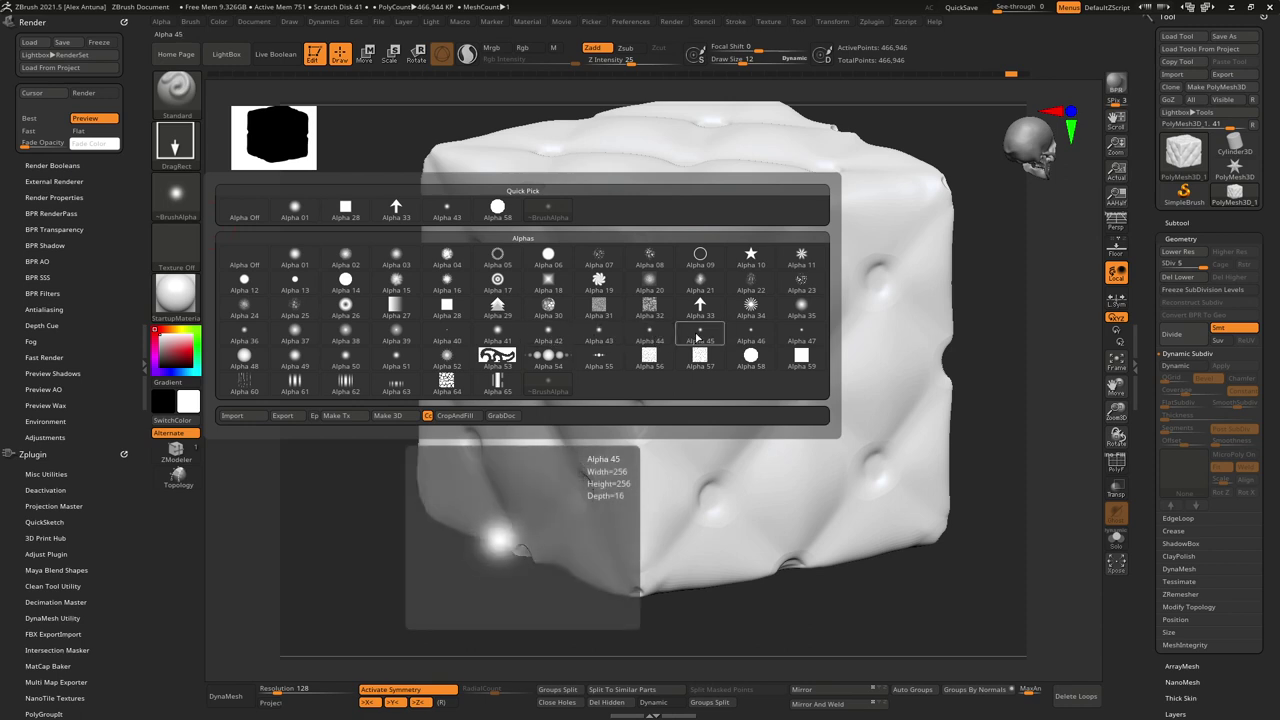
left_click(548, 340)
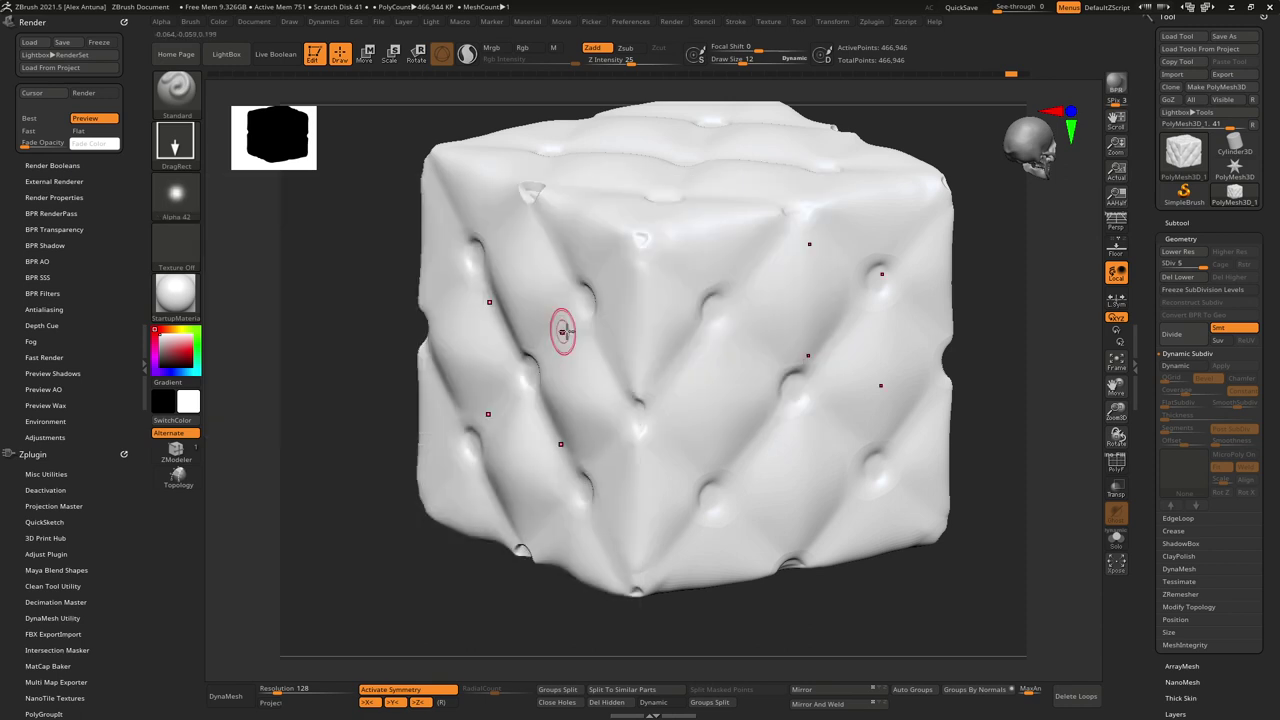
right_click_drag(751, 306, 789, 314)
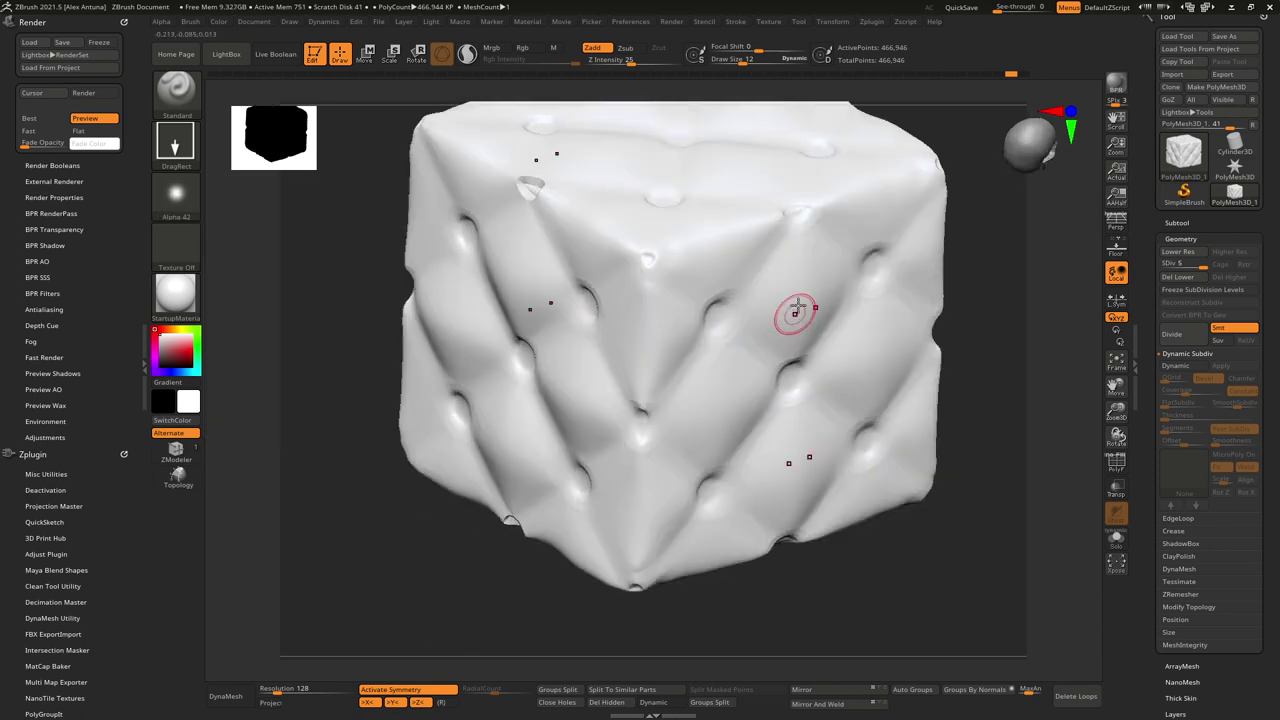
left_click_drag(813, 271, 840, 206)
key("ctrl+z")
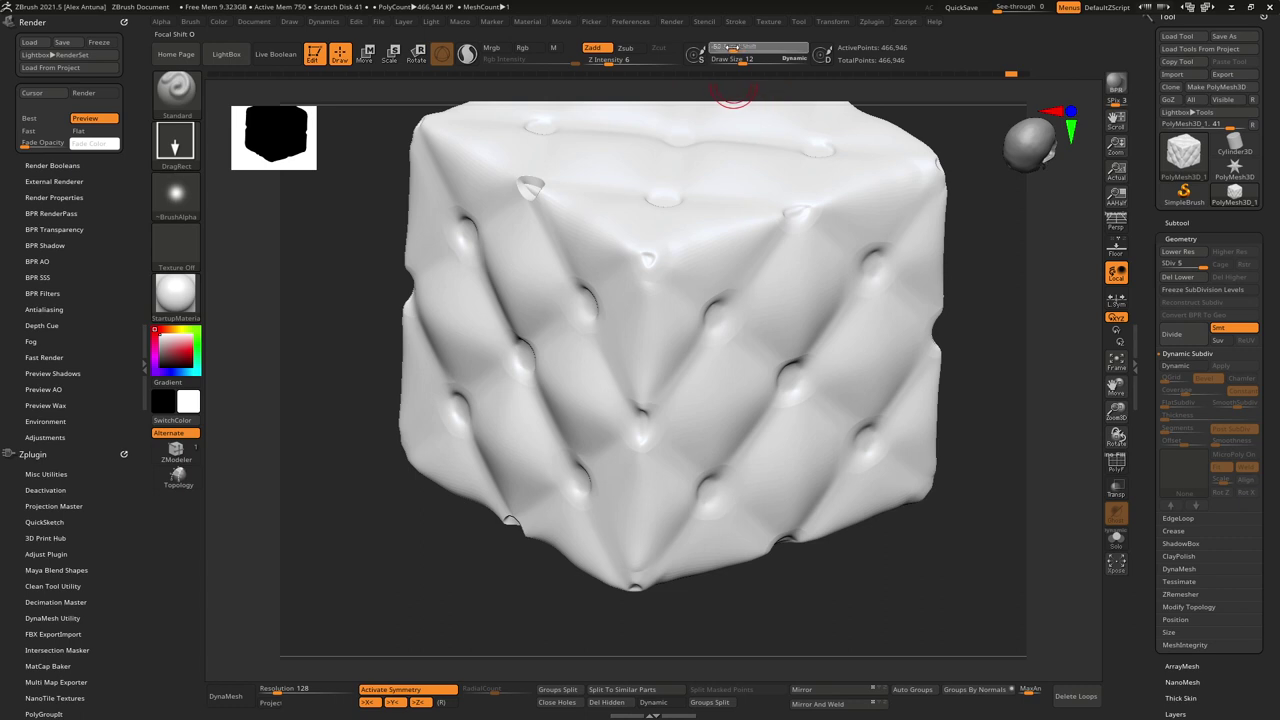
Step: Set Focal Shift to -47 and Z Intensity to 20, and stamp soft bulges on the side panels between the holes
left_click_drag(731, 46, 736, 47)
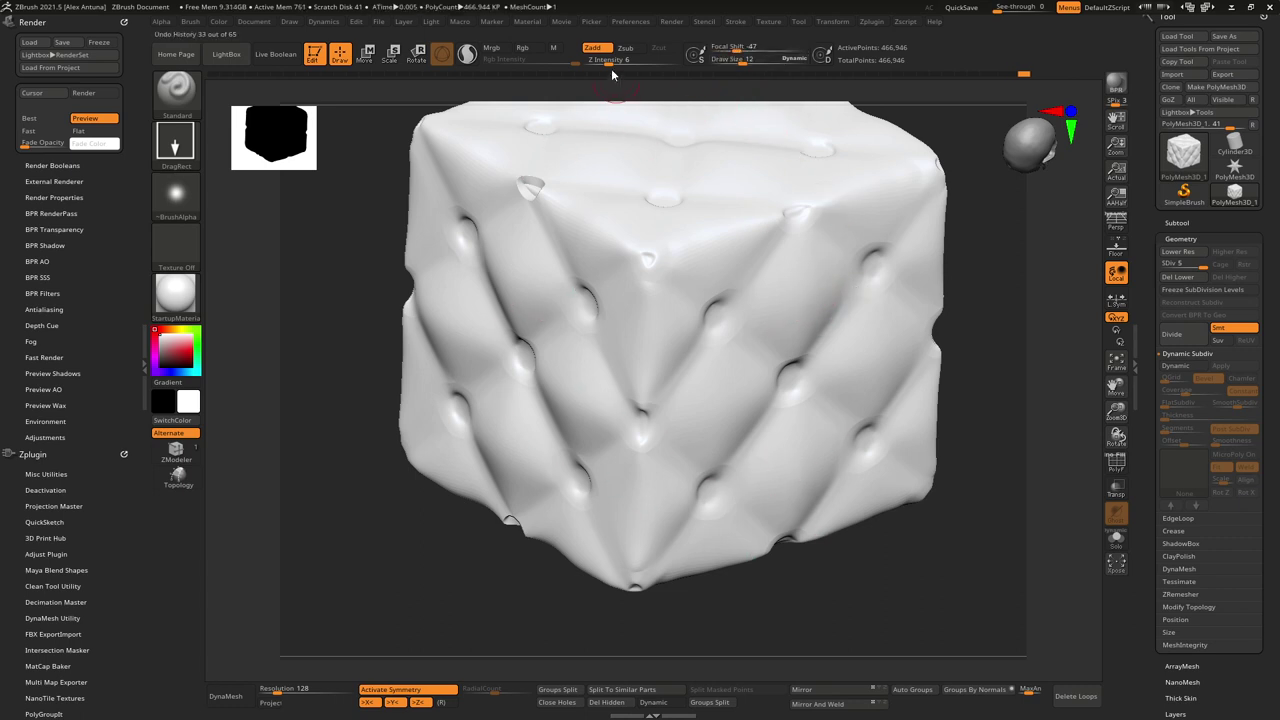
left_click_drag(620, 60, 627, 60)
mouse_move(819, 256)
left_mouse_down()
mouse_move(828, 123)
mouse_move(816, 80)
left_mouse_up()
mouse_move(720, 409)
left_mouse_down()
mouse_move(763, 315)
mouse_move(766, 151)
mouse_move(784, 150)
left_mouse_up()
Step: Stamp matching soft bulges between the holes on the adjacent side and top faces, checking the cube from several angles
right_click_drag(862, 447, 863, 352)
mouse_move(673, 323)
right_mouse_down()
mouse_move(672, 366)
mouse_move(661, 333)
right_mouse_up()
right_click_drag(620, 257, 616, 412)
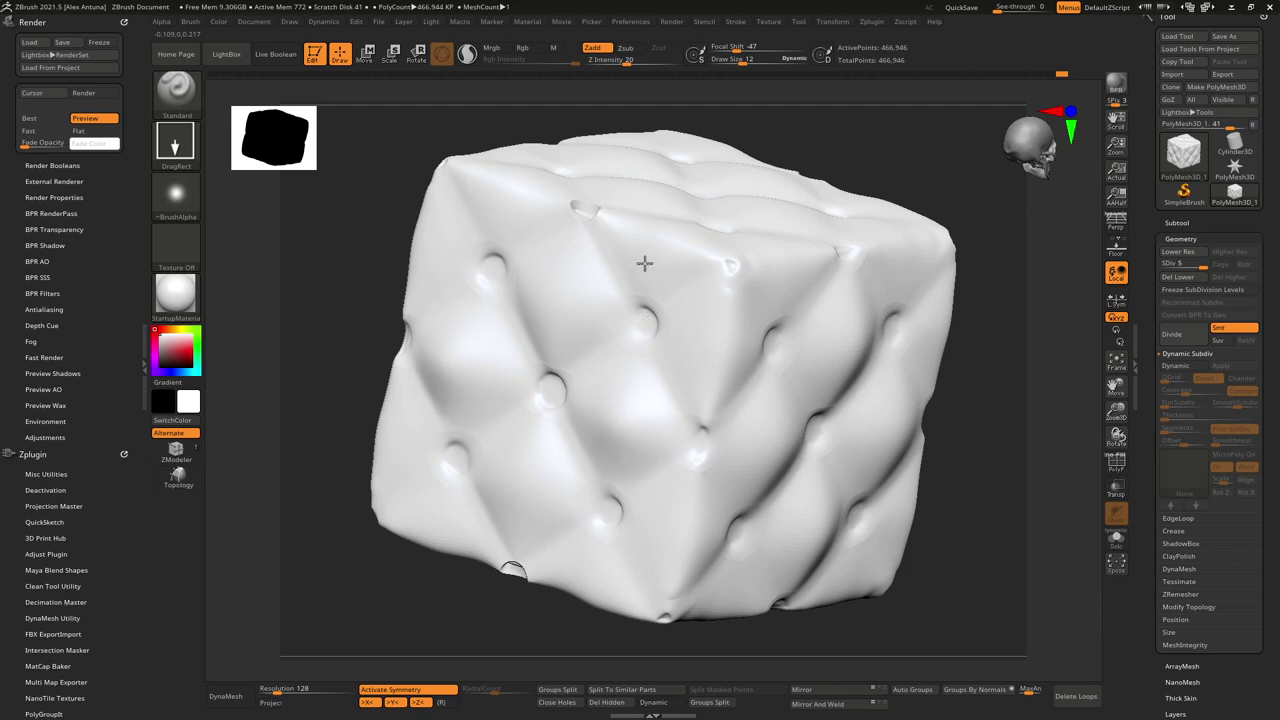
mouse_move(590, 77)
right_mouse_down()
mouse_move(654, 320)
mouse_move(648, 265)
right_mouse_up()
right_click_drag(691, 206, 760, 275)
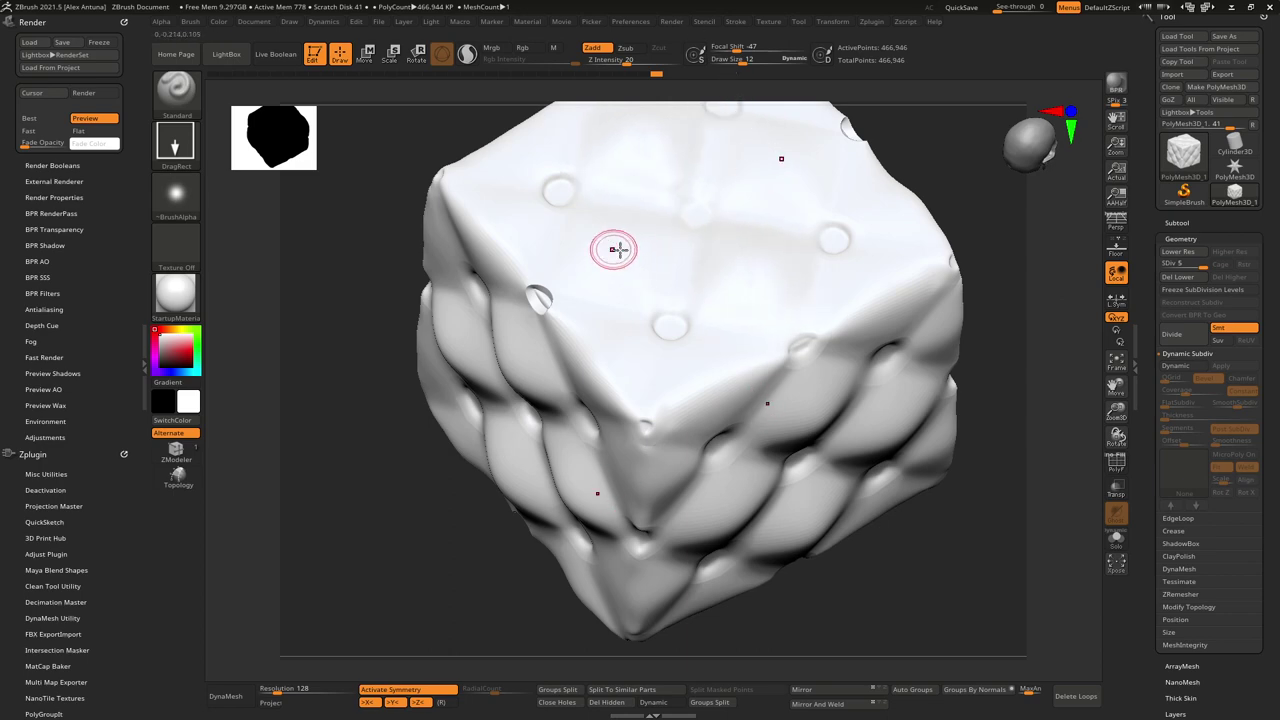
right_click_drag(538, 296, 961, 317)
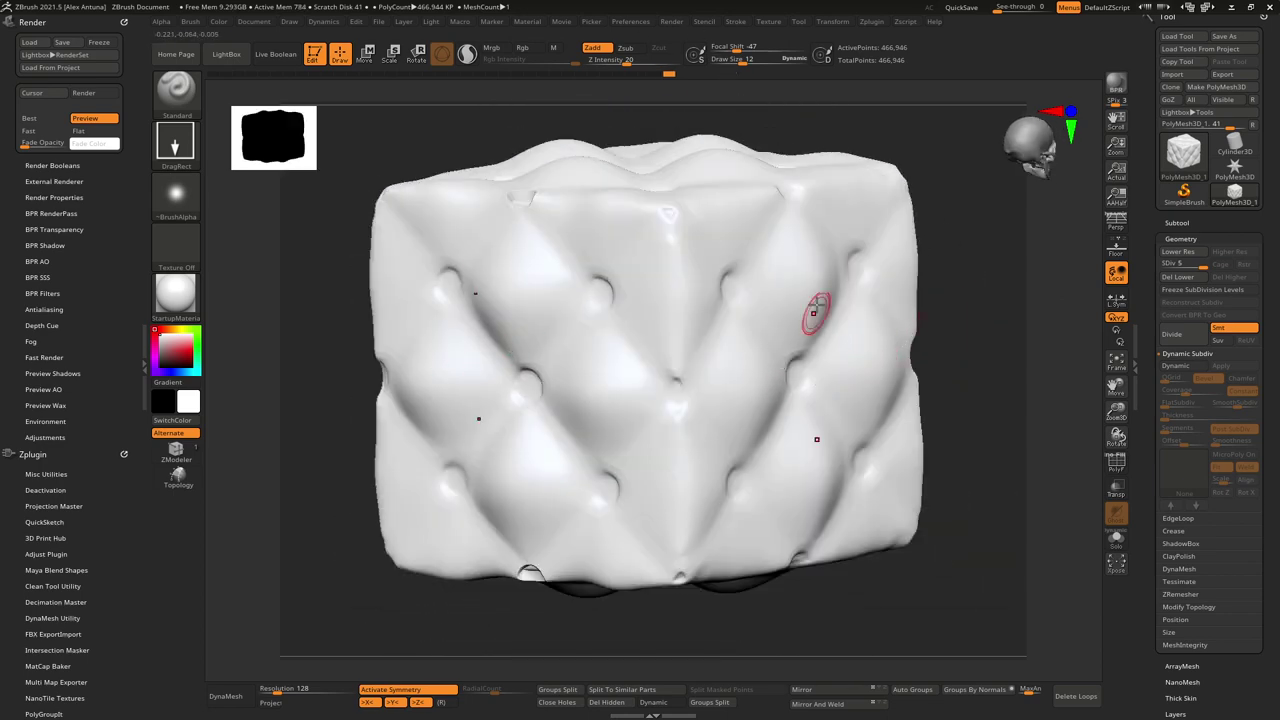
key("shift")
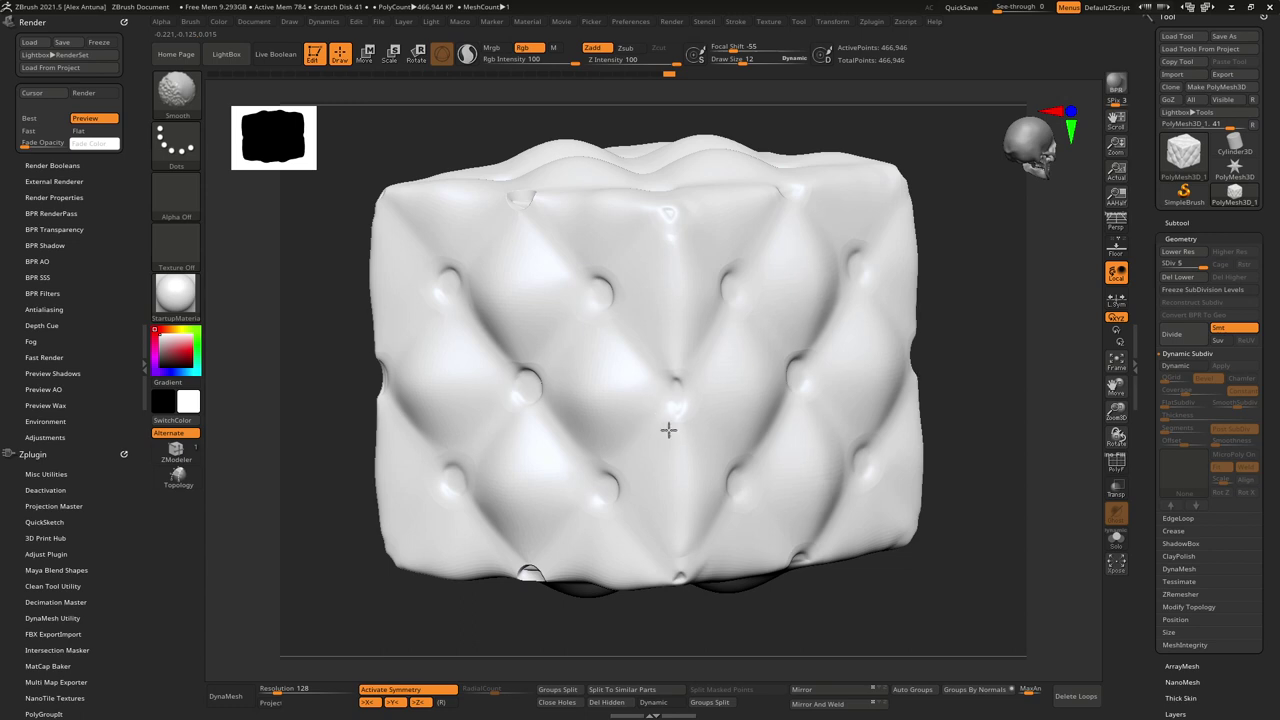
mouse_move(612, 610)
right_mouse_down()
mouse_move(720, 477)
mouse_move(814, 414)
right_mouse_up()
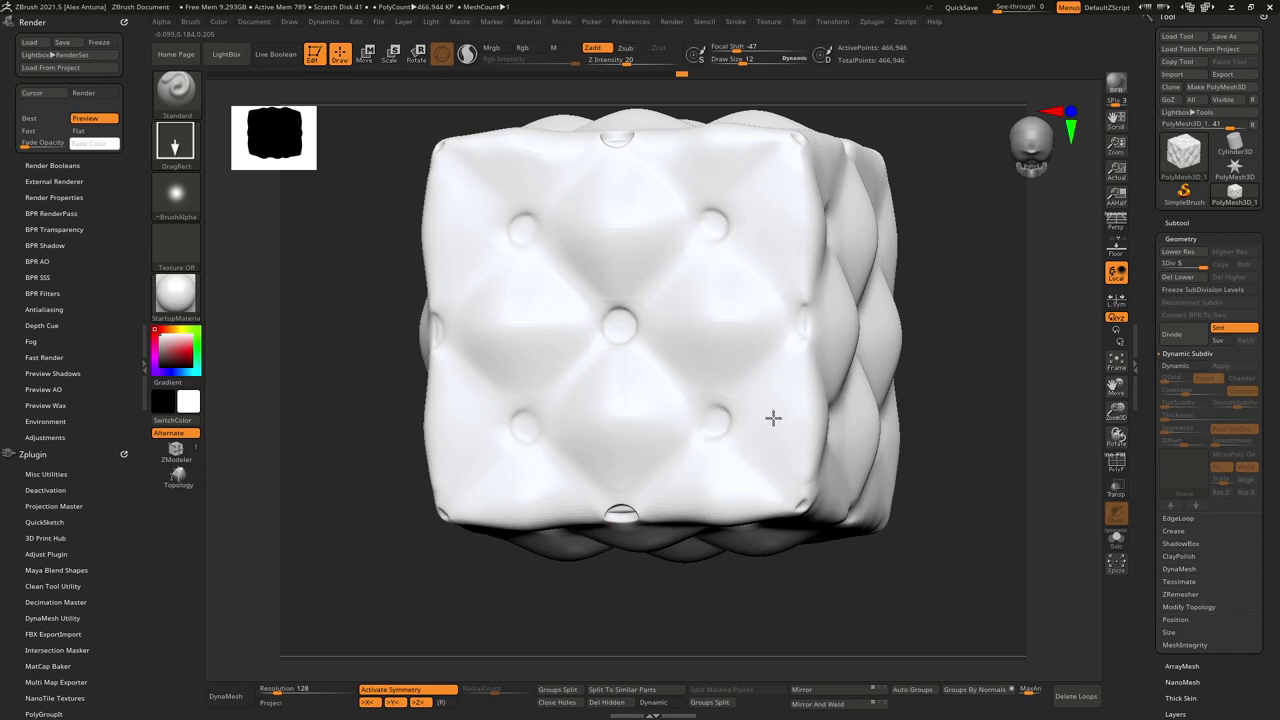
right_click_drag(811, 300, 820, 434)
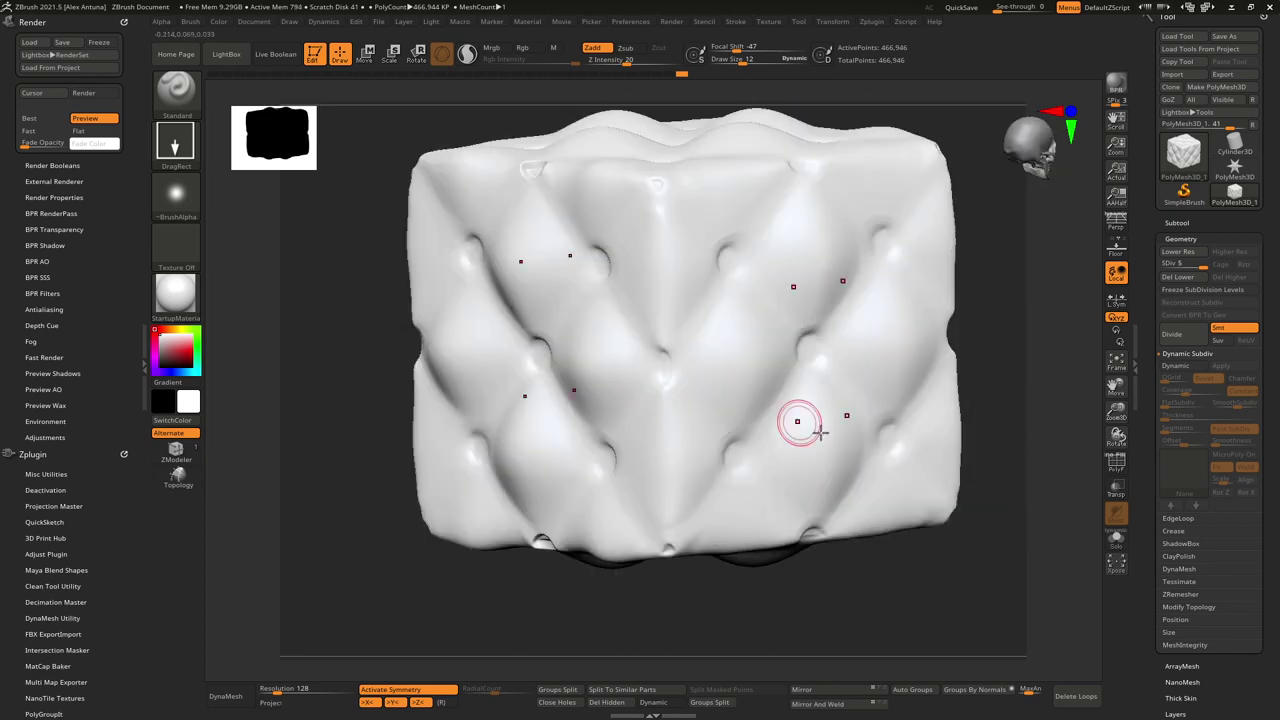
Step: Switch to the DamStandard brush at draw size 7 and carve straight diagonal creases between the holes on the side face
right_click_drag(903, 430, 757, 402)
key("b")
key("d")
key("s")
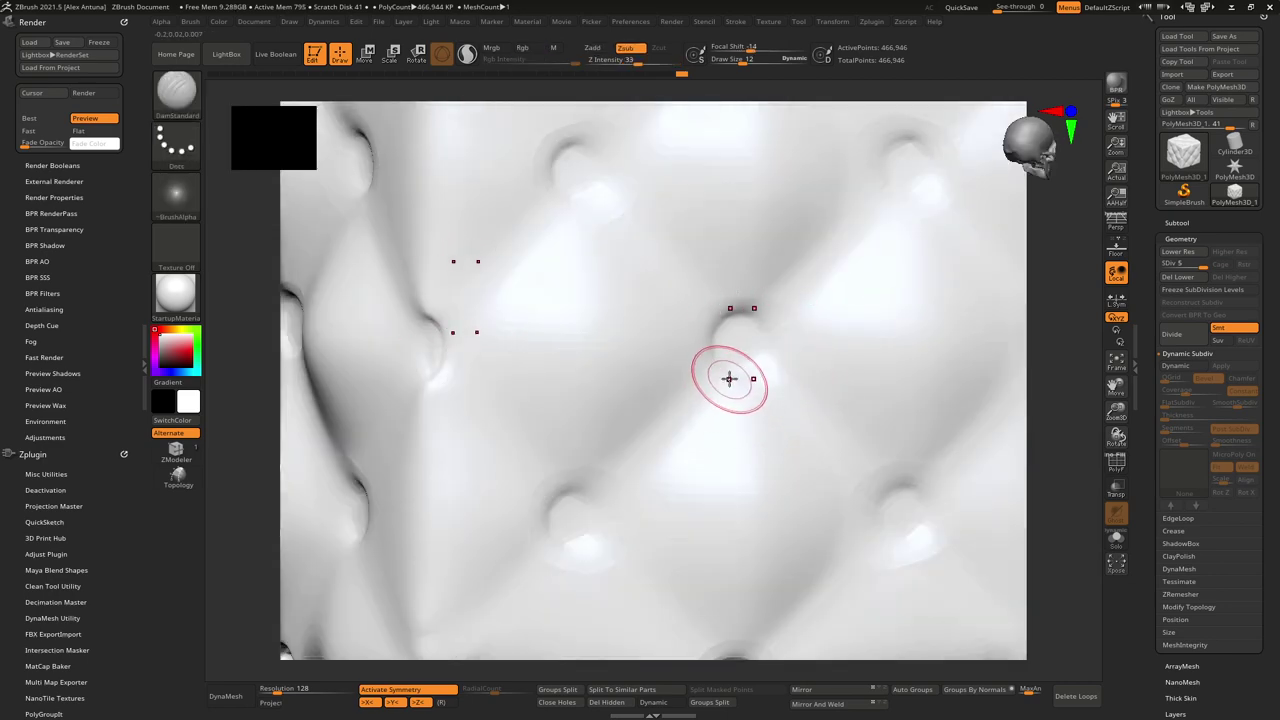
mouse_move(735, 388)
right_mouse_down("shift")
mouse_move(714, 386)
mouse_move(747, 367)
right_mouse_up("shift")
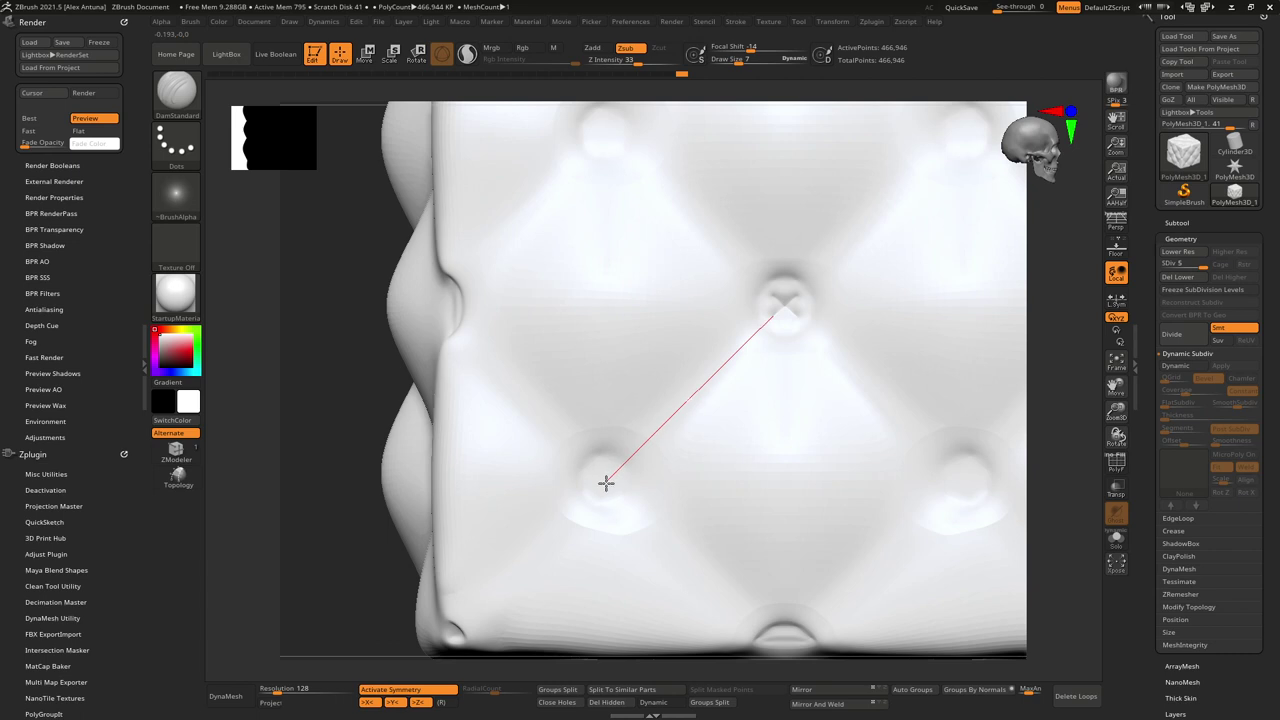
left_click_drag(606, 483, 602, 482, "shift")
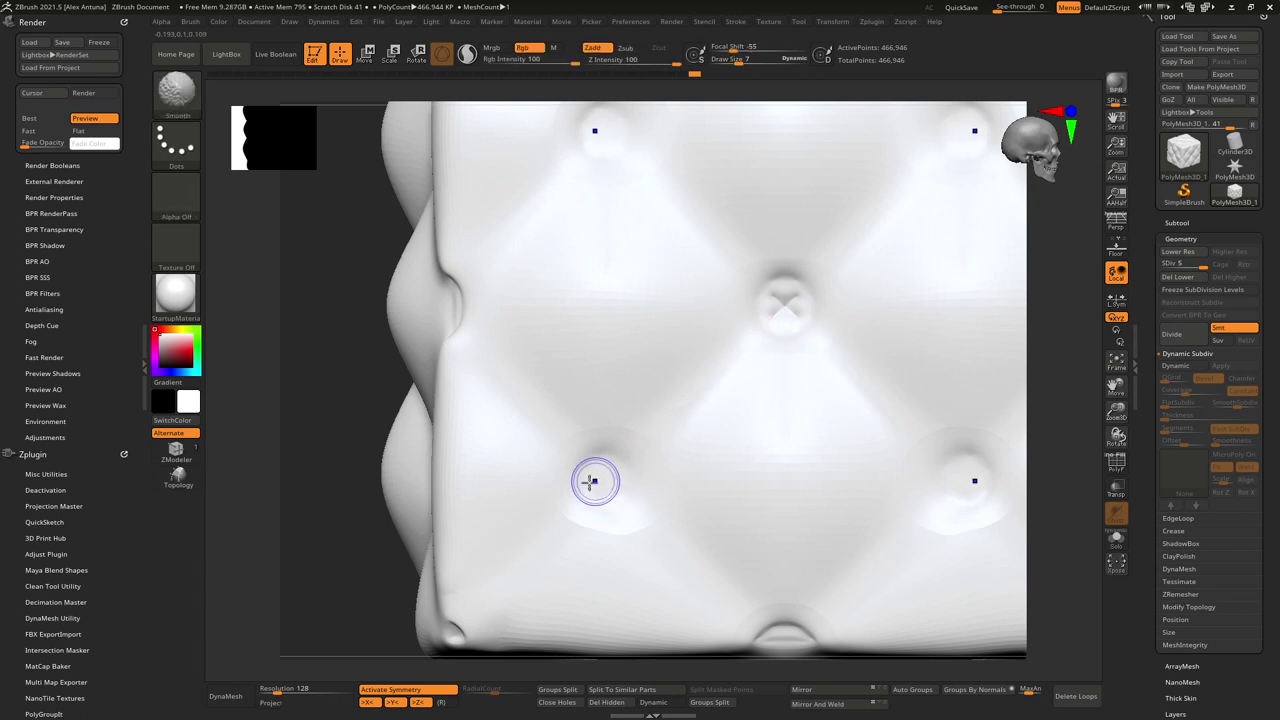
left_click_drag(786, 320, 760, 342)
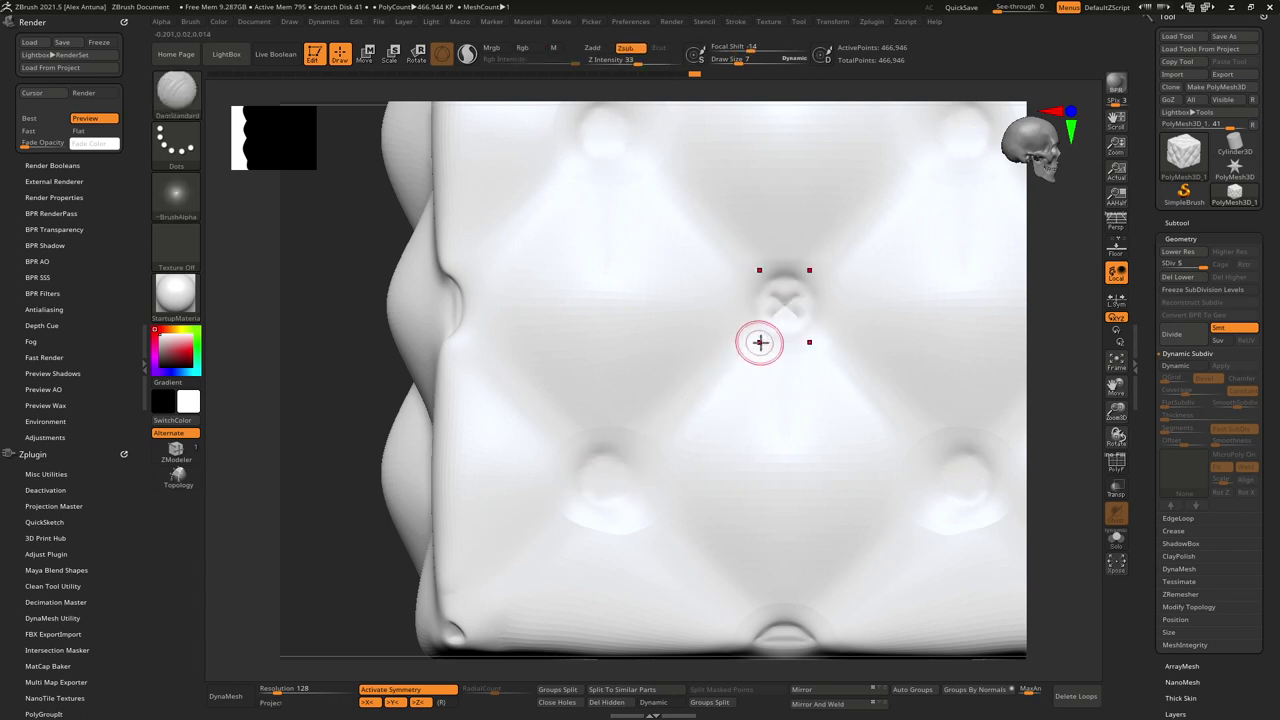
left_click_drag(647, 425, 608, 480)
Step: Carve a straight crease from the side face's upper hole to the recessed hole at its top edge
mouse_move(640, 457)
right_mouse_down()
mouse_move(714, 429)
mouse_move(744, 328)
mouse_move(686, 294)
mouse_move(683, 354)
right_mouse_up()
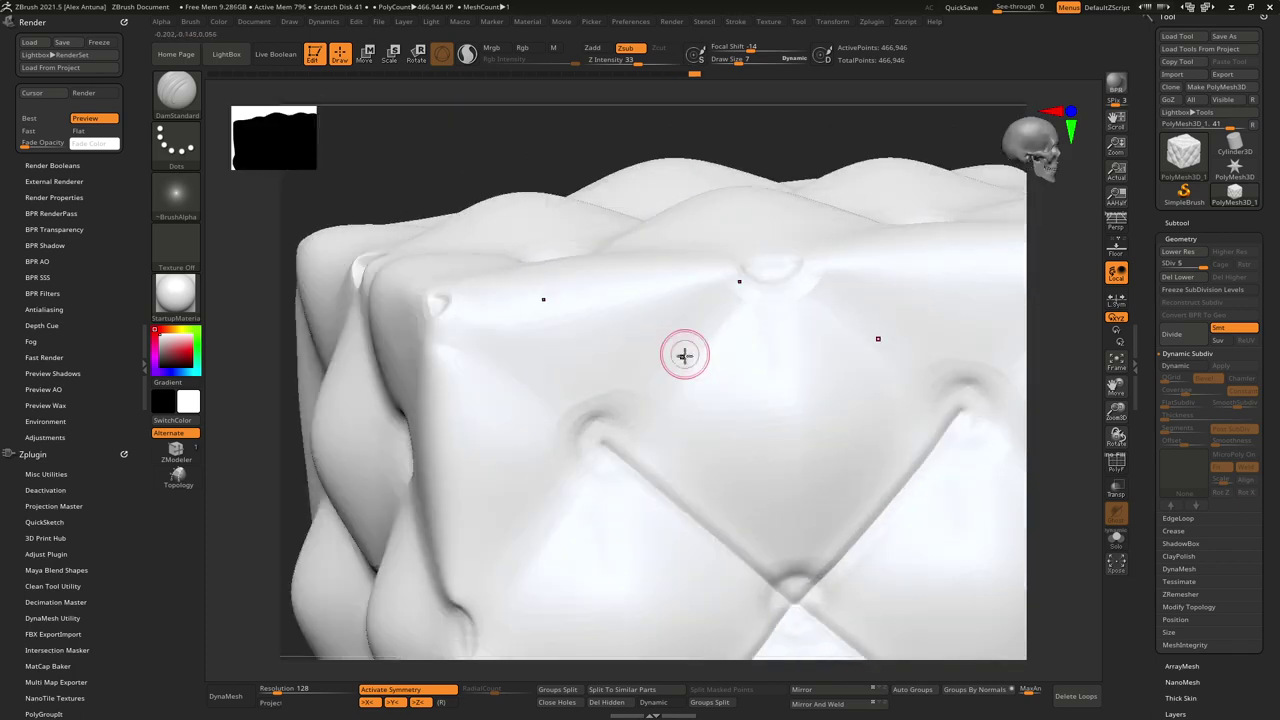
left_click_drag(601, 444, 599, 446)
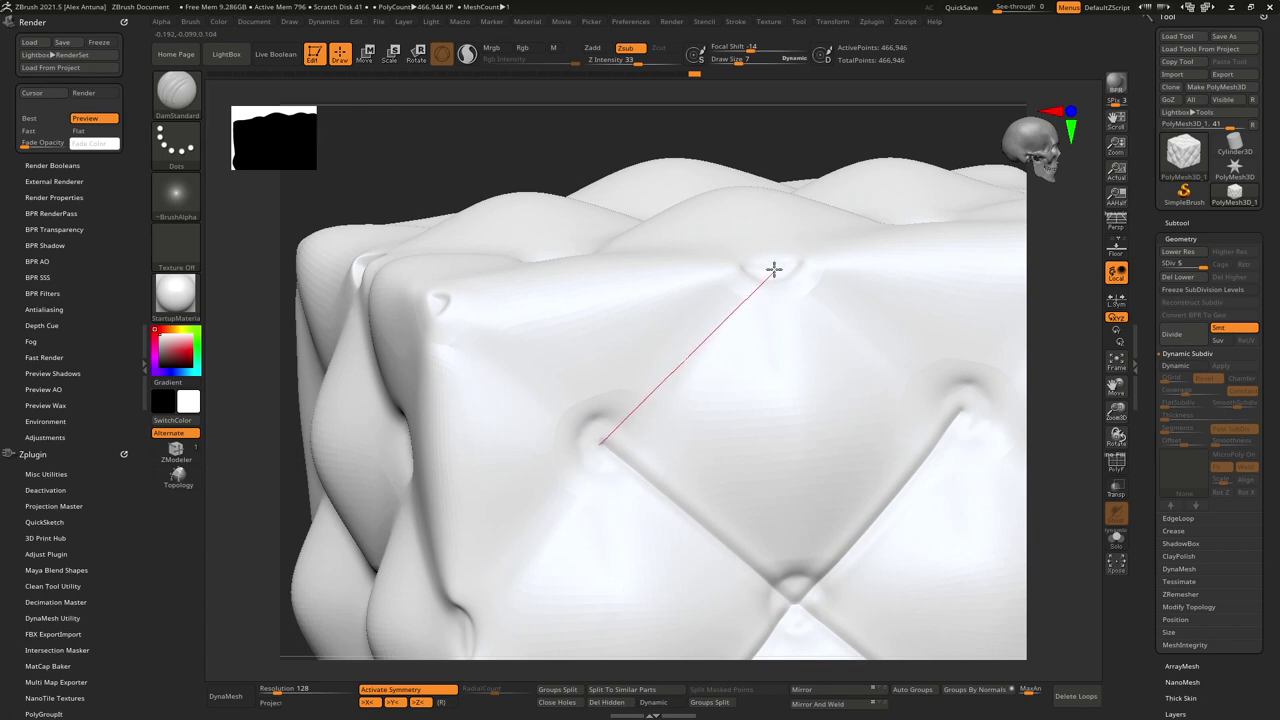
left_click_drag(774, 269, 774, 269)
mouse_move(757, 278)
right_mouse_down()
mouse_move(723, 320)
mouse_move(709, 312)
right_mouse_up()
right_click_drag(655, 357, 742, 322, "alt")
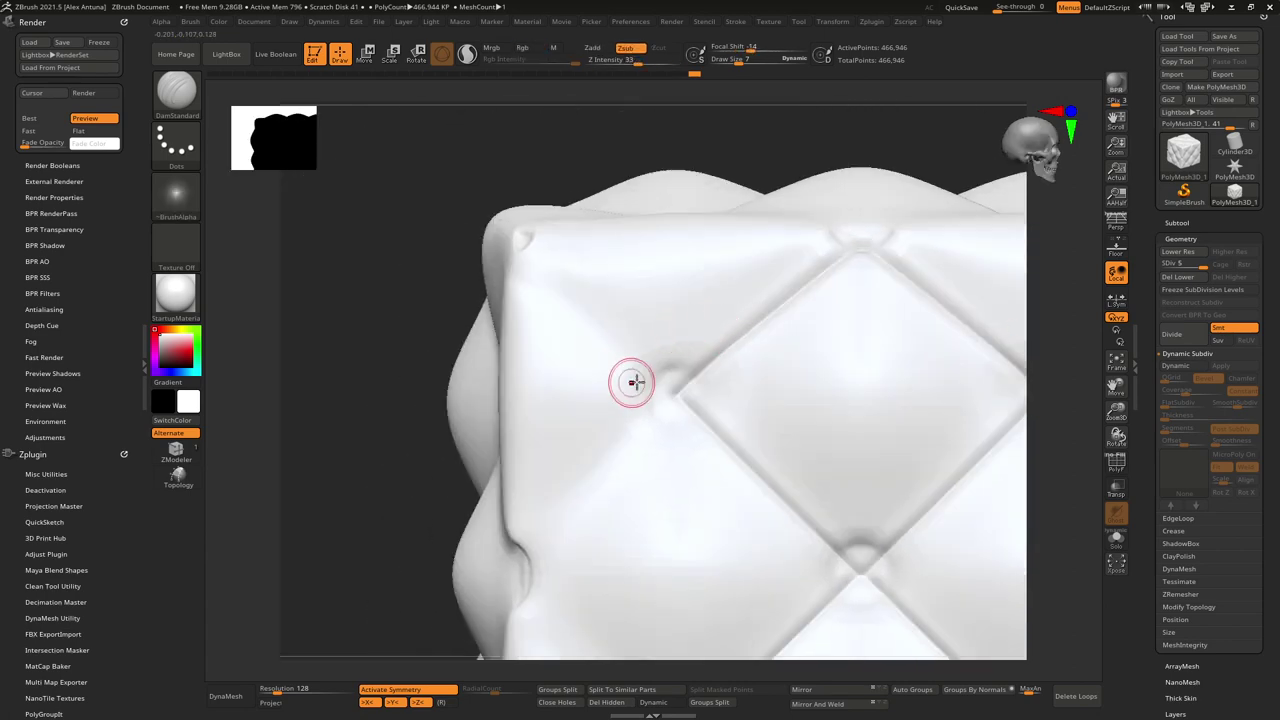
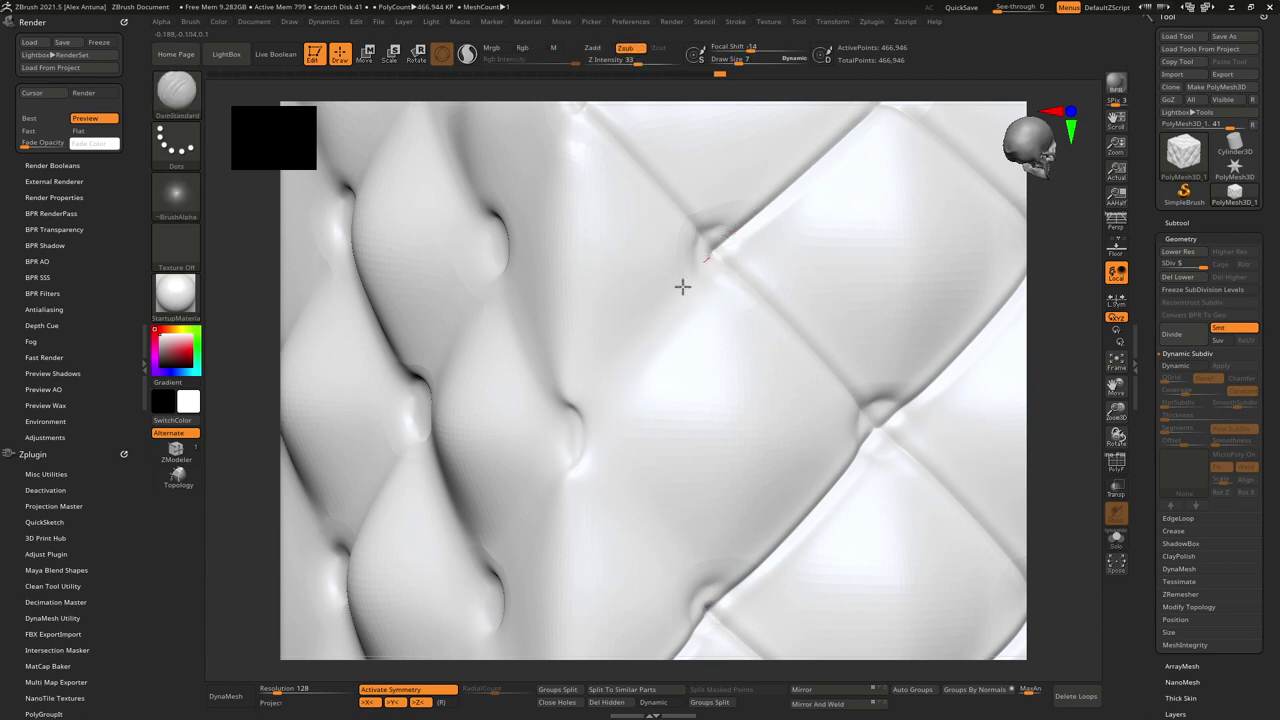
Step: Extend the creases from the side face's outer hole to the hole on the cube's vertical edge
left_click_drag(579, 433, 578, 434)
mouse_move(624, 424)
right_mouse_down("alt")
mouse_move(643, 300)
mouse_move(683, 283)
mouse_move(643, 399)
mouse_move(648, 432)
mouse_move(715, 445)
right_mouse_up("alt")
right_click_drag(680, 309, 675, 390, "alt")
key("d")
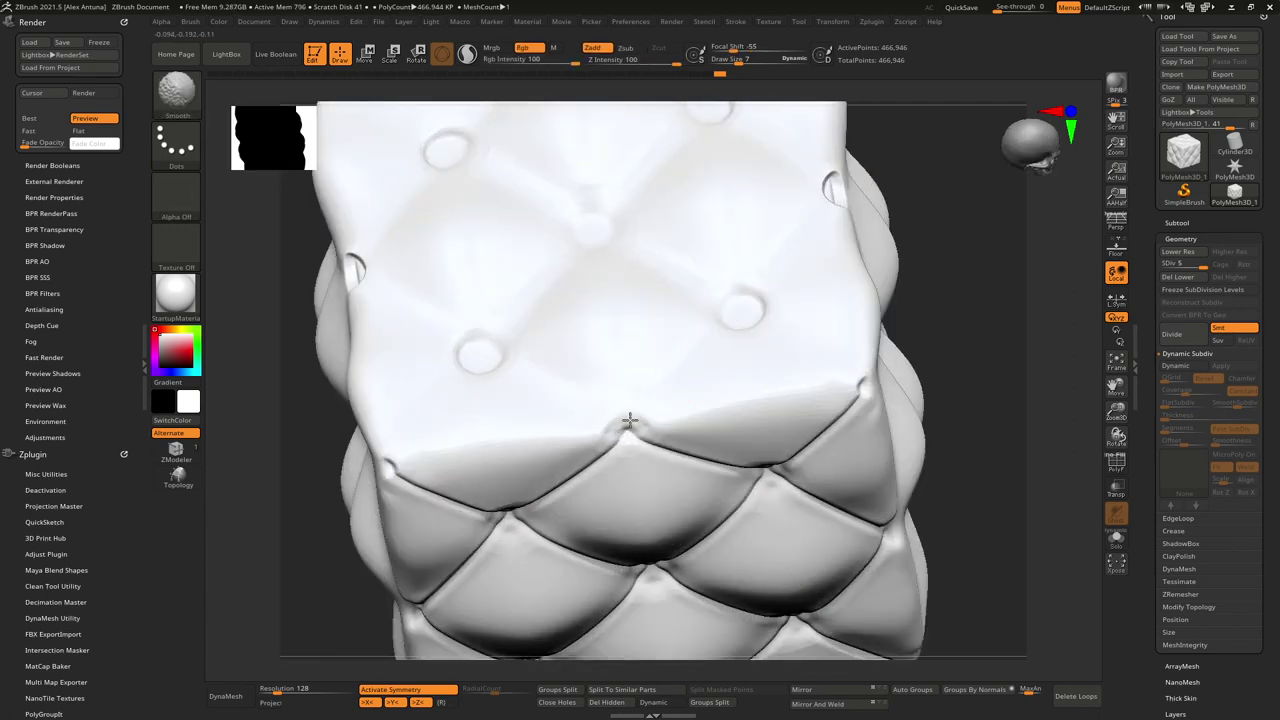
Step: Carve straight creases on the top face, joining the front-edge hole, the neighbouring holes and the central hole
left_click_drag(630, 421, 633, 427, "shift")
mouse_move(740, 310)
right_mouse_down()
mouse_move(726, 343)
mouse_move(591, 320)
right_mouse_up()
left_click_drag(563, 317, 554, 330, "shift")
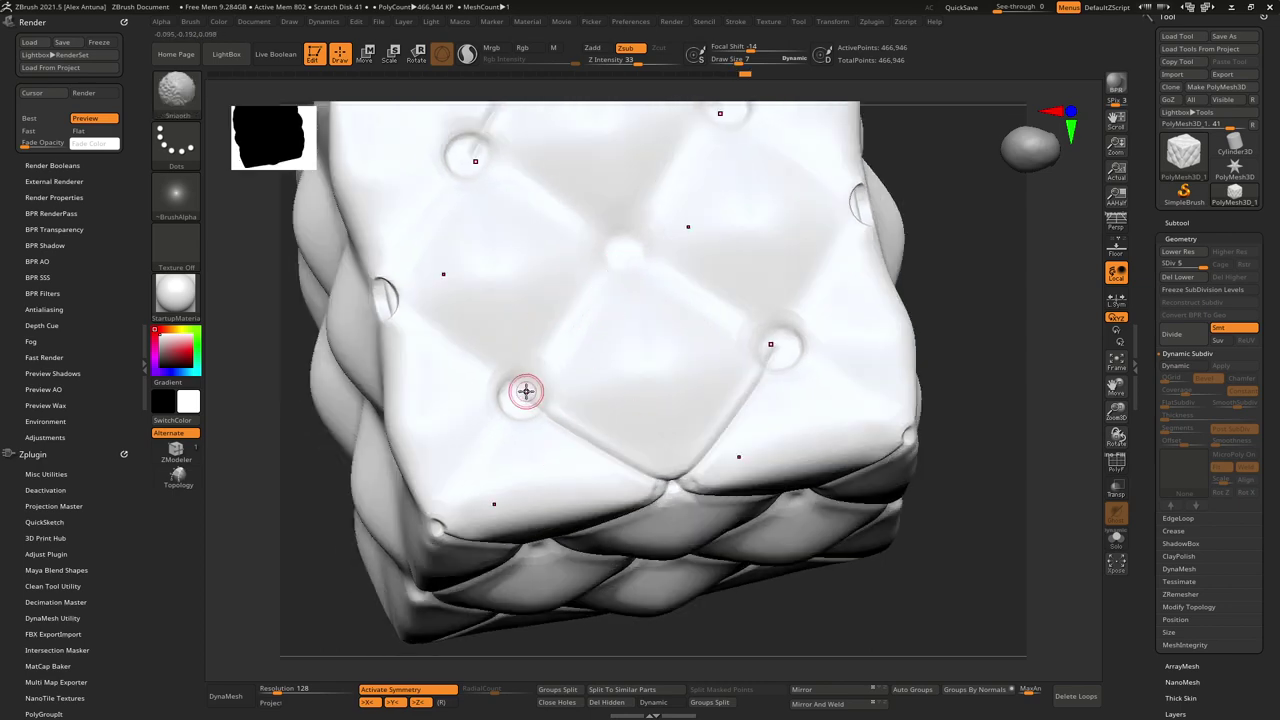
left_click_drag(519, 396, 560, 349, "shift")
left_click_drag(621, 255, 623, 251)
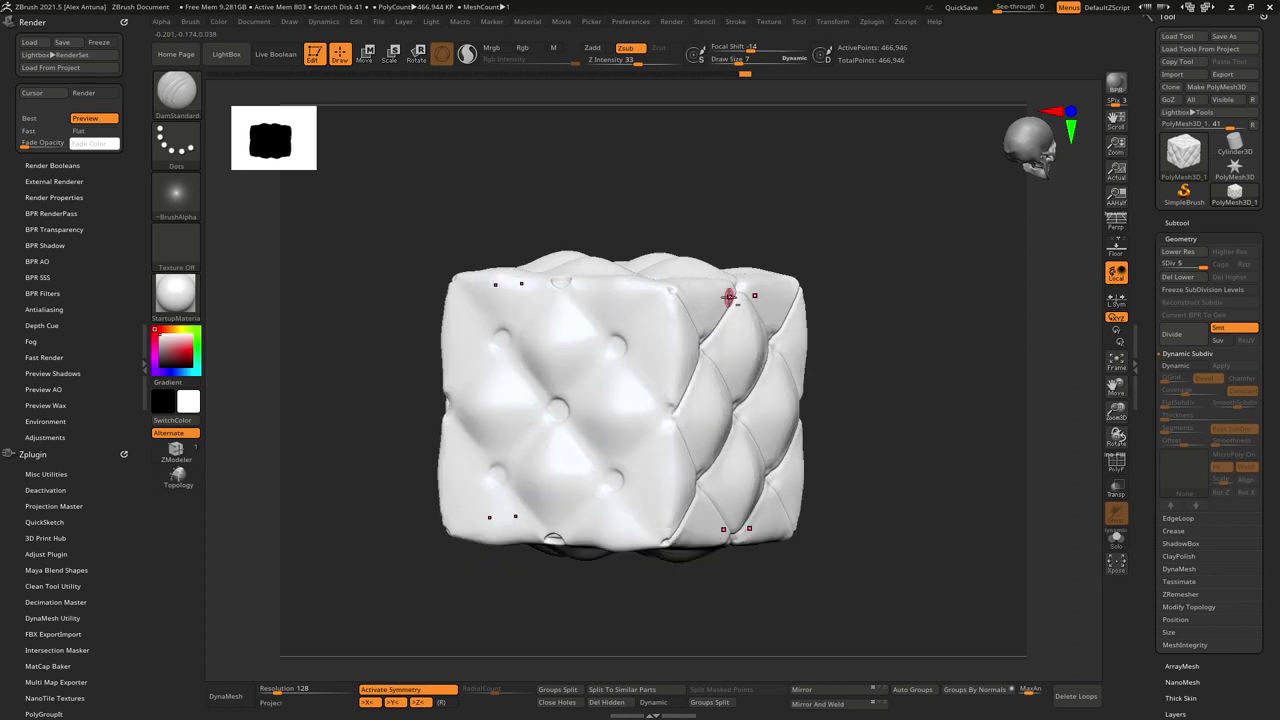
Step: Carve straight diagonal creases on the adjacent uncreased side face, linking its edge hole, upper holes and top-edge hole
right_click_drag(808, 337, 567, 369, "ctrl")
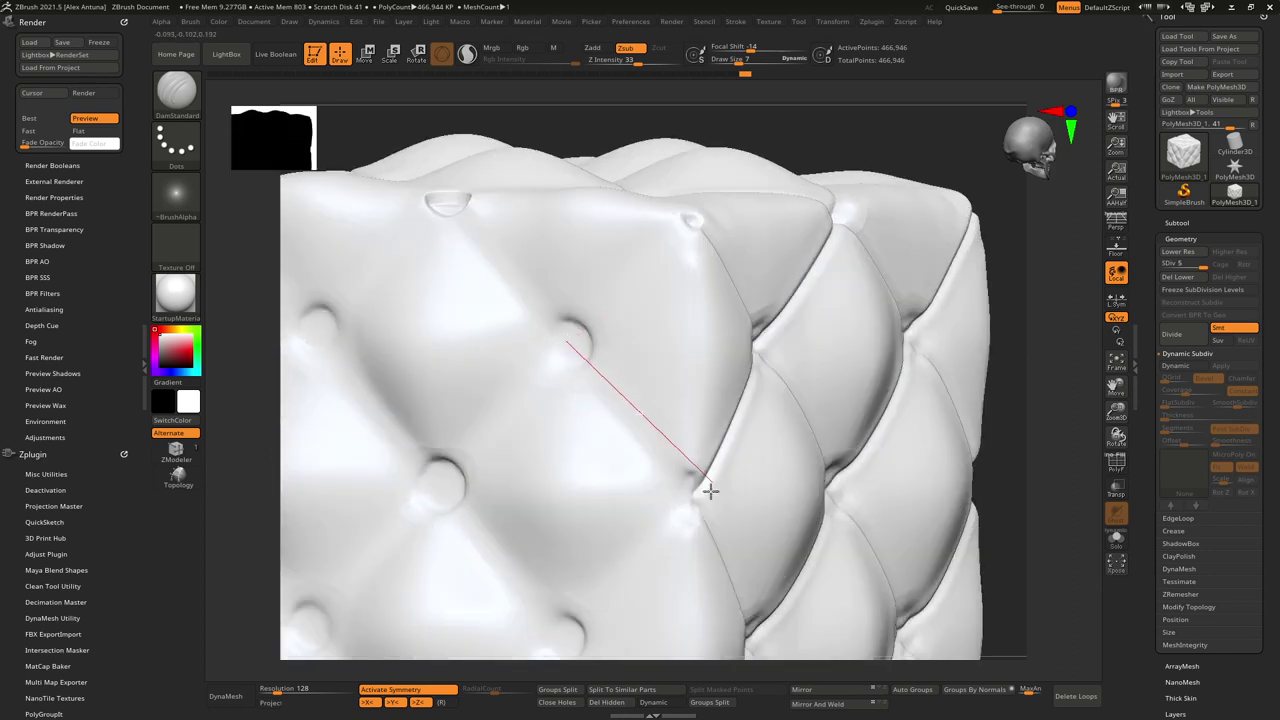
left_click_drag(711, 491, 690, 503)
right_click_drag(600, 334, 667, 335, "alt")
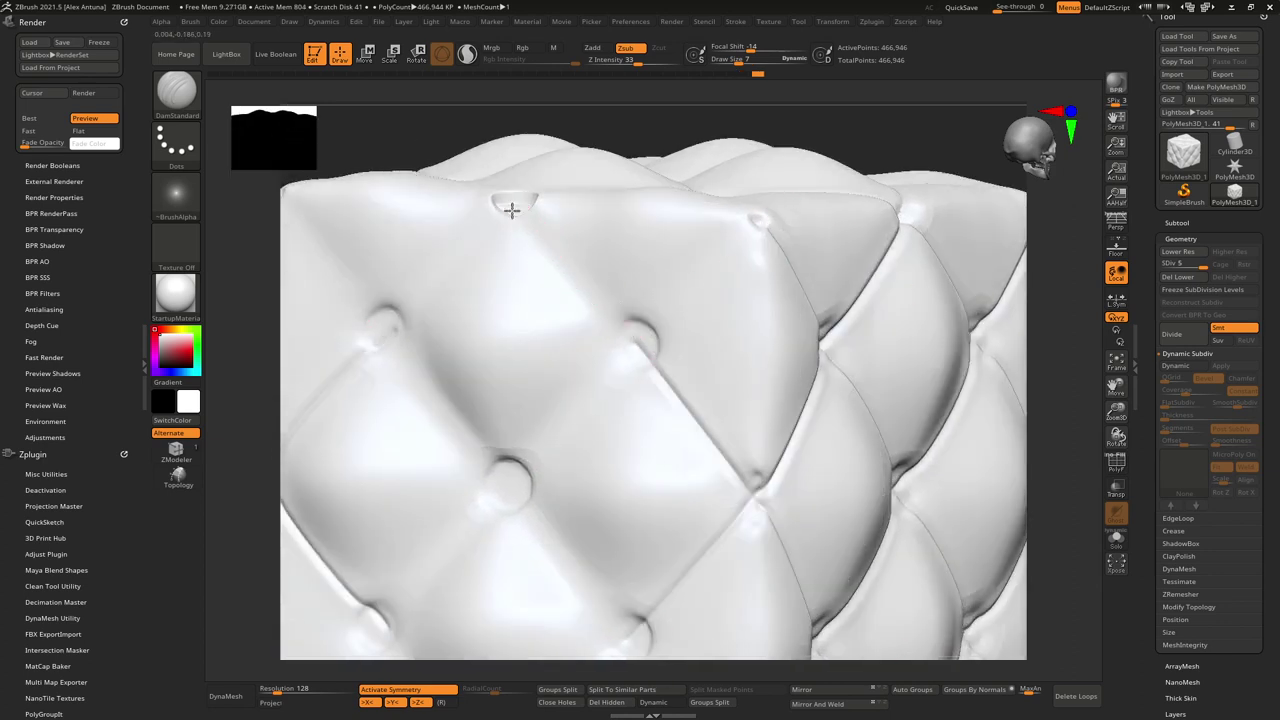
left_click_drag(644, 357, 636, 345)
right_click_drag(616, 427, 654, 353, "alt")
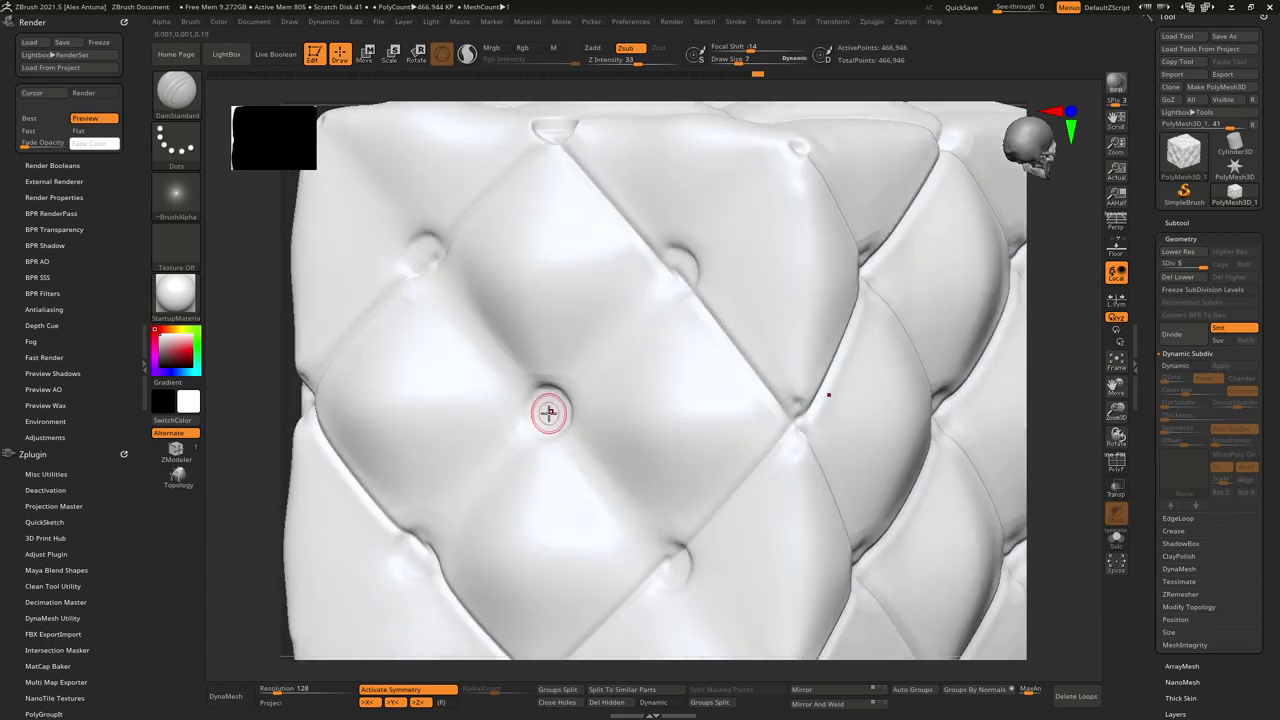
left_click_drag(675, 270, 683, 360)
Step: Carve the remaining crease down to the bottom corner of that side face and check the pattern from several angles
mouse_move(683, 360)
right_mouse_down()
mouse_move(669, 263)
mouse_move(665, 395)
mouse_move(651, 300)
right_mouse_up()
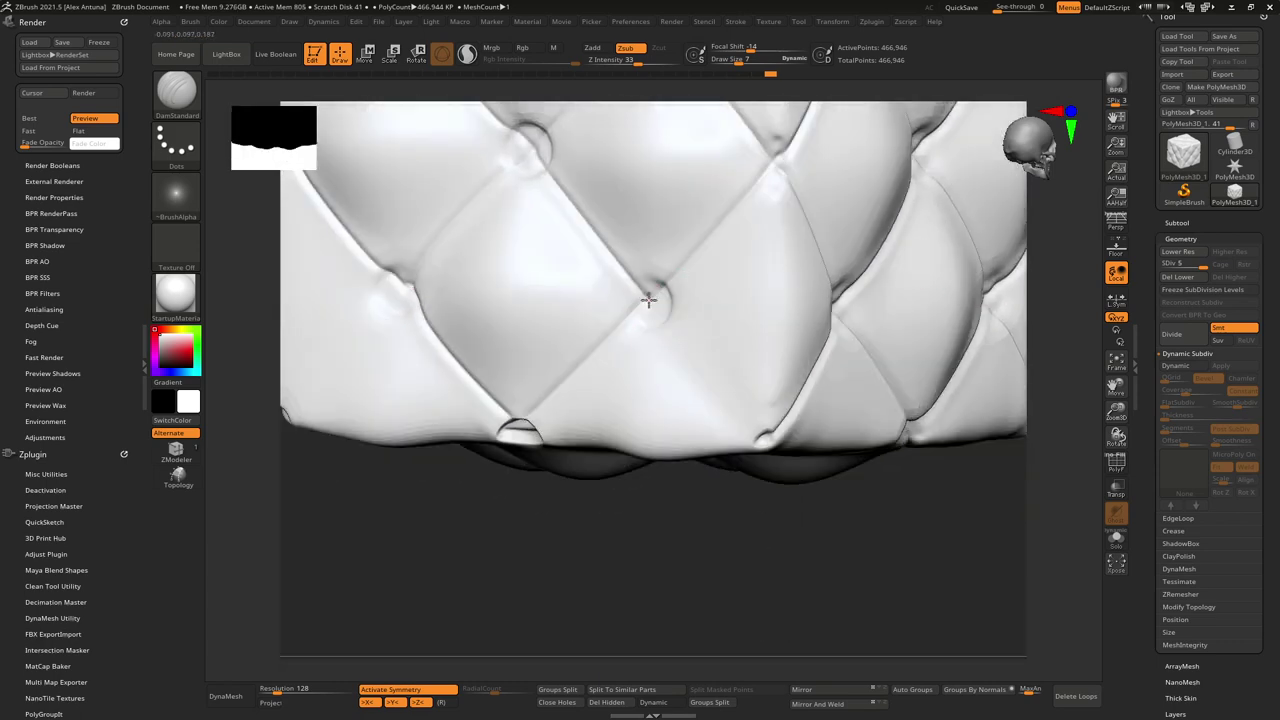
left_click_drag(763, 438, 760, 436)
mouse_move(760, 436)
right_mouse_down()
mouse_move(731, 400)
mouse_move(797, 366)
mouse_move(691, 420)
mouse_move(667, 467)
right_mouse_up()
right_click_drag(735, 345, 681, 439, "alt")
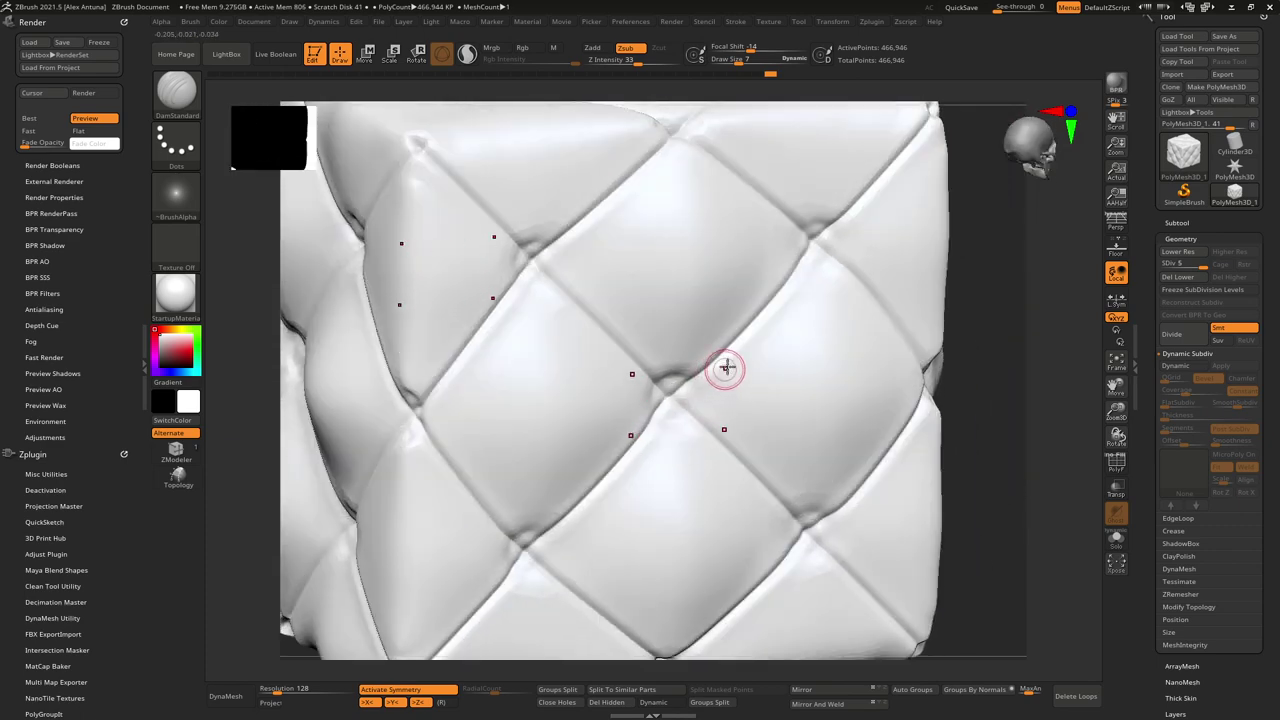
right_click_drag(726, 369, 740, 358)
right_click_drag(997, 403, 1027, 360)
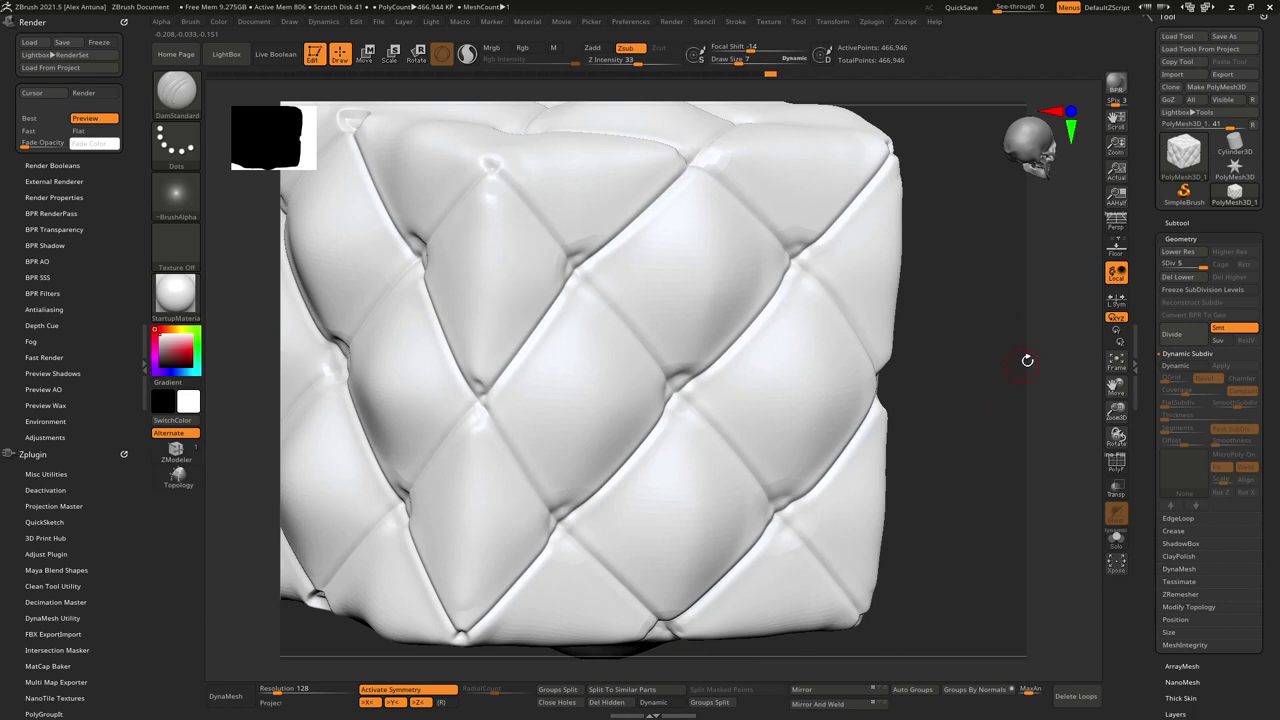
Step: Append a PolyMesh3D star as a new subtool of the cushion cube
left_click(1180, 225)
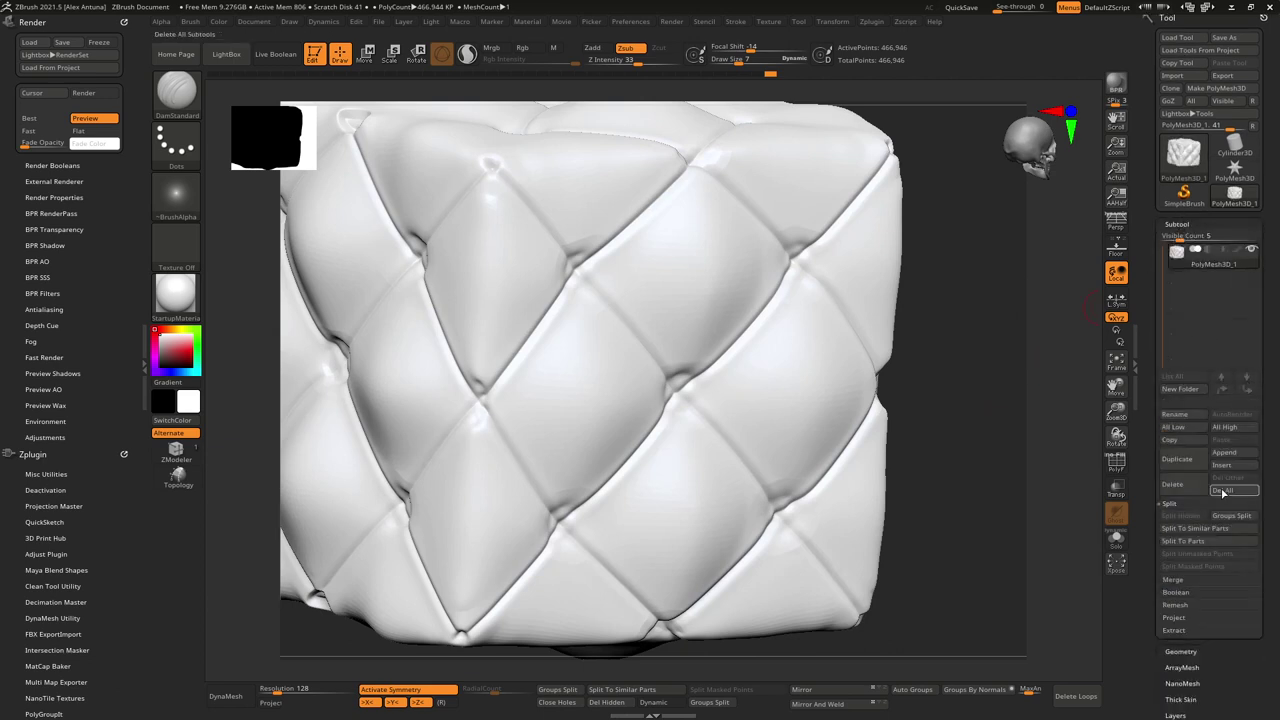
left_click(1238, 458)
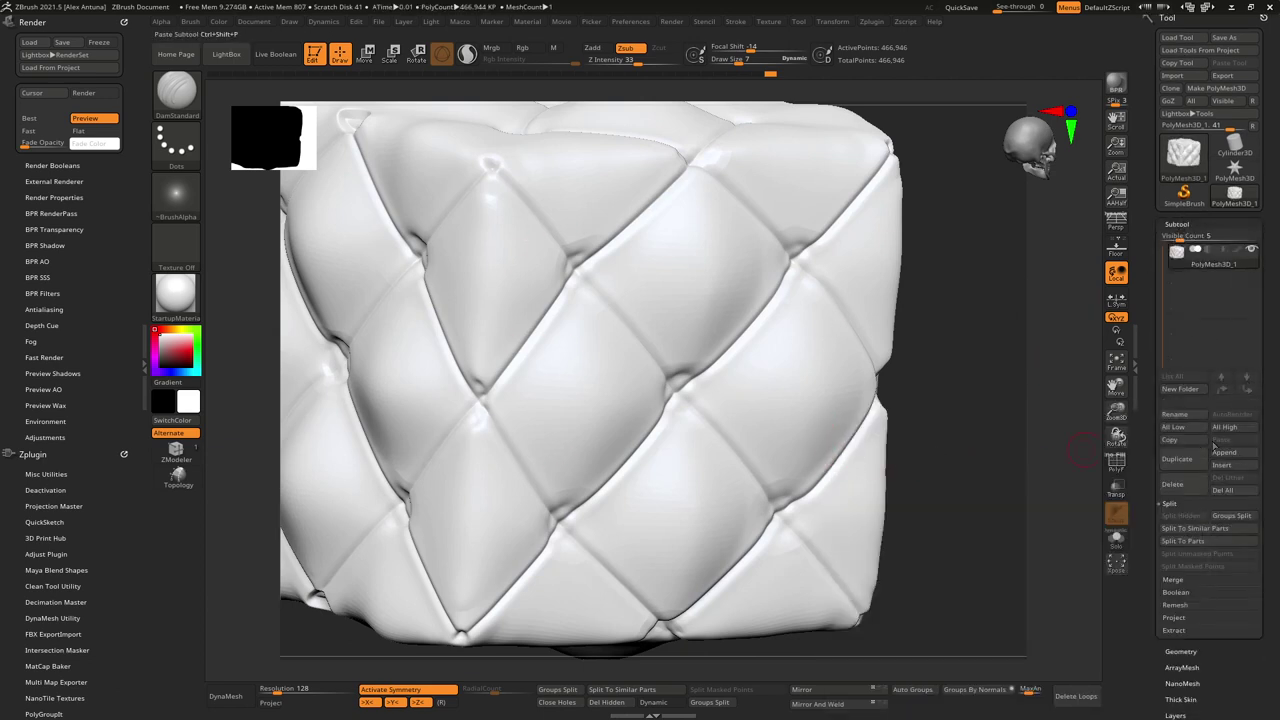
left_click(1220, 454)
left_click(968, 536)
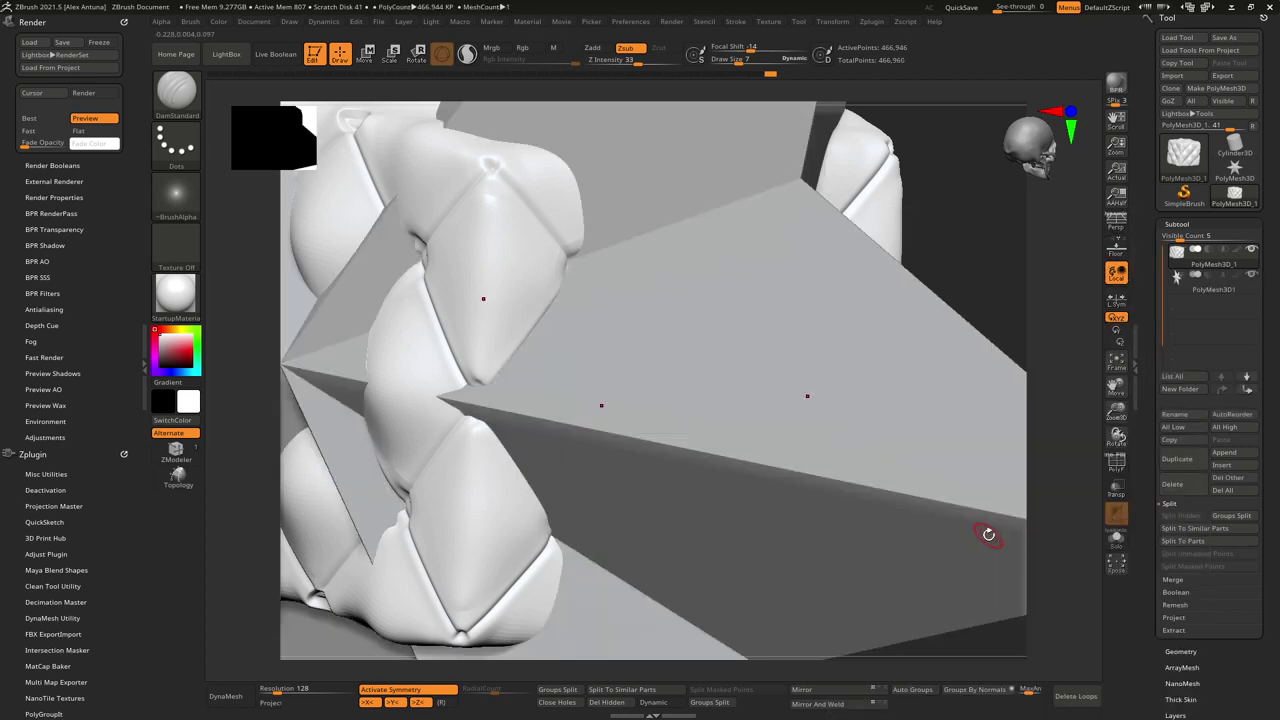
Step: Select the star subtool and scale it down uniformly until it is hidden inside the cube
left_click(1172, 287)
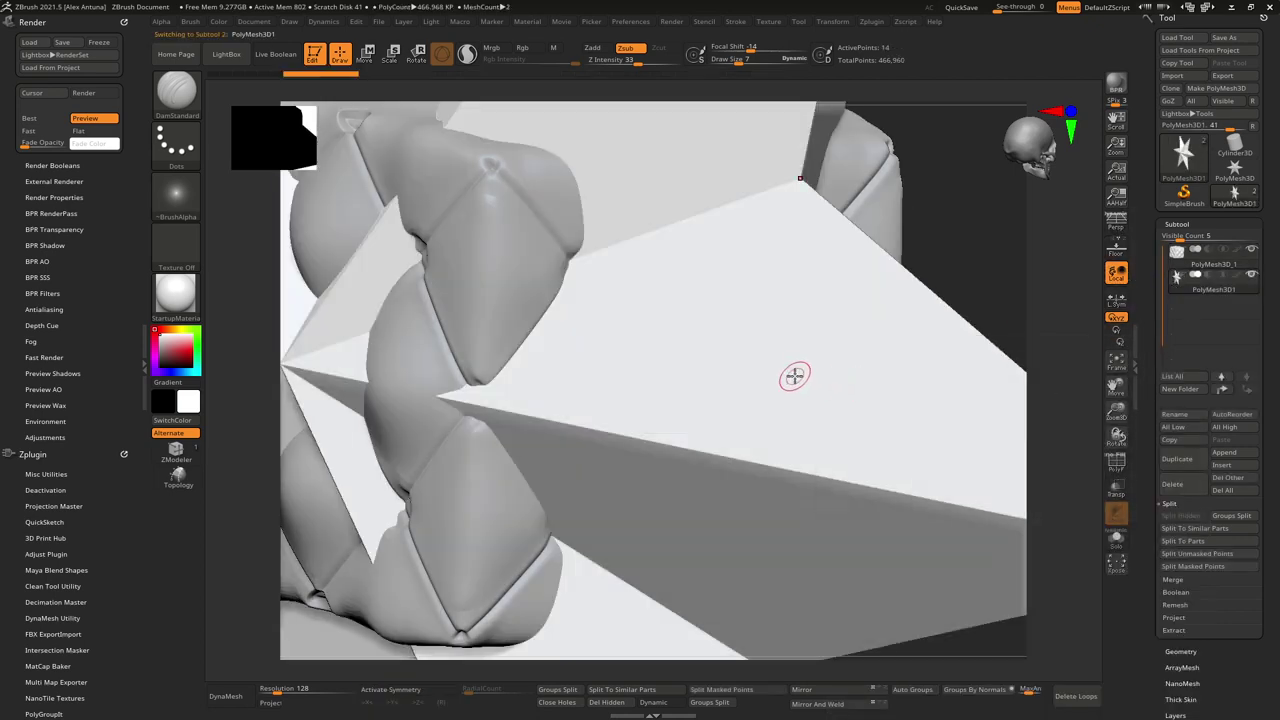
right_click_drag(794, 375, 839, 252, "ctrl")
left_click_drag(791, 353, 860, 388)
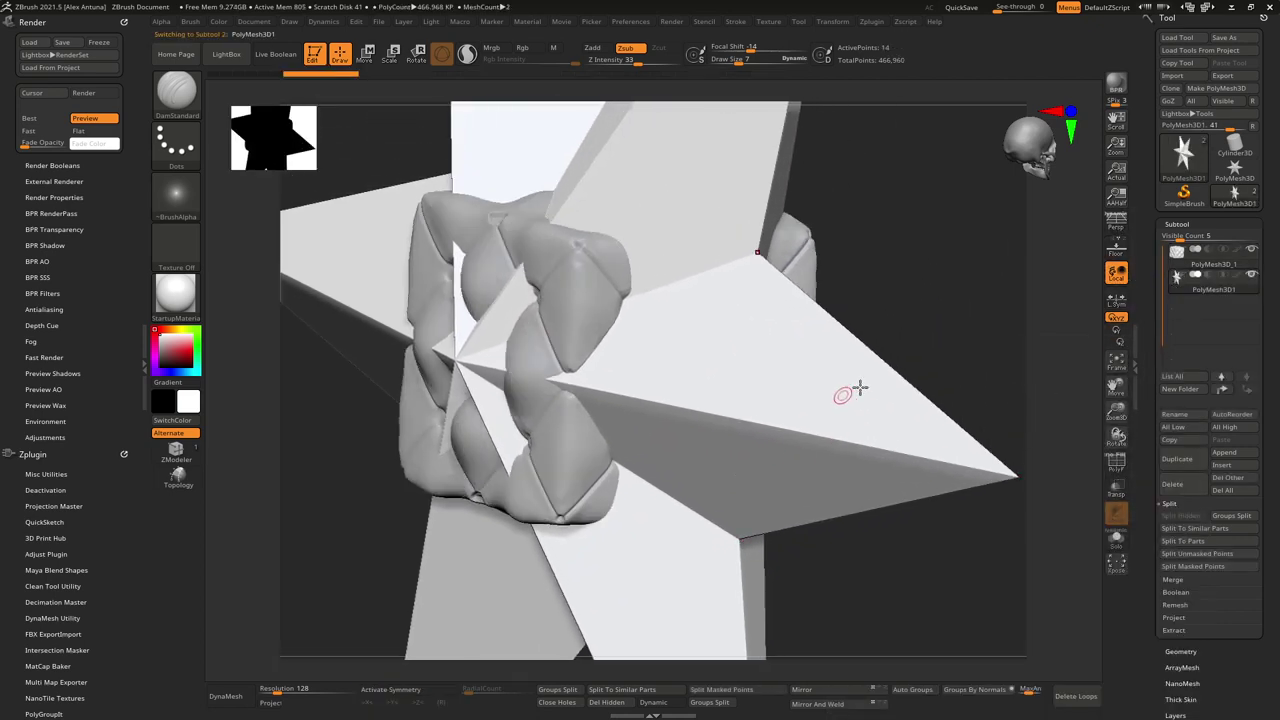
key("w")
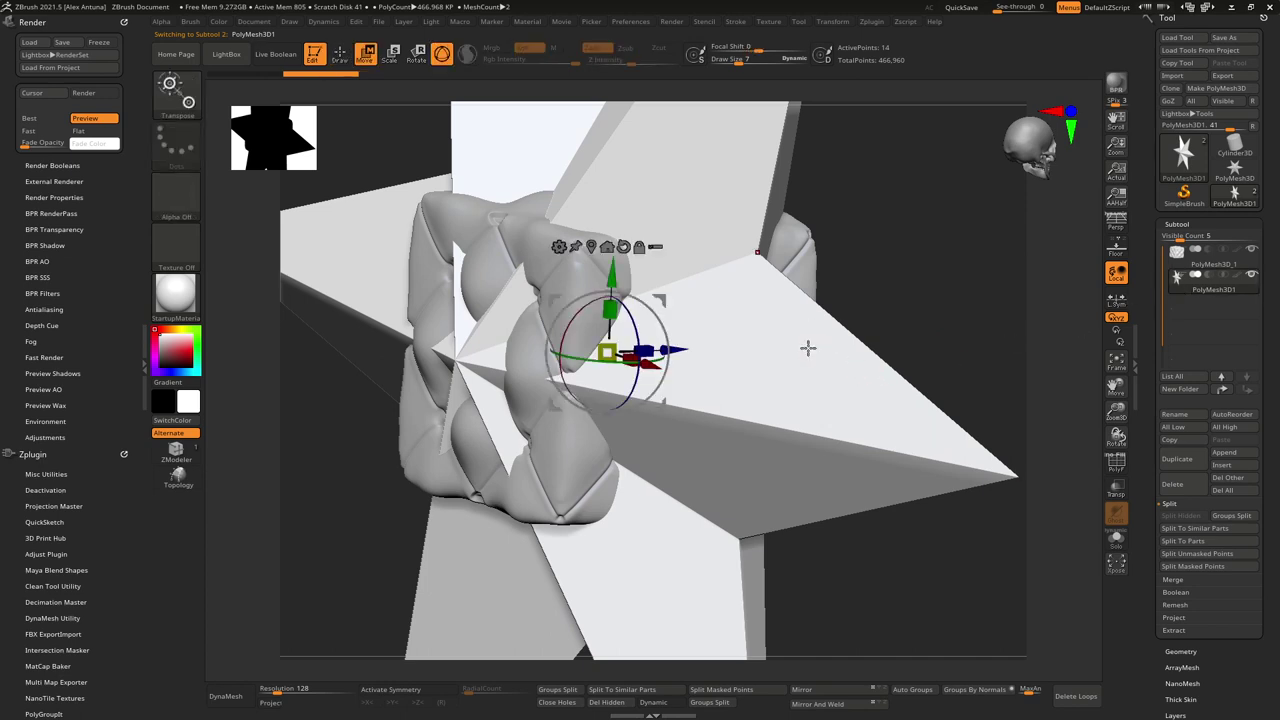
left_click_drag(607, 350, 643, 474)
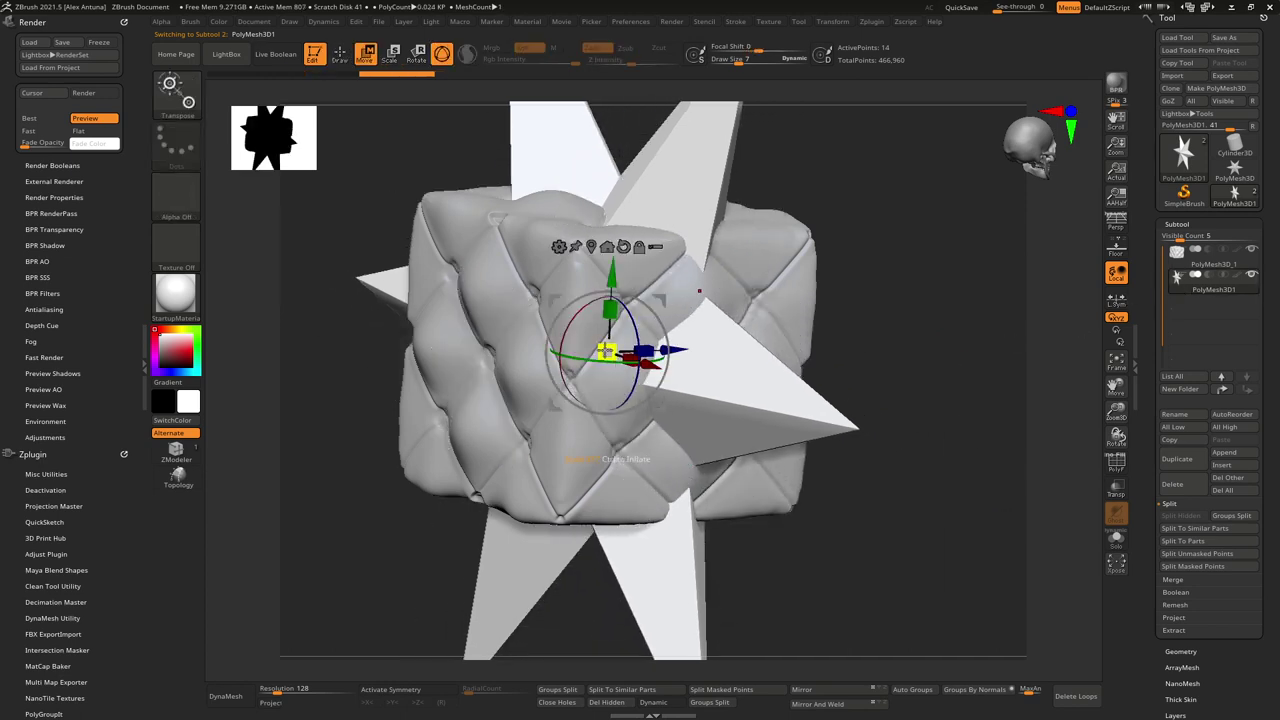
left_click_drag(606, 350, 531, 526)
left_click_drag(602, 349, 680, 427)
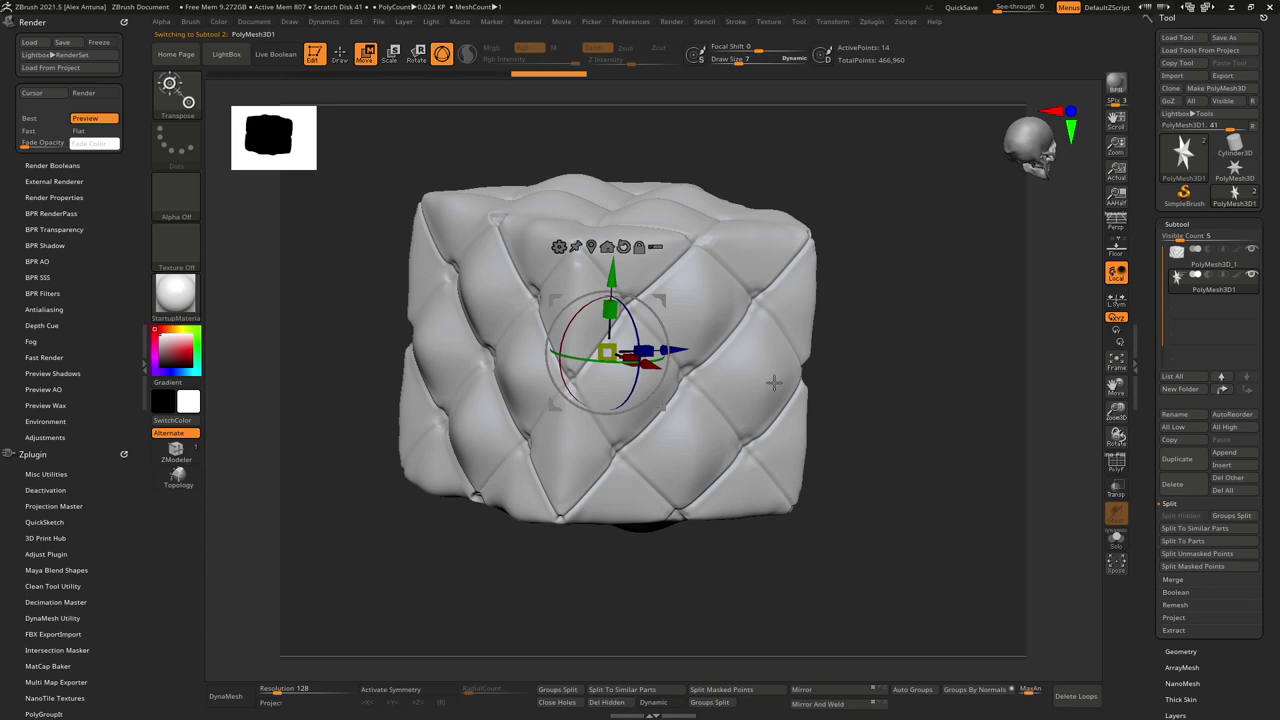
Step: Return to Draw mode with a close view of the holes on the side face
right_click_drag(774, 384, 729, 366)
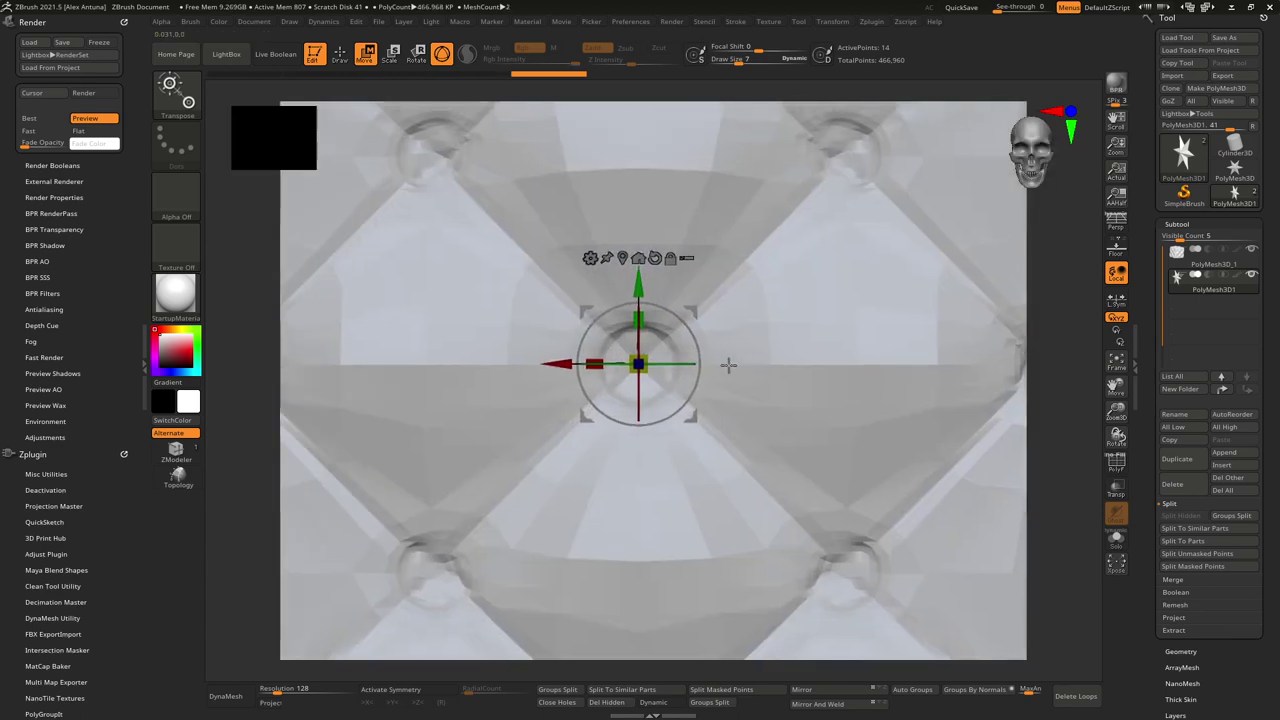
right_click_drag(500, 332, 558, 325)
right_click_drag(541, 285, 555, 333, "alt")
key("q")
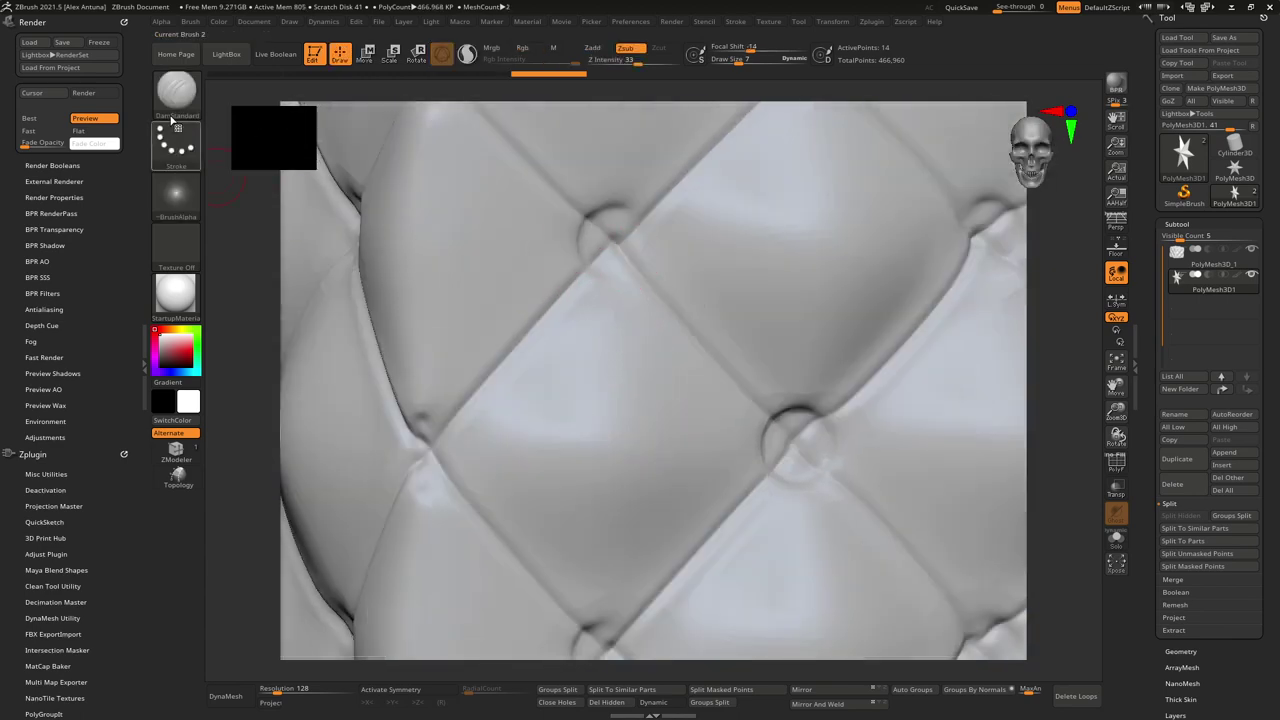
Step: Try inserting the Snap Assy mesh from the IMM Clothing HardW brush into a hole, undoing the placements
key("b")
key("d")
key("s")
key("b")
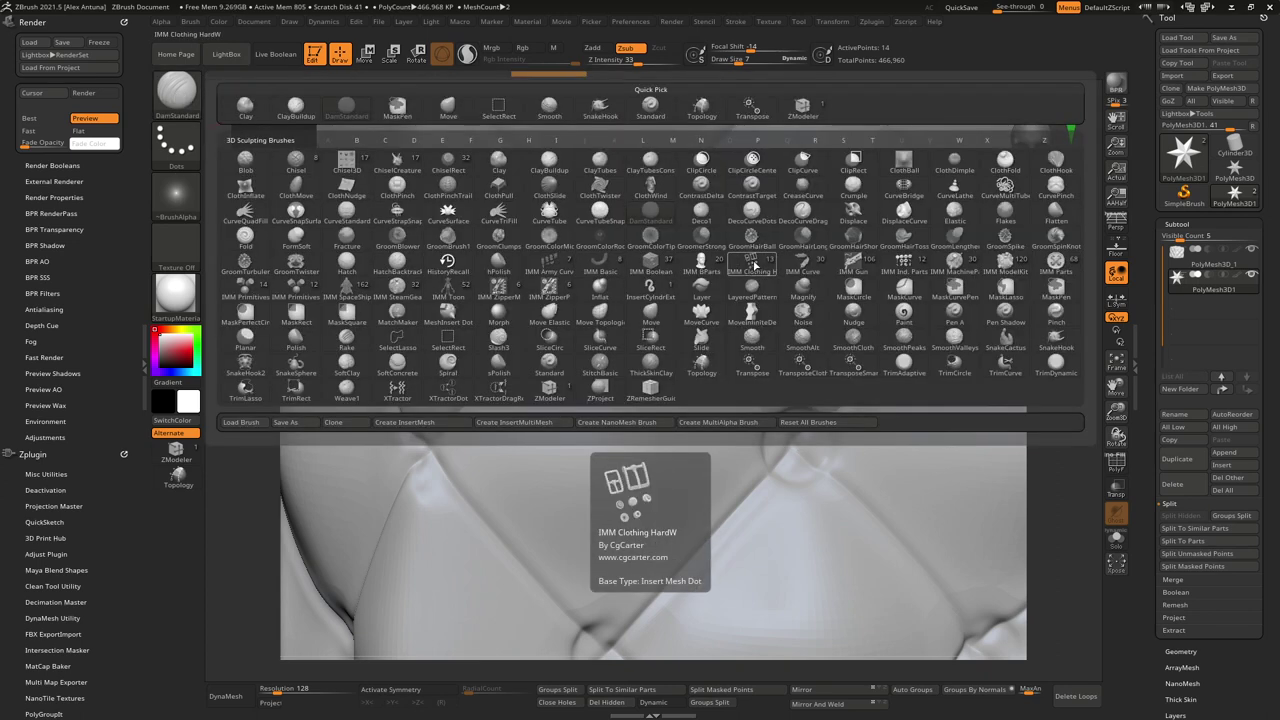
left_click(752, 266)
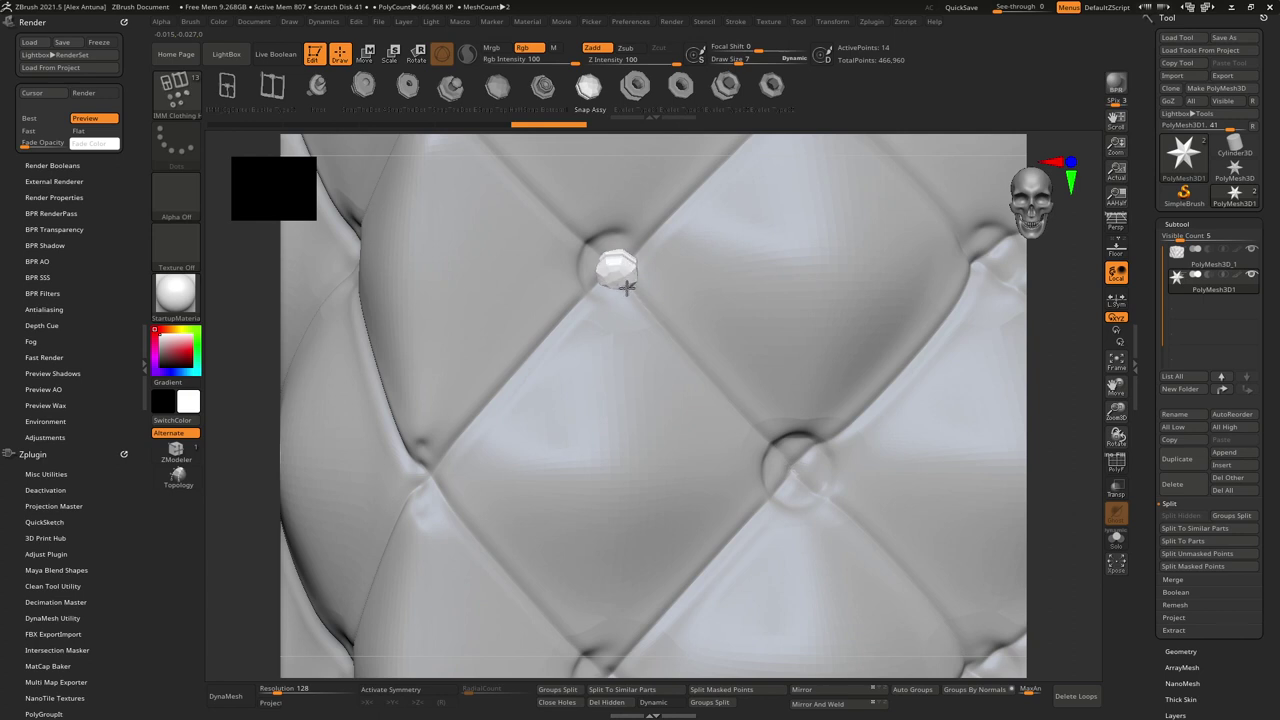
left_click_drag(637, 291, 639, 285)
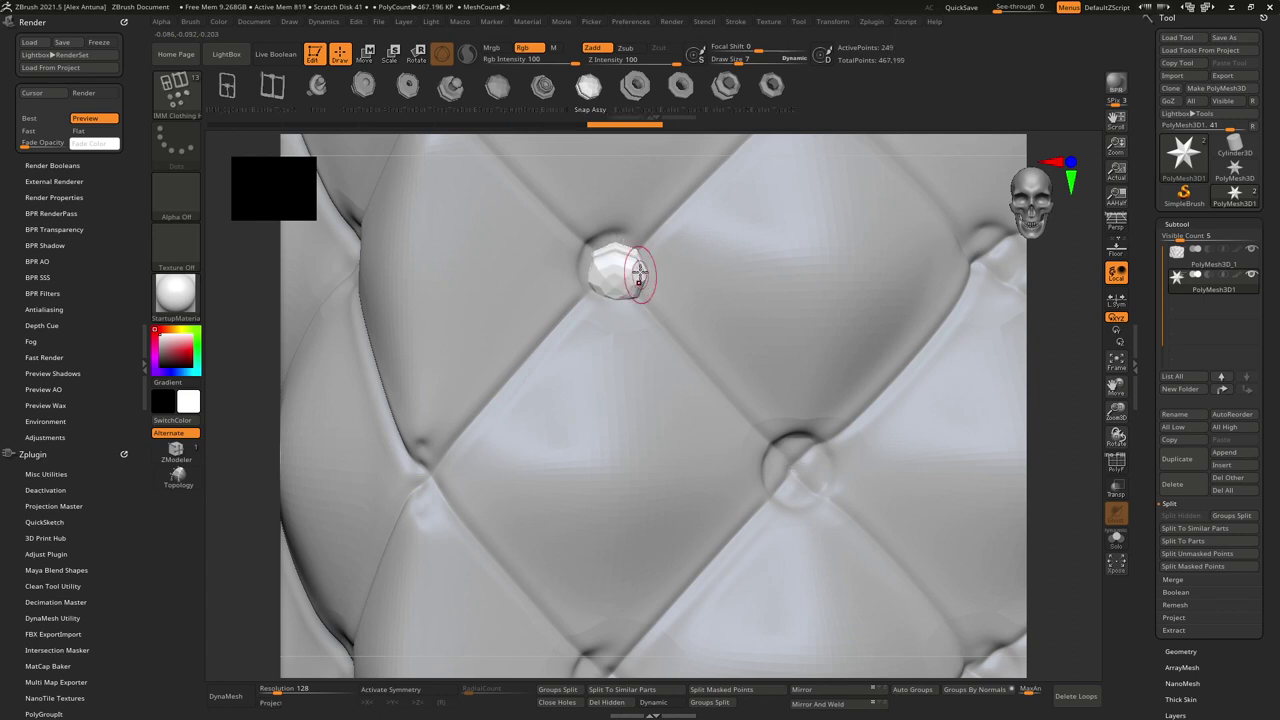
key("ctrl+z")
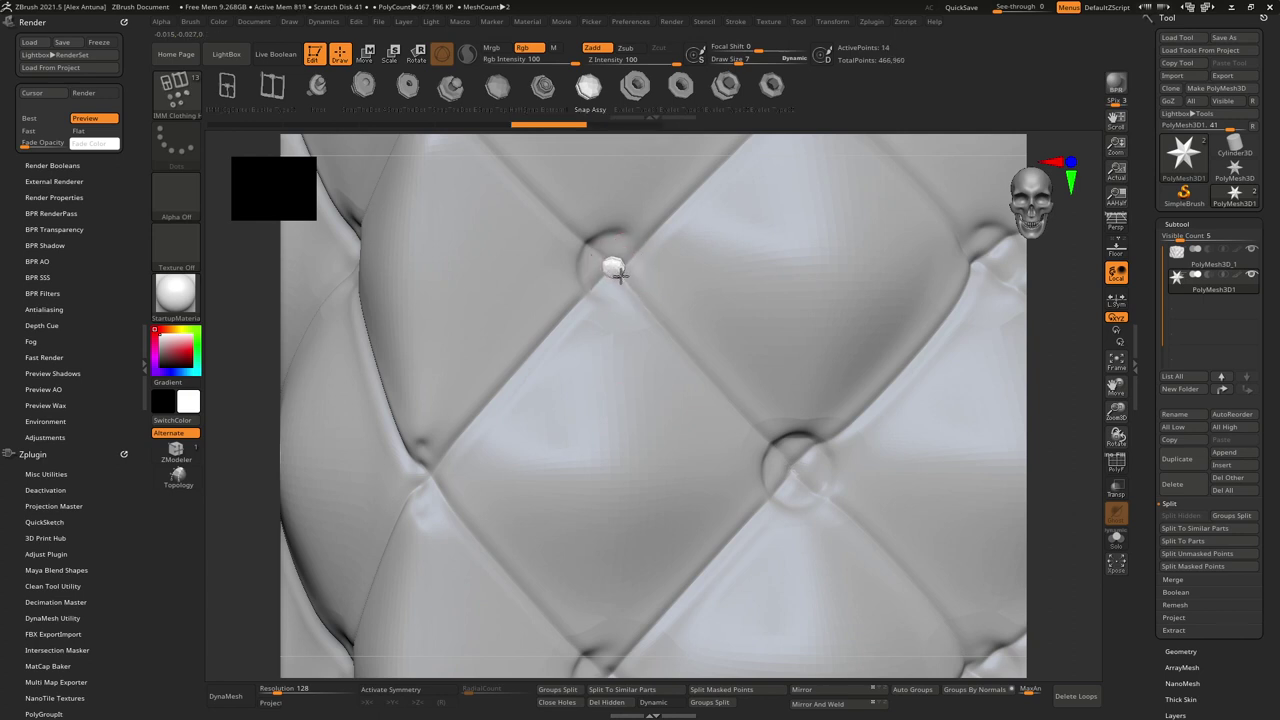
mouse_move(626, 281)
left_mouse_down()
mouse_move(617, 380)
mouse_move(617, 274)
mouse_move(626, 308)
left_mouse_up()
key("ctrl+z")
right_click_drag(640, 300, 624, 272)
left_click_drag(634, 284, 646, 266)
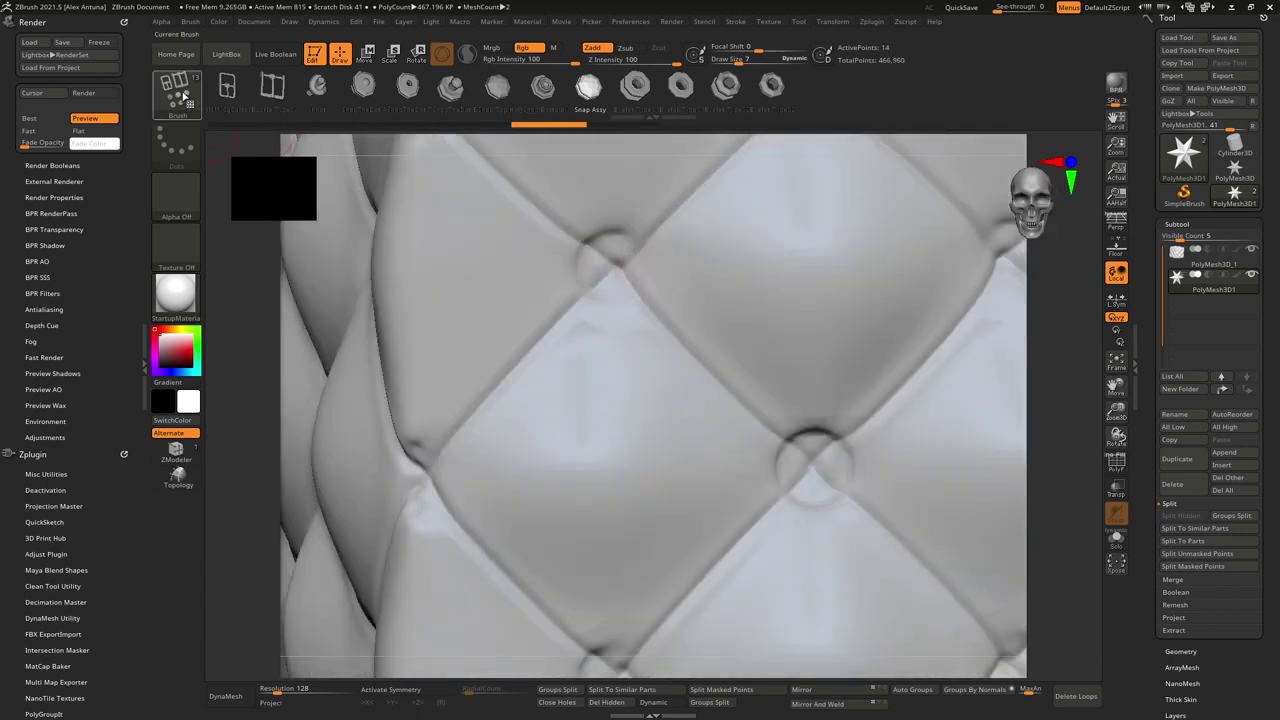
Step: Switch to the IMM Primitives brush and insert an OctaSphere as a button in a hole of the side face
left_click(176, 92)
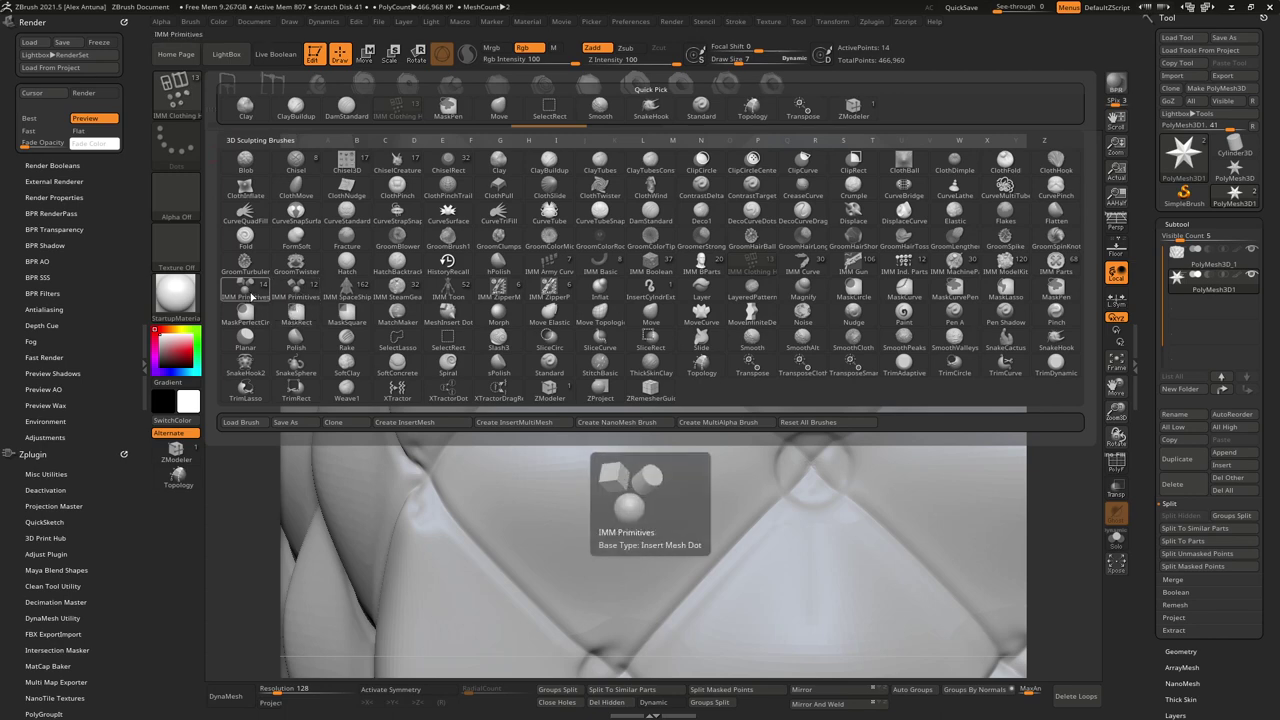
left_click(250, 296)
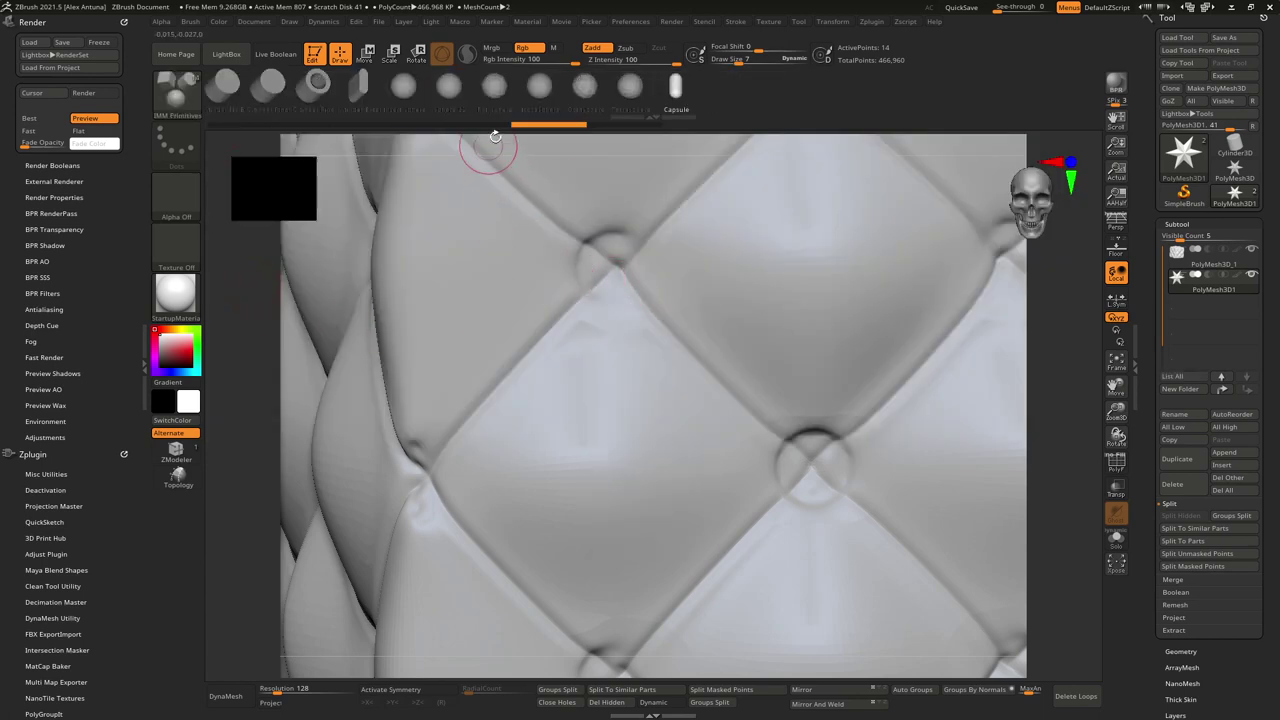
left_click(585, 87)
left_click_drag(611, 266, 620, 280)
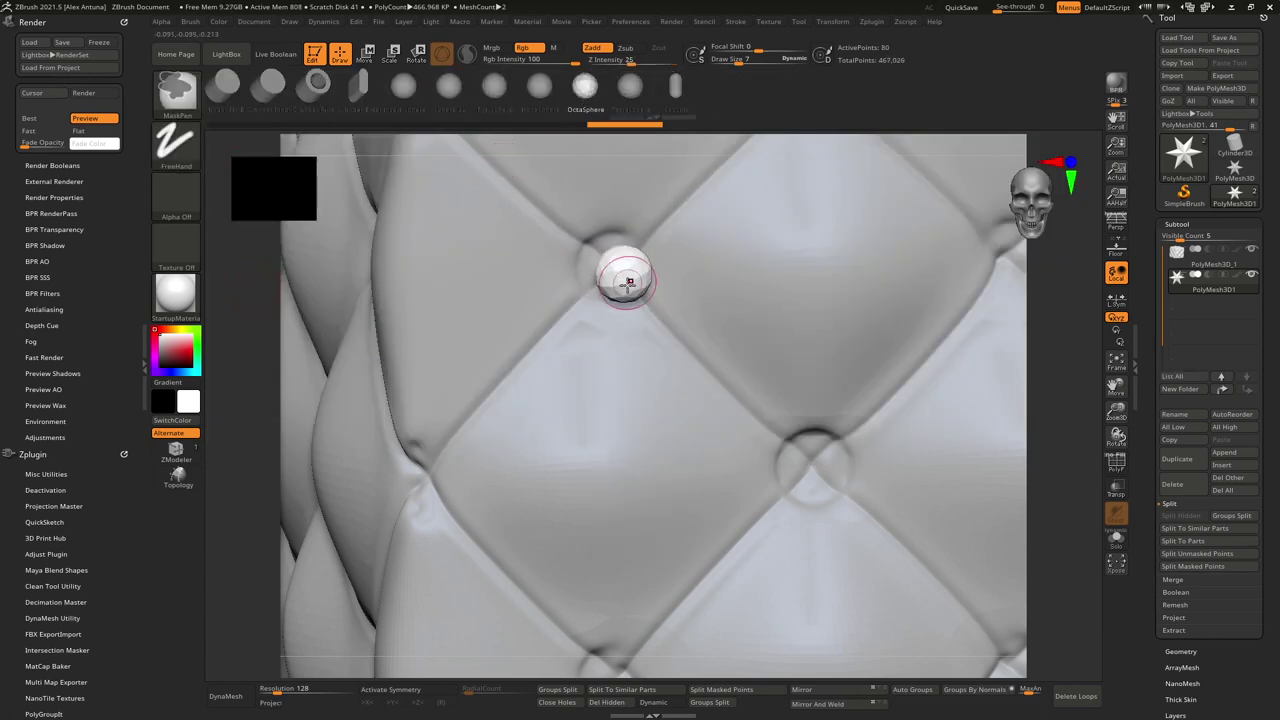
Step: Undo the inserted sphere and set the insert brush's Imbed depth to 0
right_click_drag(626, 283, 646, 267)
key("ctrl+z")
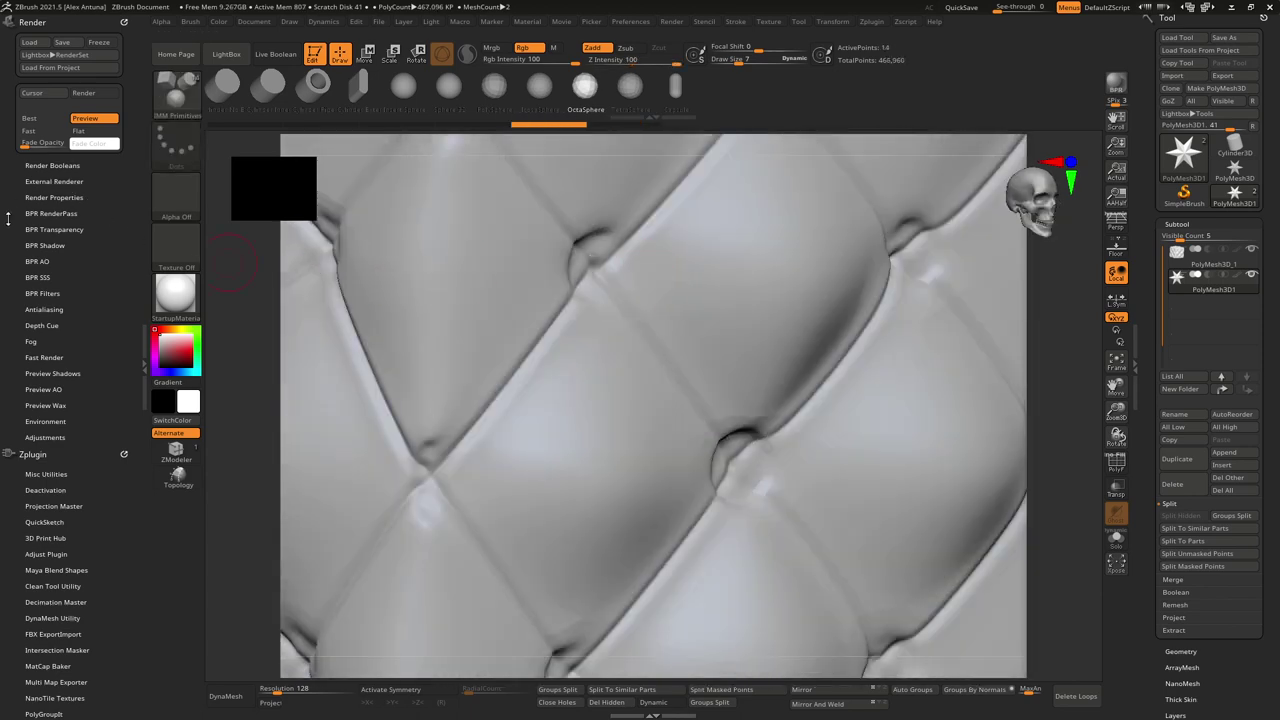
scroll(8, 218, "down", 10)
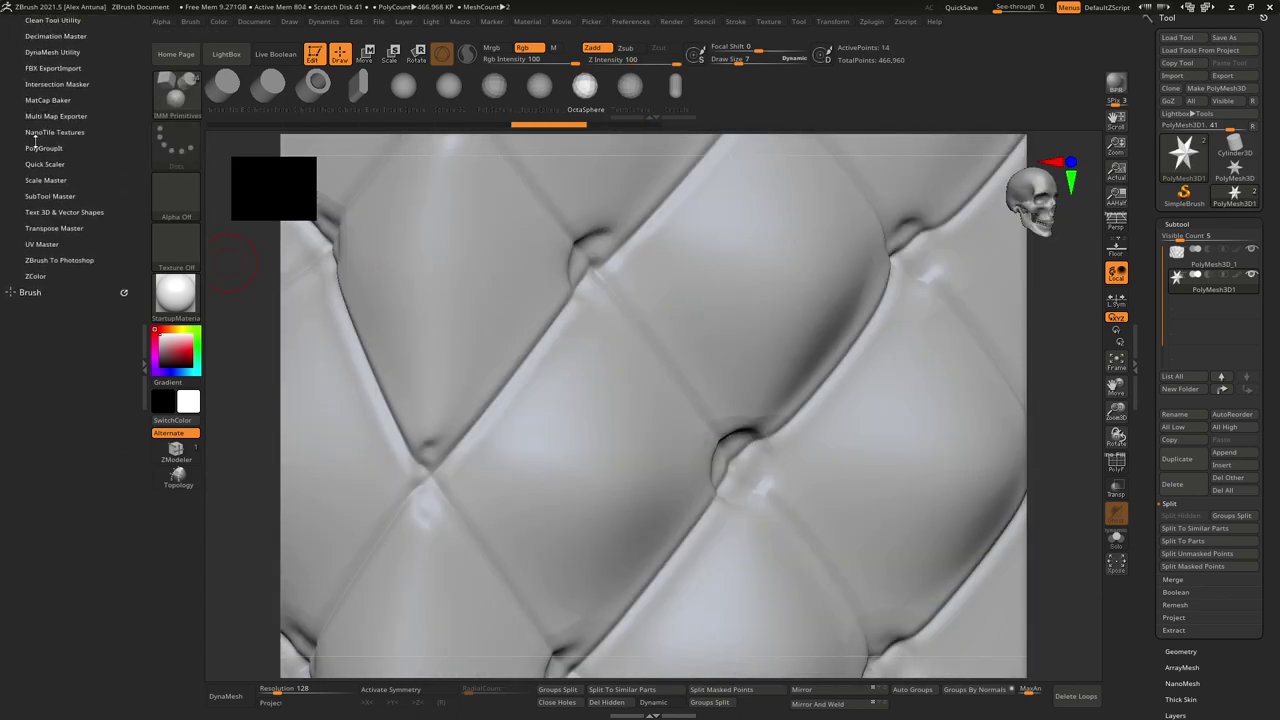
left_click(54, 293)
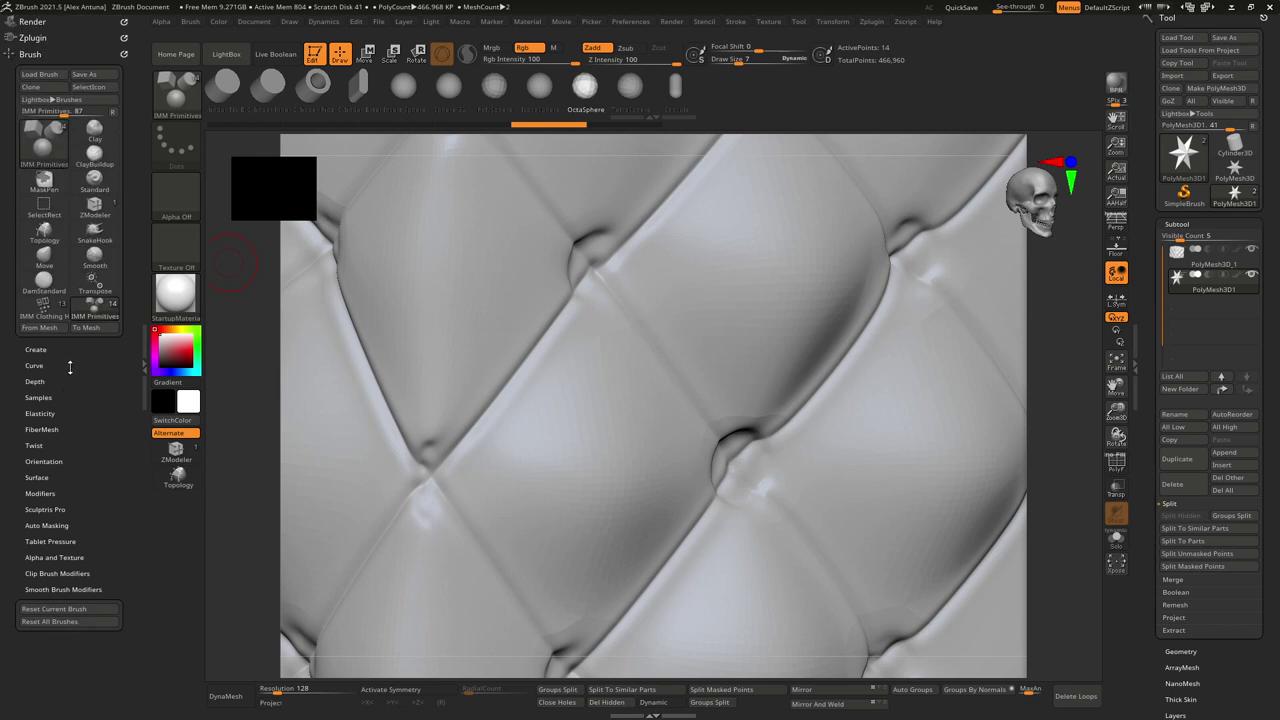
left_click(38, 381)
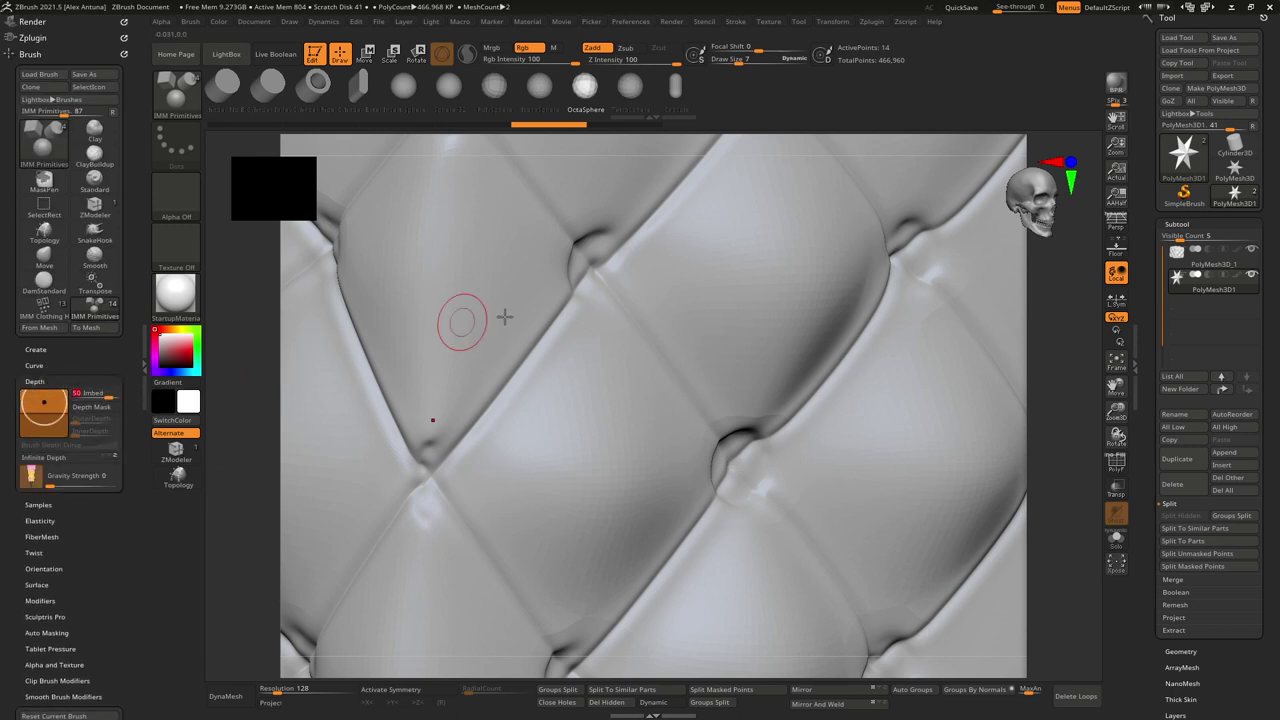
type("0")
key("Return")
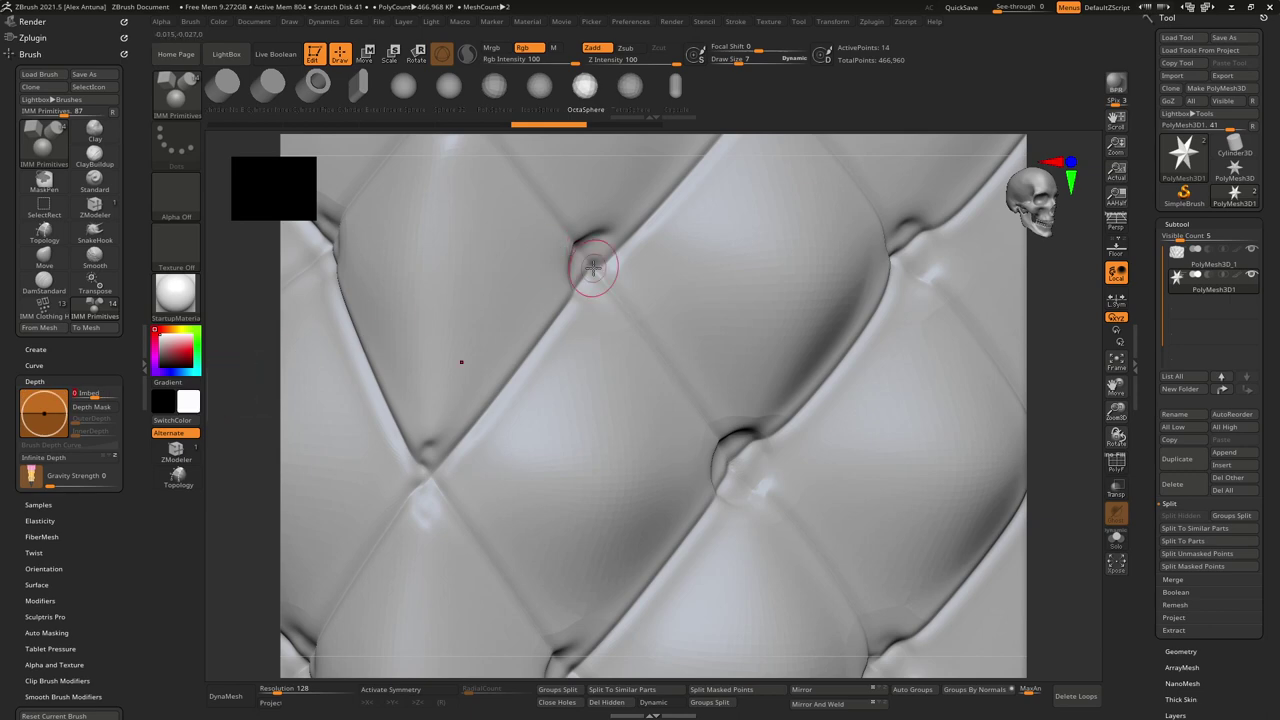
Step: Try inserting OctaSphere buttons one at a time, without symmetry, into holes on the side face and the top of the cube
left_click_drag(596, 263, 610, 293)
right_click_drag(610, 293, 570, 245)
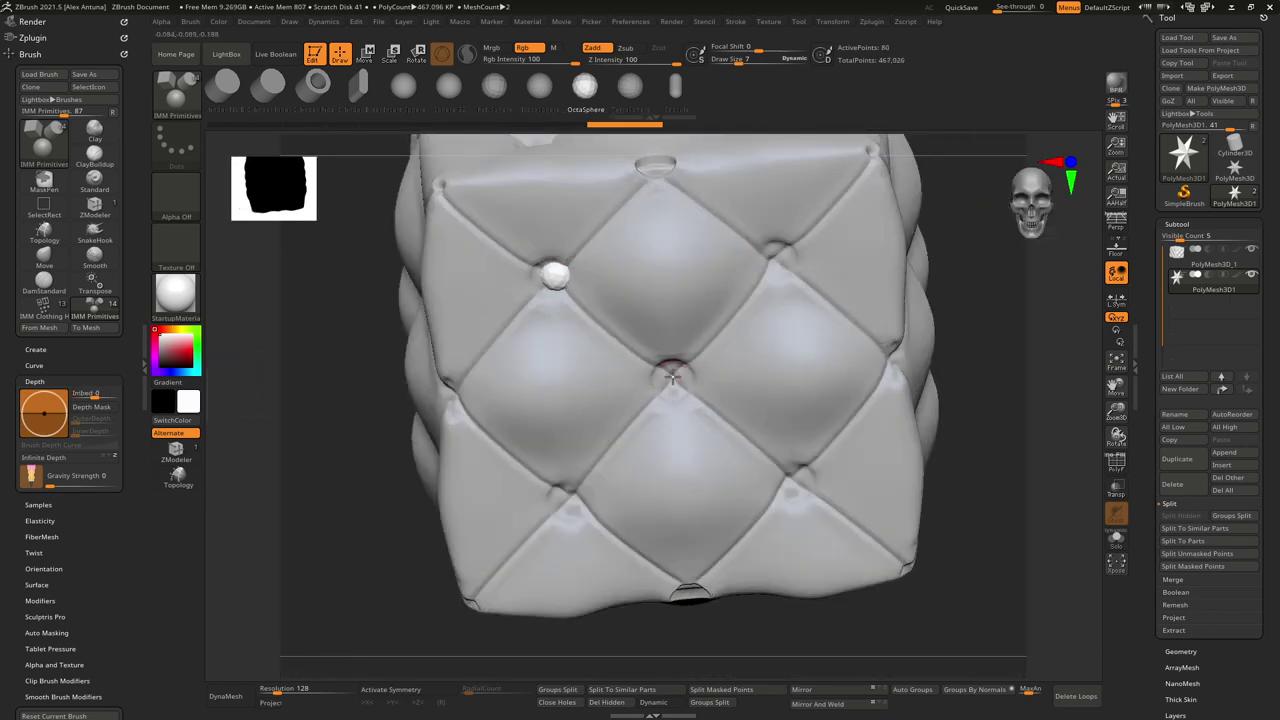
left_click_drag(676, 393, 677, 394)
right_click_drag(708, 332, 738, 308)
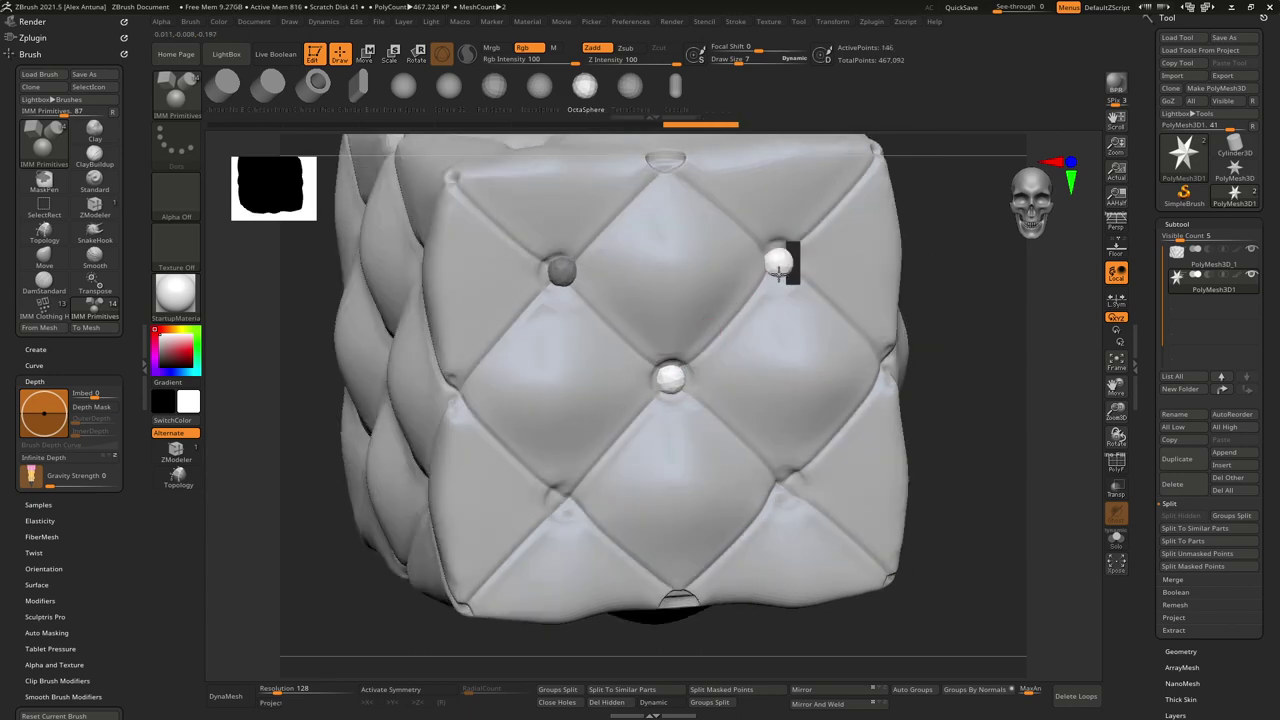
left_click(780, 258)
right_click_drag(771, 251, 722, 300)
left_click(652, 285)
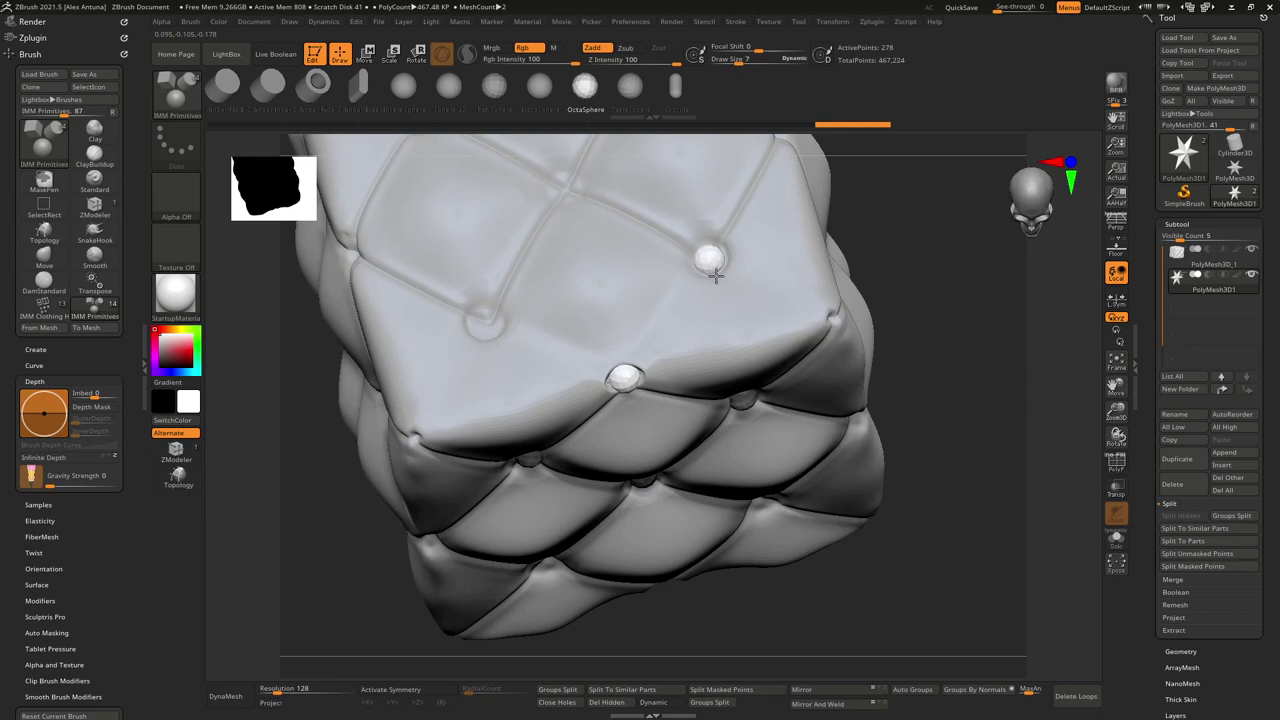
Step: Undo all the individually inserted OctaSphere buttons
key("ctrl+z")
right_click_drag(463, 329, 553, 296)
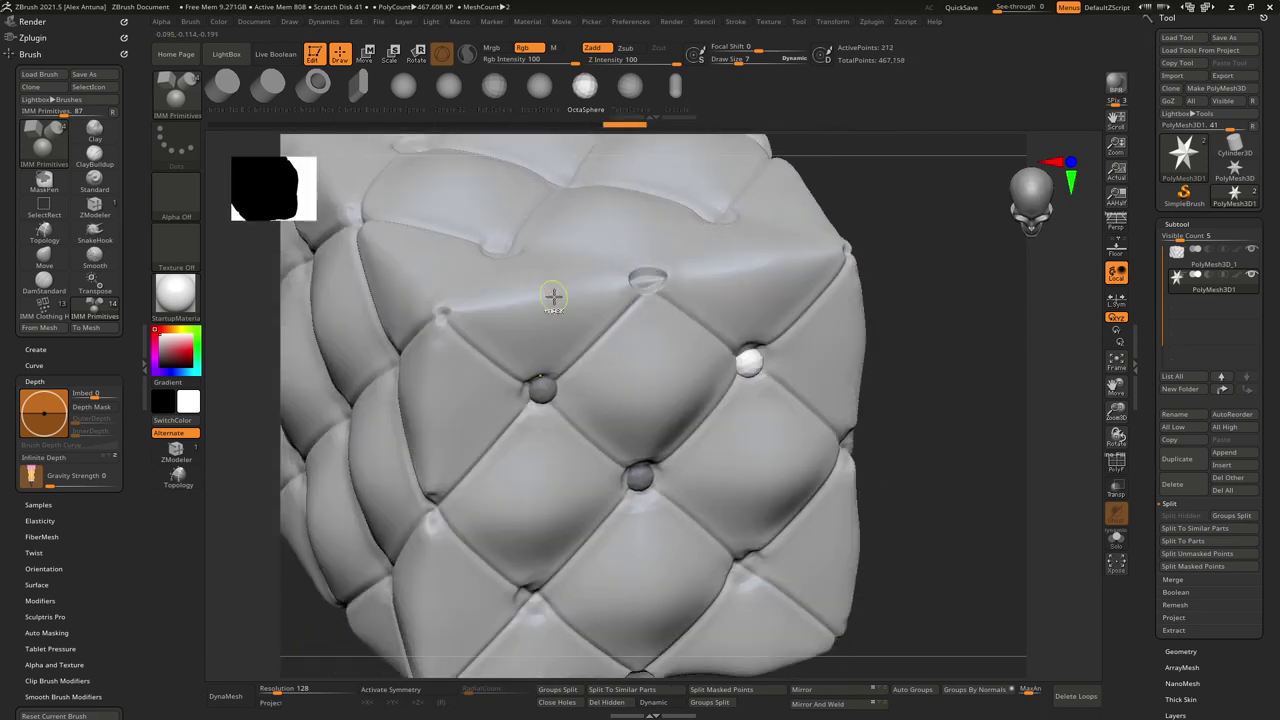
key("ctrl+z")
key("ctrl+z")
key("ctrl+z")
Step: Activate symmetry across the X, Y and Z axes
right_click_drag(563, 410, 514, 538)
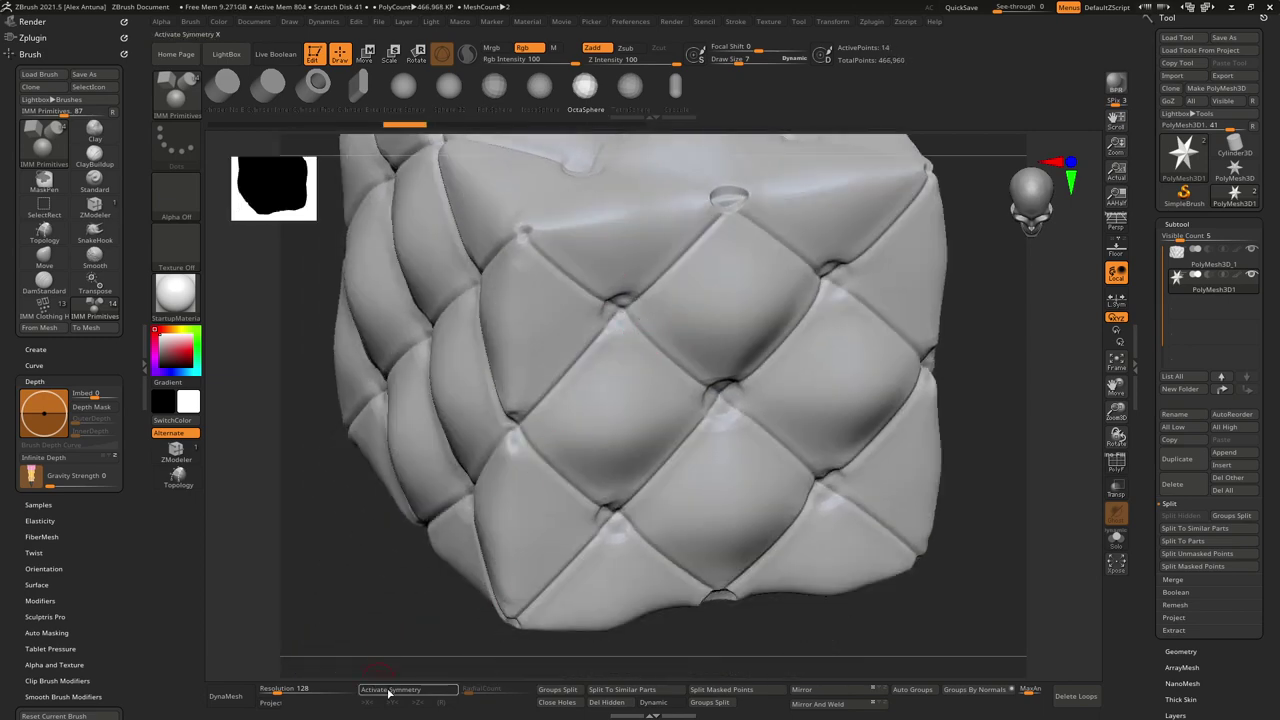
left_click(390, 689)
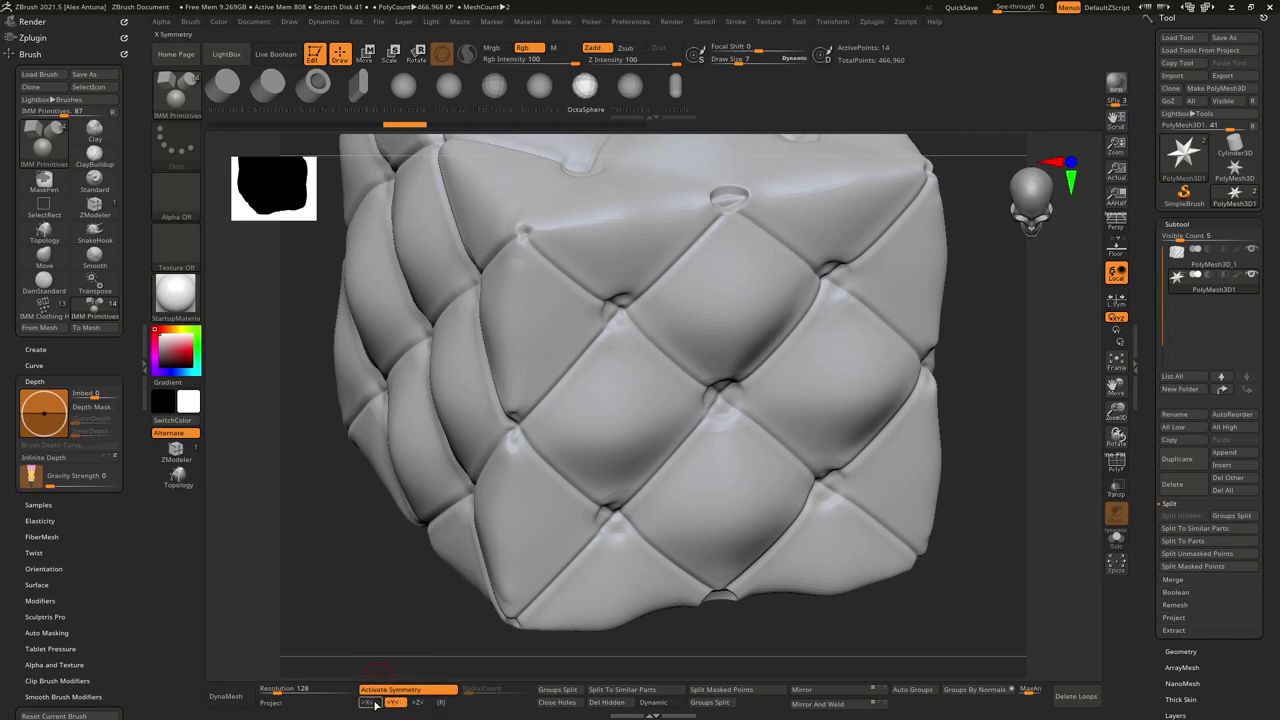
left_click(368, 702)
left_click(418, 702)
Step: Insert mirrored OctaSphere buttons into the side face's inner holes, the vertical edge holes, the top face holes and the cube corners
left_click(621, 308)
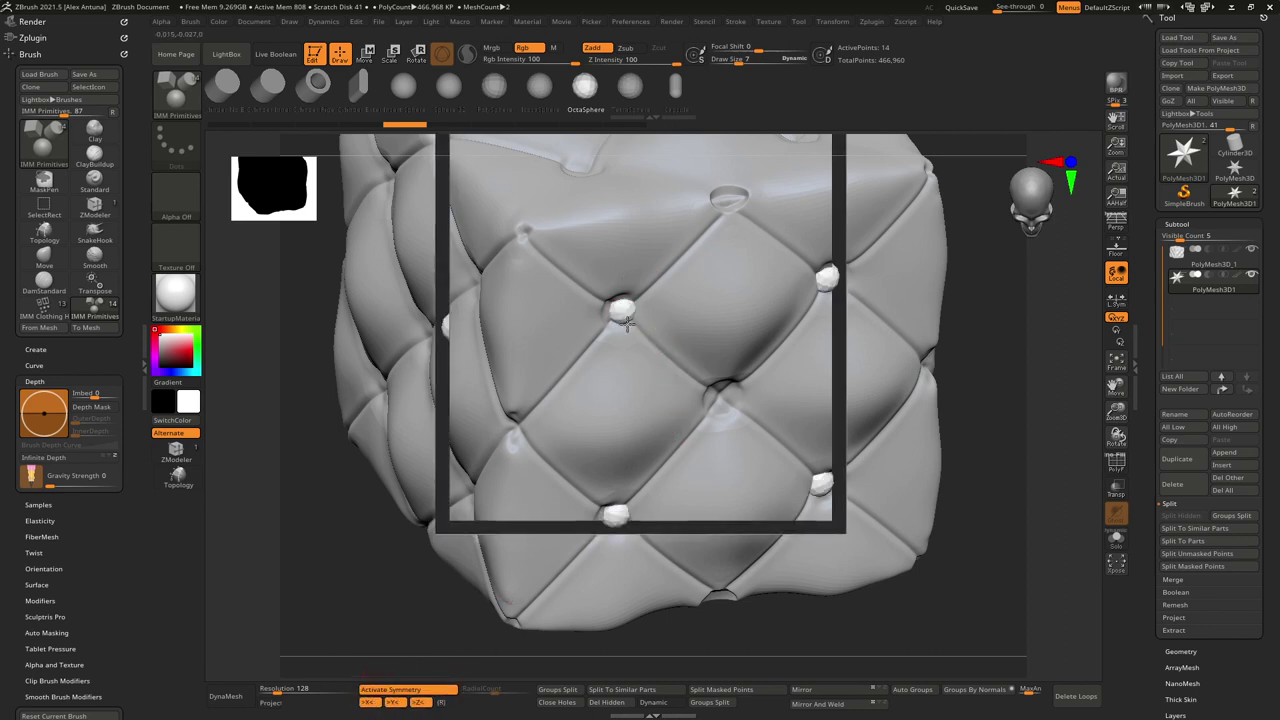
mouse_move(462, 428)
right_mouse_down()
mouse_move(518, 432)
mouse_move(536, 328)
mouse_move(512, 392)
right_mouse_up()
left_click(518, 433)
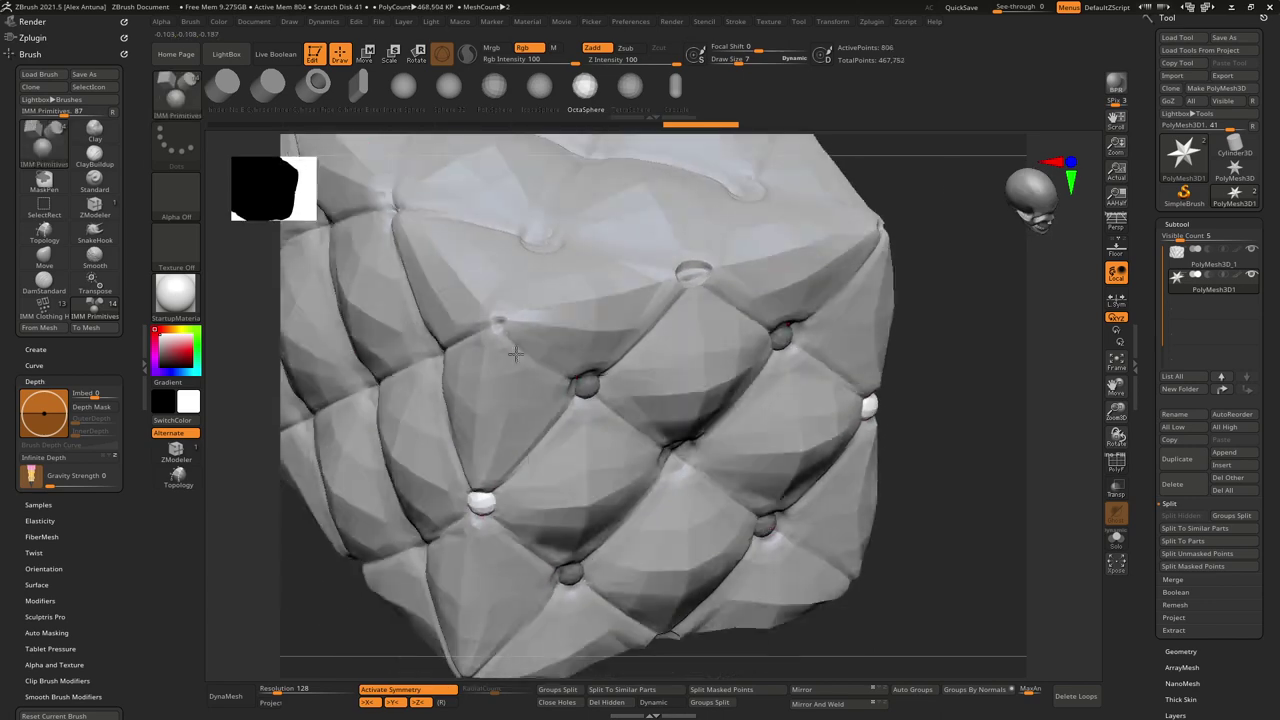
left_click(546, 245)
right_click_drag(563, 257, 663, 286)
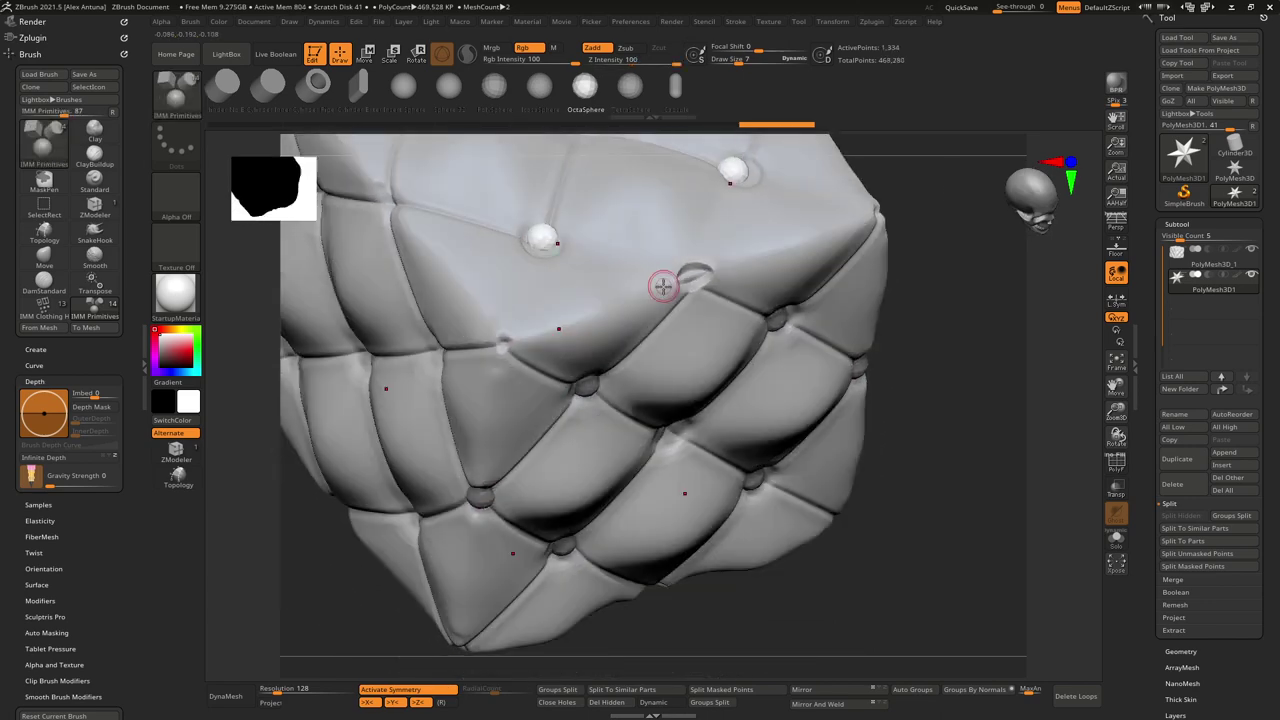
left_click_drag(501, 347, 513, 361)
right_click_drag(515, 363, 537, 289)
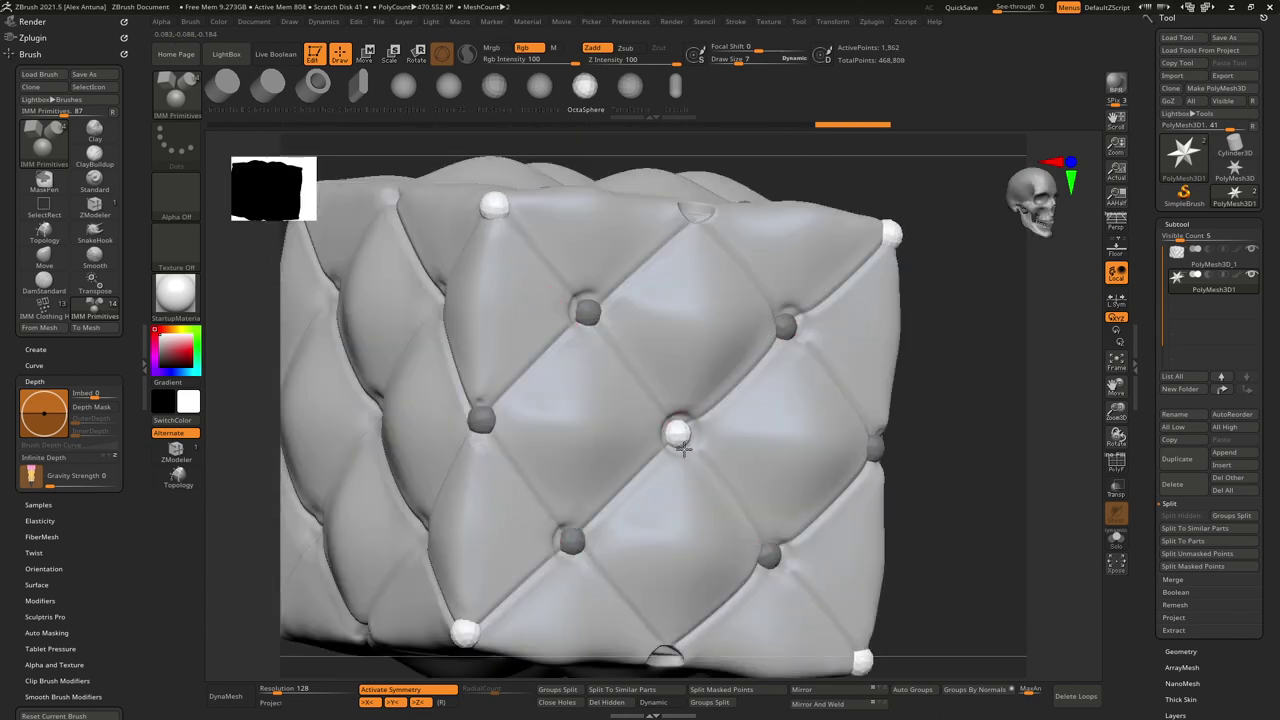
Step: Insert OctaSphere buttons into the top edge's middle hole and the adjacent side face's four inner holes and centre hole
right_click_drag(688, 455, 586, 434)
left_click(688, 221)
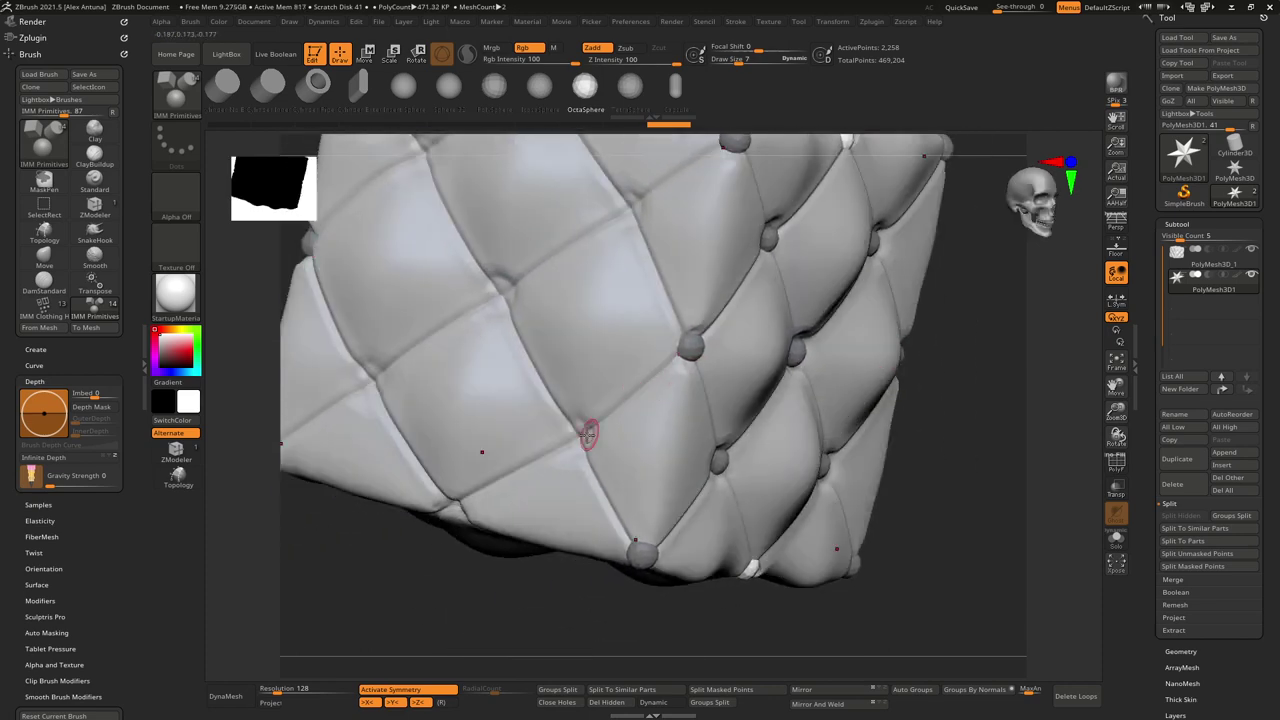
left_click(575, 441)
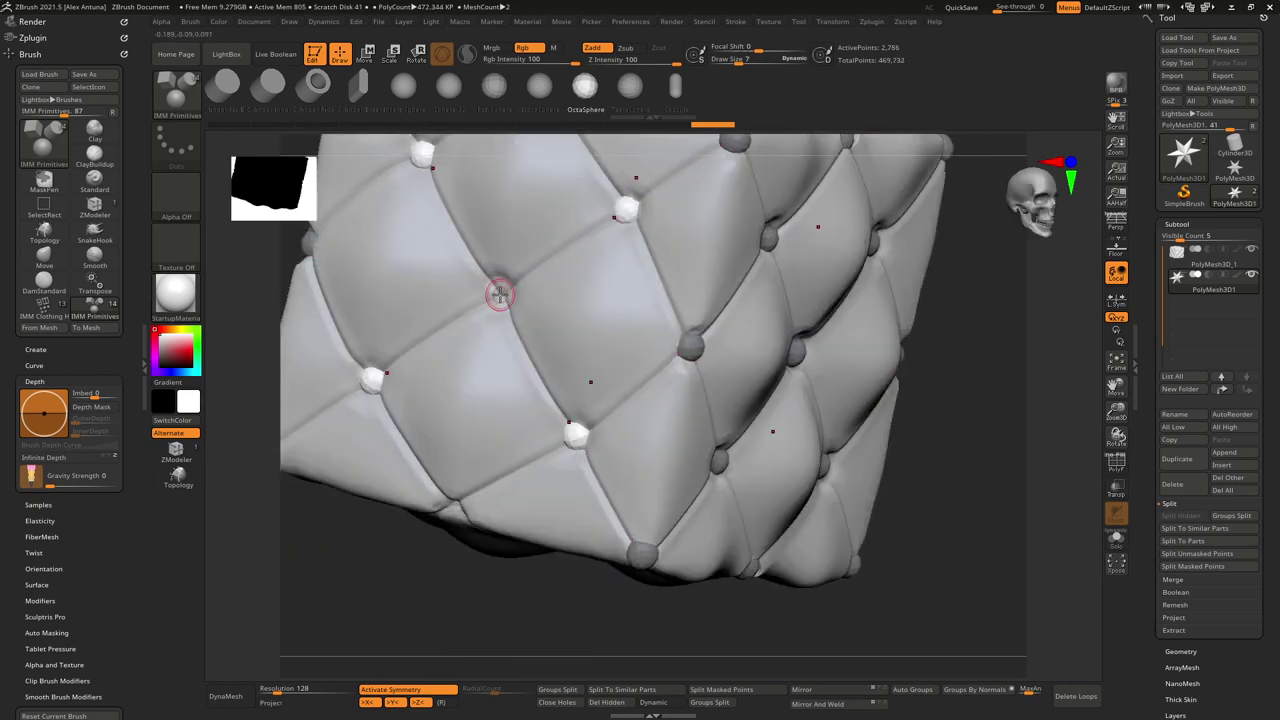
left_click(501, 305)
right_click_drag(663, 365, 686, 303, "ctrl")
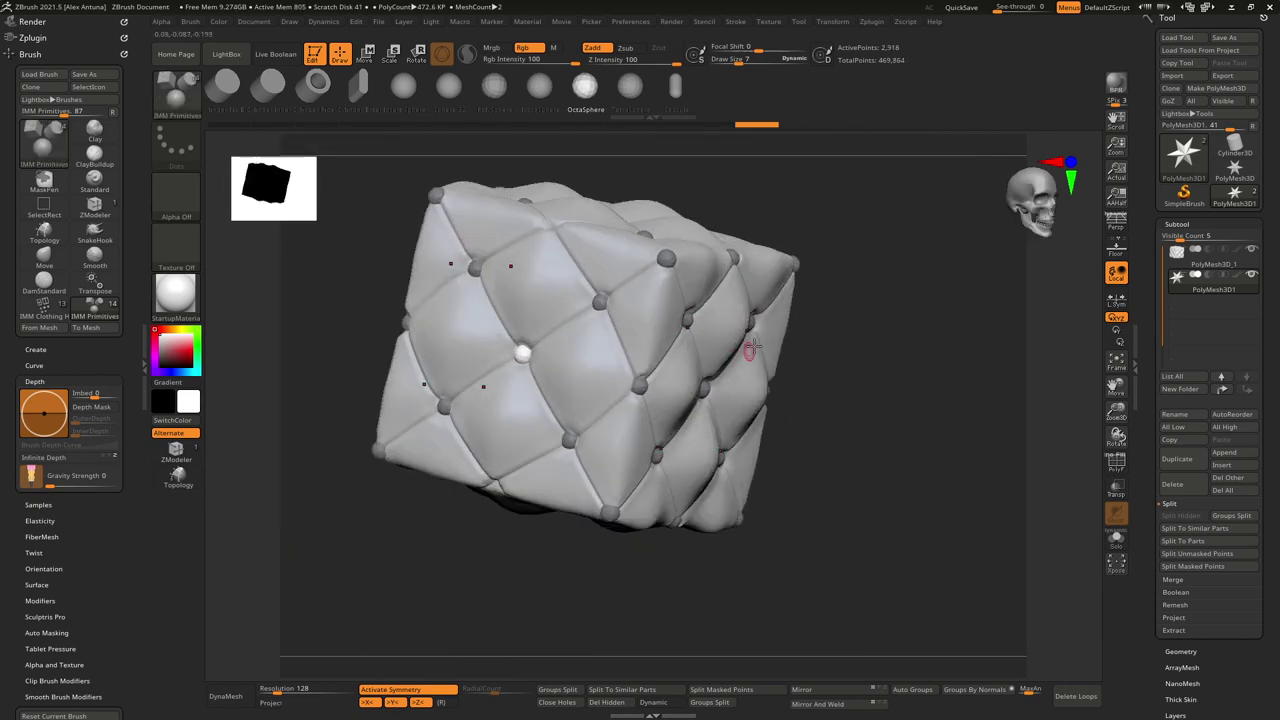
right_click_drag(749, 351, 621, 365)
Step: Make the cushion cube the active subtool and reduce the draw size to 4
key("space")
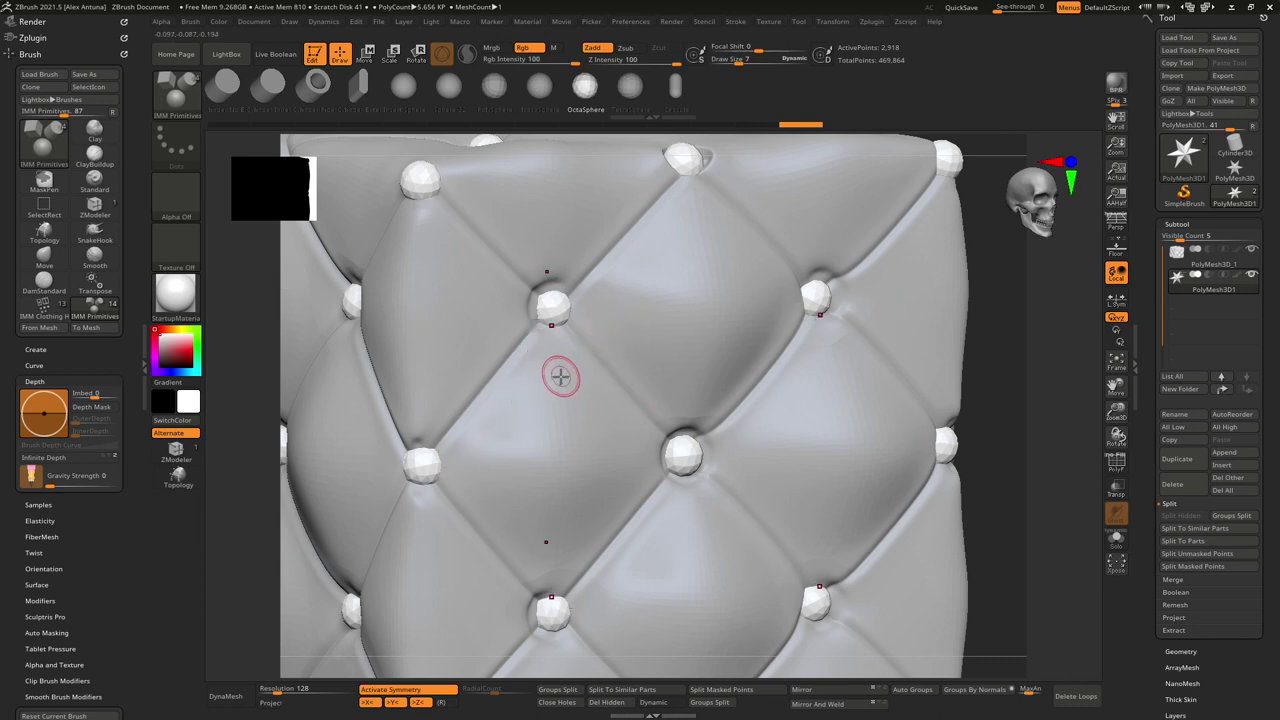
left_click(551, 371, "alt")
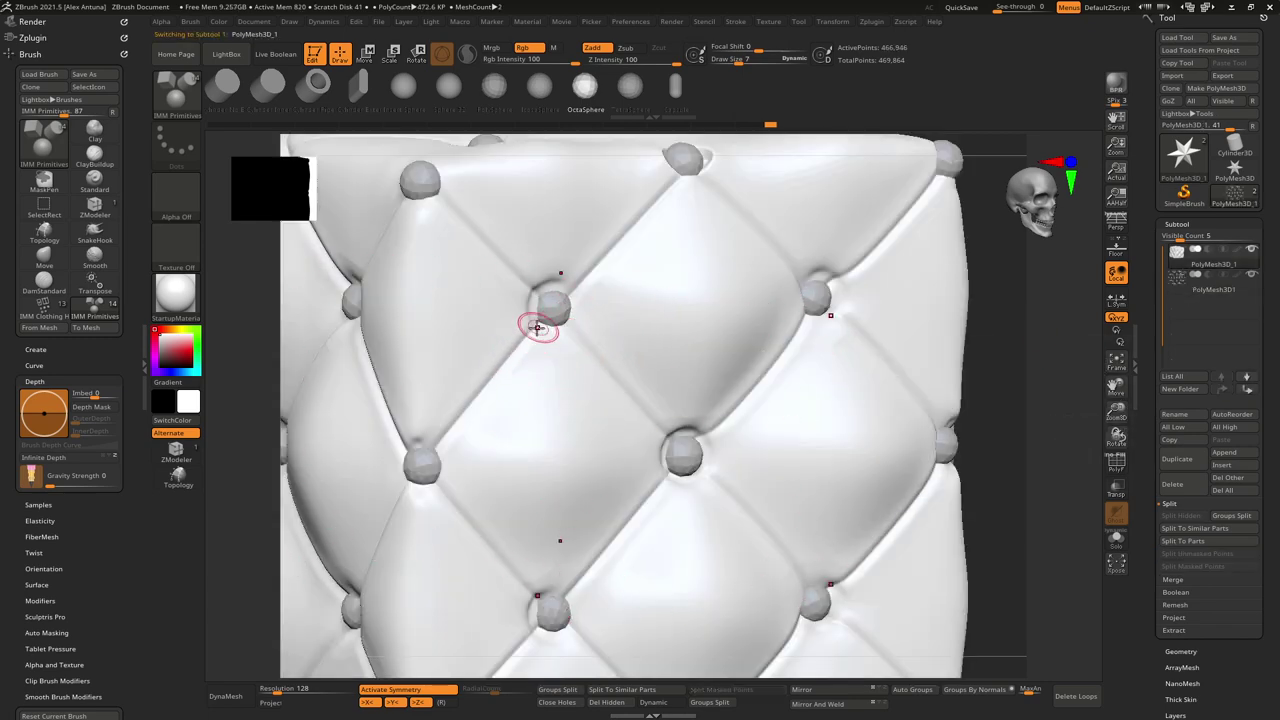
right_click_drag(537, 327, 591, 334, "ctrl")
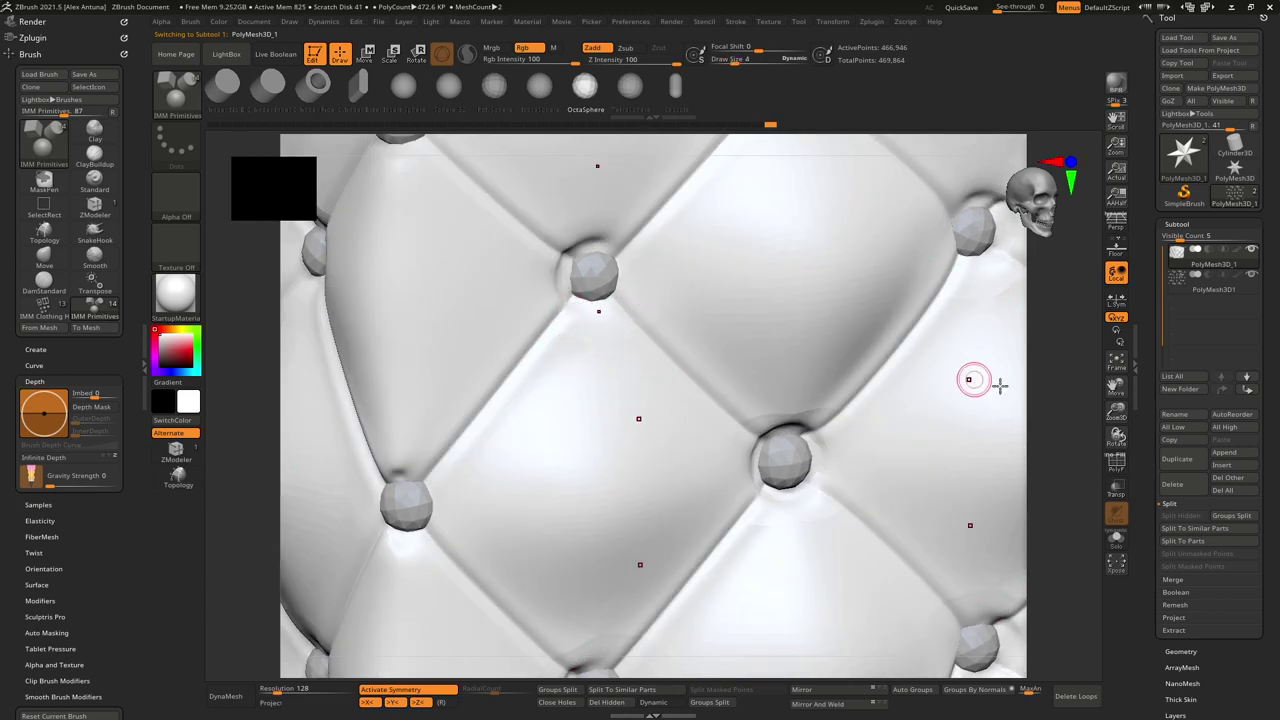
Step: Isolate the buttons subtool, hide the star at its centre, delete the hidden geometry and show the cushion again
left_click(1185, 286)
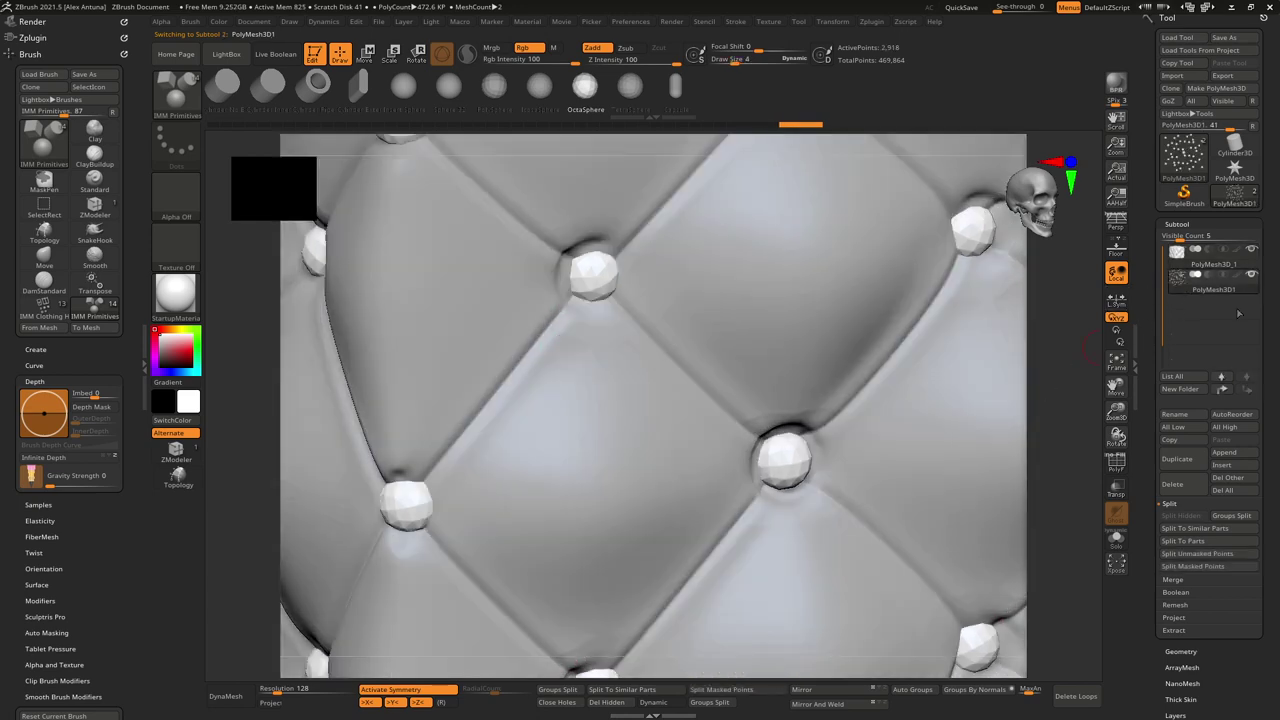
left_click(1122, 543)
right_click_drag(712, 412, 669, 355, "ctrl")
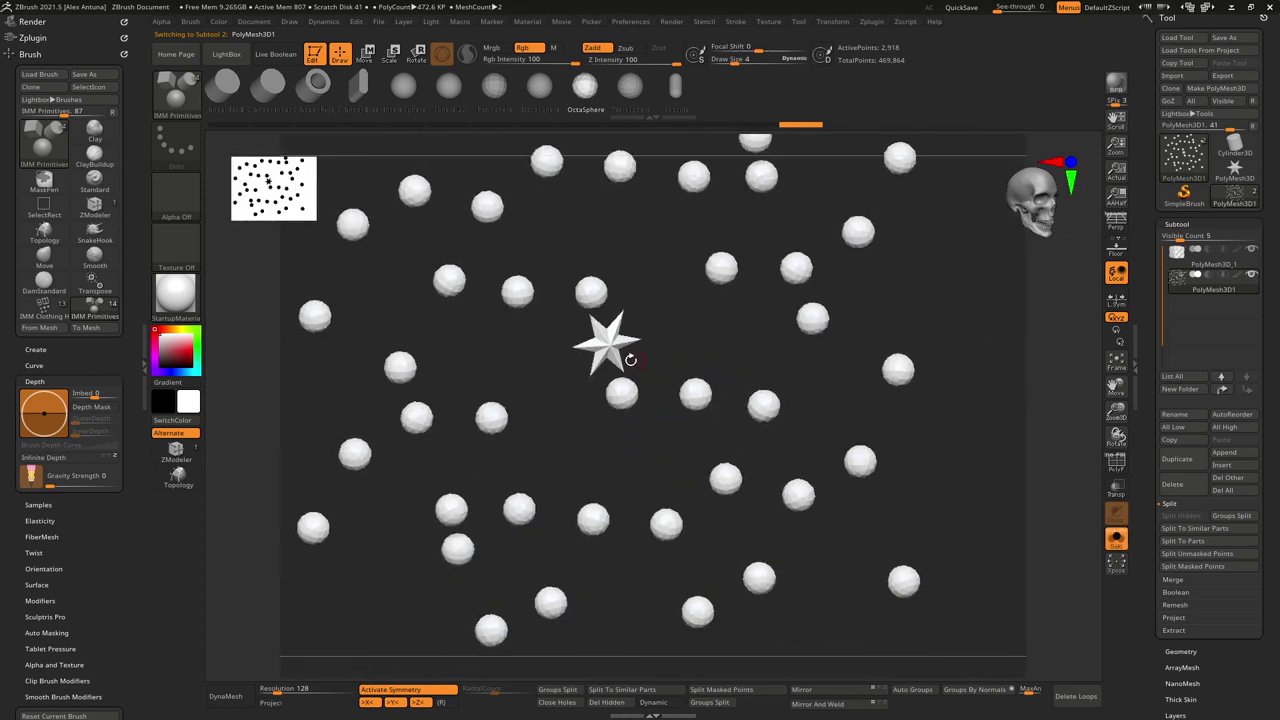
left_click(608, 345, "ctrl+shift")
left_click(576, 349, "ctrl+shift")
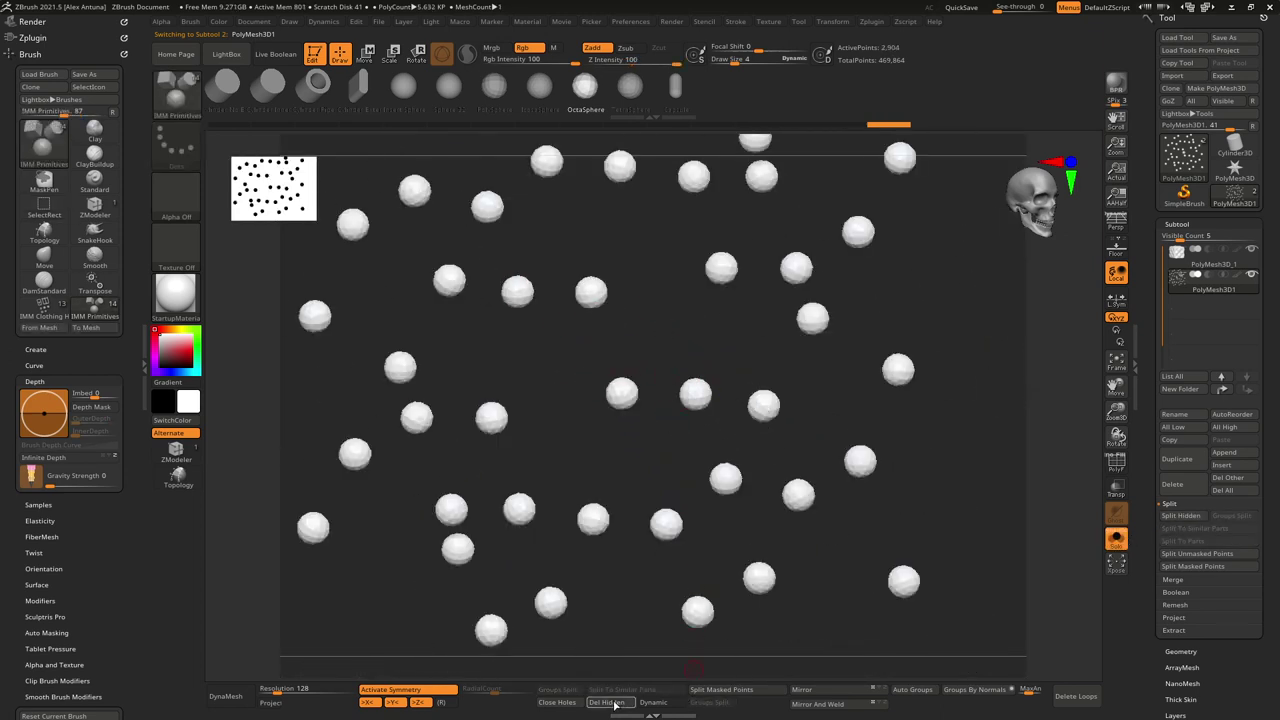
left_click(615, 703)
left_click(1120, 549)
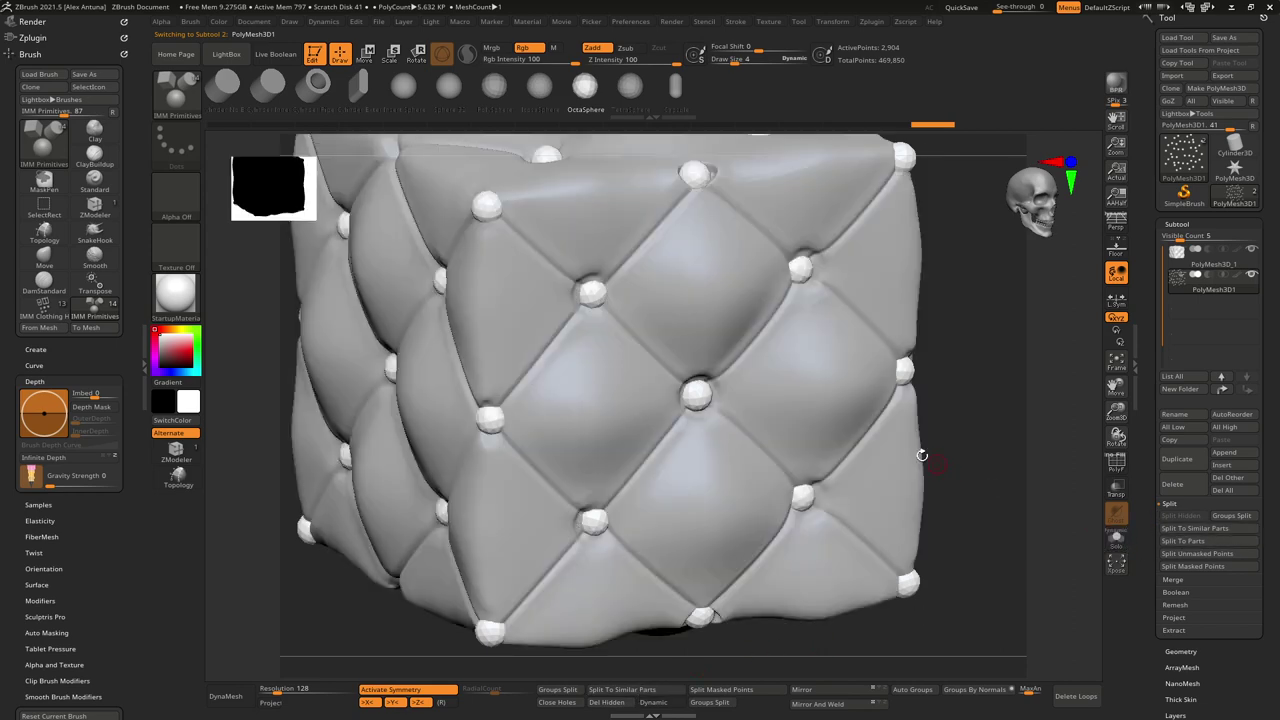
Step: Carve short creases radiating from the side face's inner buttons on the cushion subtool with the DamStandard brush, and smooth their ends
right_click_drag(716, 407, 674, 349)
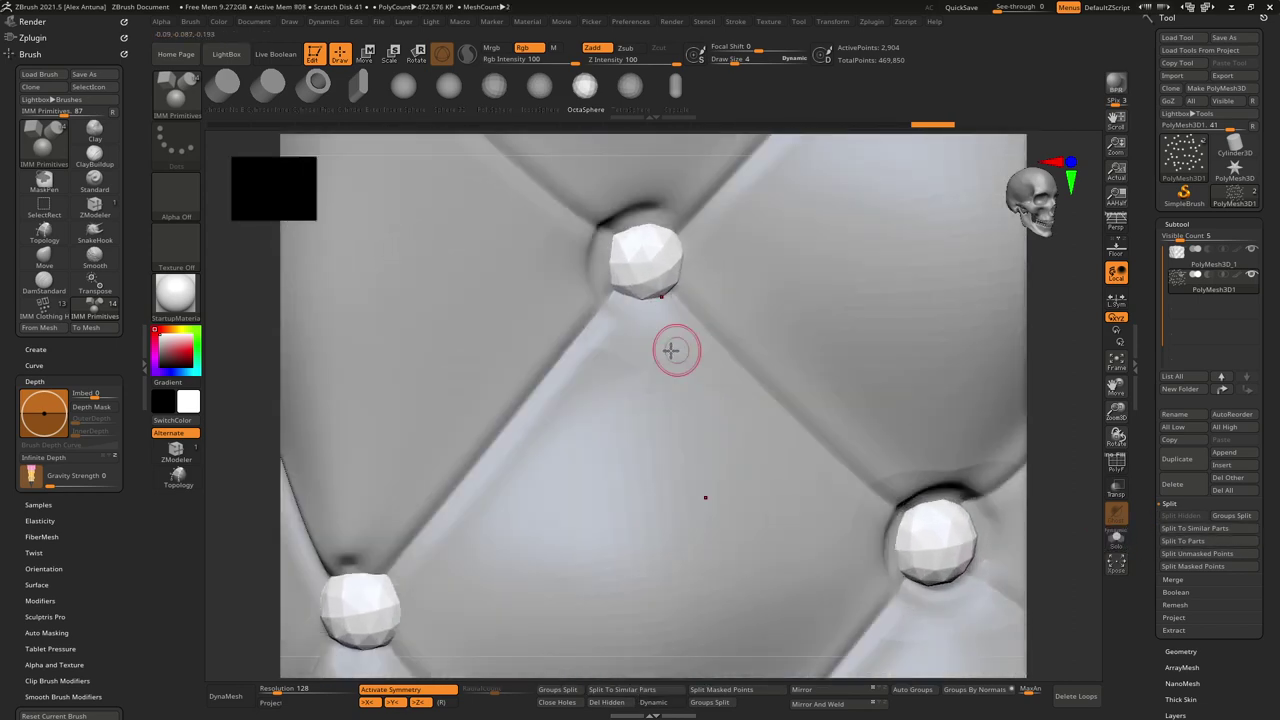
left_click(1182, 263)
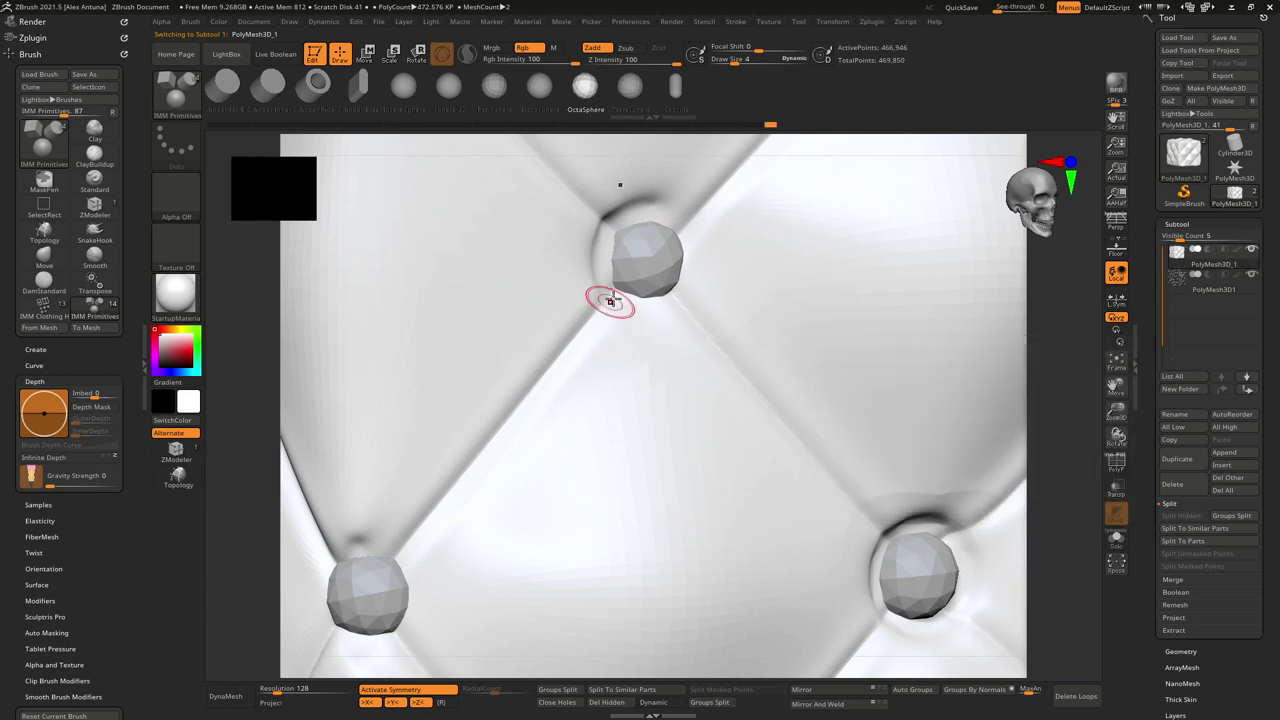
mouse_move(637, 294)
right_mouse_down()
mouse_move(611, 334)
mouse_move(643, 297)
right_mouse_up()
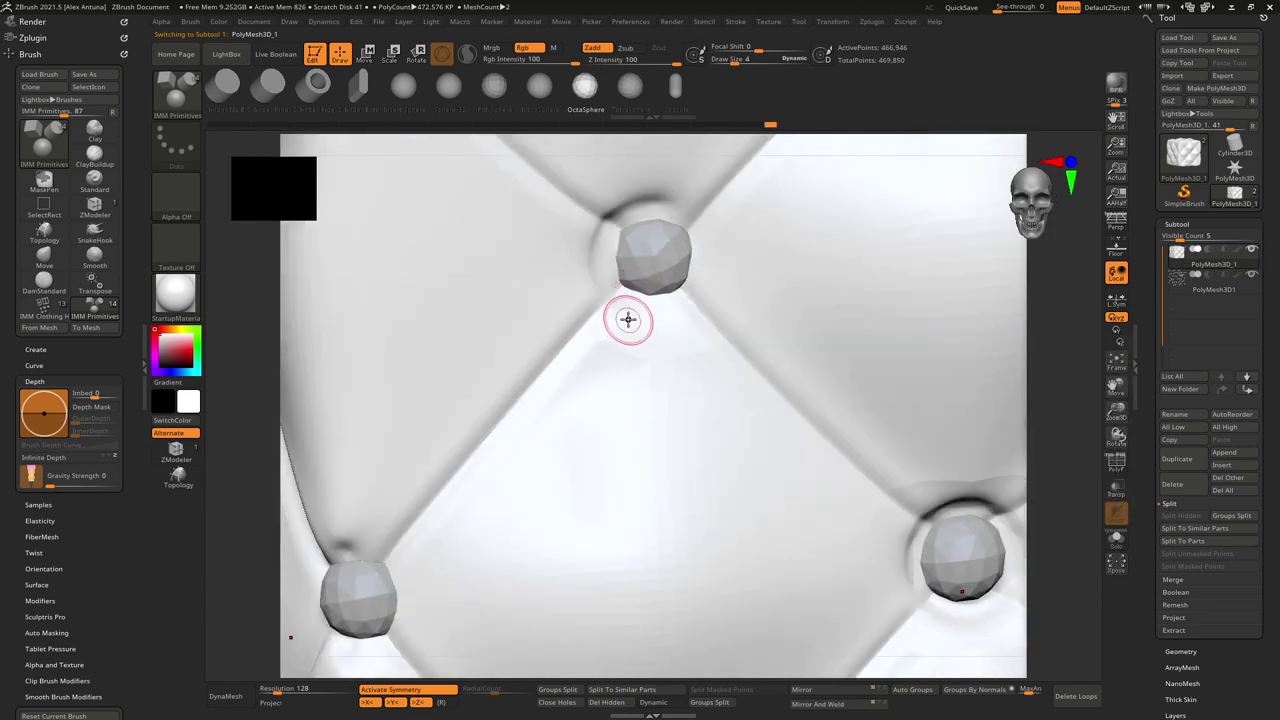
key("b")
key("d")
key("s")
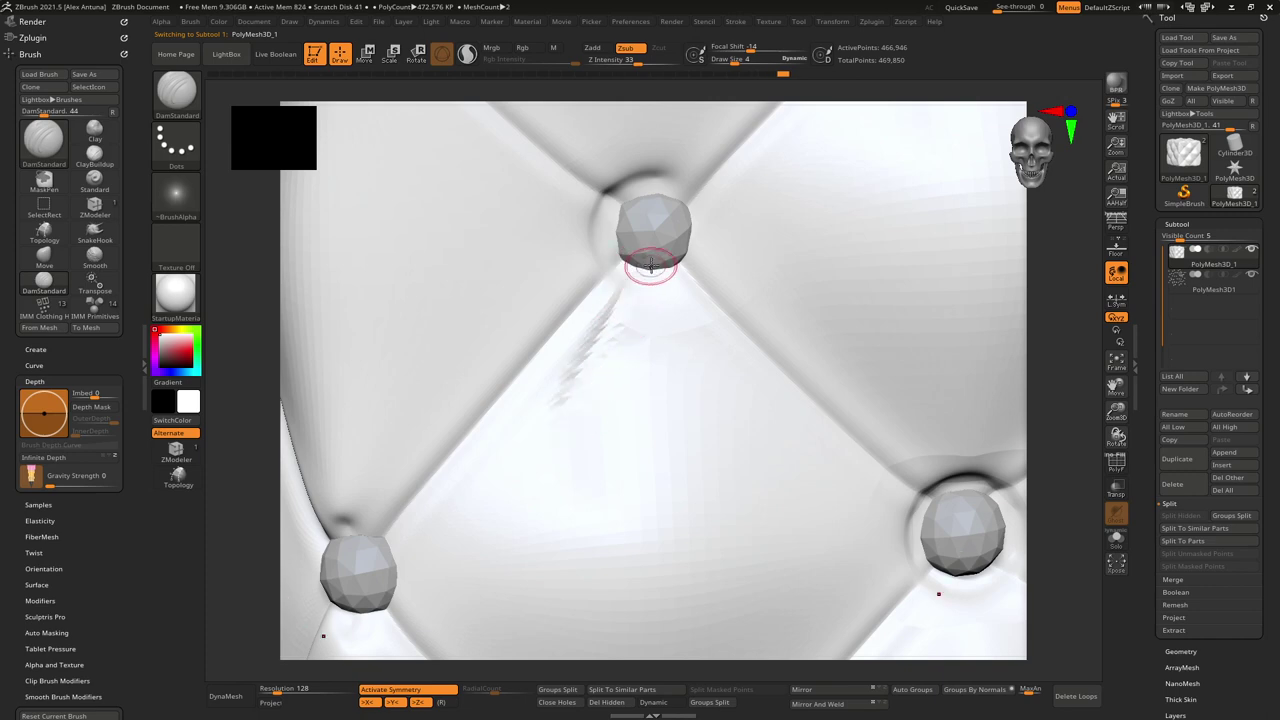
mouse_move(650, 352)
right_mouse_down("ctrl")
mouse_move(636, 287)
mouse_move(641, 361)
mouse_move(628, 362)
right_mouse_up("ctrl")
left_click_drag(620, 361, 610, 390, "shift")
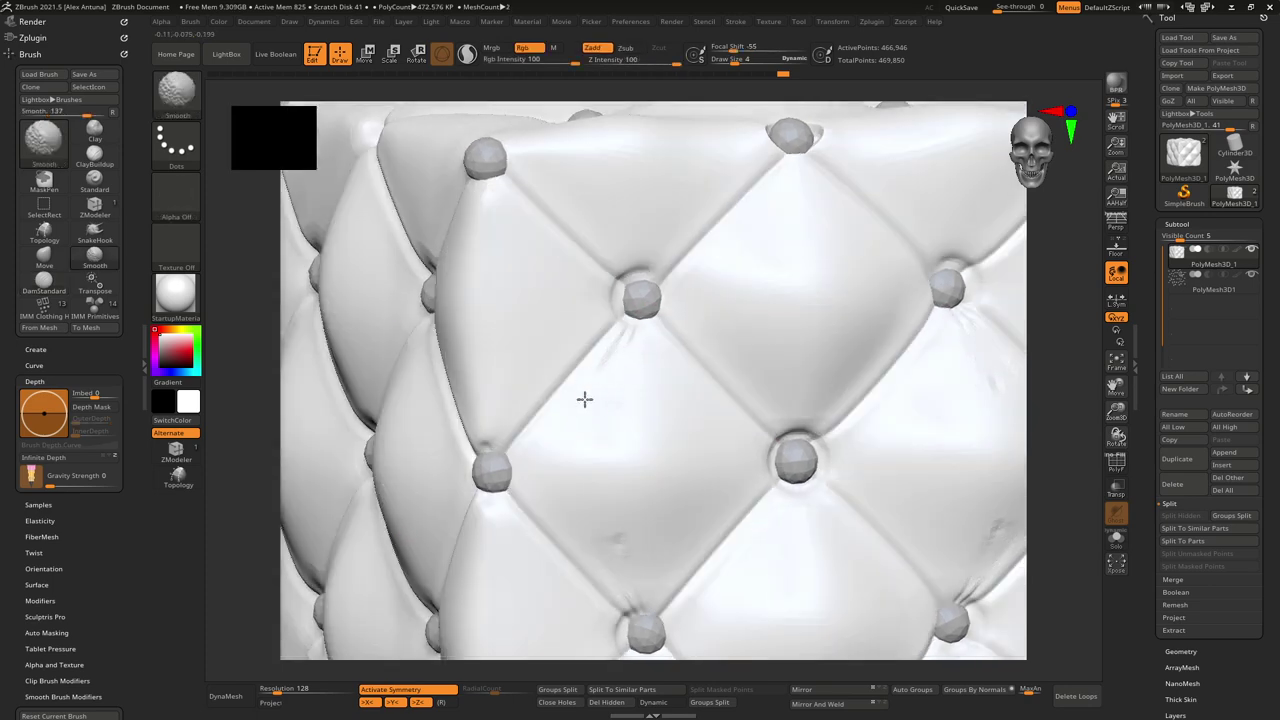
mouse_move(648, 320)
left_mouse_down()
mouse_move(697, 411)
mouse_move(652, 343)
left_mouse_up()
mouse_move(695, 387)
right_mouse_down()
mouse_move(666, 377)
mouse_move(657, 393)
right_mouse_up()
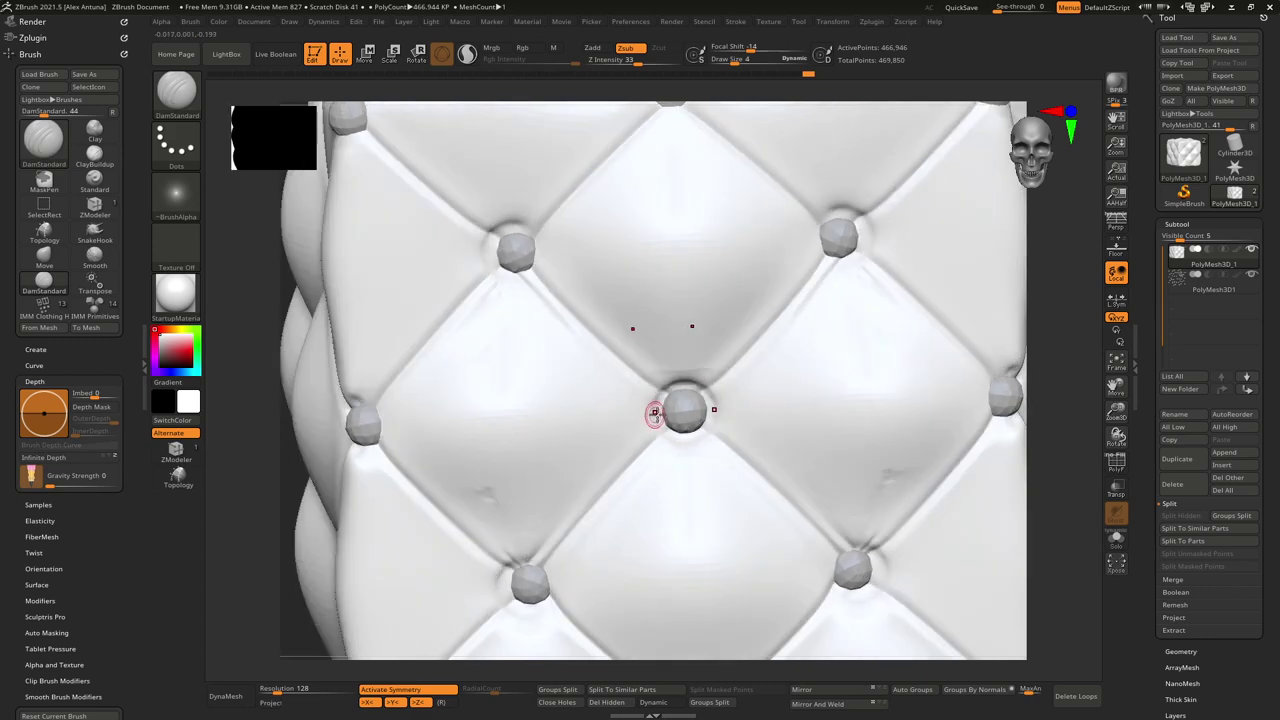
Step: Carve radiating creases around the side face's central button and the vertical edge button, and smooth out their ends
left_click_drag(582, 398, 648, 414)
left_click_drag(588, 450, 646, 430)
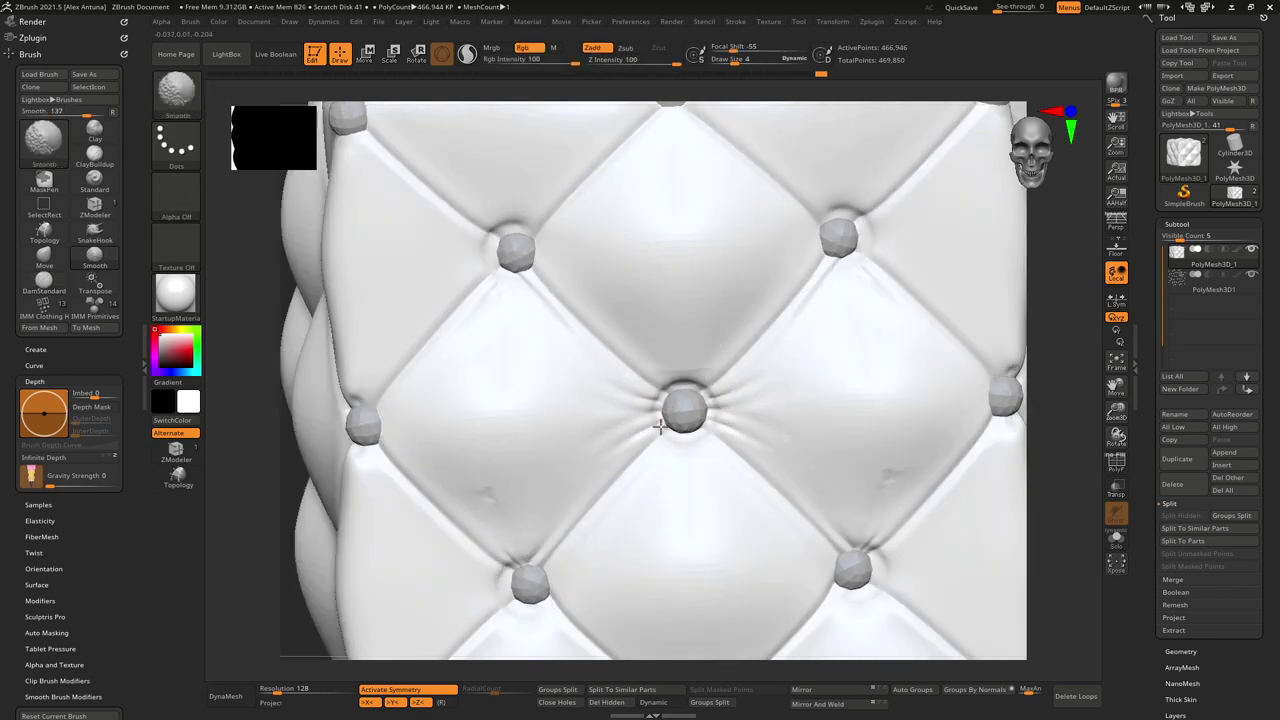
mouse_move(560, 414)
right_mouse_down()
mouse_move(603, 366)
mouse_move(531, 374)
right_mouse_up()
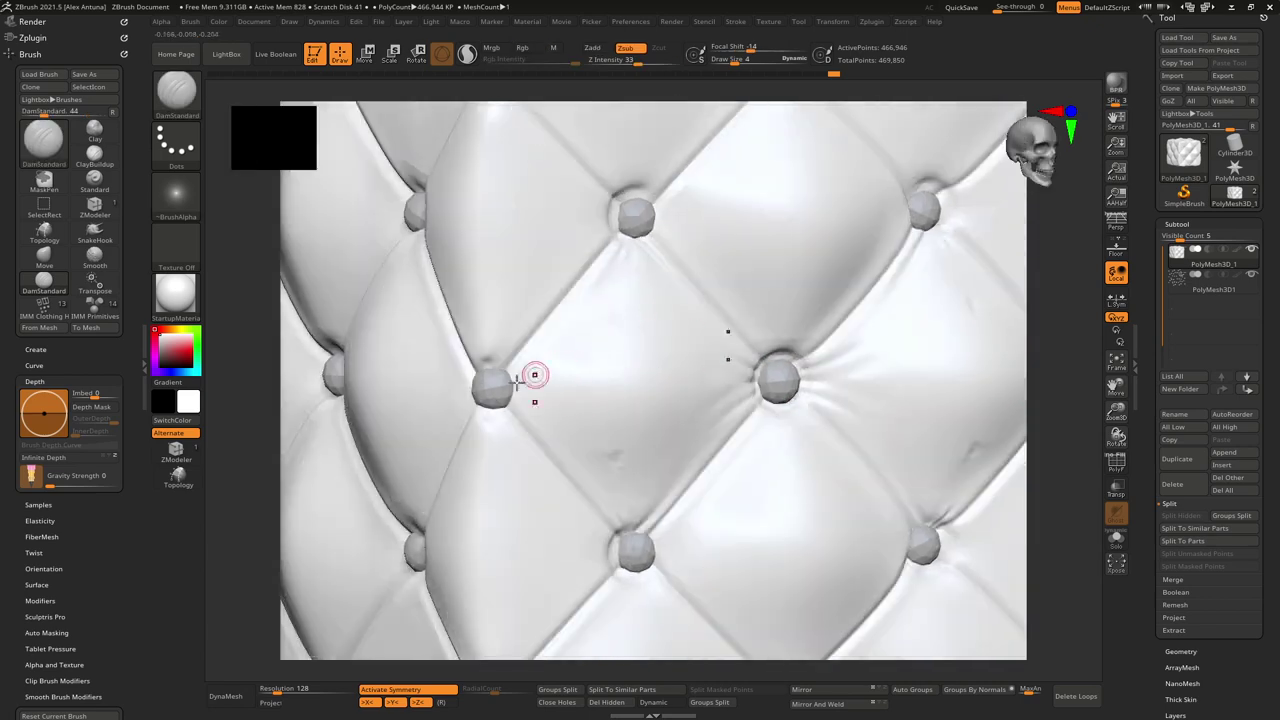
left_click_drag(495, 385, 555, 373)
left_click_drag(573, 374, 567, 377)
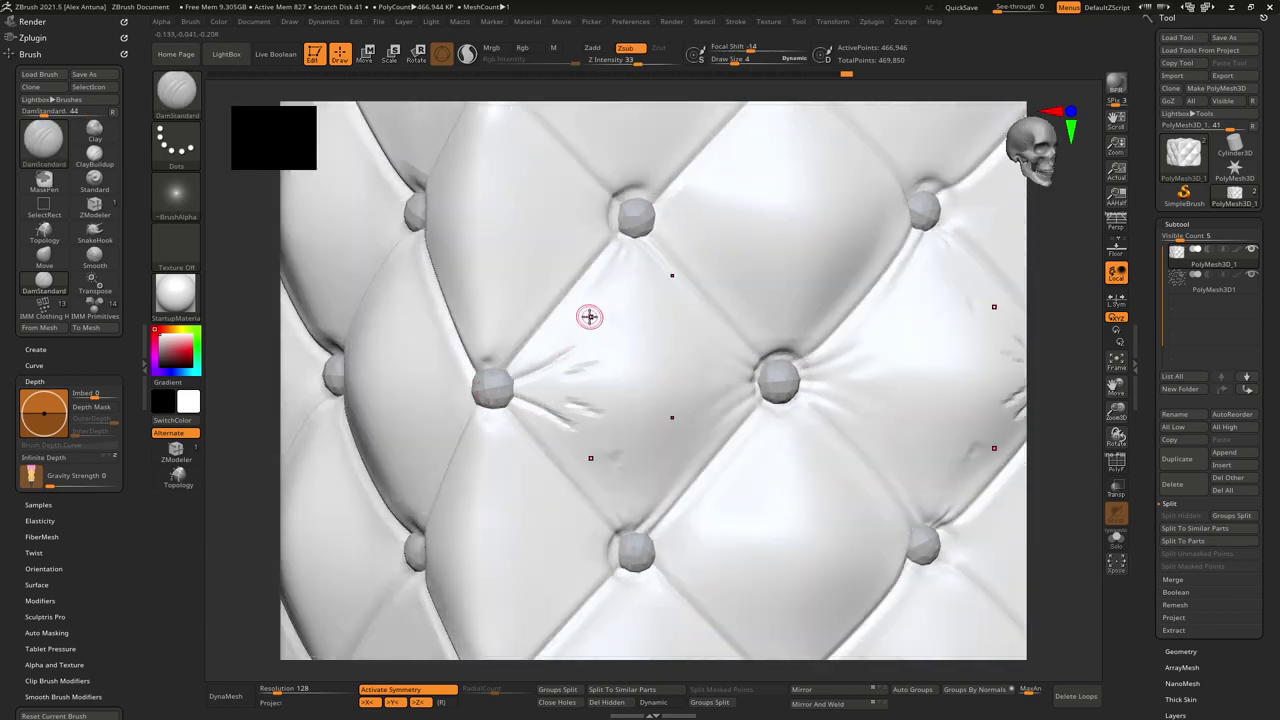
mouse_move(590, 315)
left_mouse_down()
mouse_move(550, 347)
mouse_move(582, 387)
left_mouse_up()
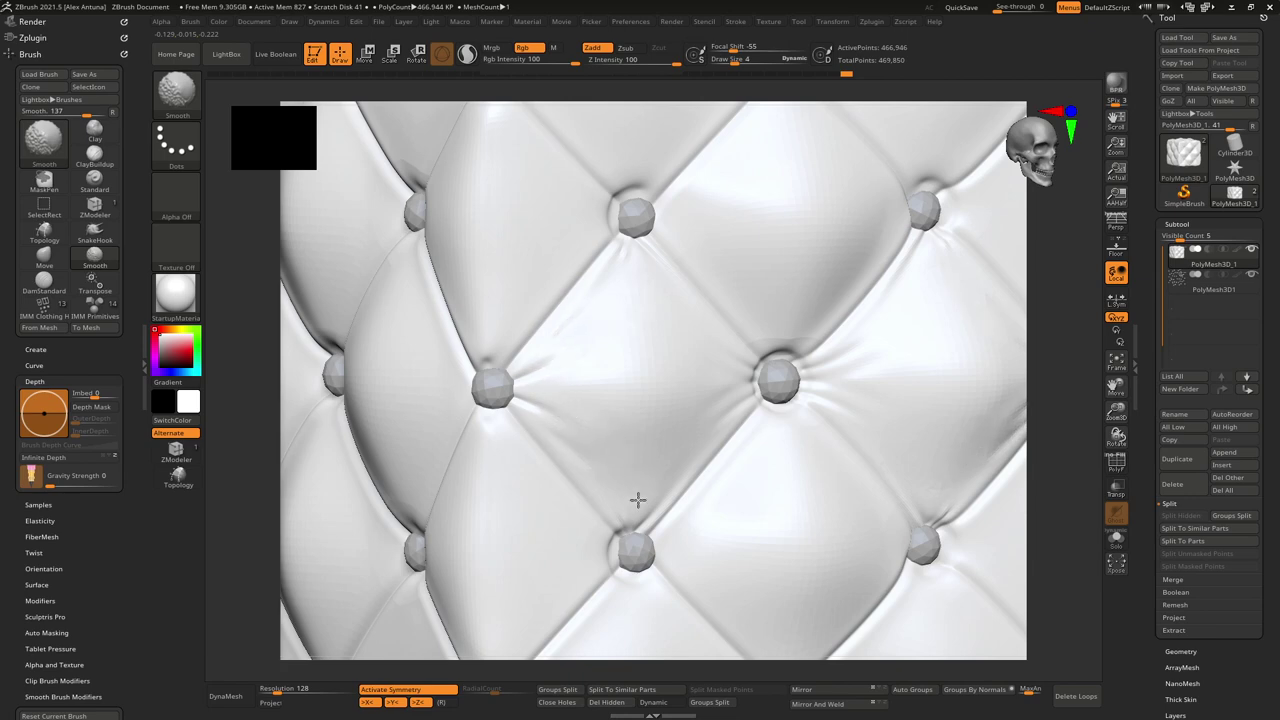
Step: Carve short creases at the front face's central button and below its top edge button with DamStandard, and smooth their ends
right_click_drag(593, 322, 648, 340)
mouse_move(648, 340)
right_mouse_down("alt")
mouse_move(551, 366)
mouse_move(537, 395)
right_mouse_up("alt")
mouse_move(694, 408)
left_mouse_down()
mouse_move(657, 346)
mouse_move(687, 357)
left_mouse_up()
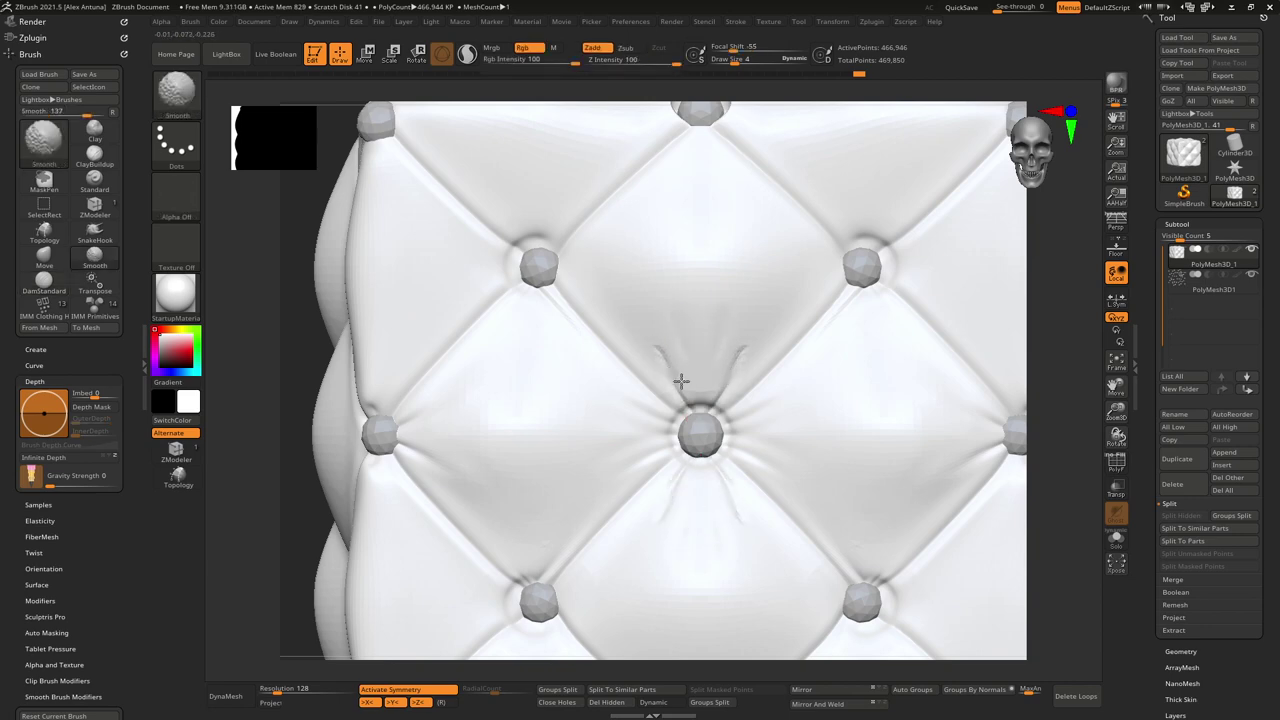
right_click_drag(685, 416, 683, 254)
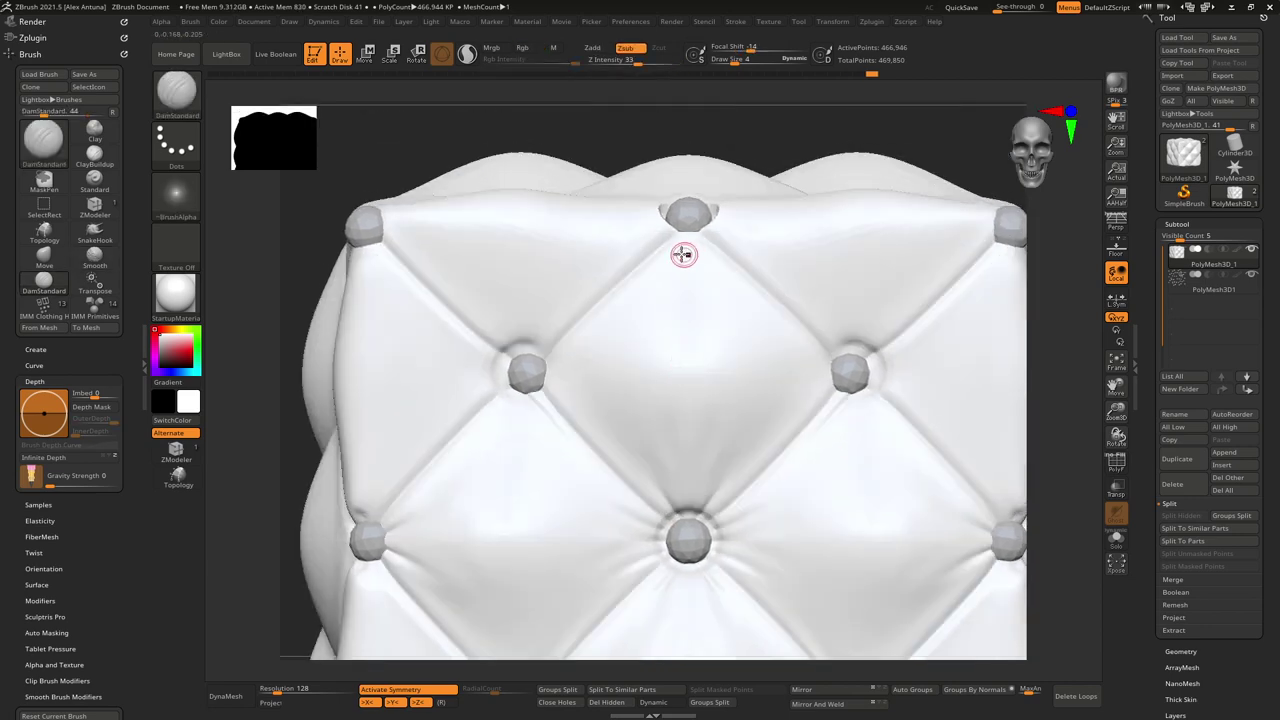
mouse_move(666, 260)
left_mouse_down()
mouse_move(623, 326)
mouse_move(675, 284)
left_mouse_up()
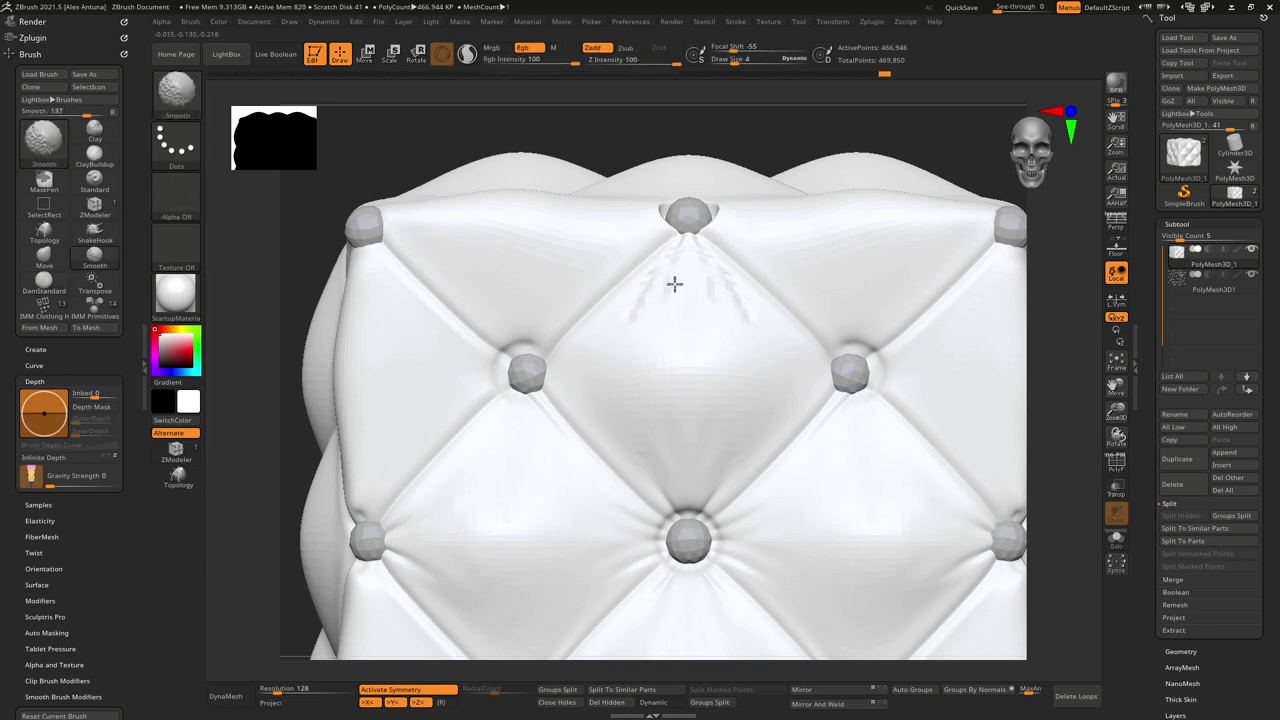
mouse_move(676, 257)
right_mouse_down()
mouse_move(686, 306)
mouse_move(640, 303)
right_mouse_up()
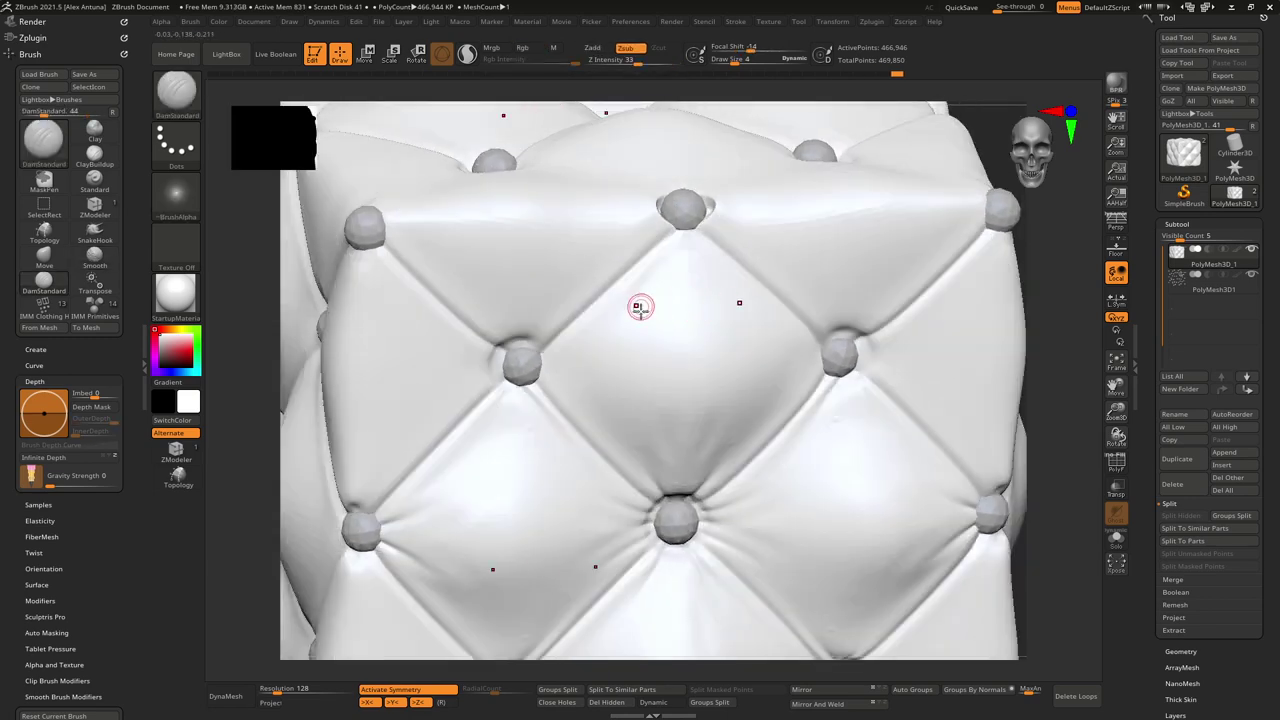
mouse_move(690, 330)
left_mouse_down("shift")
mouse_move(674, 303)
mouse_move(620, 352)
left_mouse_up("shift")
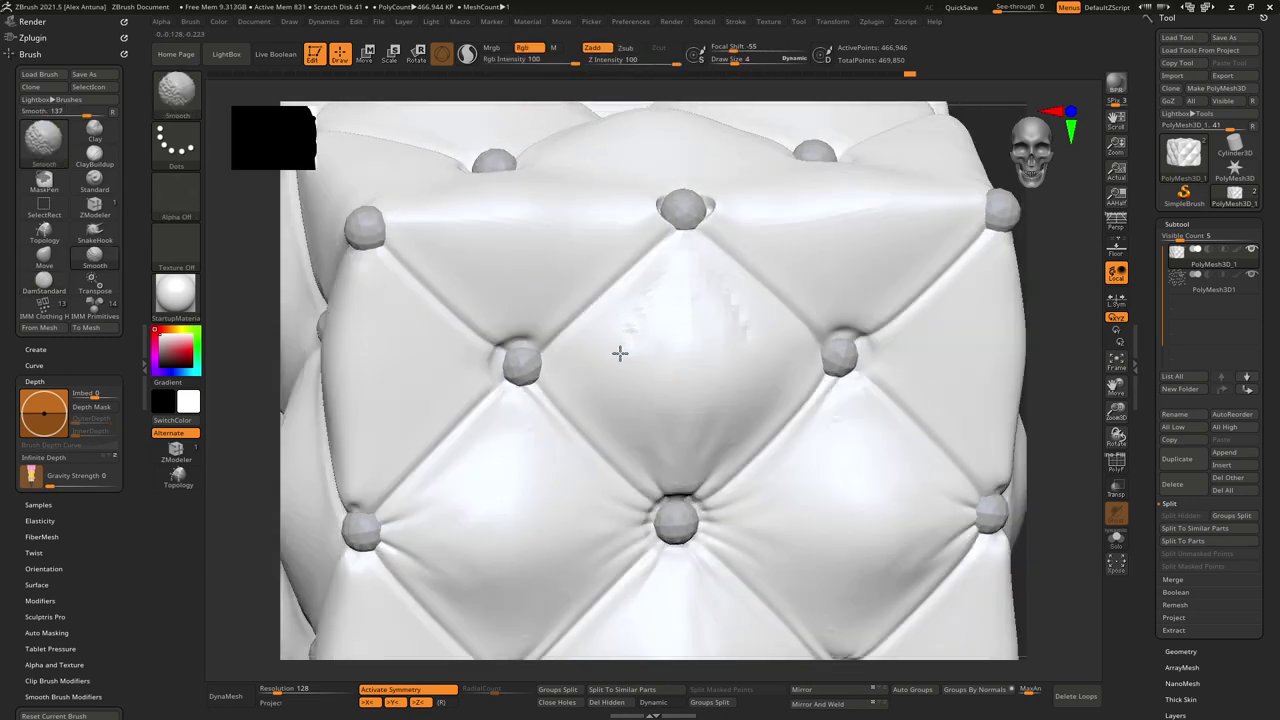
Step: Carve short creases fanning above and beside the front face's upper inner buttons, and smooth them out
mouse_move(640, 327)
right_mouse_down()
mouse_move(694, 306)
mouse_move(572, 281)
right_mouse_up()
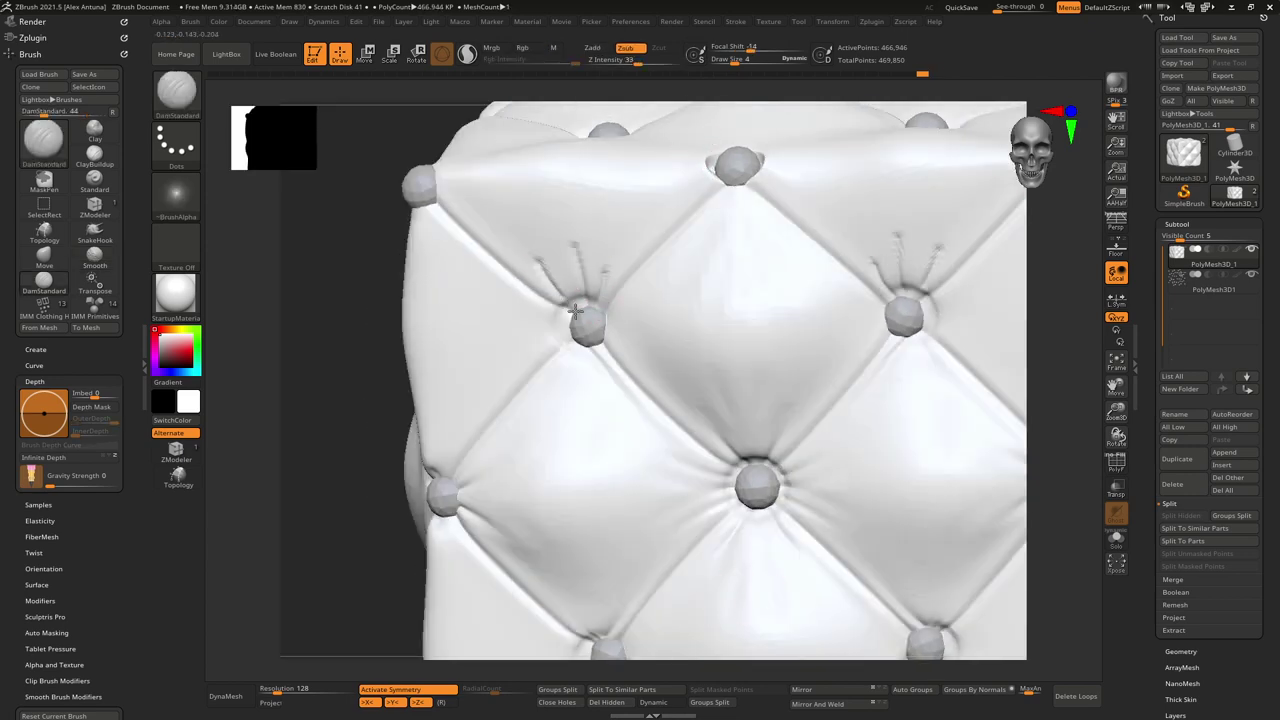
key("shift")
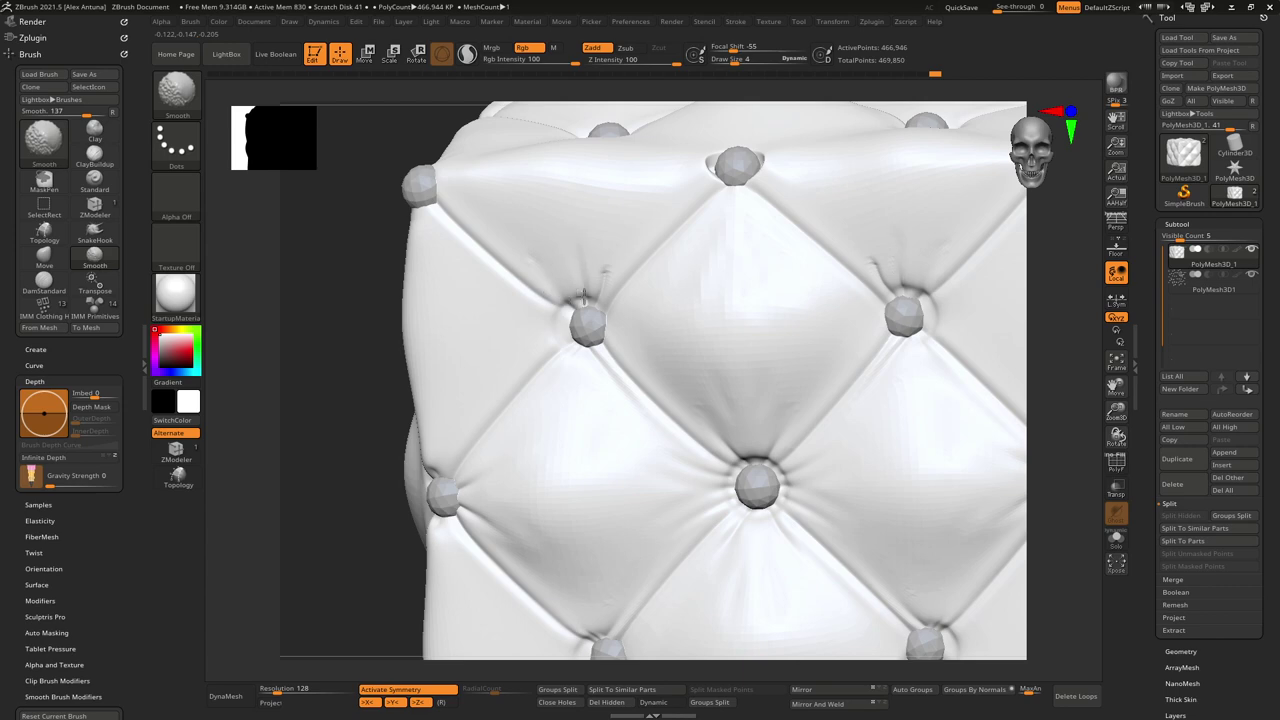
mouse_move(557, 269)
right_mouse_down()
mouse_move(586, 277)
mouse_move(557, 303)
right_mouse_up()
mouse_move(616, 297)
left_mouse_down()
mouse_move(515, 324)
mouse_move(563, 294)
mouse_move(540, 298)
left_mouse_up()
mouse_move(510, 233)
left_mouse_down()
mouse_move(600, 281)
mouse_move(531, 260)
mouse_move(565, 282)
mouse_move(523, 311)
mouse_move(548, 333)
left_mouse_up()
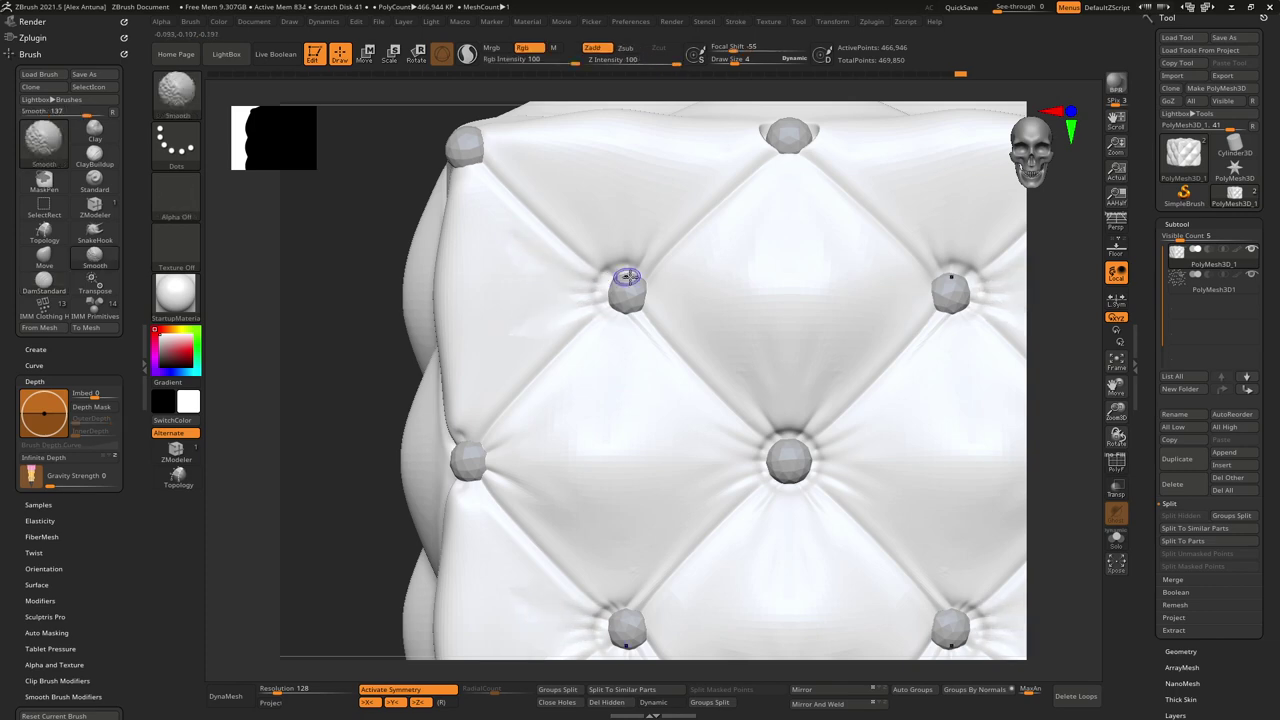
Step: Carve creases around the side face's upper inner button, towards the top edge and the middle panel, and soften them
mouse_move(626, 277)
right_mouse_down()
mouse_move(651, 289)
mouse_move(609, 287)
right_mouse_up()
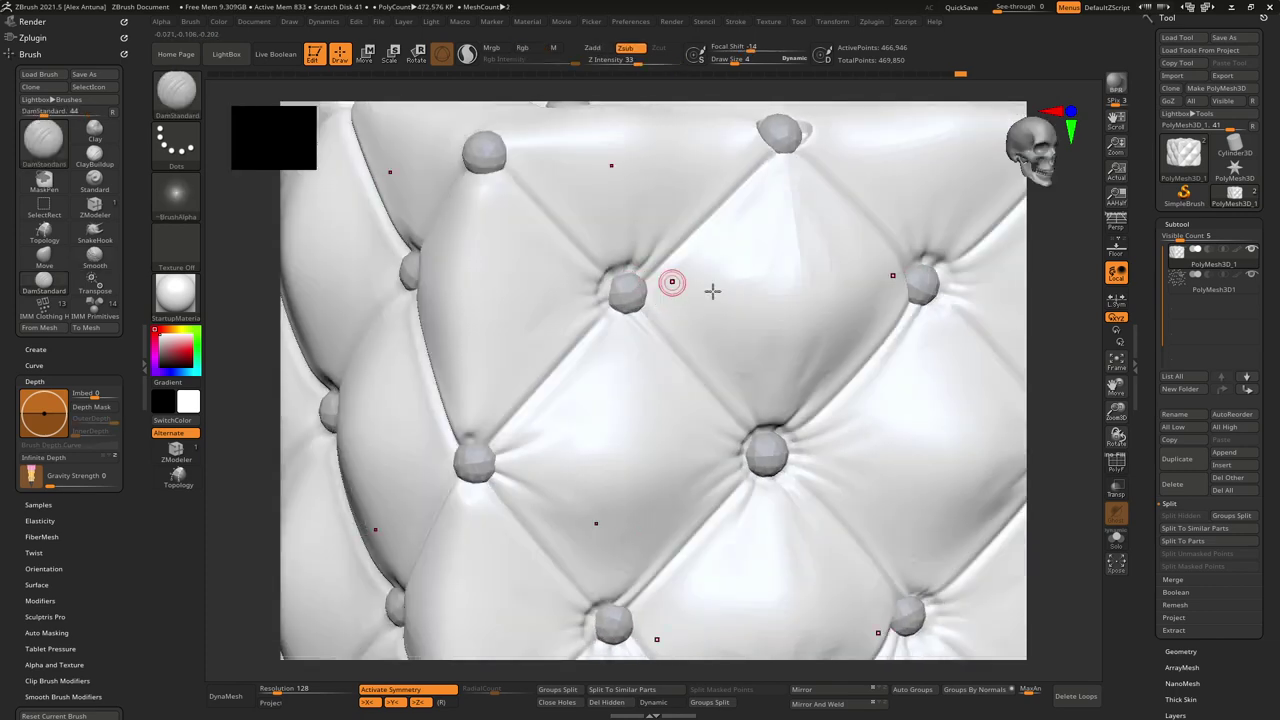
right_click_drag(790, 355, 693, 230, "alt")
right_click_drag(906, 308, 721, 327, "shift")
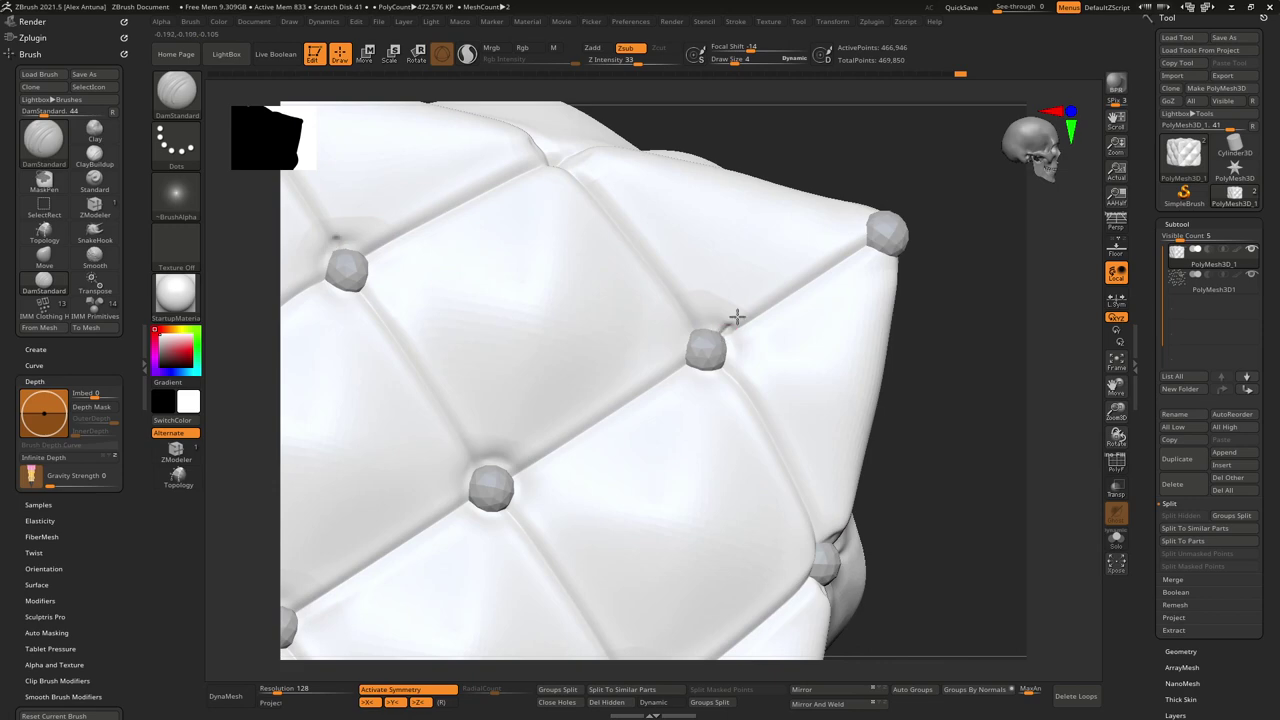
mouse_move(737, 317)
left_mouse_down()
mouse_move(747, 302)
mouse_move(716, 320)
left_mouse_up()
left_click_drag(700, 255, 708, 316)
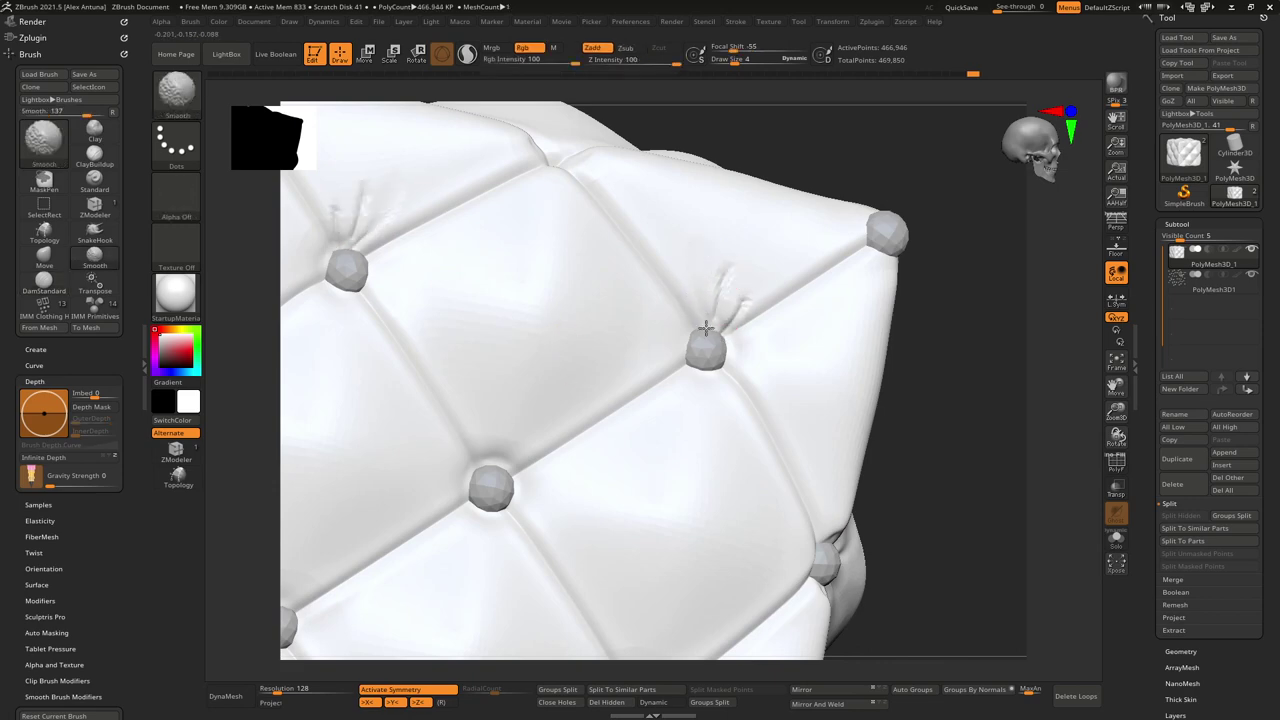
mouse_move(719, 342)
right_mouse_down()
mouse_move(680, 314)
mouse_move(731, 336)
right_mouse_up()
left_click_drag(656, 347, 745, 327)
mouse_move(671, 266)
left_mouse_down()
mouse_move(757, 328)
mouse_move(720, 301)
mouse_move(657, 340)
mouse_move(714, 340)
left_mouse_up()
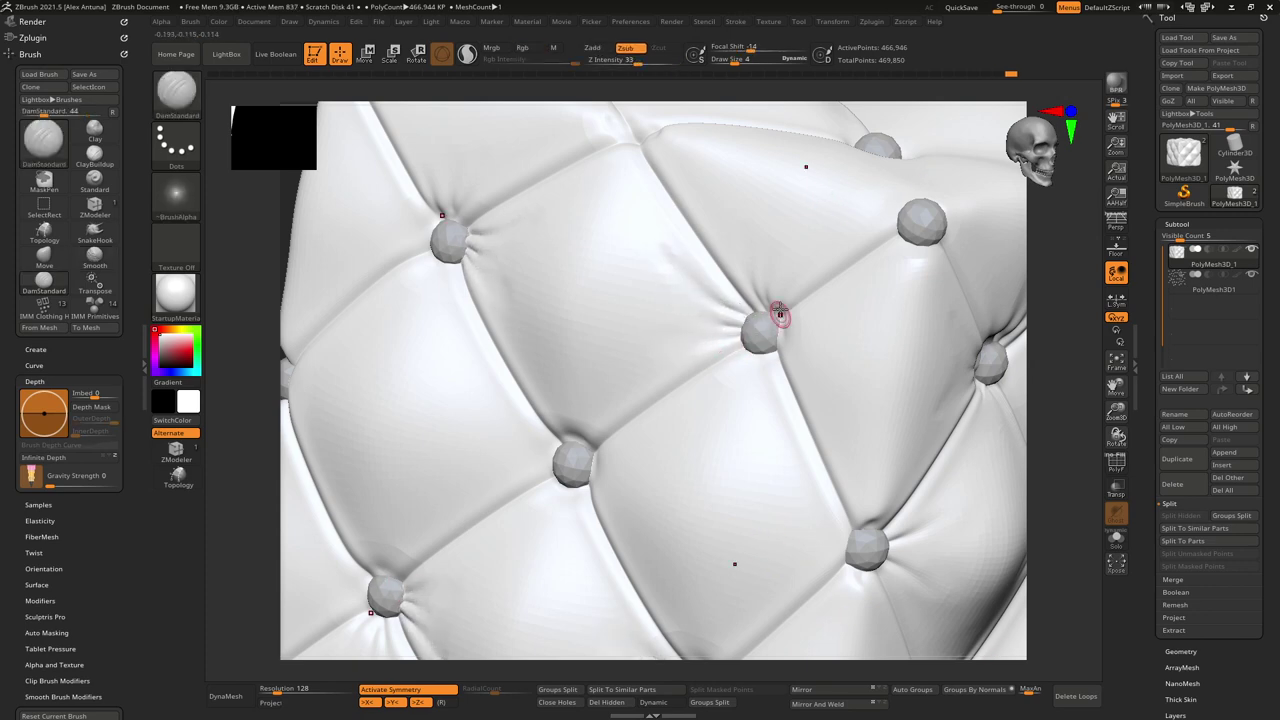
Step: Select the Standard brush and reset all brushes to their default settings
key("b")
key("s")
key("t")
left_click(175, 90)
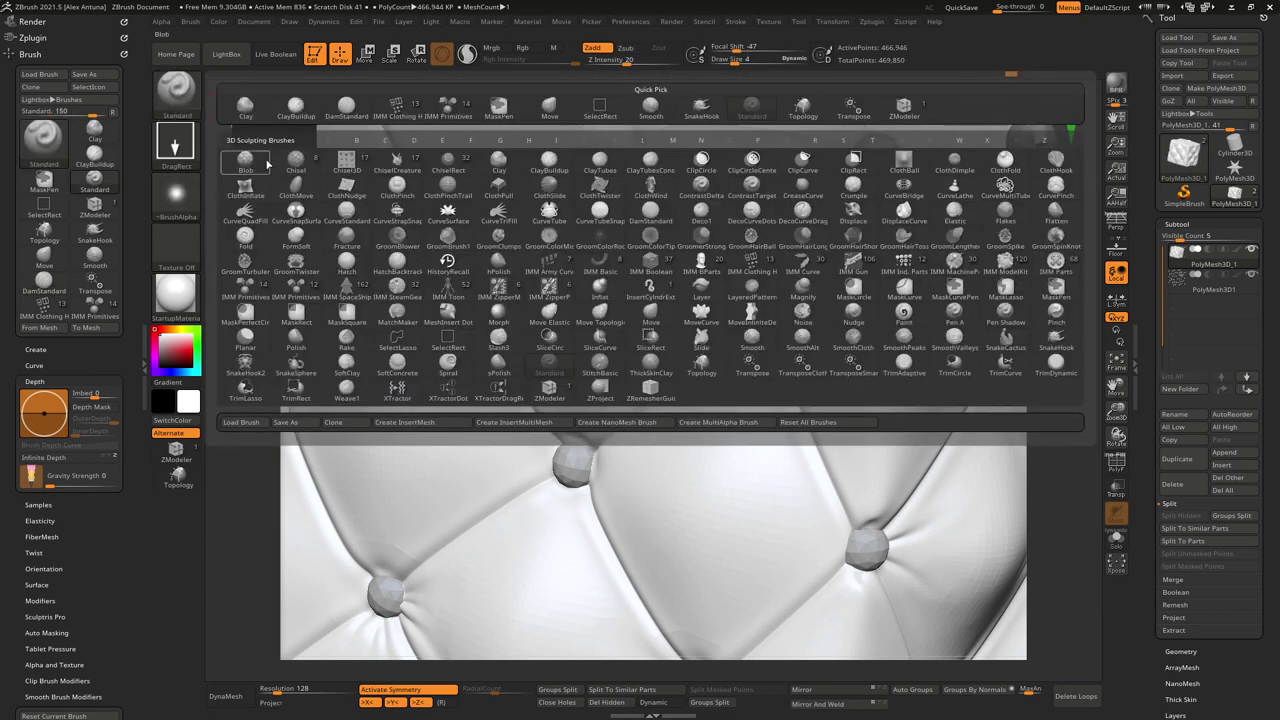
left_click(808, 422)
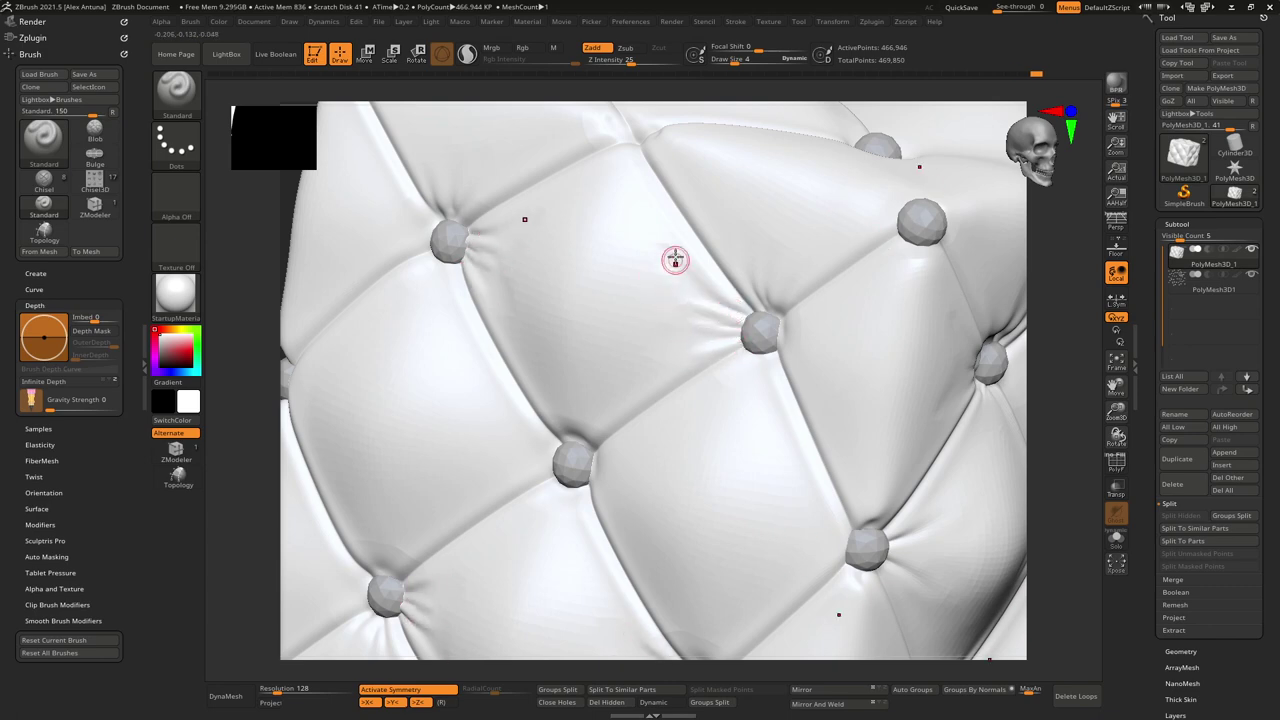
key("shift")
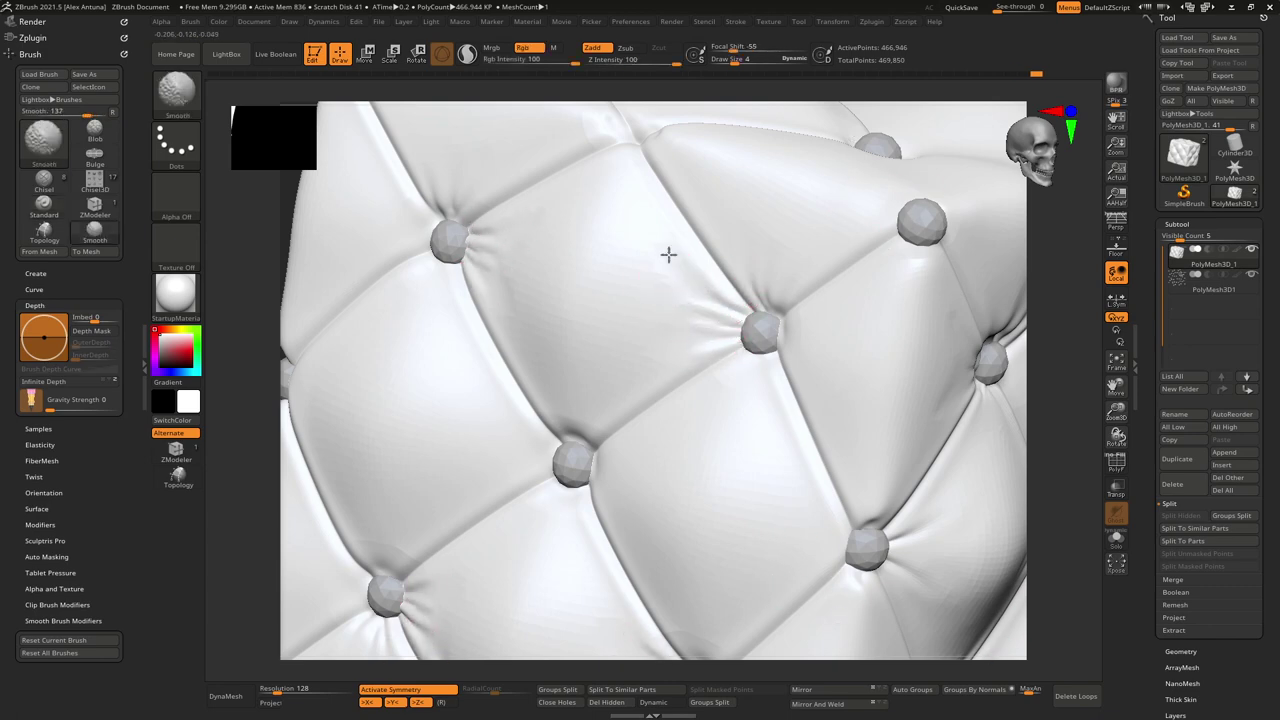
Step: Carve creases running down from the side face's upper inner buttons with the DamStandard brush, and blend their ends
mouse_move(700, 286)
right_mouse_down()
mouse_move(754, 289)
mouse_move(742, 333)
right_mouse_up()
key("b")
key("d")
key("s")
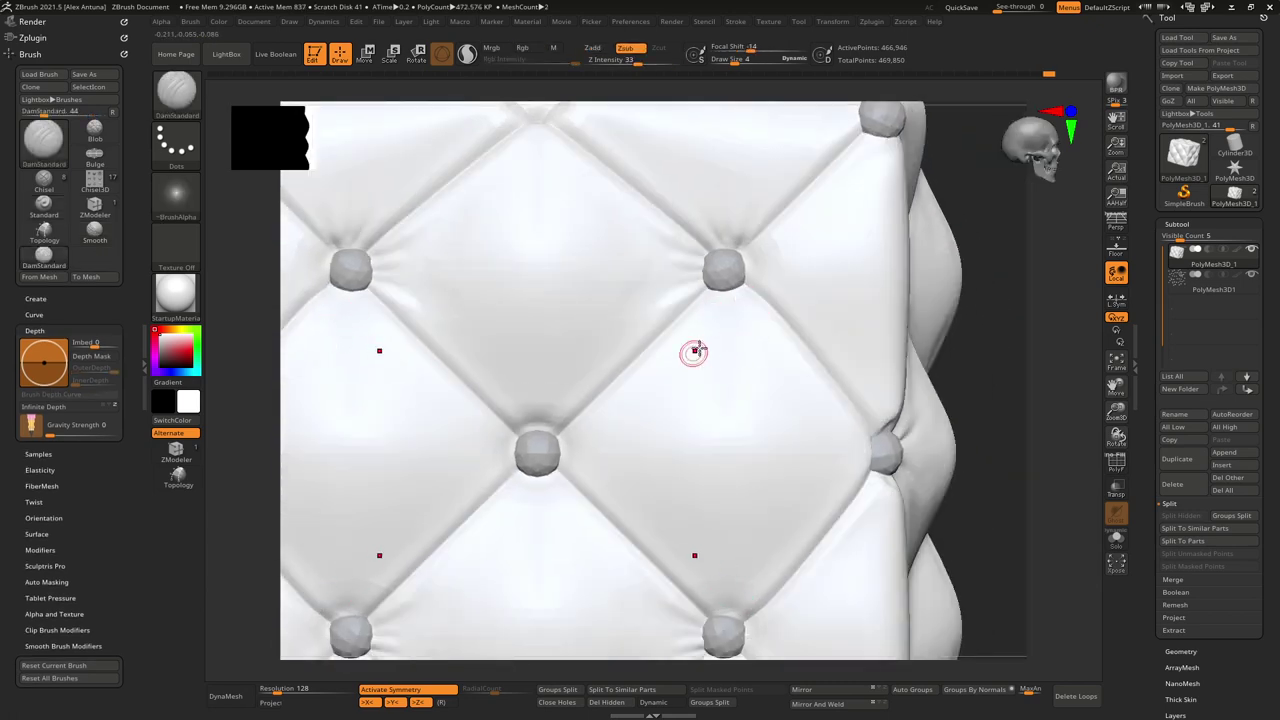
mouse_move(712, 298)
left_mouse_down()
mouse_move(704, 356)
mouse_move(726, 370)
left_mouse_up()
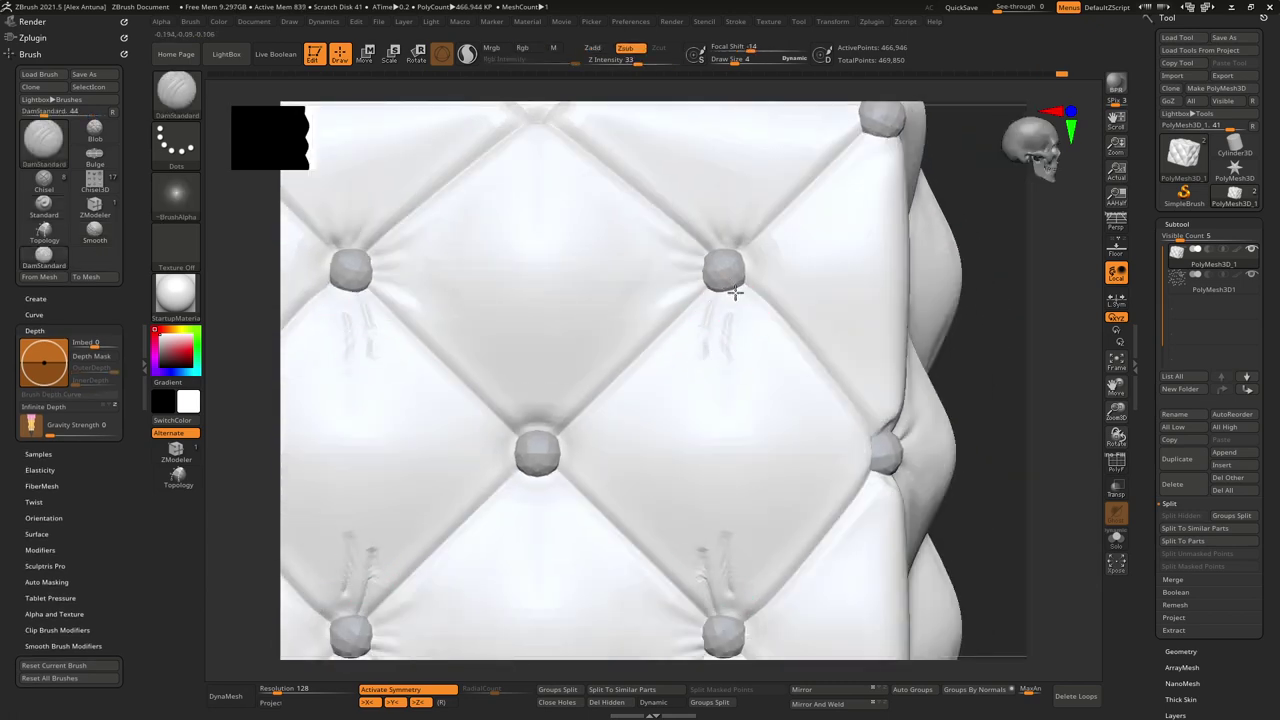
left_click_drag(736, 291, 785, 379)
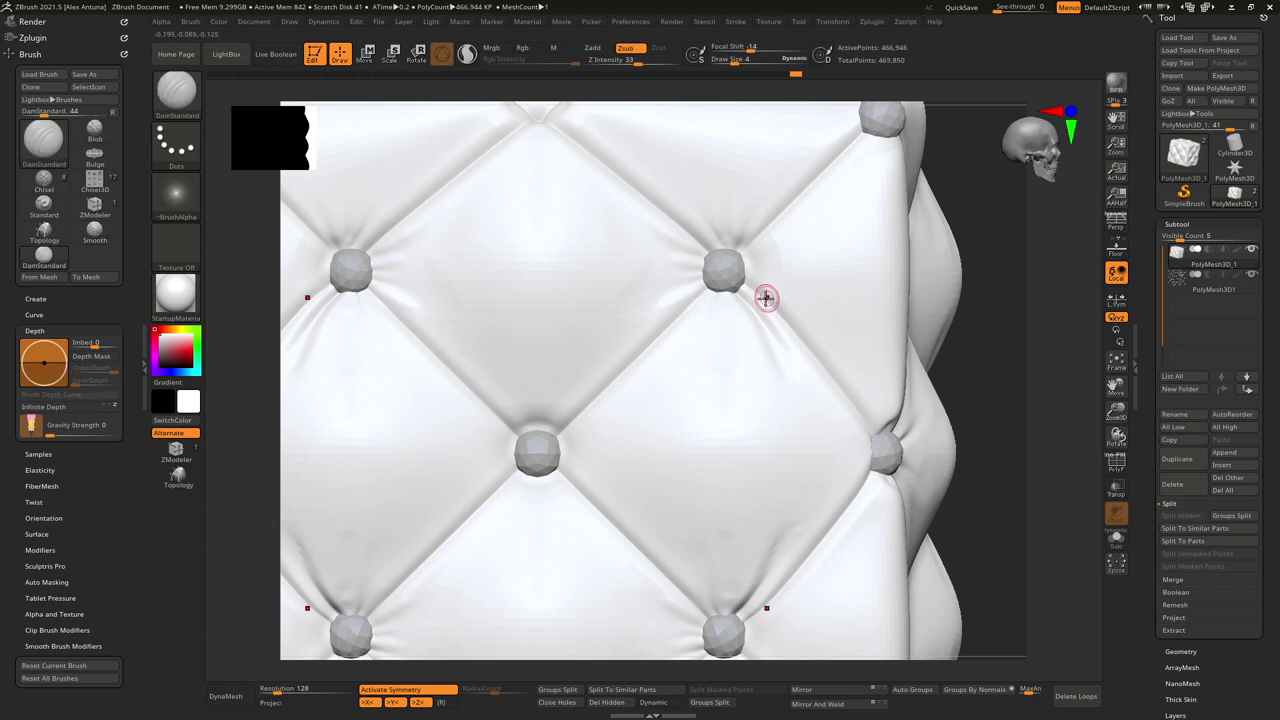
Step: Raise soft folds between the creases below the side face's upper inner buttons with the Standard brush, and smooth them
key("b")
key("s")
key("t")
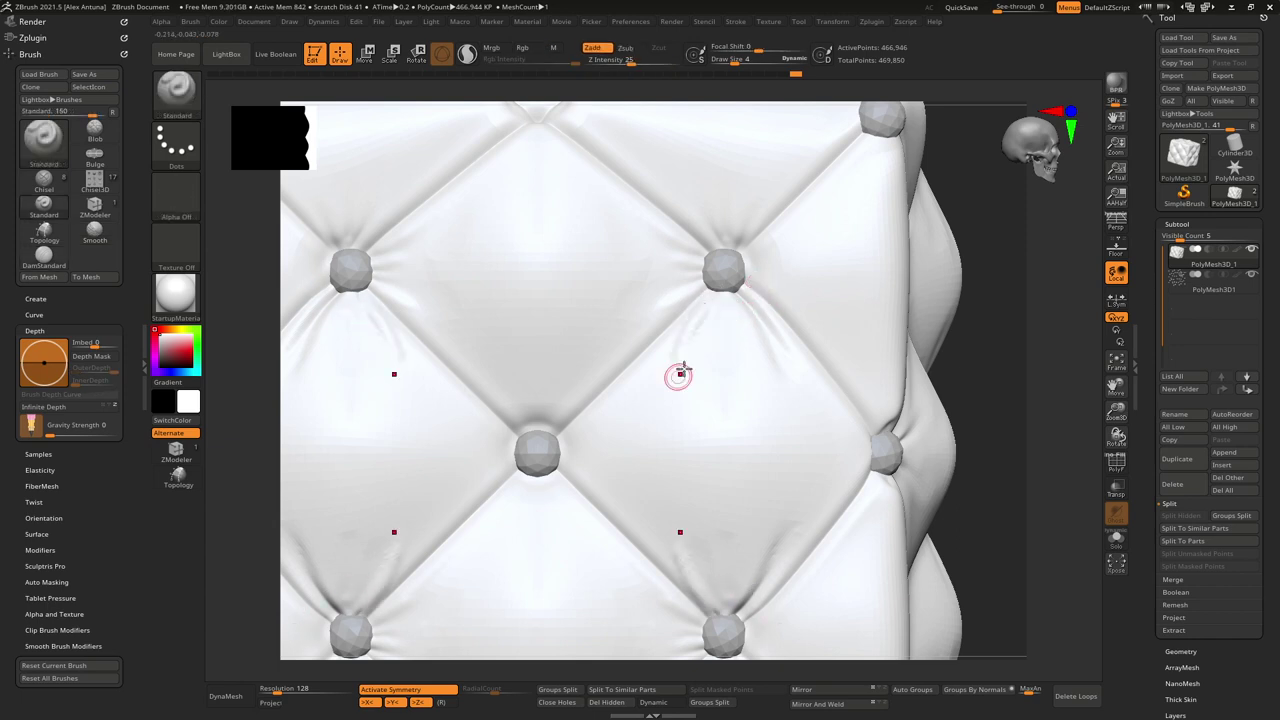
key("shift")
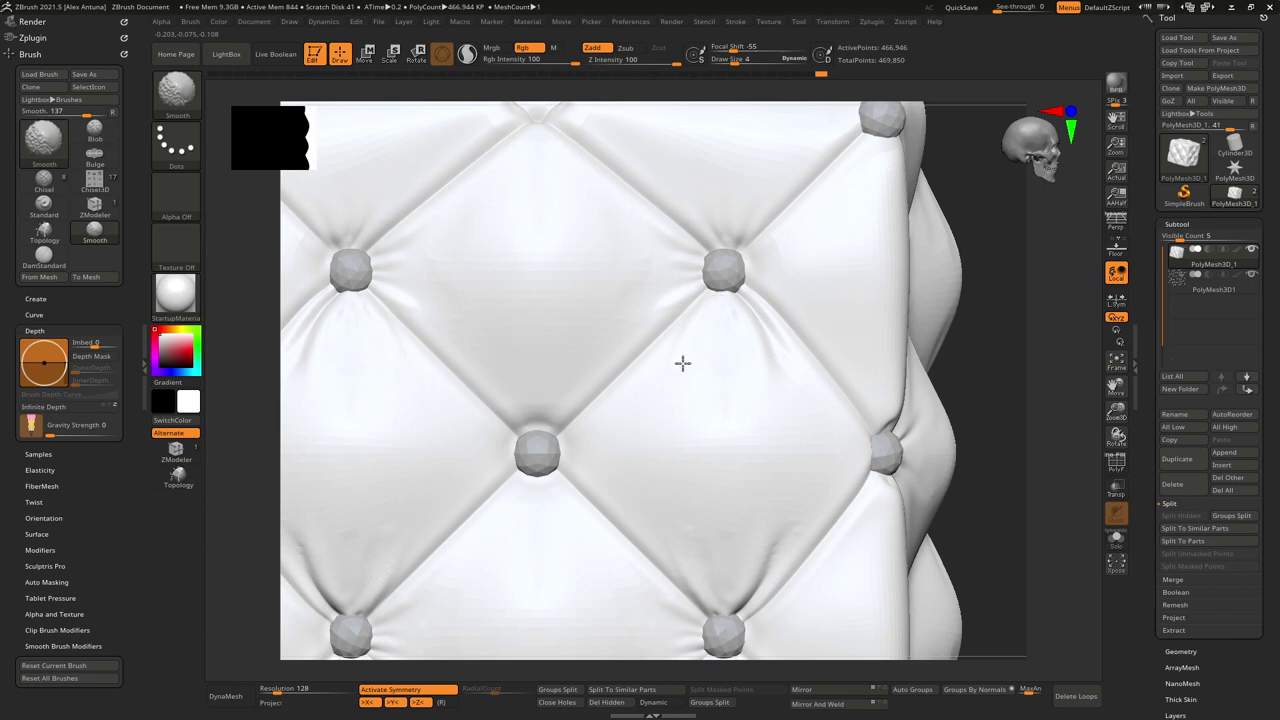
Step: Turn to the cushion's top face and set its mesh one subdivision level below the highest
mouse_move(749, 337)
right_mouse_down()
mouse_move(789, 306)
mouse_move(777, 463)
mouse_move(846, 297)
mouse_move(786, 309)
mouse_move(757, 370)
mouse_move(803, 383)
mouse_move(717, 403)
mouse_move(723, 374)
mouse_move(645, 408)
right_mouse_up()
mouse_move(589, 360)
right_mouse_down()
mouse_move(559, 390)
mouse_move(580, 352)
right_mouse_up()
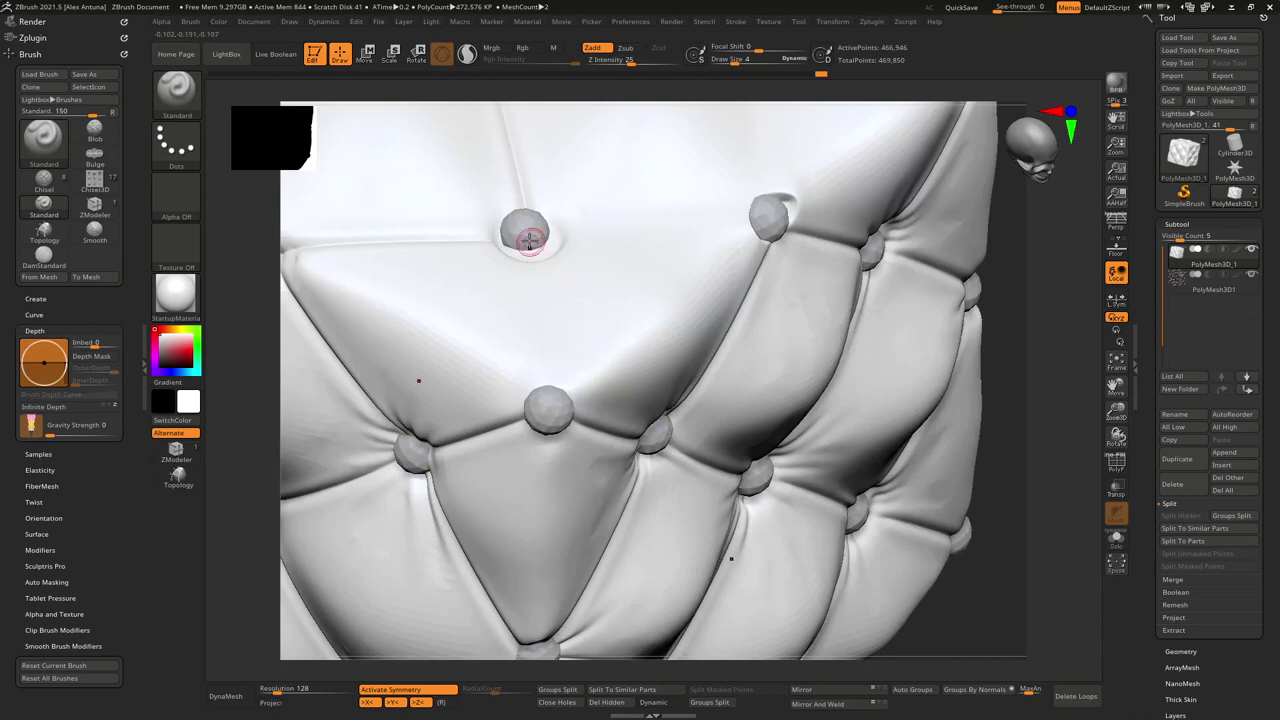
key("shift+d")
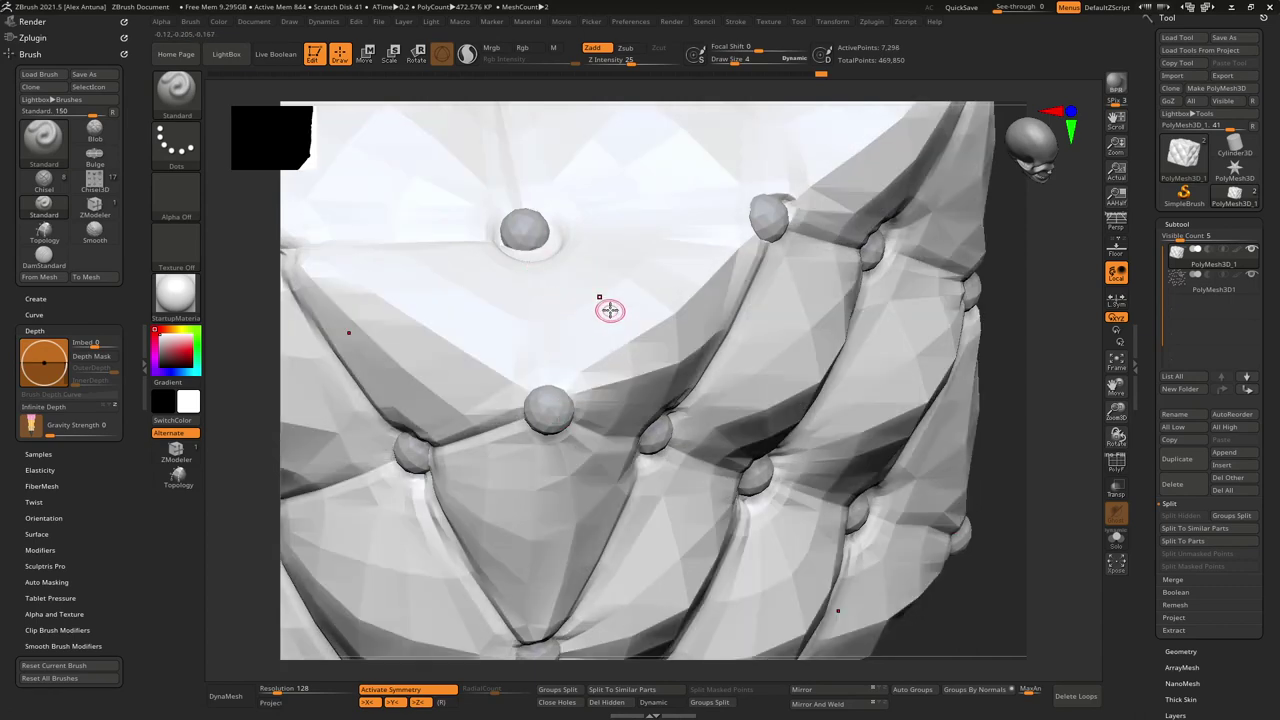
key("d")
key("d")
key("d")
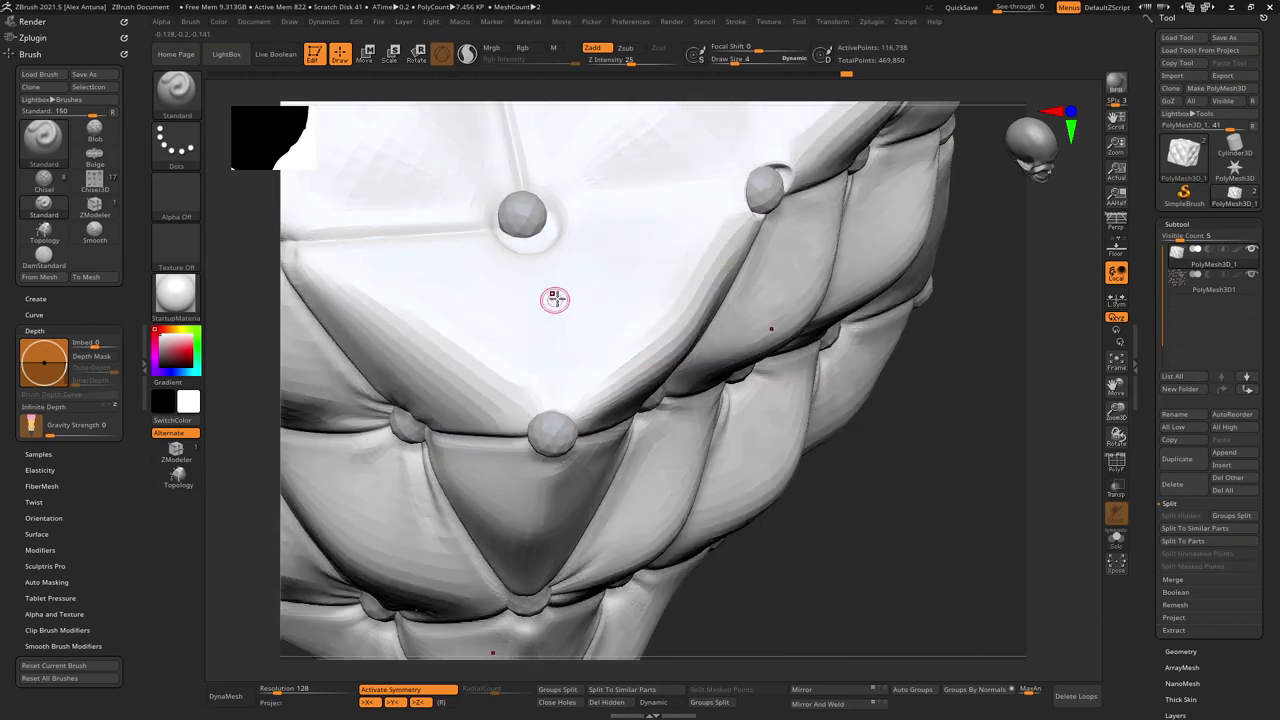
key("b")
key("c")
key("b")
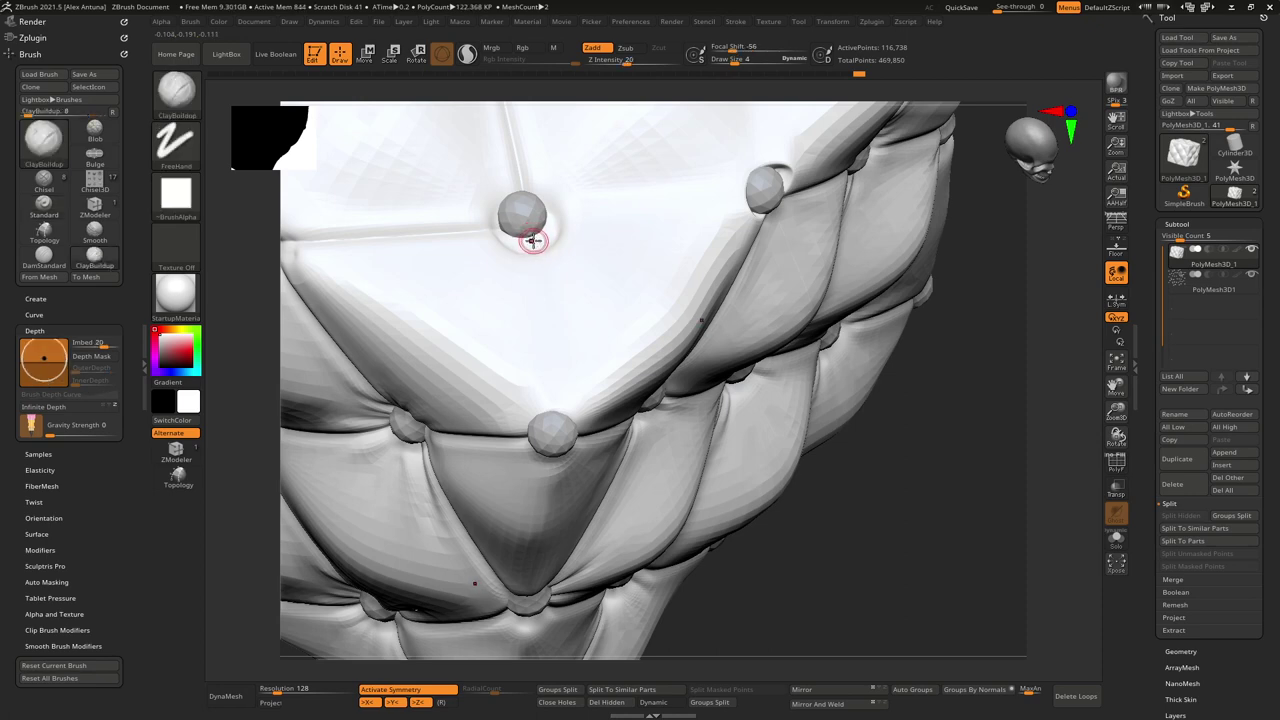
Step: Carve straight seams from the top face's inner buttons to the corner and edge buttons with DamStandard at draw size 8
key("b")
key("d")
key("s")
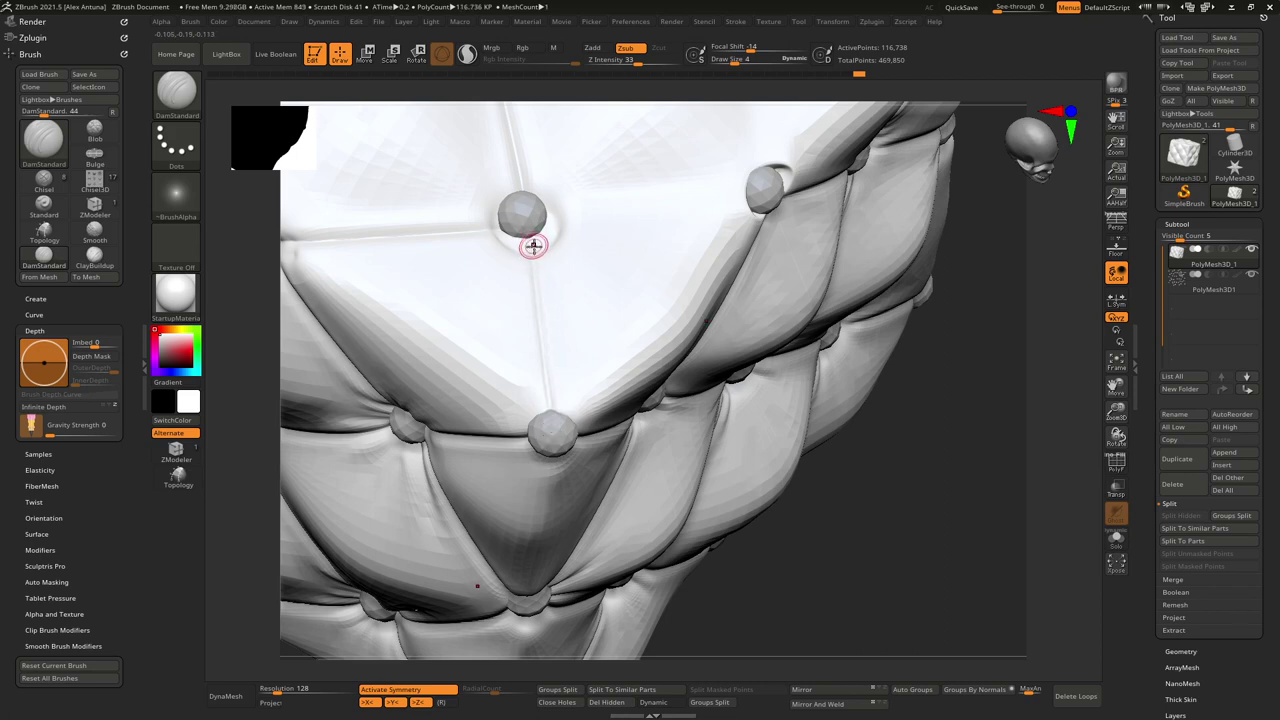
key("bracketright")
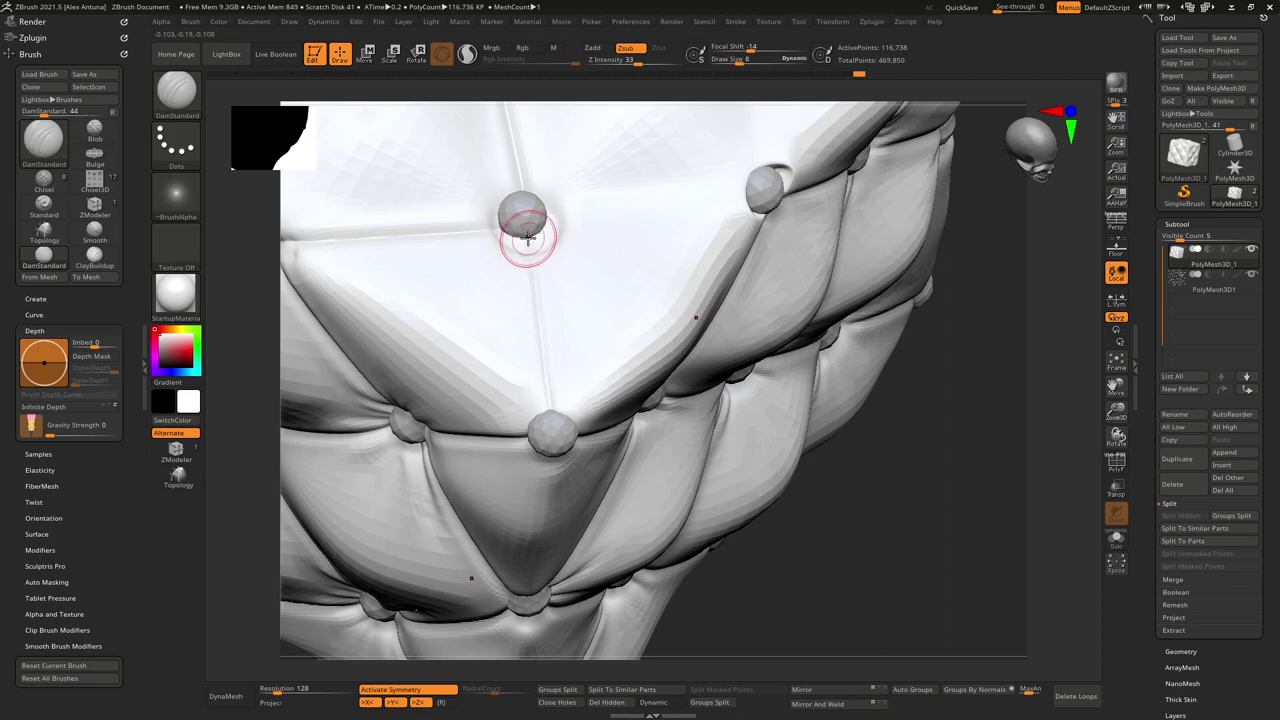
left_click_drag(550, 432, 556, 428)
mouse_move(556, 428)
right_mouse_down()
mouse_move(586, 326)
mouse_move(563, 340)
mouse_move(587, 361)
mouse_move(600, 349)
right_mouse_up()
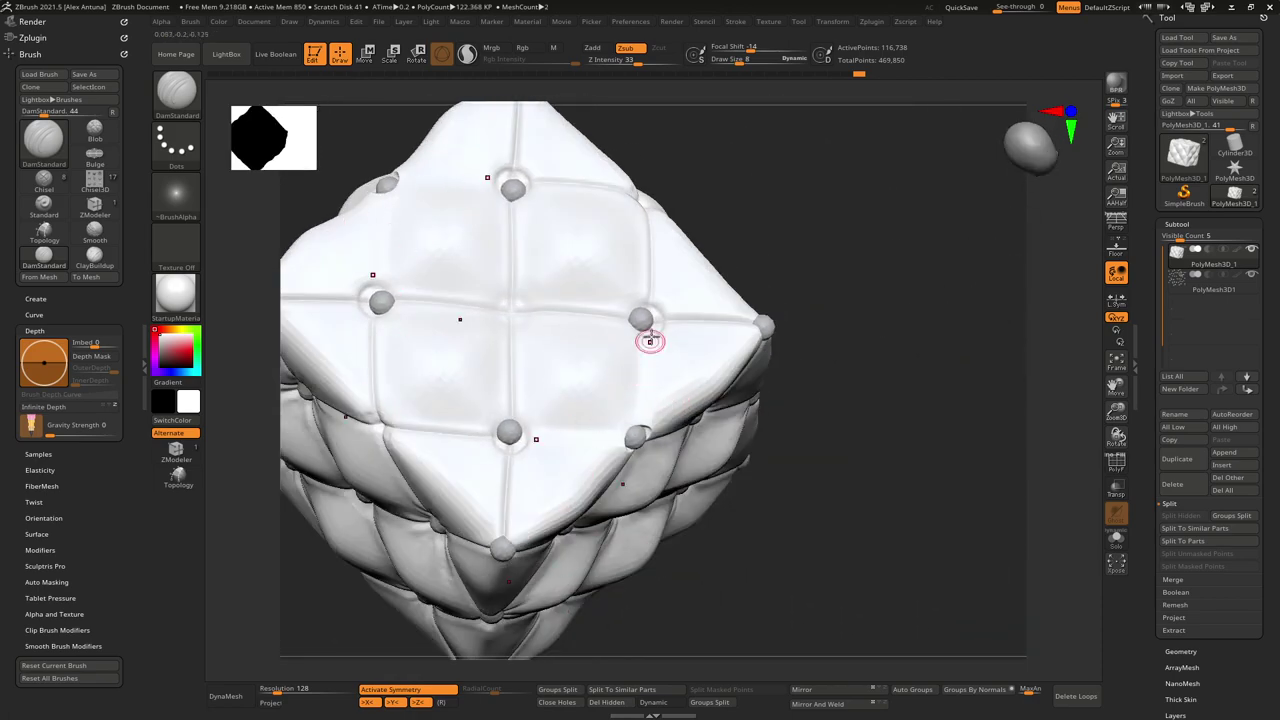
left_click_drag(637, 437, 637, 437)
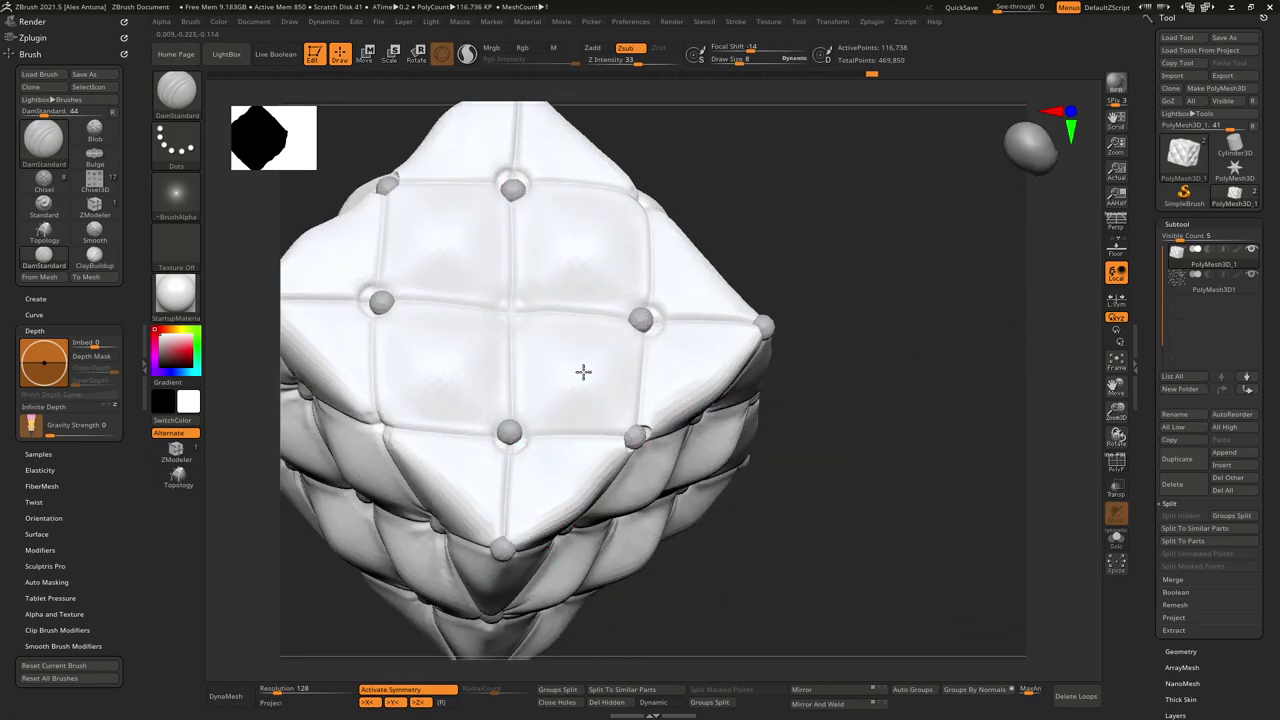
Step: Deepen the diagonal seam between the front face's central and lower inner buttons with DamStandard, reducing the draw size to 4
mouse_move(583, 371)
right_mouse_down()
mouse_move(639, 357)
mouse_move(609, 383)
mouse_move(637, 346)
mouse_move(645, 372)
mouse_move(585, 397)
mouse_move(545, 362)
right_mouse_up()
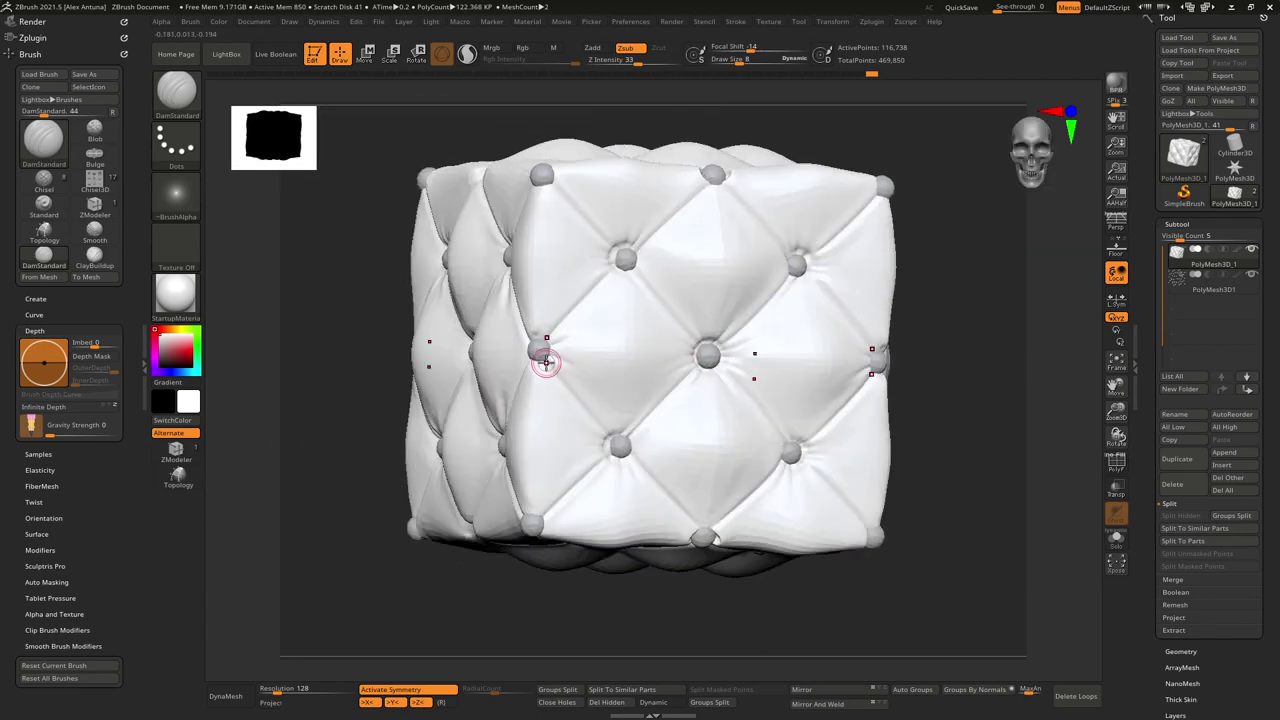
left_click_drag(619, 445, 619, 445)
right_click_drag(619, 445, 606, 406)
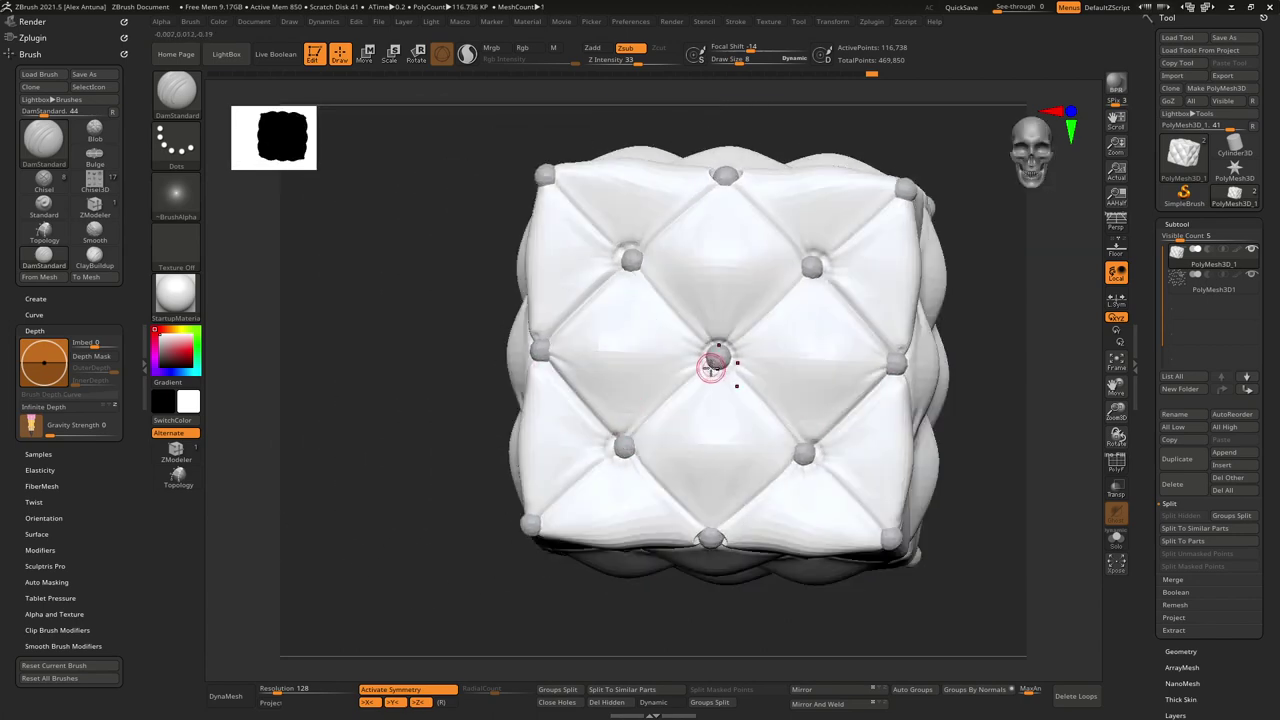
left_click_drag(616, 449, 620, 446)
mouse_move(650, 412)
right_mouse_down("alt")
mouse_move(694, 366)
mouse_move(720, 426)
mouse_move(691, 406)
mouse_move(728, 345)
mouse_move(729, 357)
right_mouse_up("alt")
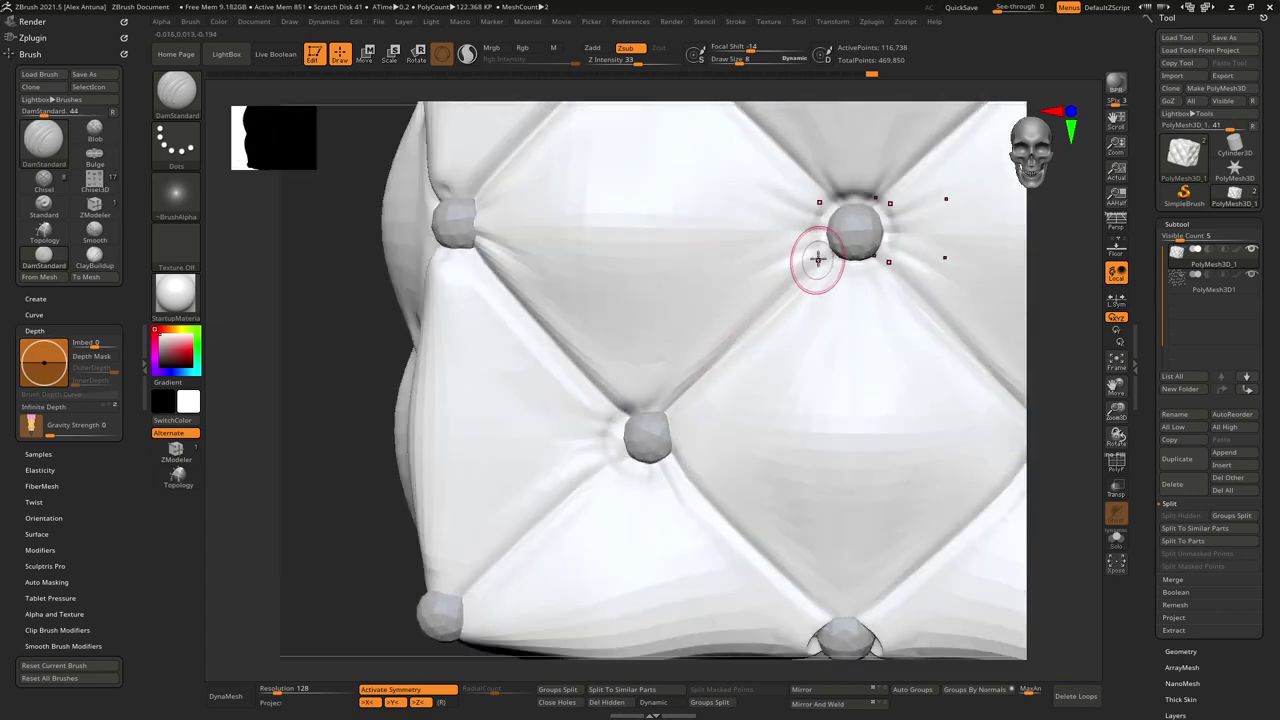
key("[")
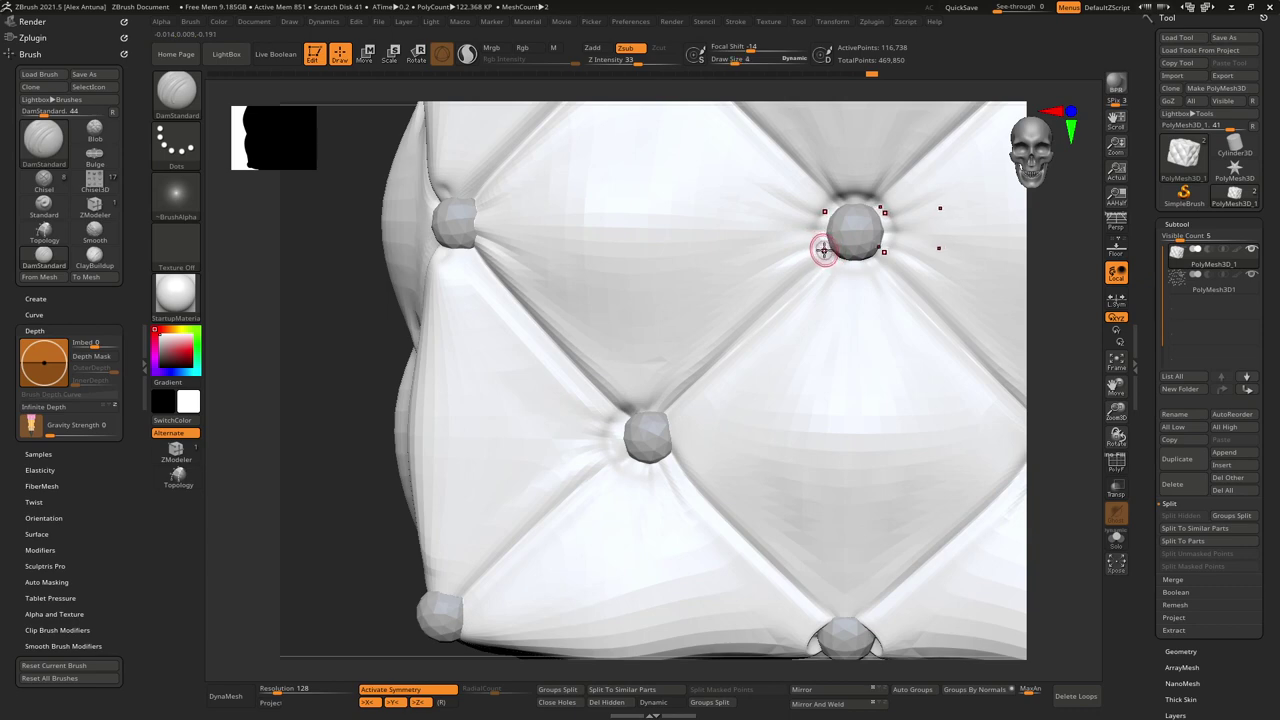
left_click_drag(634, 418, 637, 429)
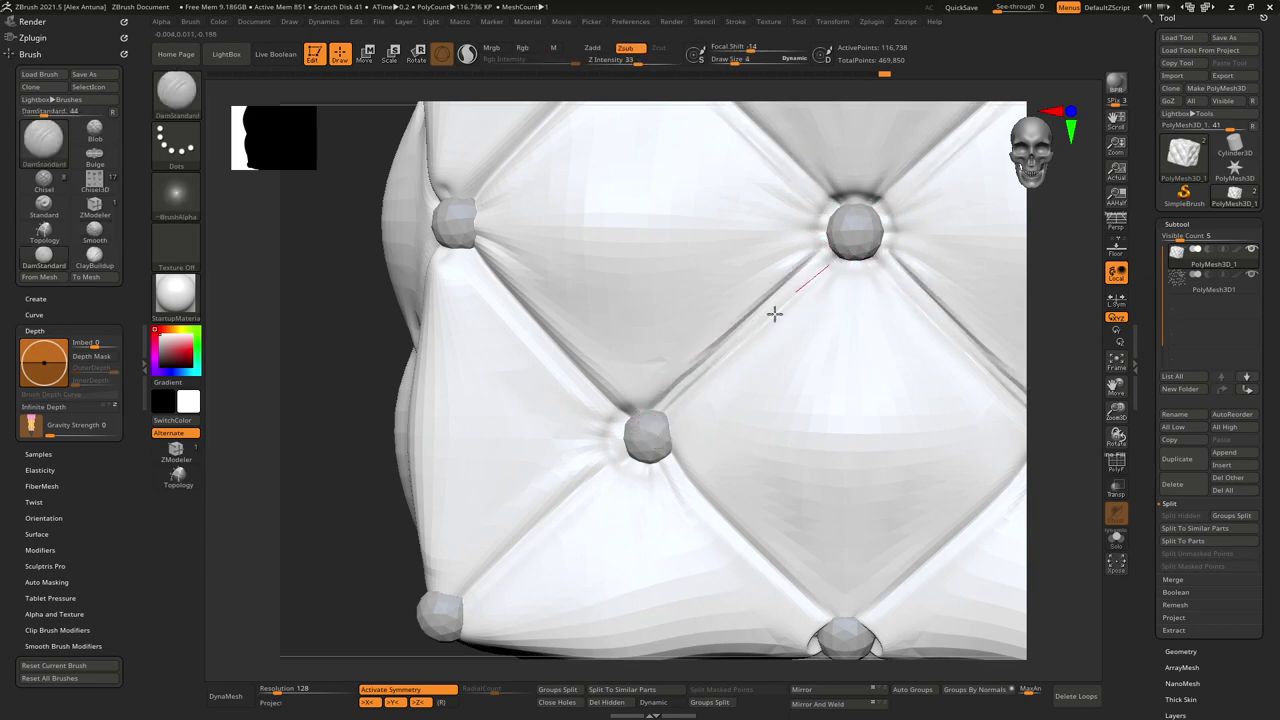
left_click_drag(657, 418, 658, 419)
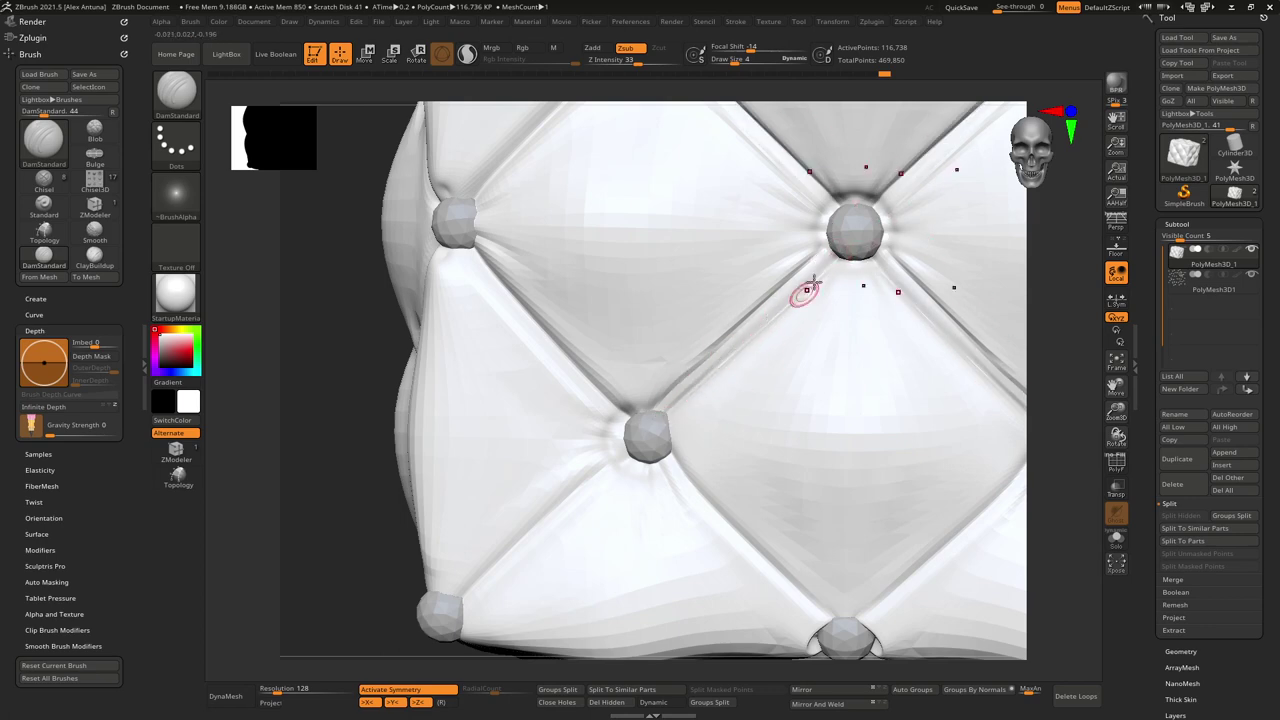
left_click_drag(658, 420, 658, 422)
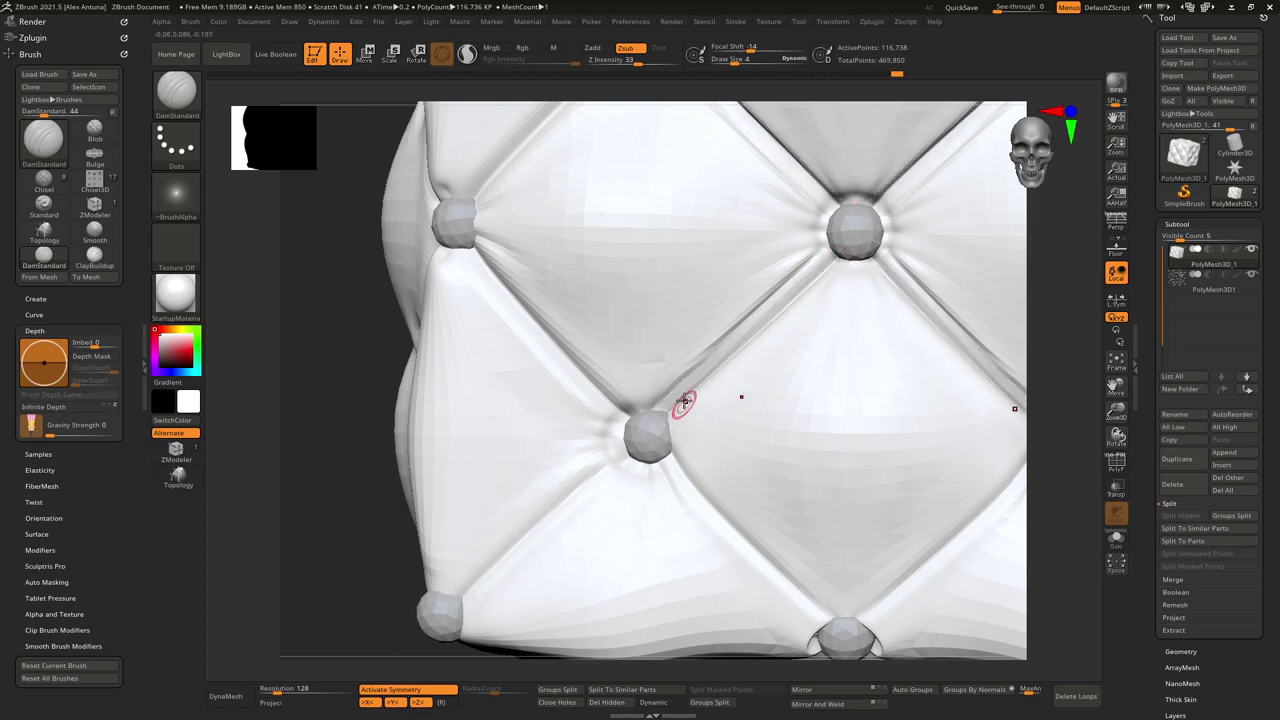
Step: Deepen the diagonal seam between the front face's upper inner button and its central button with DamStandard at draw size 4
mouse_move(686, 403)
right_mouse_down()
mouse_move(734, 360)
mouse_move(671, 297)
mouse_move(643, 364)
mouse_move(631, 289)
right_mouse_up()
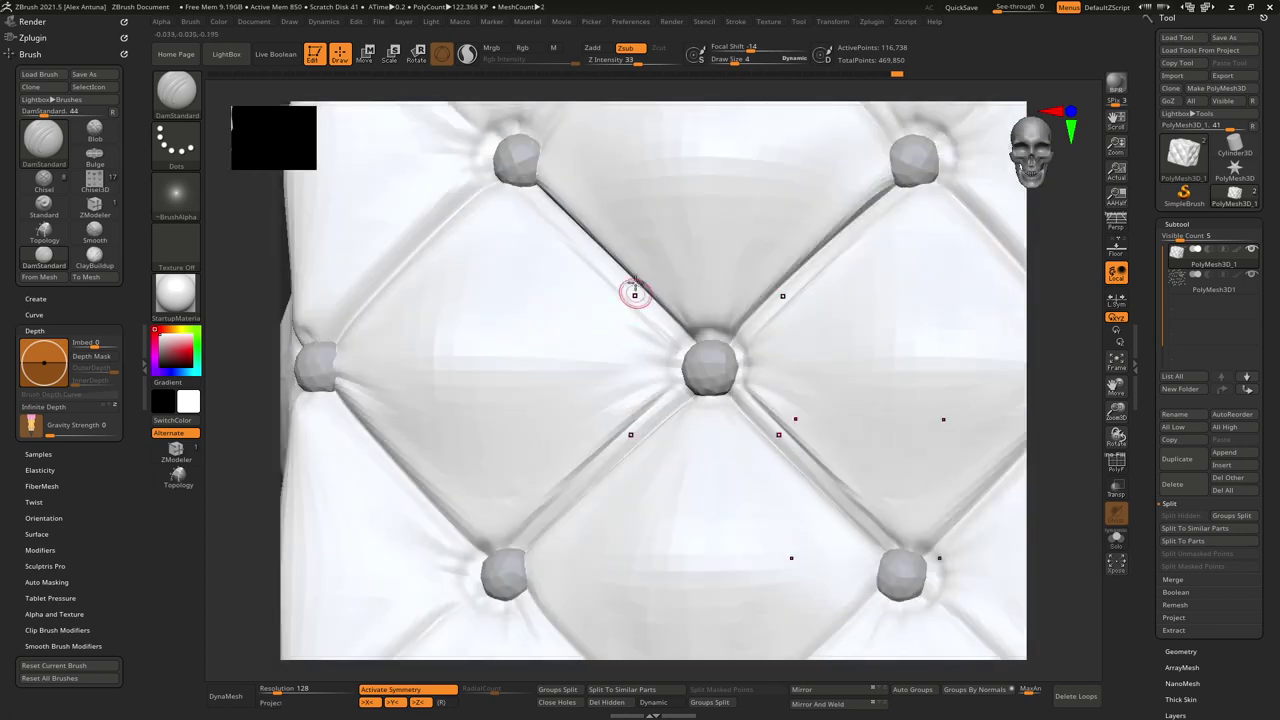
left_click_drag(526, 190, 704, 370)
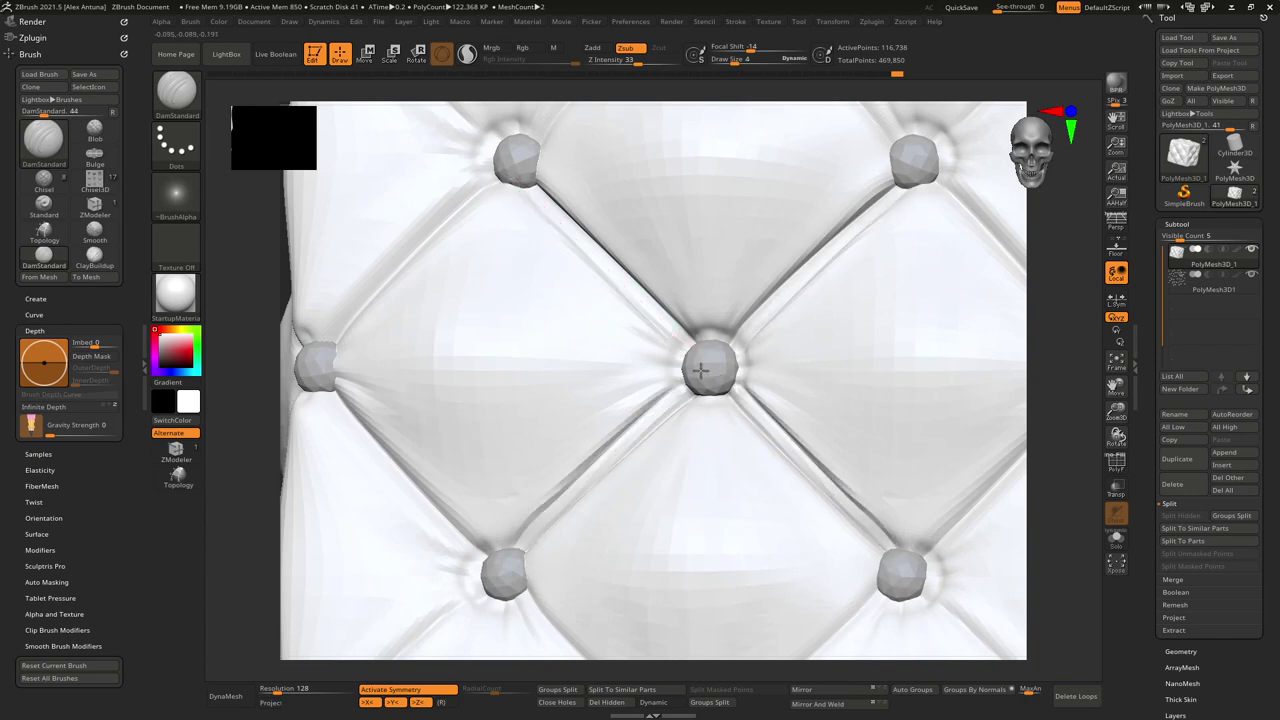
right_click_drag(672, 314, 686, 325, "shift")
Step: Carve fine creases fanning up from the front face's central button, raise the mesh one subdivision level, and refine them
left_click_drag(672, 312, 686, 356)
mouse_move(669, 334)
right_mouse_down()
mouse_move(662, 295)
mouse_move(671, 349)
mouse_move(694, 345)
right_mouse_up()
left_click_drag(678, 373, 704, 298)
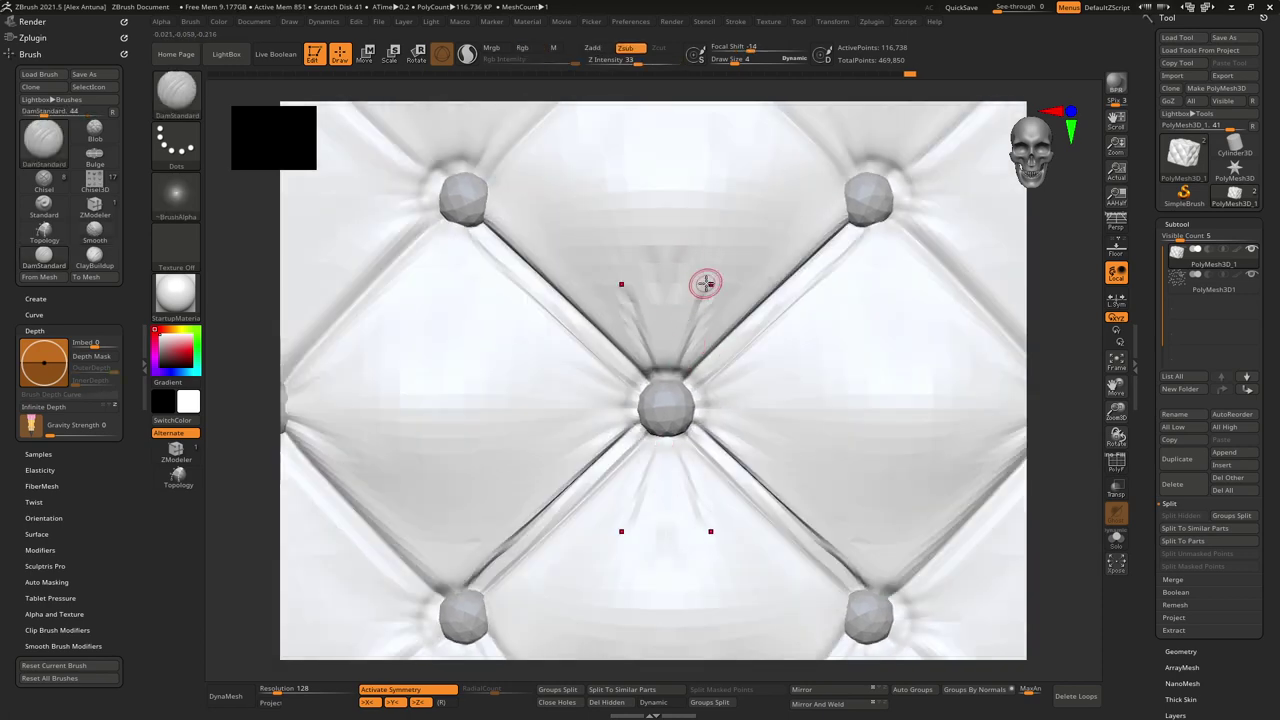
key("ctrl+d")
key("shift")
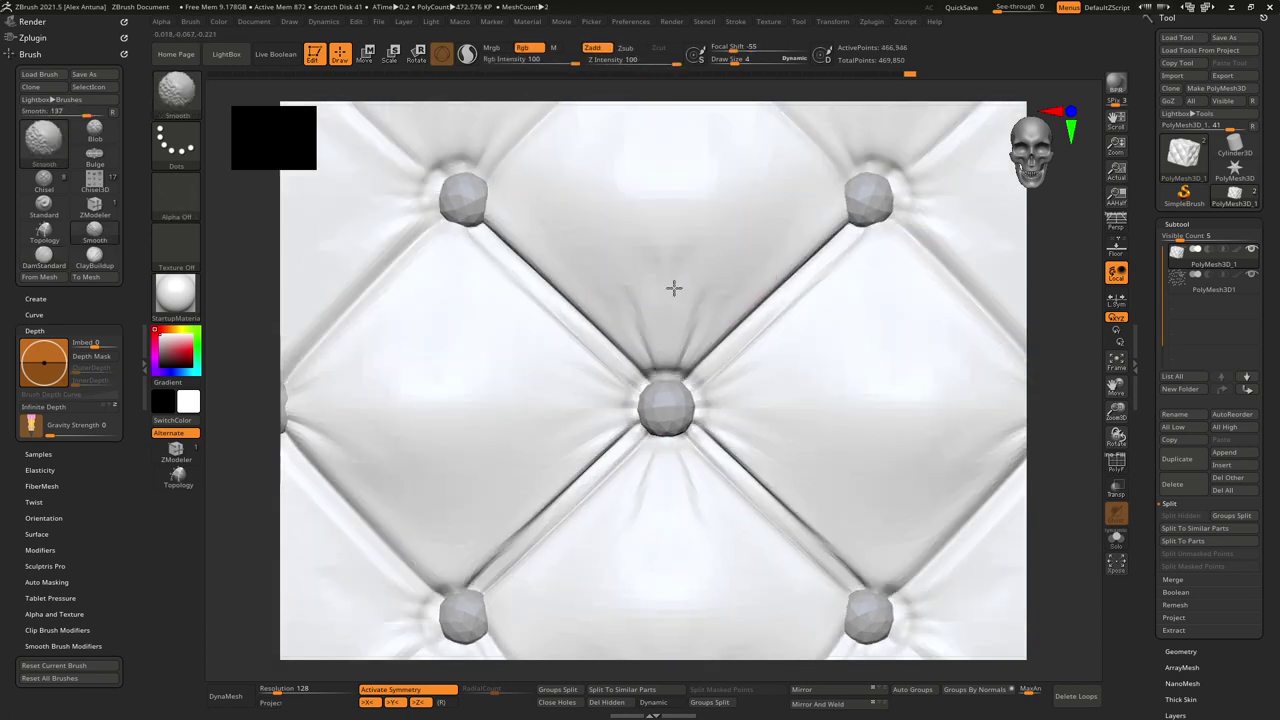
mouse_move(679, 371)
left_mouse_down()
mouse_move(711, 266)
mouse_move(688, 300)
mouse_move(677, 267)
mouse_move(703, 326)
left_mouse_up()
mouse_move(701, 328)
right_mouse_down()
mouse_move(745, 338)
mouse_move(697, 306)
right_mouse_up()
right_click_drag(653, 369, 679, 355)
Step: Turn on perspective for the cushion view and apply the MatCap Gorilla material
right_click_drag(903, 373, 943, 371)
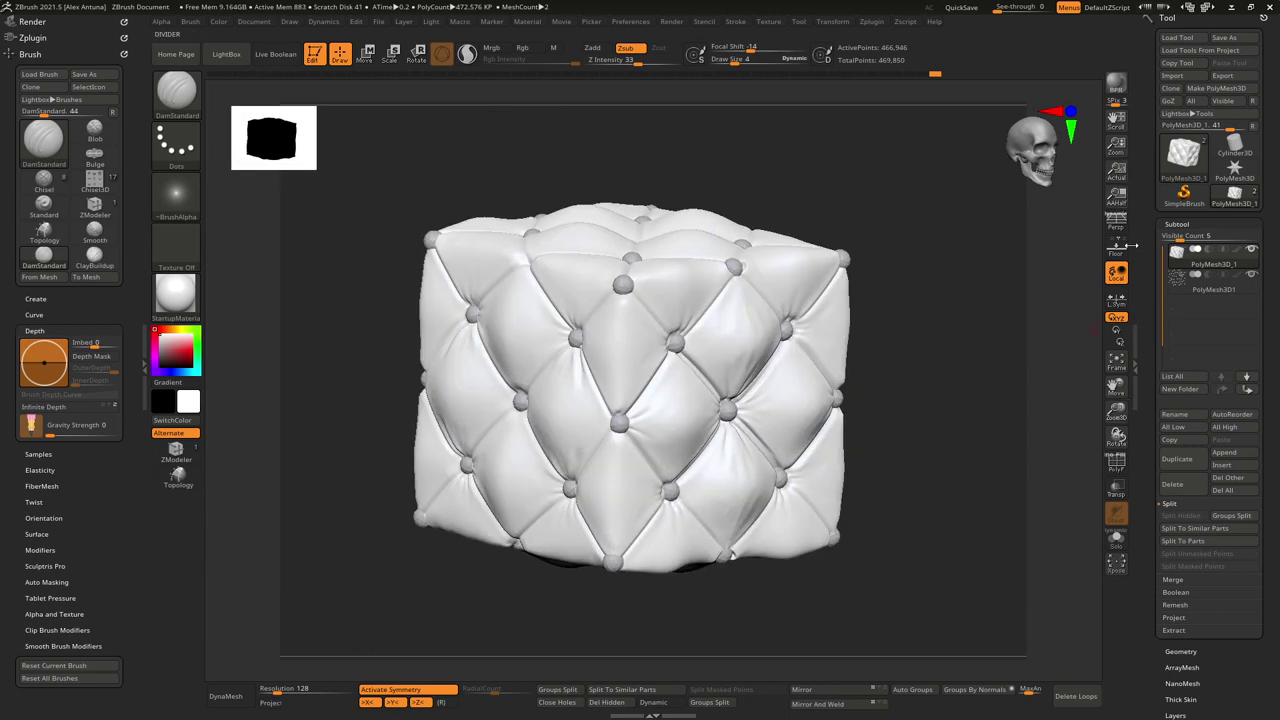
left_click(1116, 220)
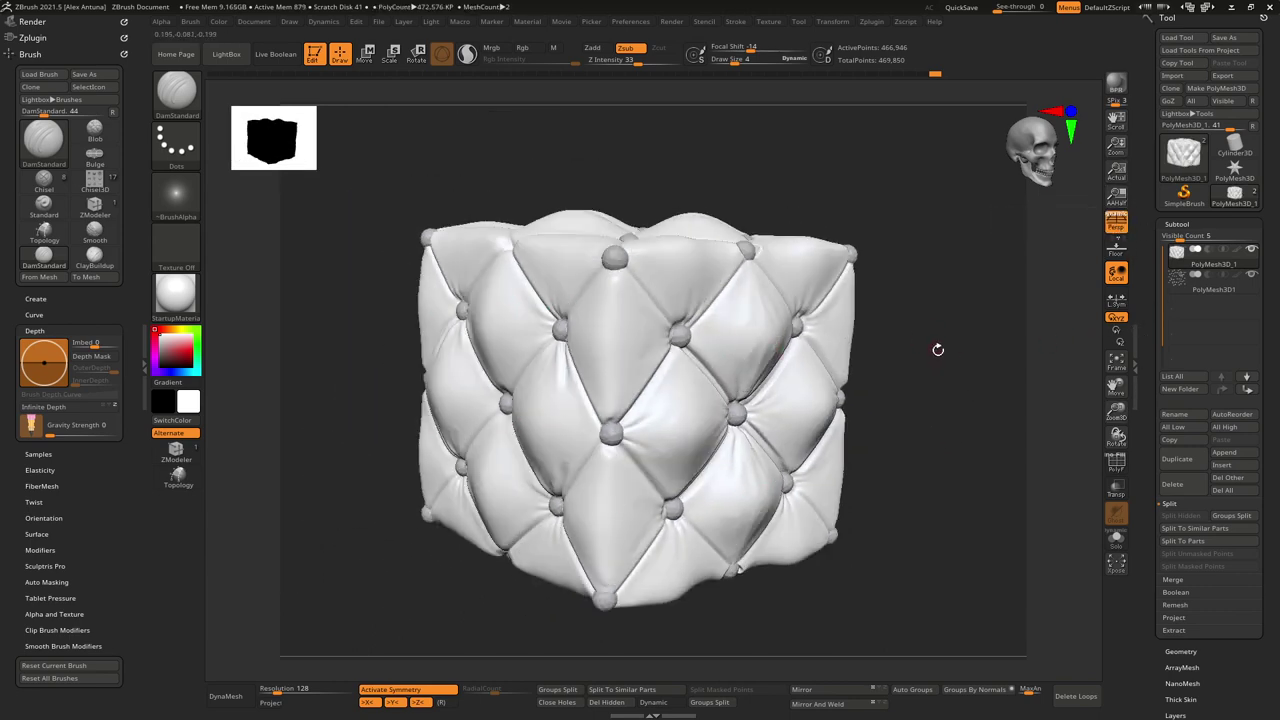
right_click_drag(934, 349, 953, 321)
left_click(185, 308)
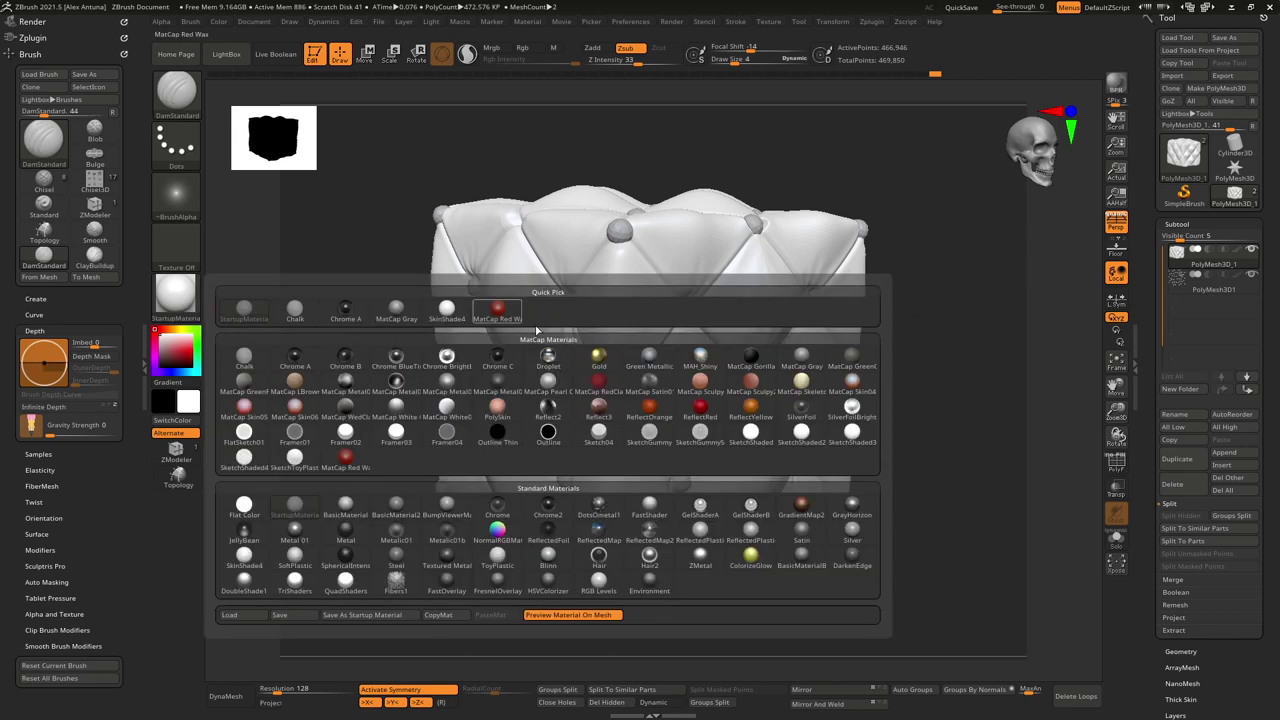
left_click(760, 362)
right_click_drag(686, 374, 705, 370)
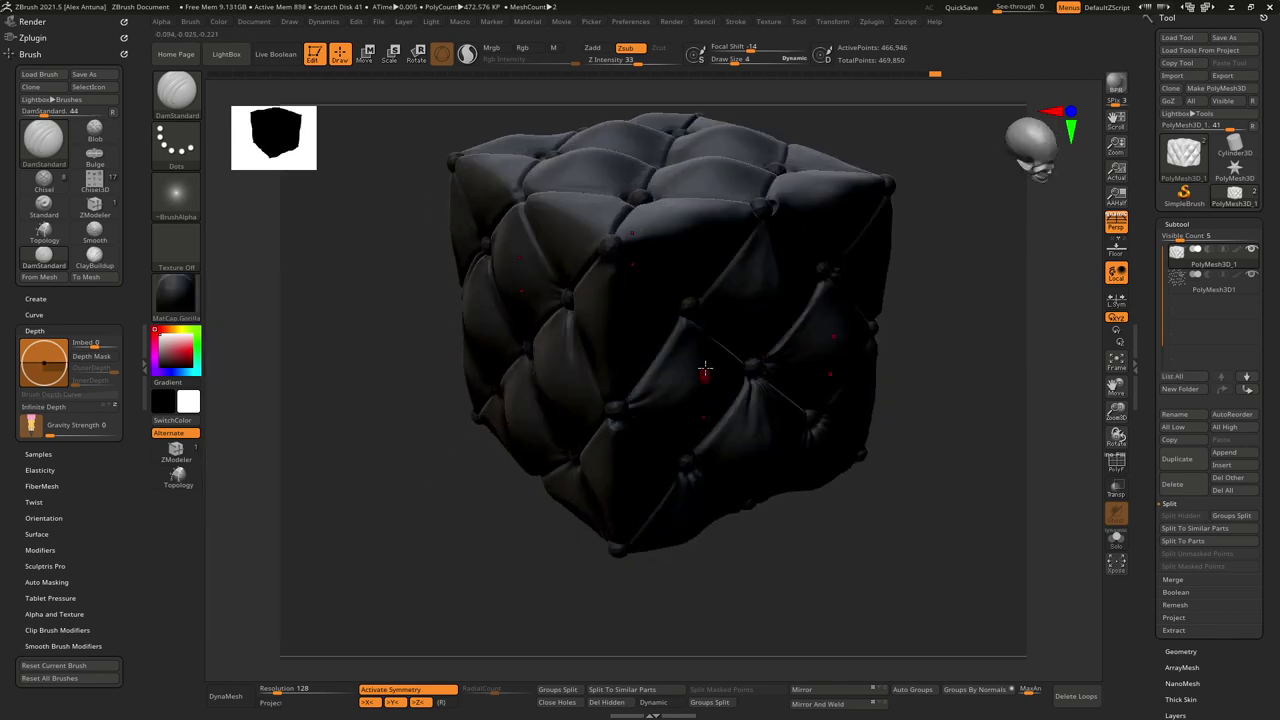
Step: Carve wrinkles spreading from the top face's inner button into the adjoining panel with DamStandard, and smooth them
right_click_drag(728, 170, 712, 296, "alt")
right_click_drag(648, 374, 708, 337)
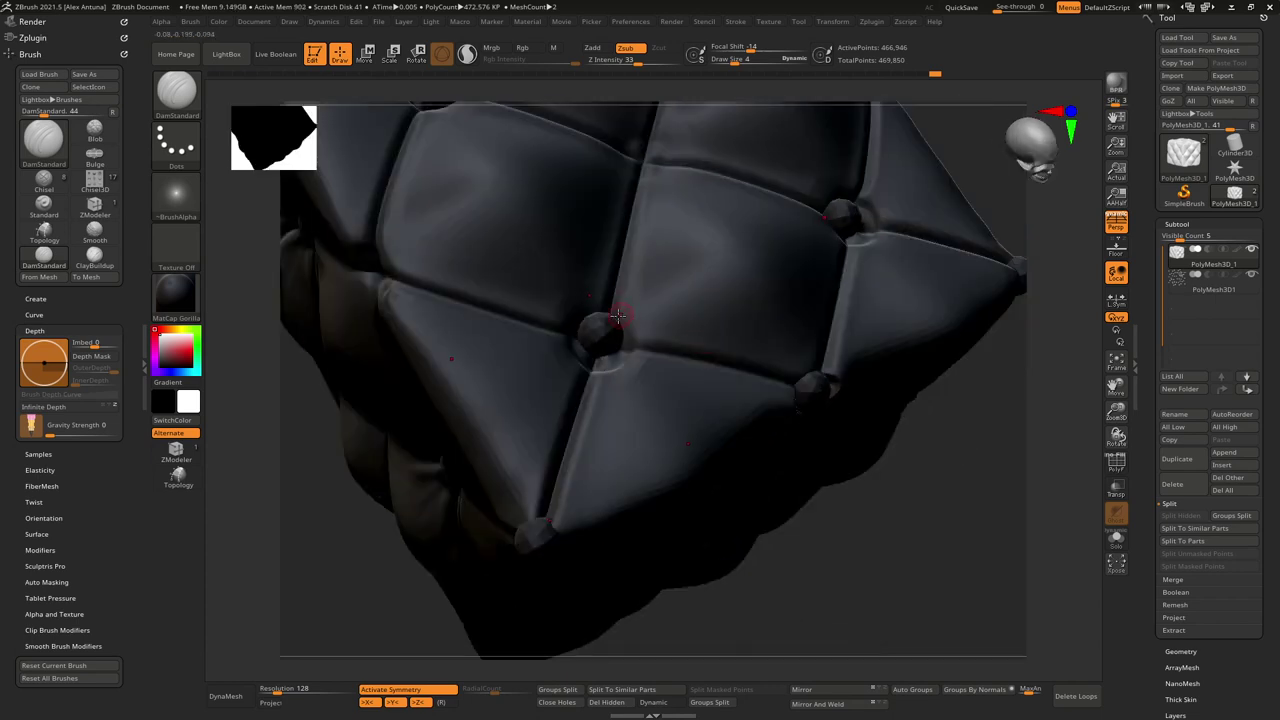
left_click_drag(691, 269, 628, 324)
left_click_drag(708, 308, 675, 313, "shift")
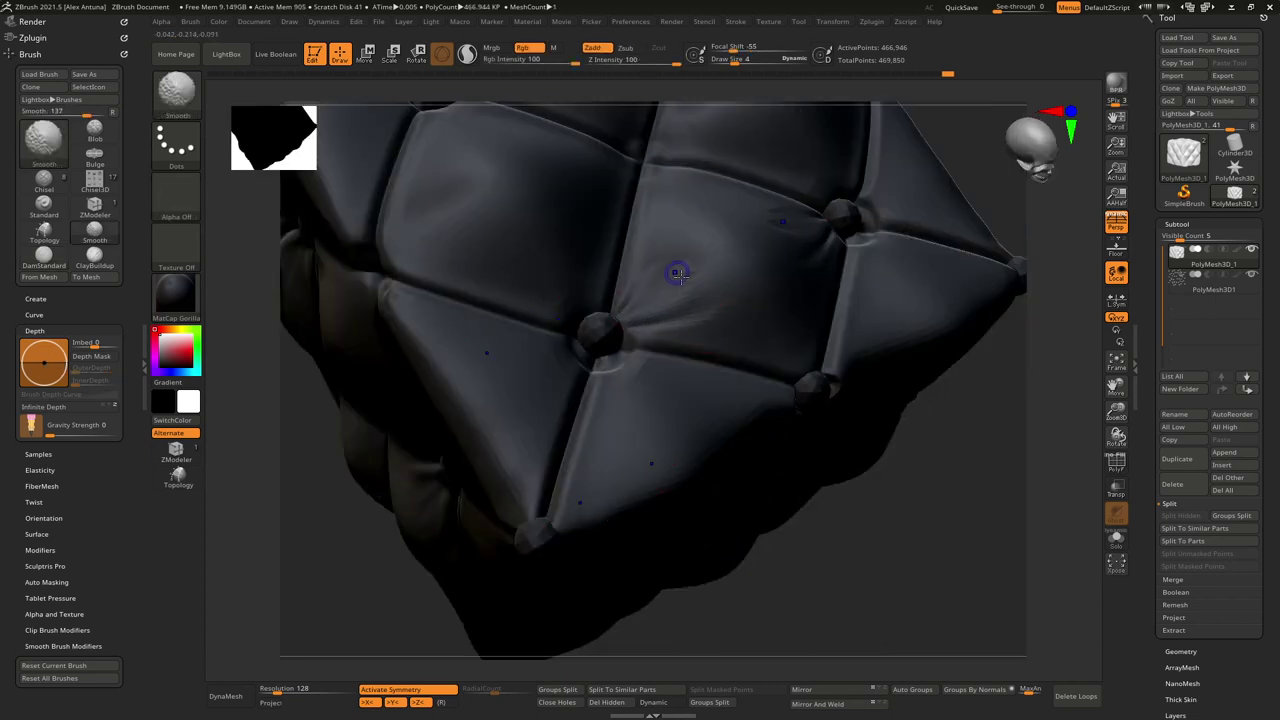
right_click_drag(679, 275, 605, 280)
mouse_move(587, 303)
left_mouse_down()
mouse_move(567, 217)
mouse_move(602, 261)
left_mouse_up()
mouse_move(567, 217)
left_mouse_down("shift")
mouse_move(587, 240)
mouse_move(583, 298)
left_mouse_up("shift")
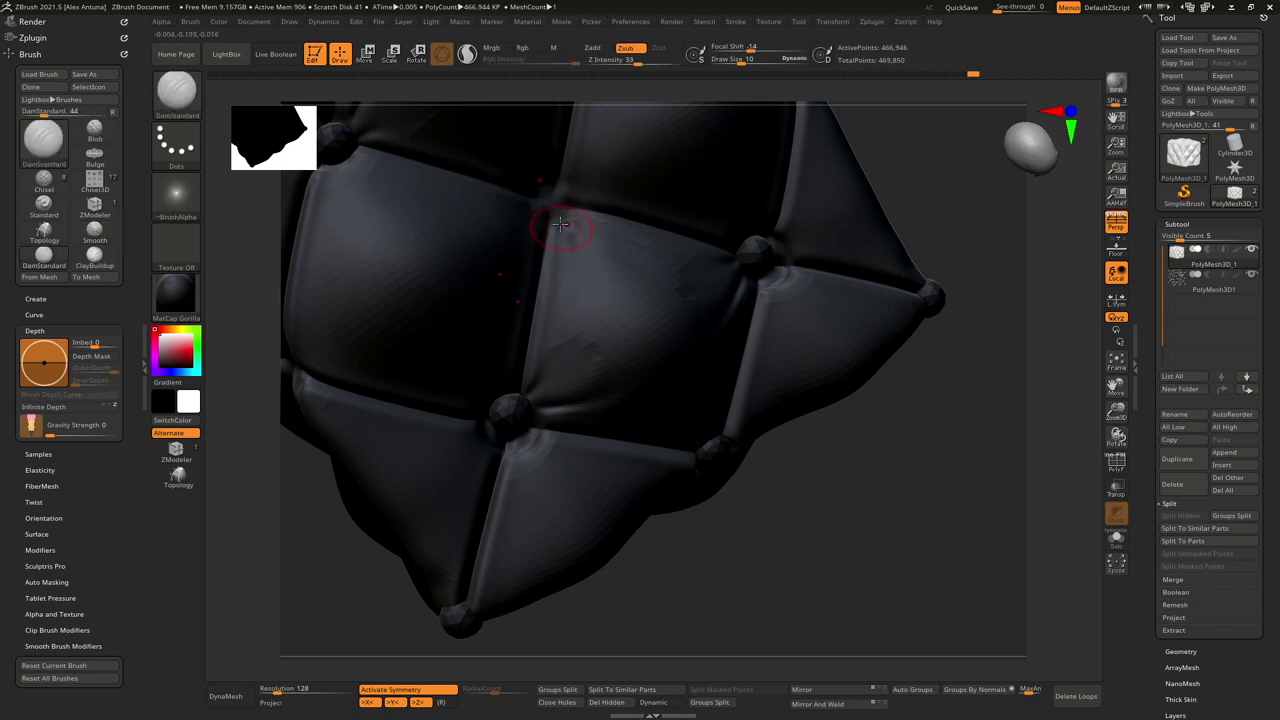
Step: Carve creases around the central seam crossing of the top face with DamStandard at draw size 10, and soften them
left_click_drag(560, 222, 580, 256)
key("ctrl+z")
key("ctrl+z")
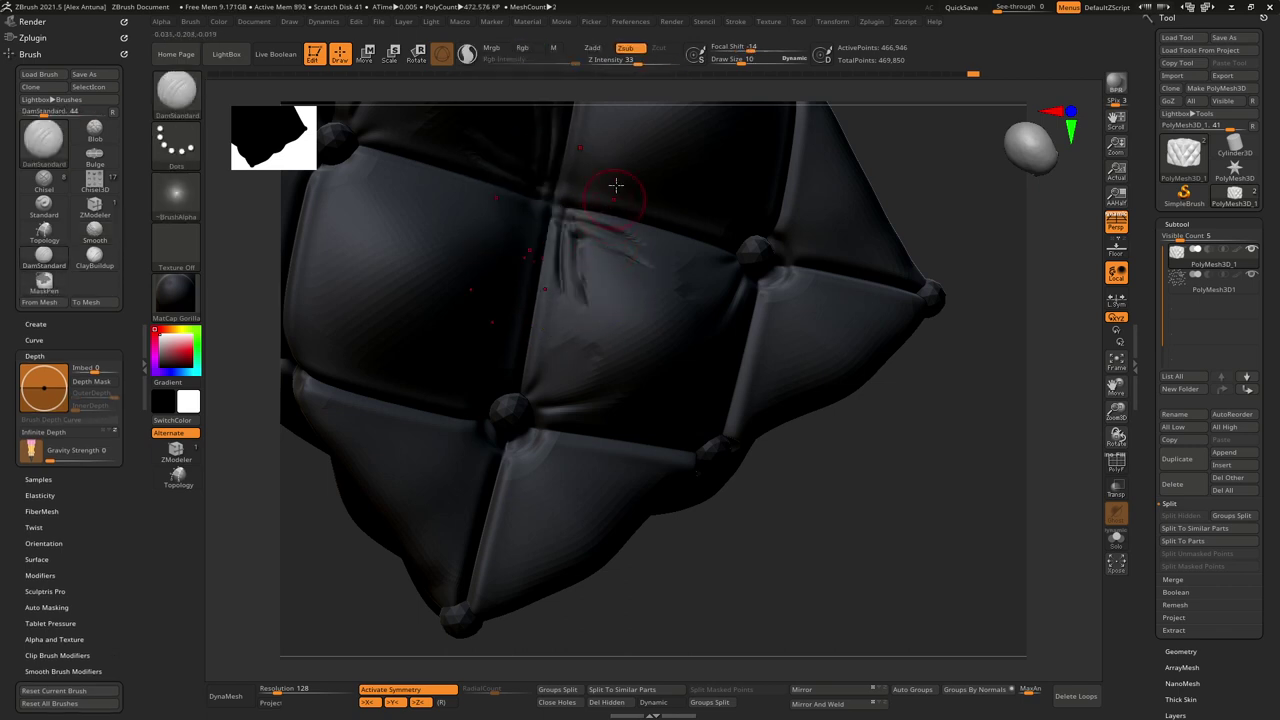
left_click_drag(591, 268, 576, 263, "shift")
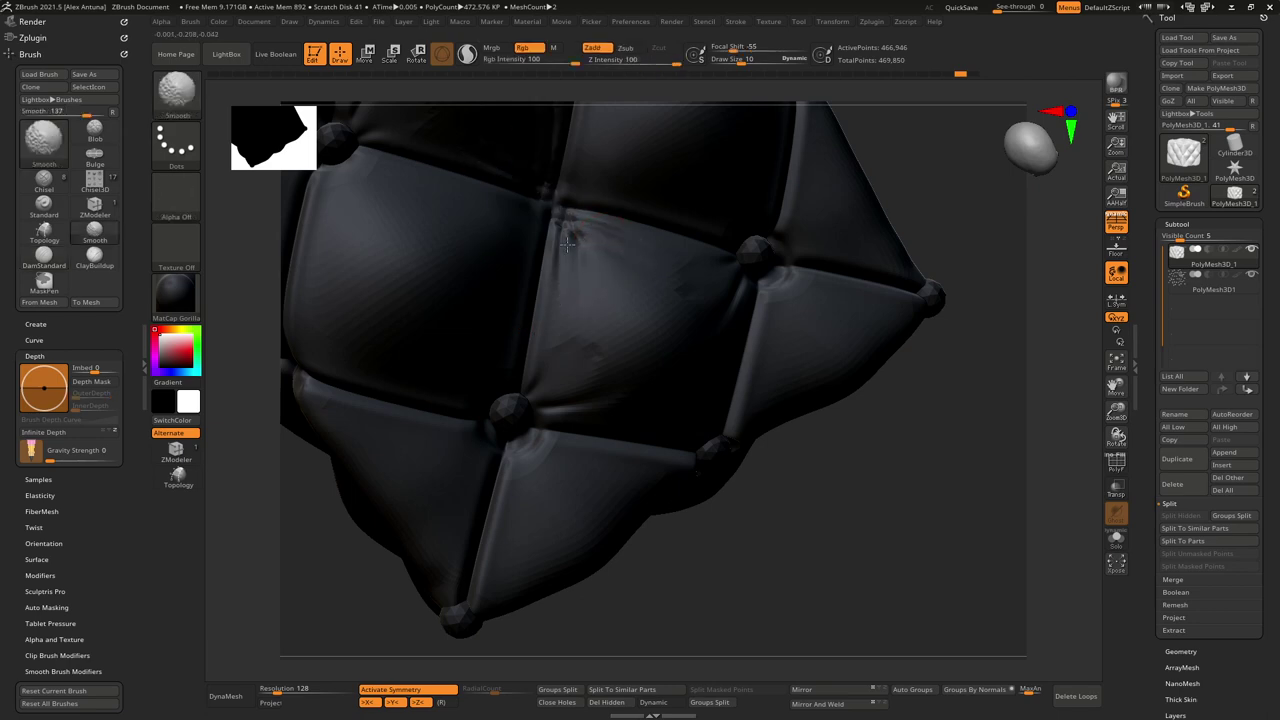
Step: Switch the cushion to the Silver material and smooth the folds around the top face's central seam crossing
left_click(175, 295)
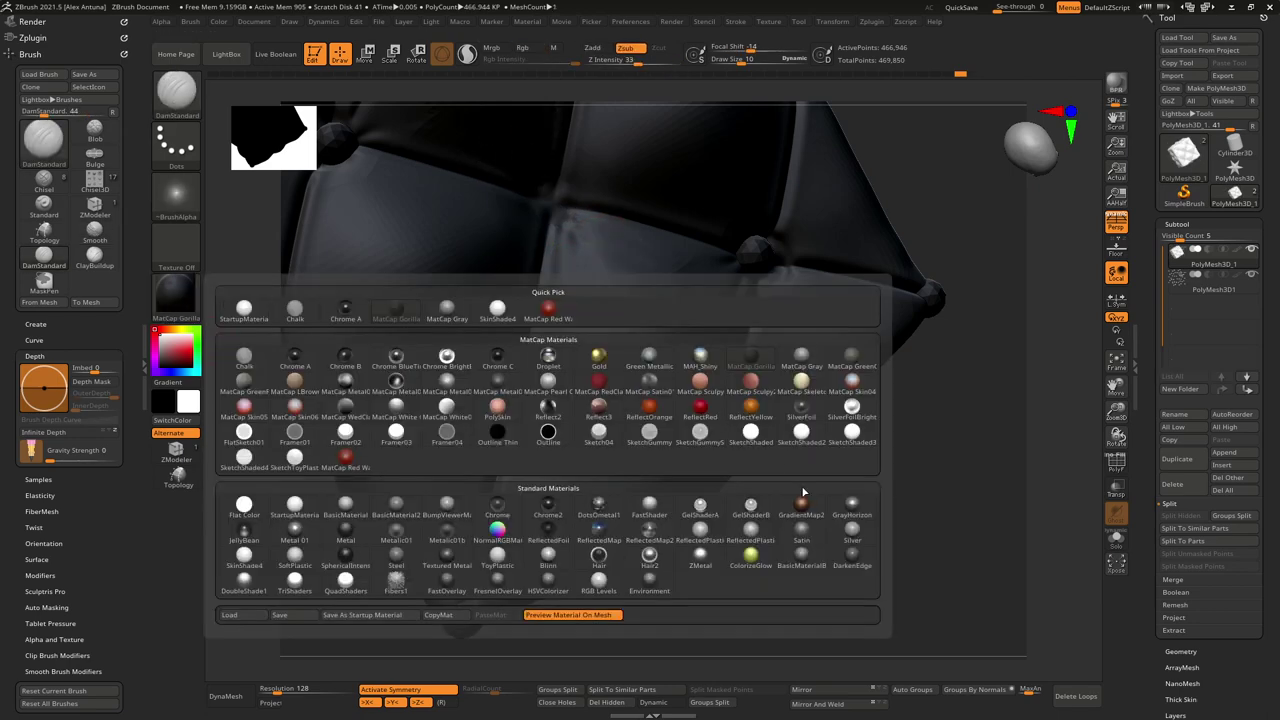
left_click(850, 535)
mouse_move(863, 517)
left_mouse_down()
mouse_move(677, 323)
mouse_move(651, 266)
mouse_move(689, 233)
mouse_move(590, 280)
mouse_move(599, 308)
mouse_move(632, 300)
left_mouse_up()
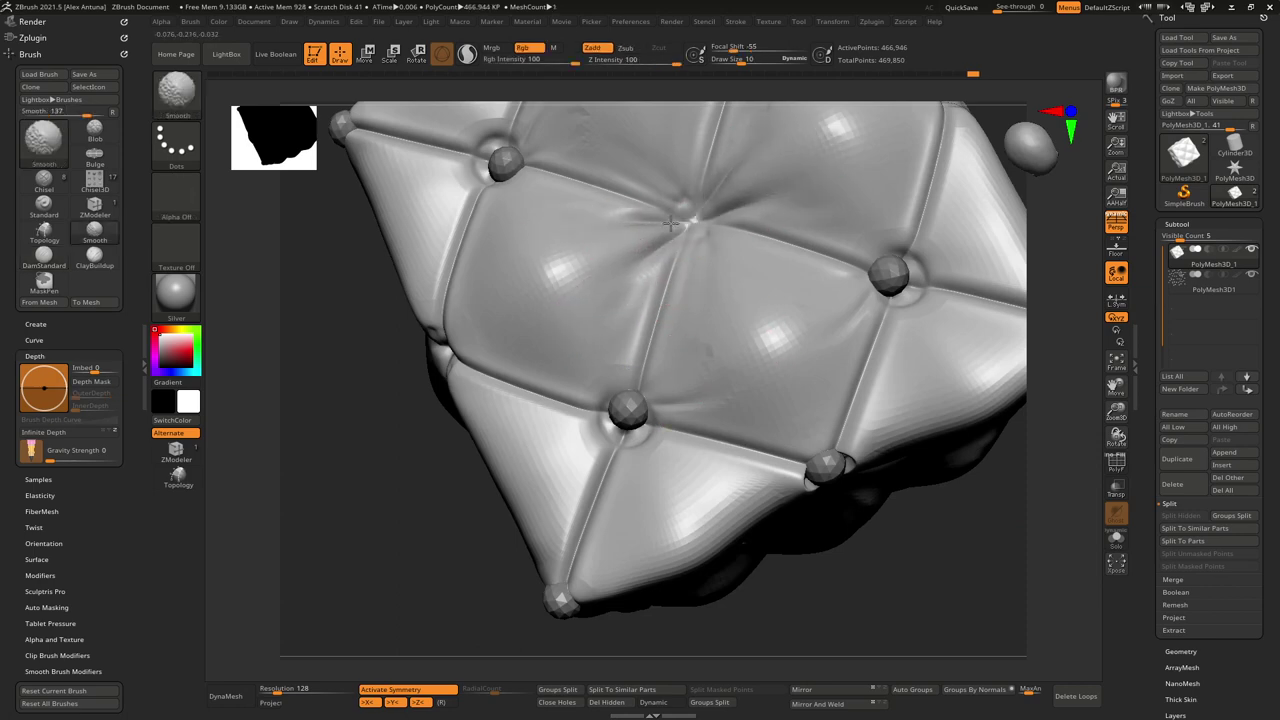
left_click_drag(670, 223, 692, 217, "shift")
Step: Carve wrinkles at the buttonless seam crossing along the top face's edge, and smooth them
mouse_move(600, 300)
right_mouse_down()
mouse_move(618, 296)
mouse_move(545, 300)
right_mouse_up()
mouse_move(508, 289)
left_mouse_down()
mouse_move(536, 295)
mouse_move(580, 246)
mouse_move(522, 272)
mouse_move(585, 177)
left_mouse_up()
left_click_drag(557, 260, 609, 255, "shift")
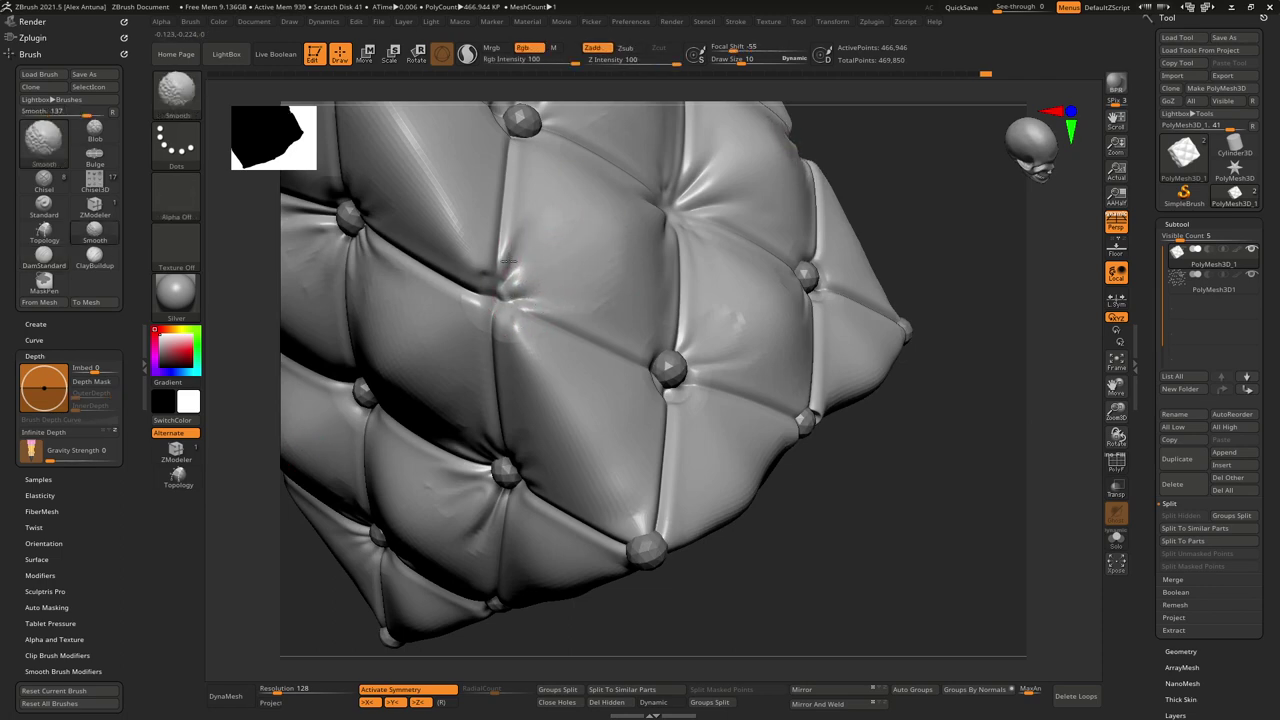
left_click_drag(508, 262, 508, 248, "shift")
right_click_drag(500, 165, 612, 217)
right_click_drag(634, 291, 631, 189, "ctrl")
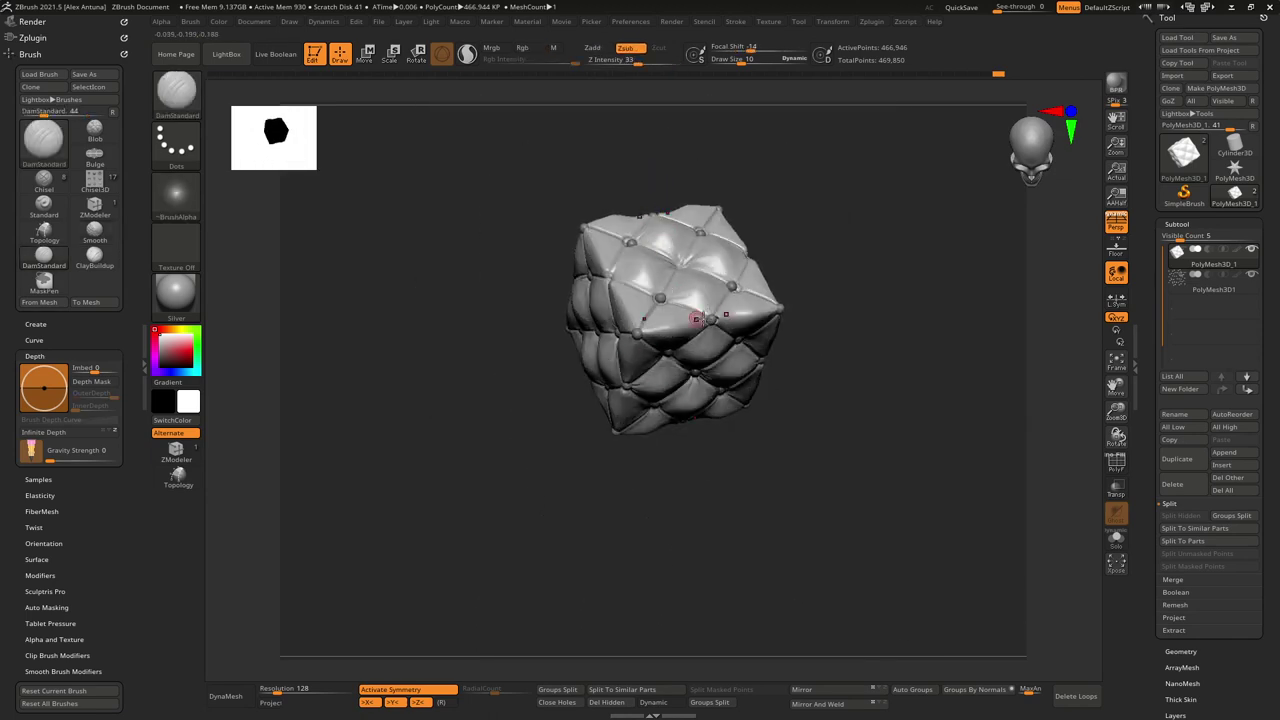
right_click_drag(697, 319, 816, 320)
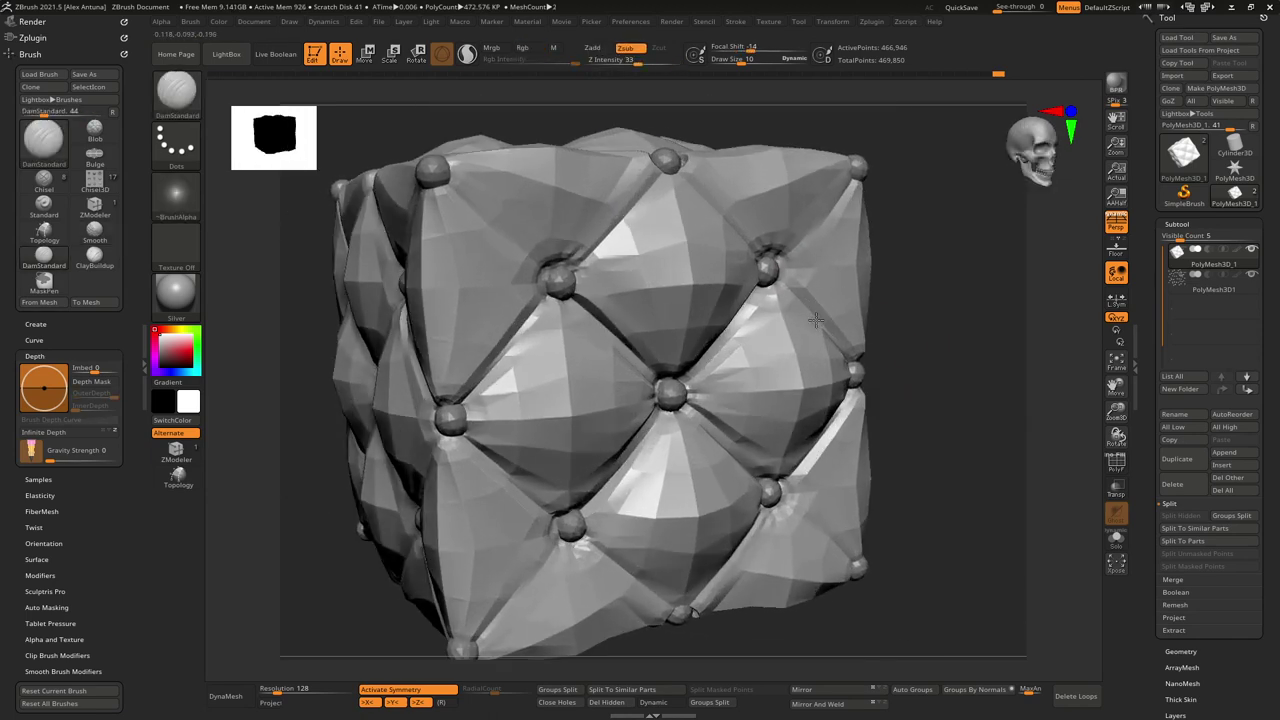
Step: Drop the cushion mesh to low subdivision levels and smooth the front face's upper and side panels
key("shift")
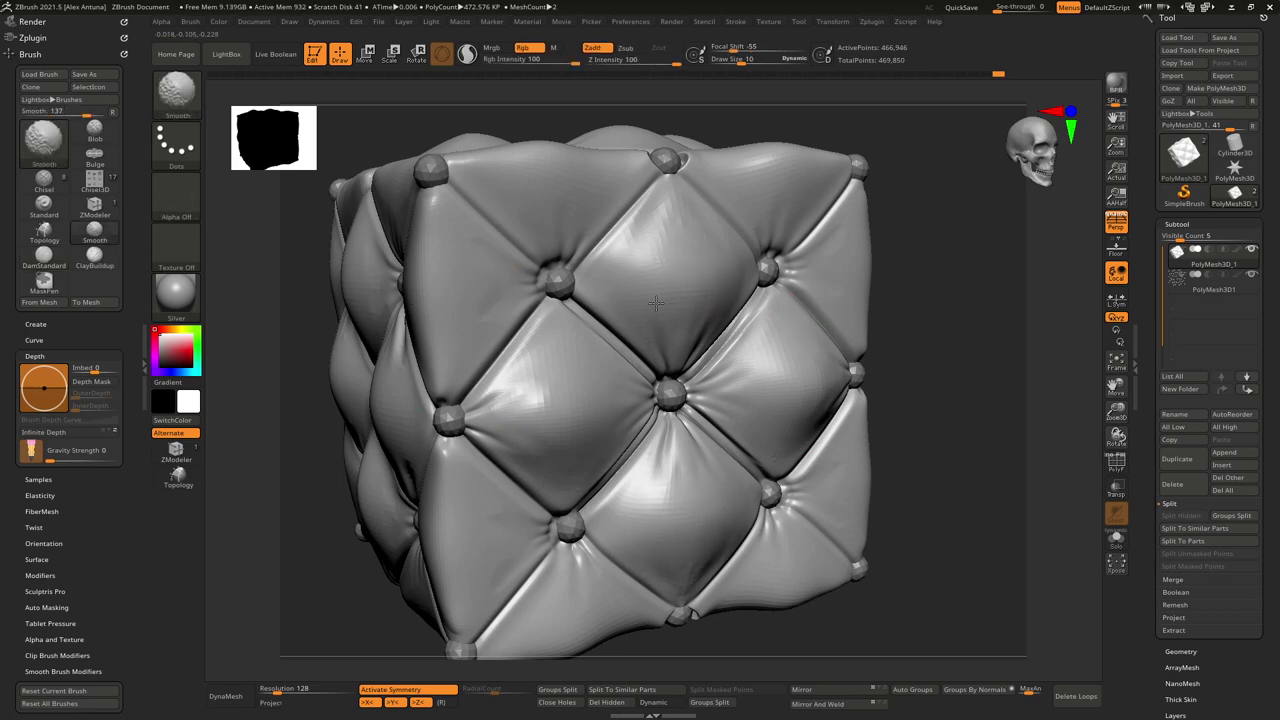
key("shift+d")
key("shift+d")
key("shift+d")
key("shift+d")
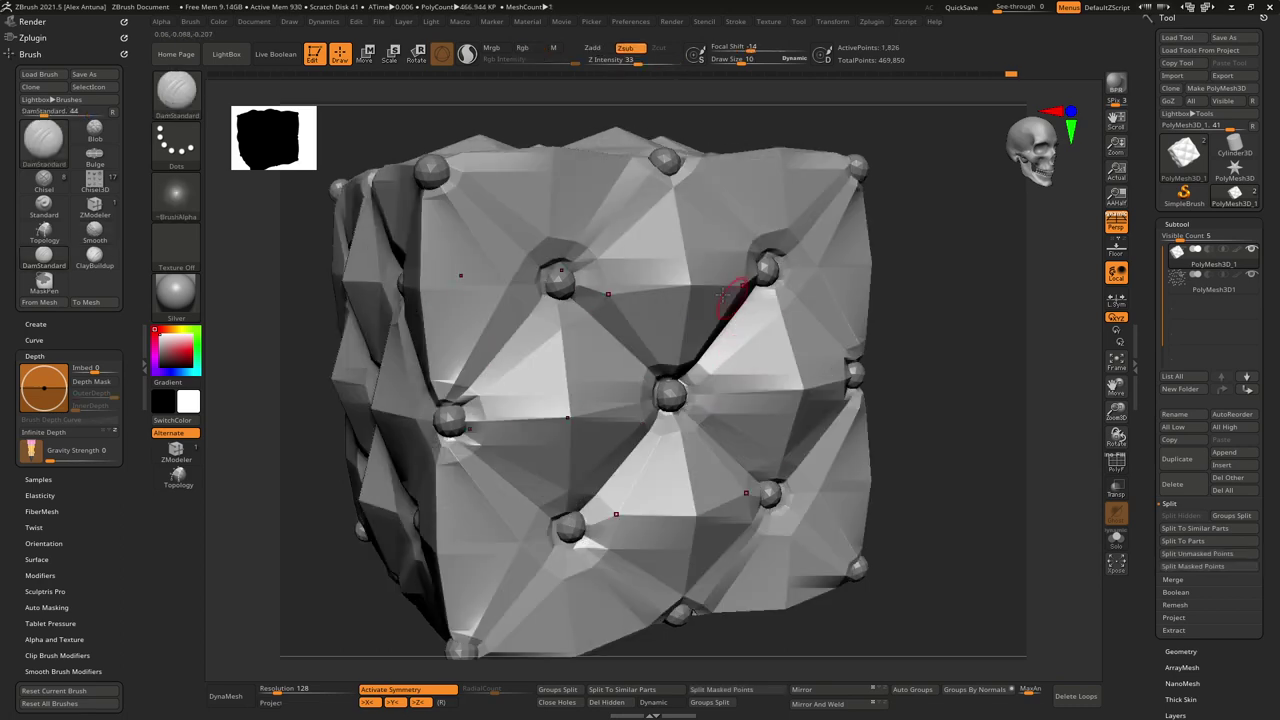
left_click_drag(686, 284, 696, 291, "shift")
key("ctrl+d")
key("ctrl+d")
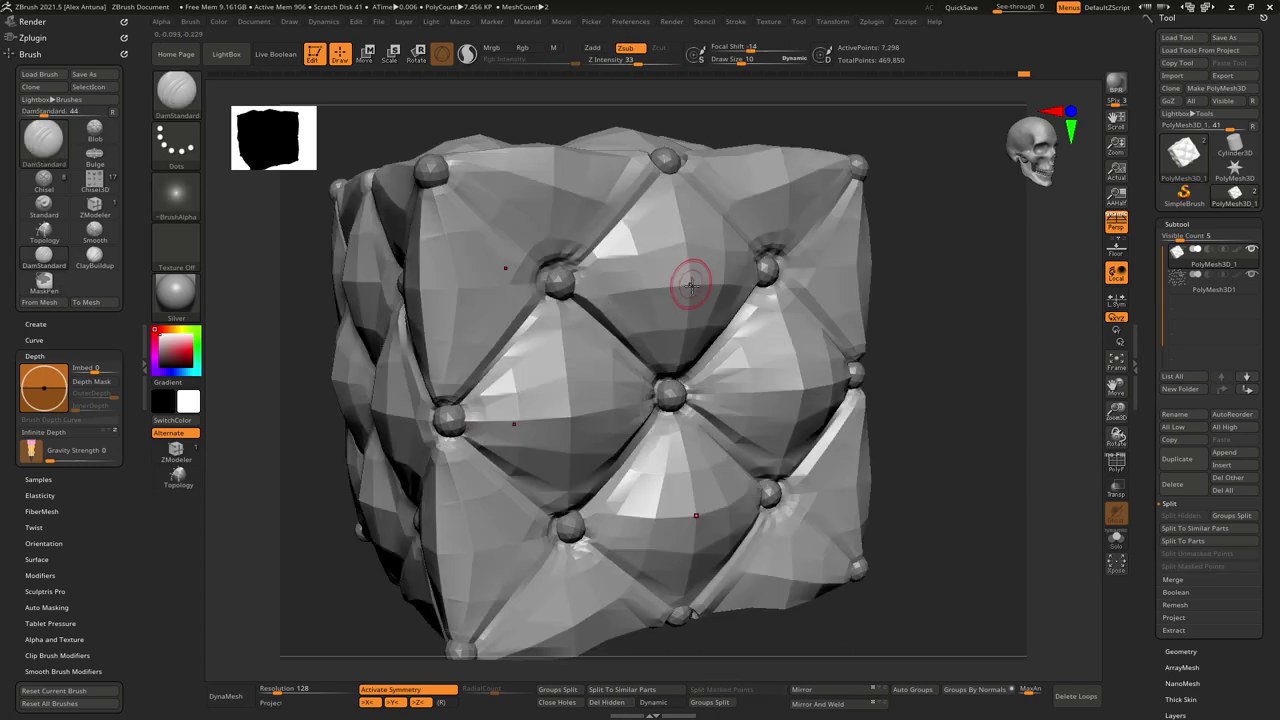
mouse_move(686, 266)
left_mouse_down("shift")
mouse_move(690, 295)
mouse_move(715, 290)
left_mouse_up("shift")
left_click_drag(797, 383, 803, 370, "shift")
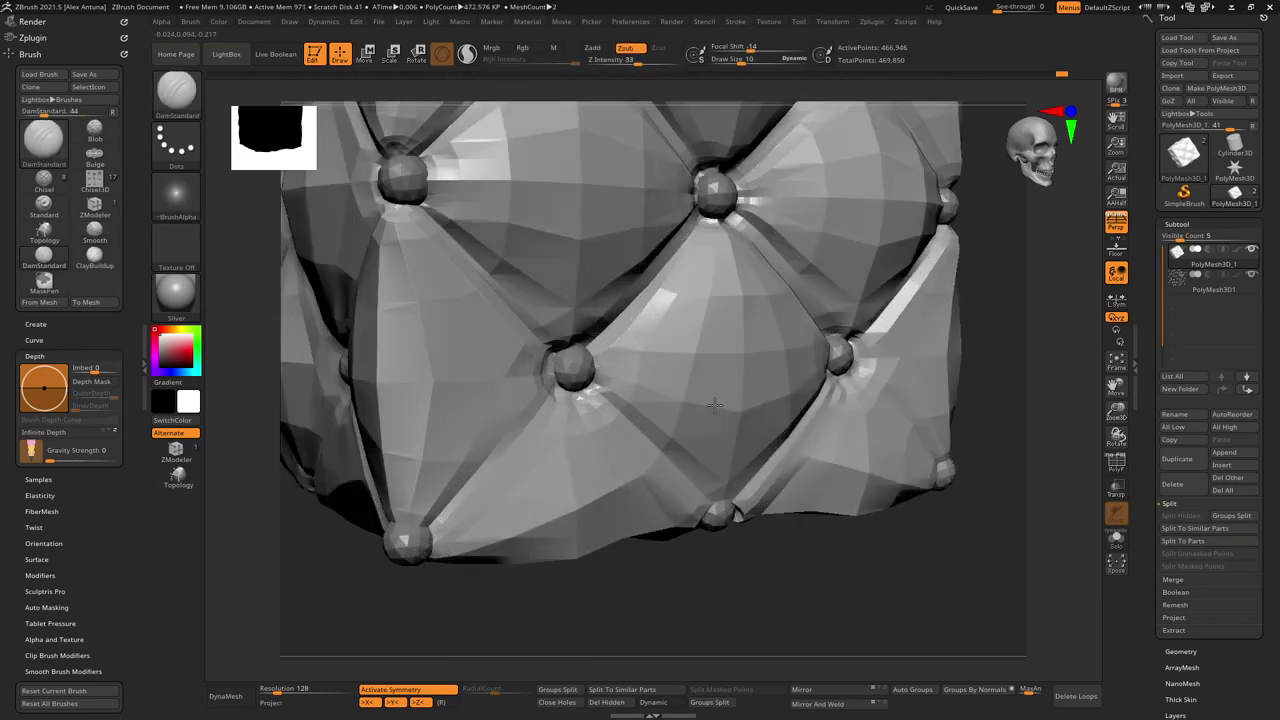
Step: Carve creases rising from the front face's bottom edge button with DamStandard at draw size 7, and smooth them down
left_click_drag(714, 417, 762, 338)
key("ctrl+z")
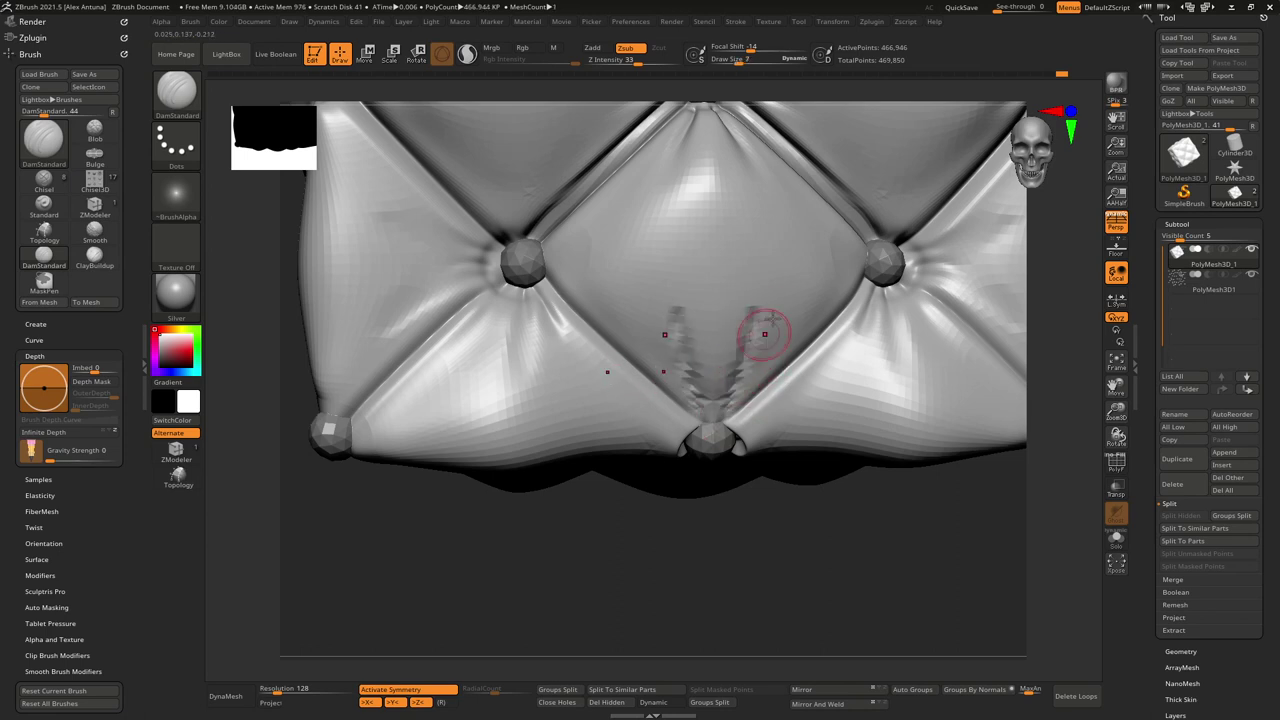
mouse_move(757, 349)
left_mouse_down("shift")
mouse_move(769, 287)
mouse_move(716, 407)
left_mouse_up("shift")
left_click_drag(750, 368, 729, 327, "shift")
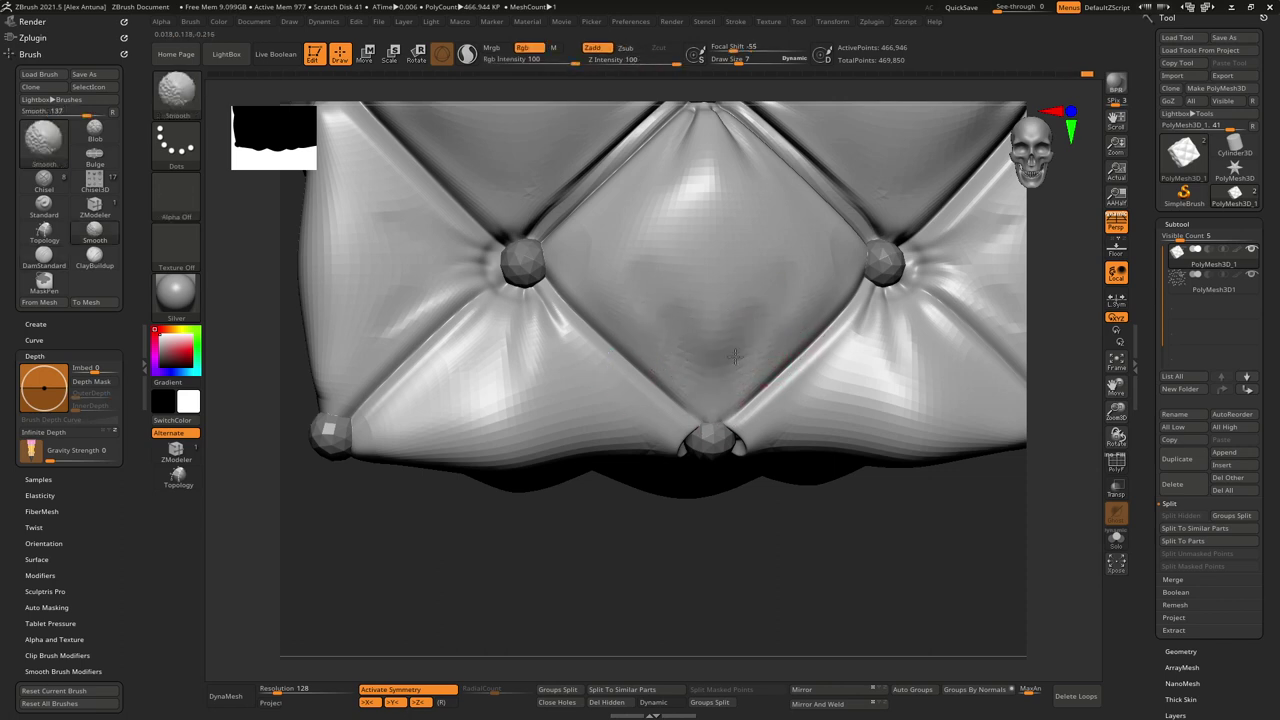
Step: Carve and smooth wrinkles from the lower inner buttons into the panel between them, and beside the bottom edge button
left_click_drag(858, 262, 760, 286)
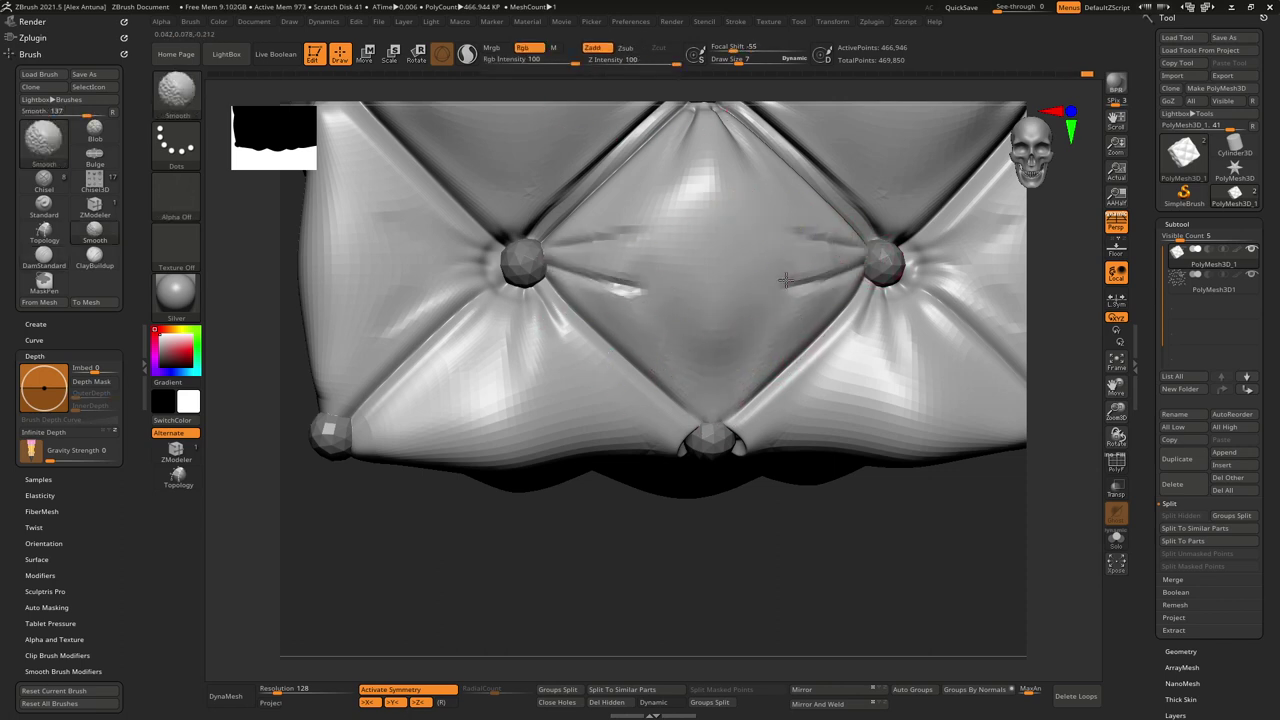
left_click_drag(850, 250, 851, 257, "shift")
right_click_drag(812, 267, 895, 262)
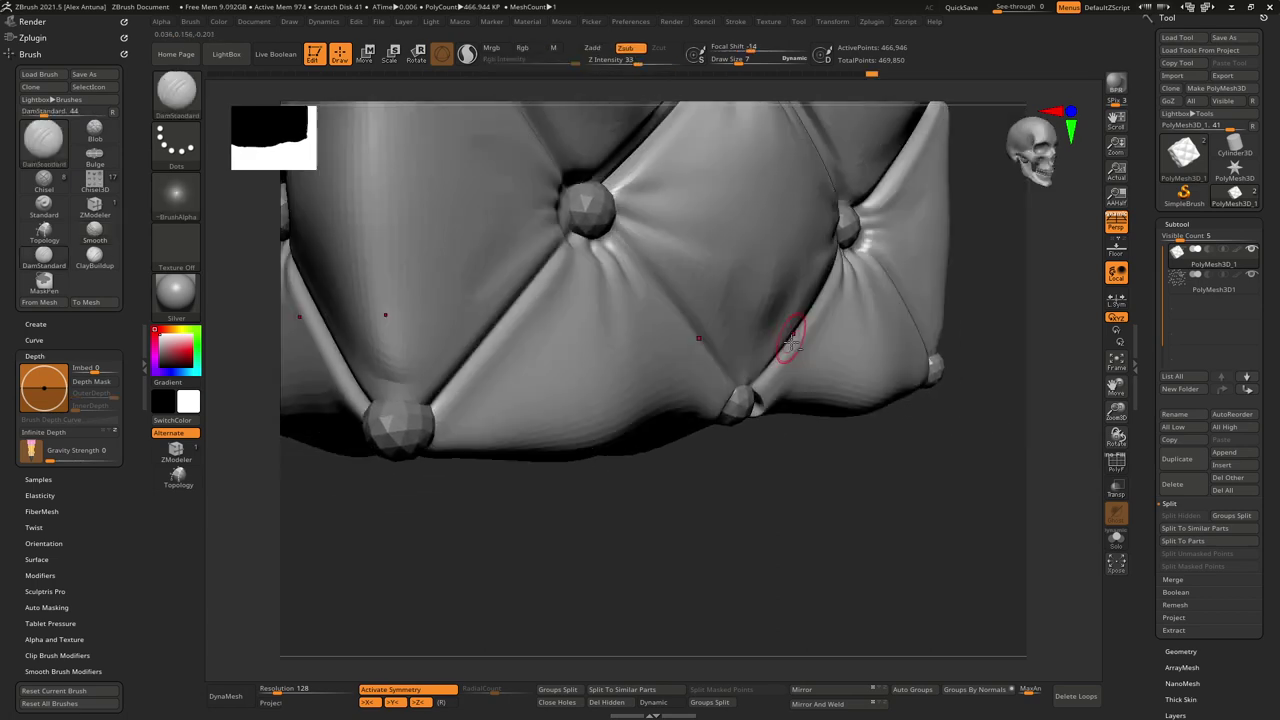
right_click_drag(791, 337, 725, 350)
left_click_drag(922, 353, 875, 359, "shift")
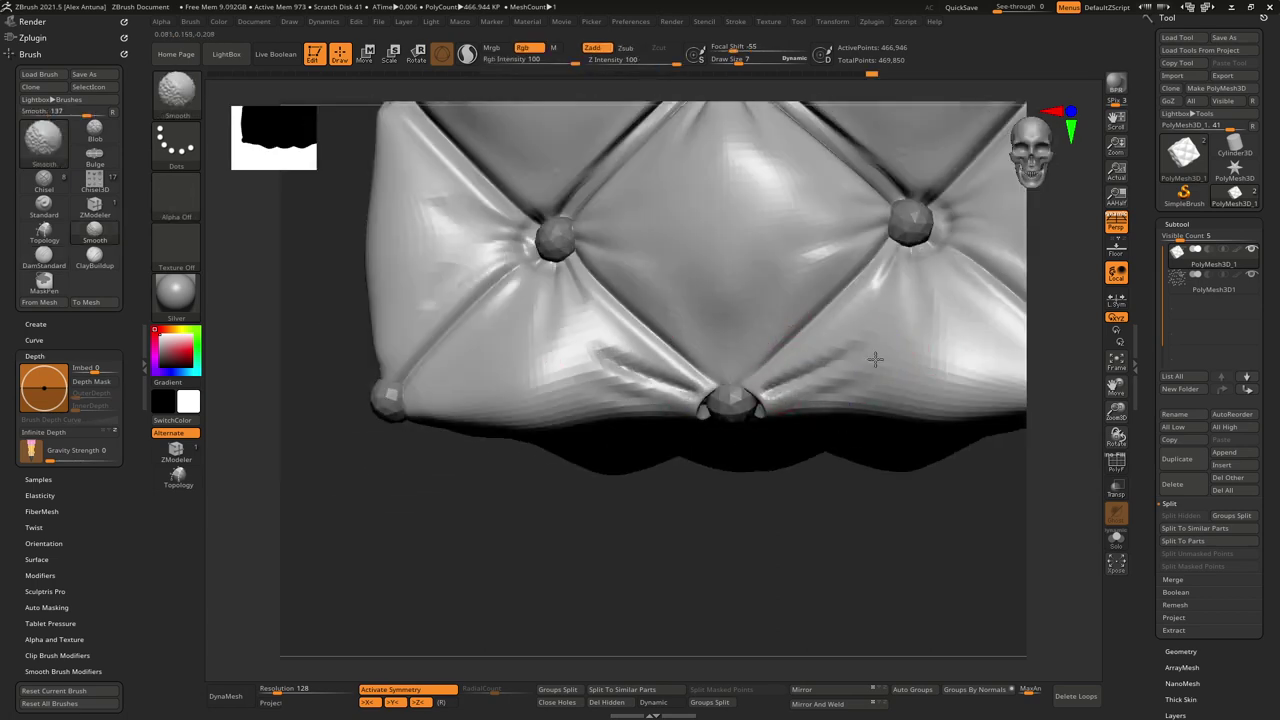
Step: Try the MatCap Gorilla material on the whole cushion and inspect its front face
mouse_move(772, 416)
right_mouse_down("ctrl")
mouse_move(811, 220)
mouse_move(769, 337)
mouse_move(917, 349)
mouse_move(929, 323)
right_mouse_up("ctrl")
mouse_move(929, 323)
left_mouse_down()
mouse_move(903, 340)
mouse_move(920, 349)
mouse_move(709, 380)
left_mouse_up()
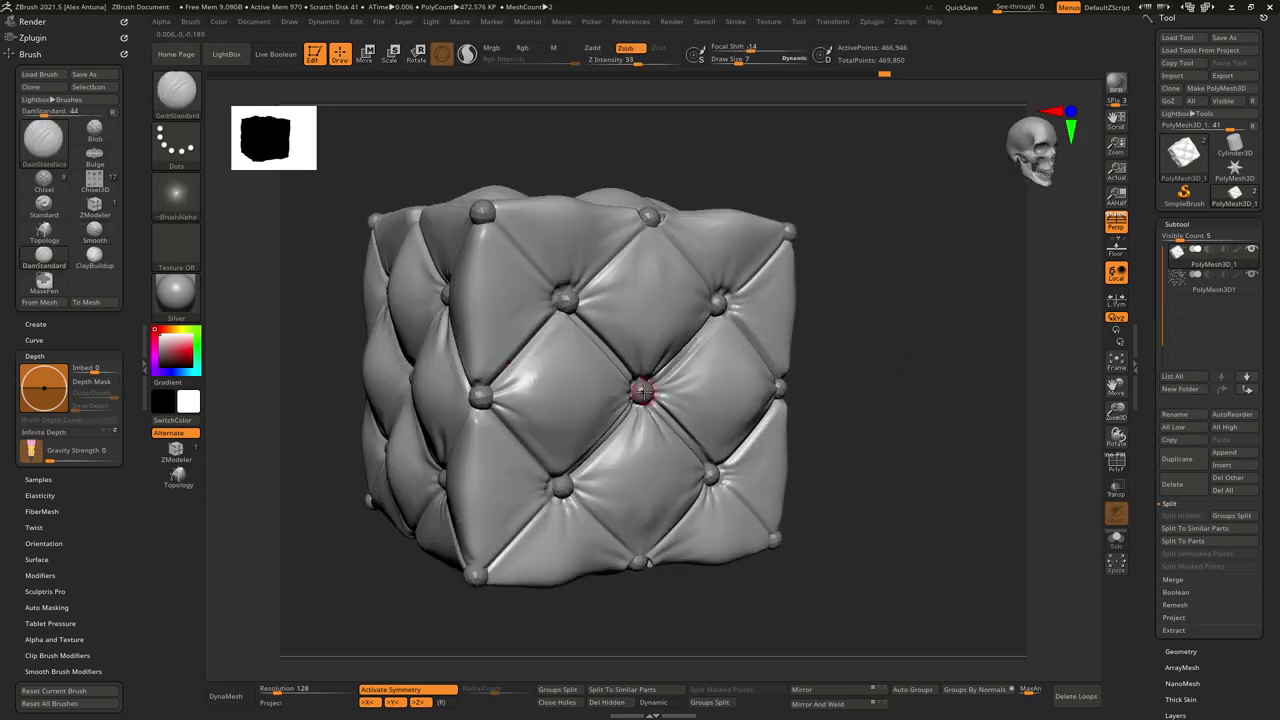
mouse_move(905, 379)
left_mouse_down()
mouse_move(923, 377)
mouse_move(849, 402)
mouse_move(903, 371)
left_mouse_up()
left_click(192, 314)
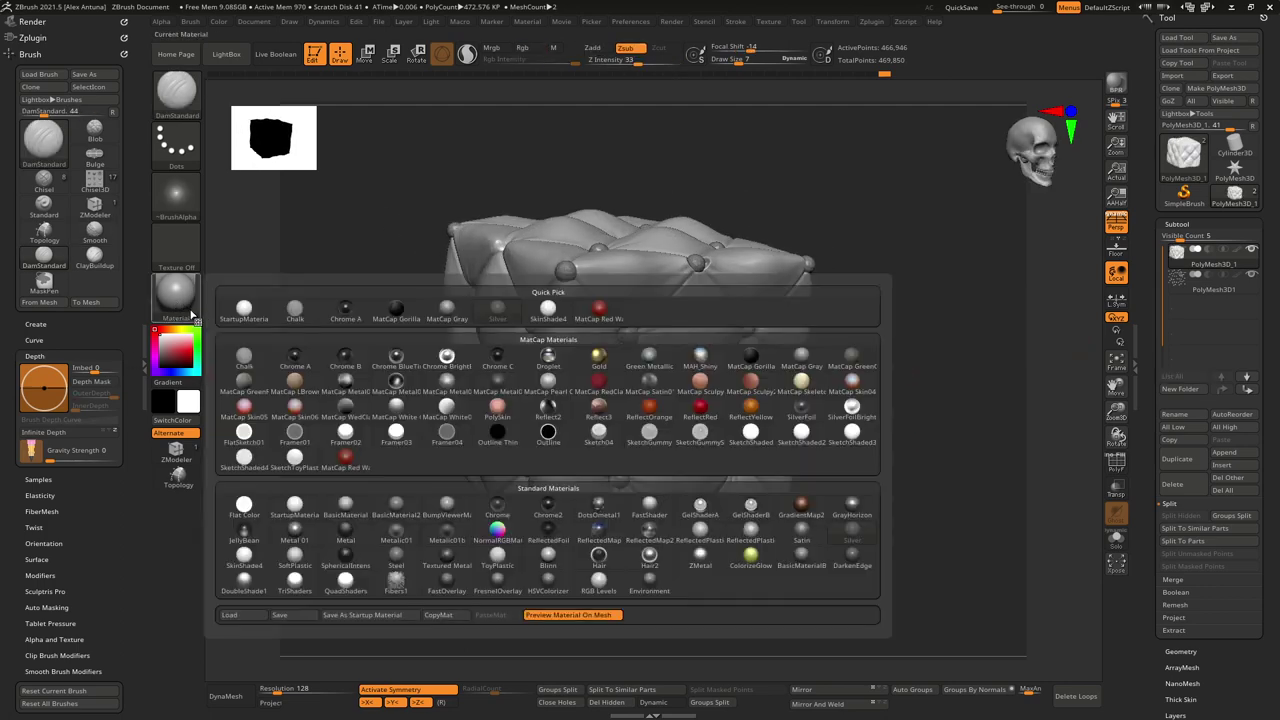
left_click(752, 366)
right_click_drag(757, 366, 757, 355)
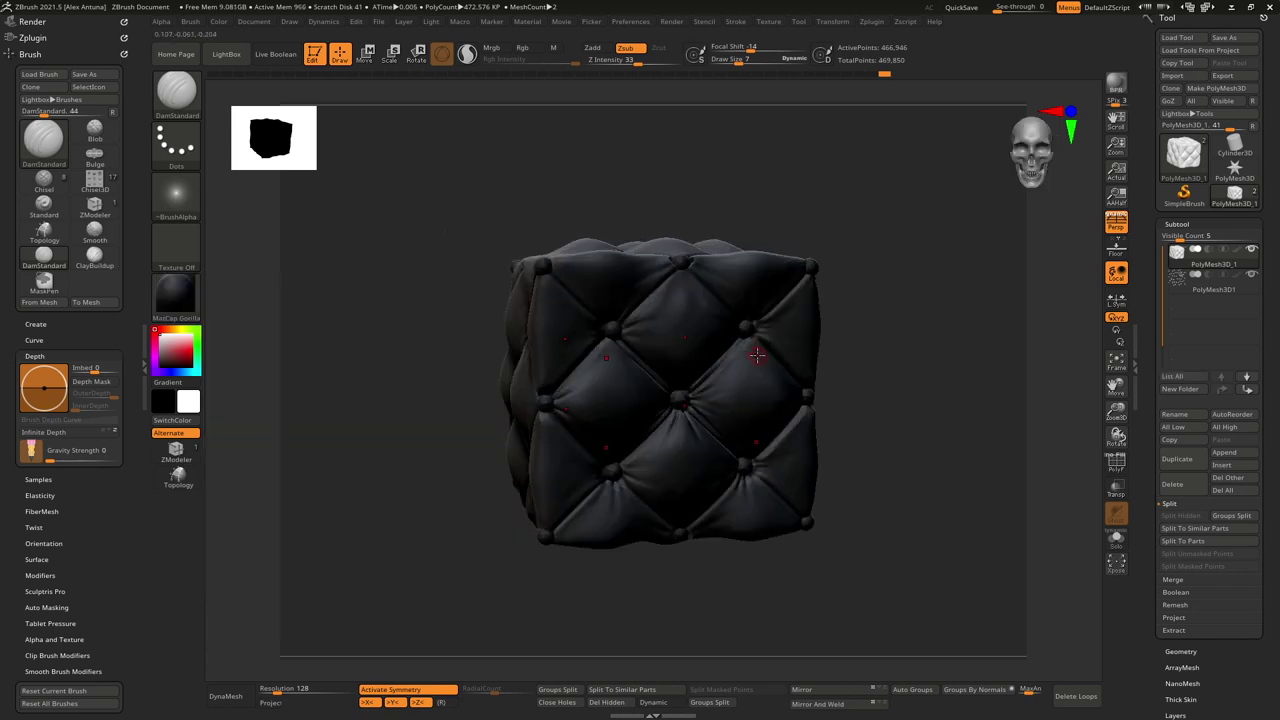
Step: Try the MatCap Gray material on the cushion and inspect it from a corner
left_click(196, 312)
left_click(801, 358)
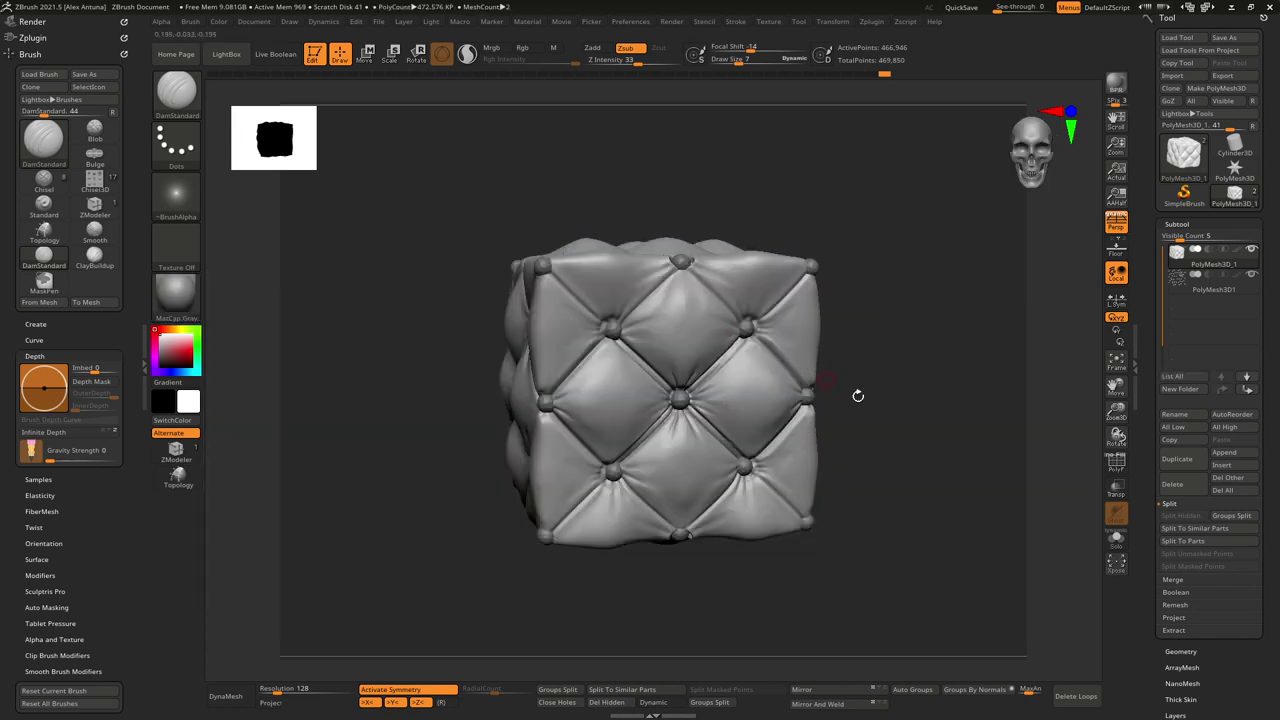
left_click_drag(857, 394, 668, 338)
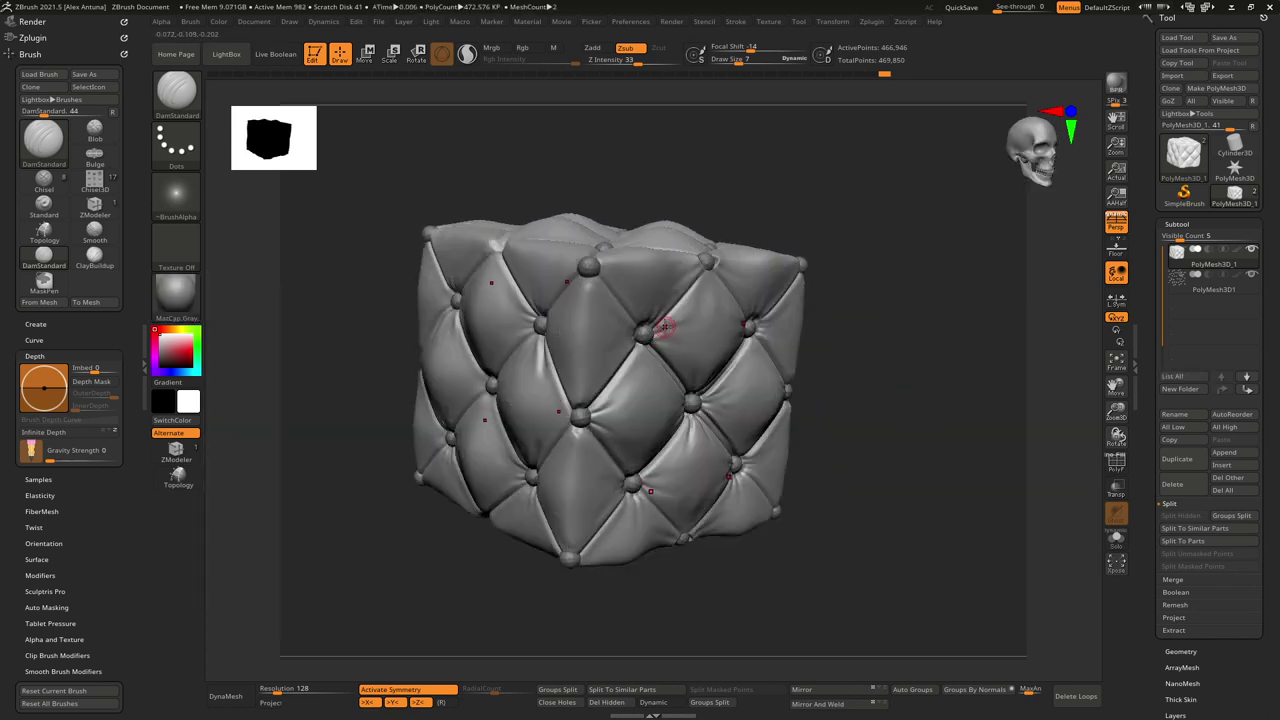
right_click_drag(723, 342, 778, 342)
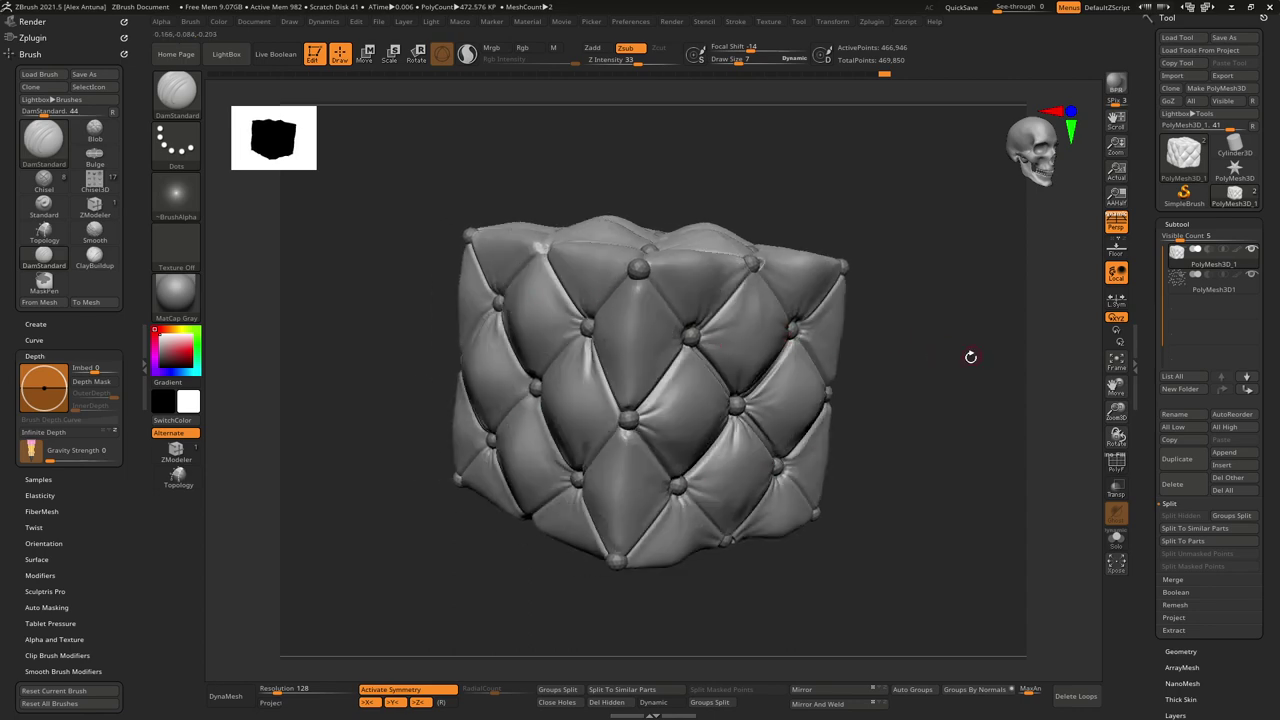
left_click_drag(937, 349, 916, 371)
Step: Try the Steel and Blinn materials on the cushion and inspect its front face
left_click(176, 293)
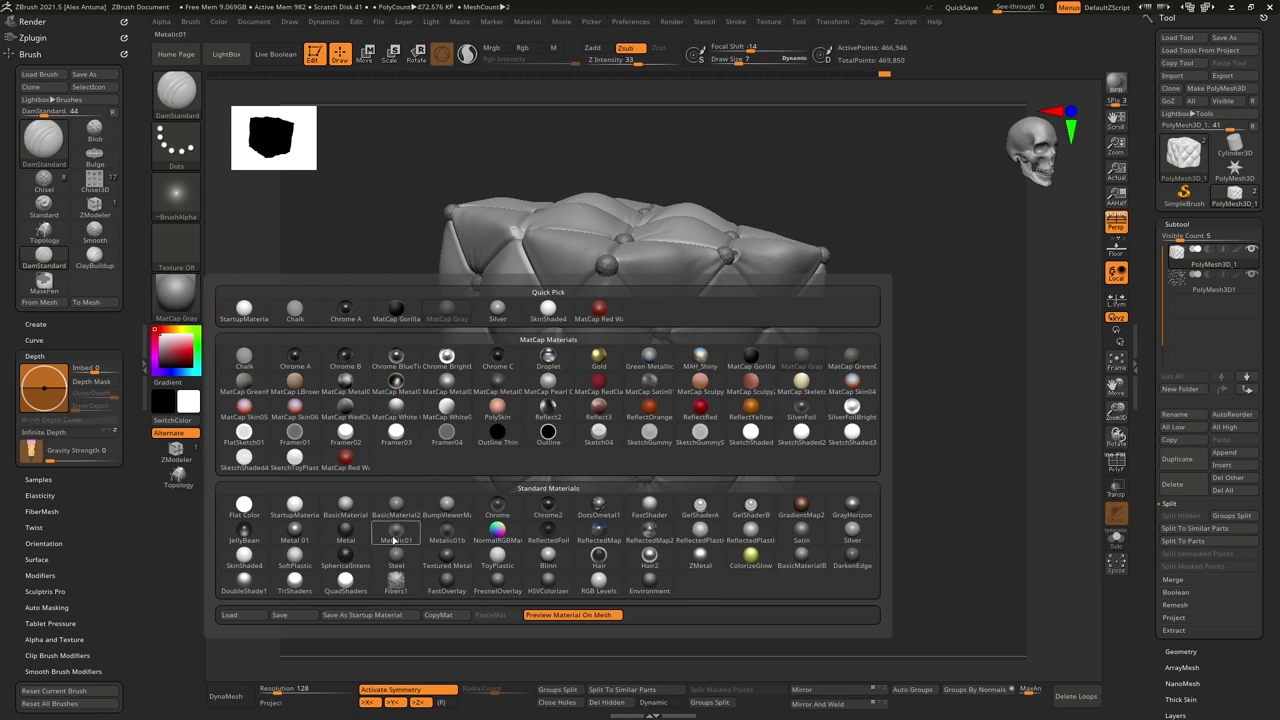
left_click(404, 561)
left_click(176, 300)
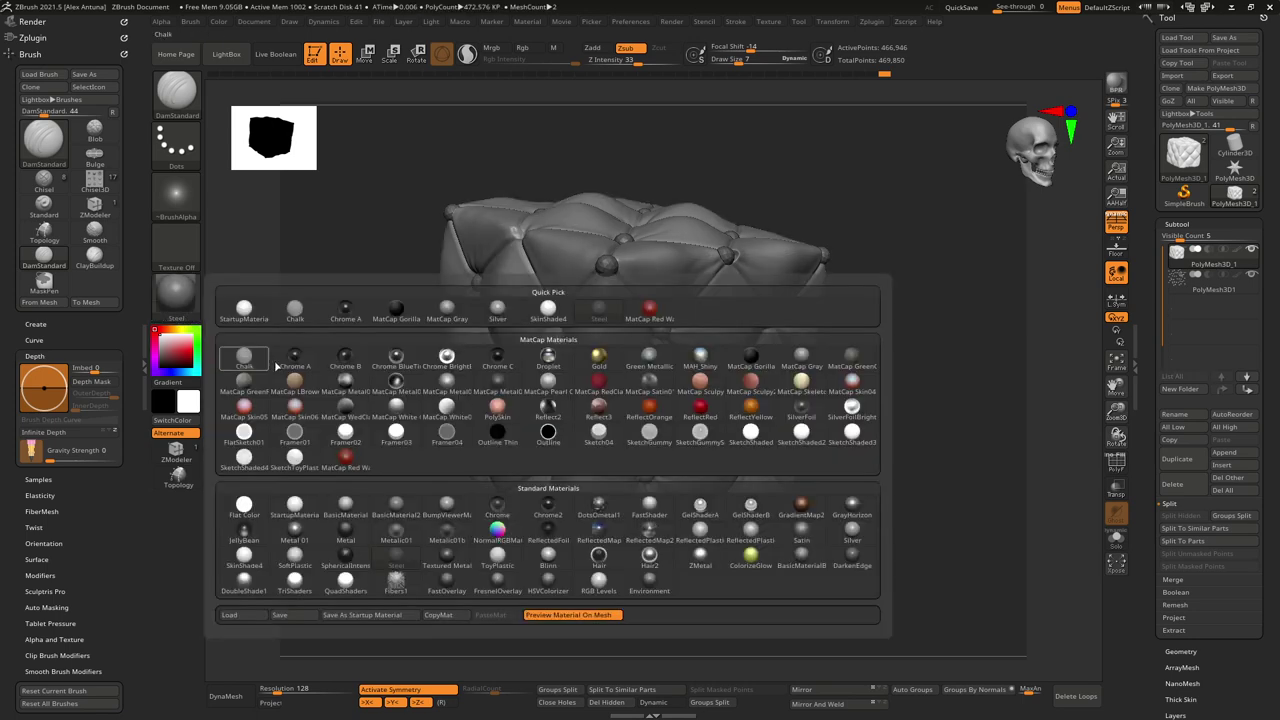
left_click(553, 557)
right_click_drag(576, 544, 553, 519)
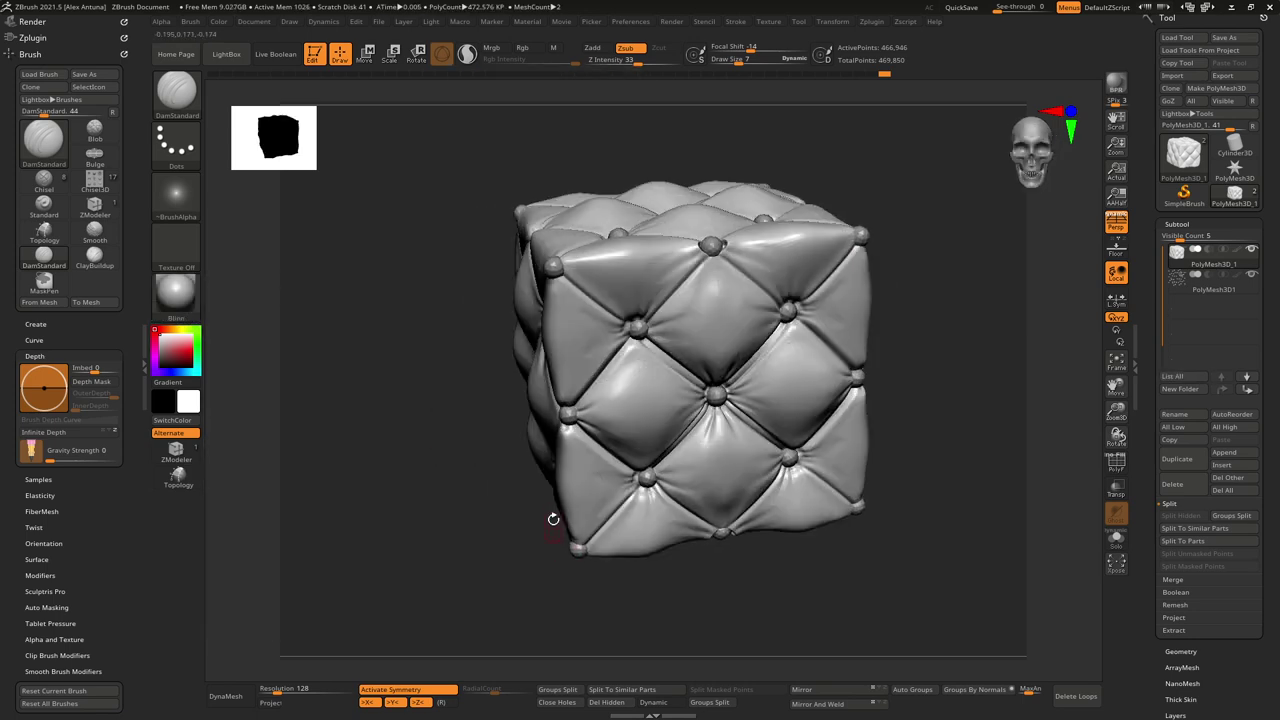
Step: Apply a reflected plastic material to the whole cushion and inspect it from a corner
left_click(176, 295)
left_click(702, 541)
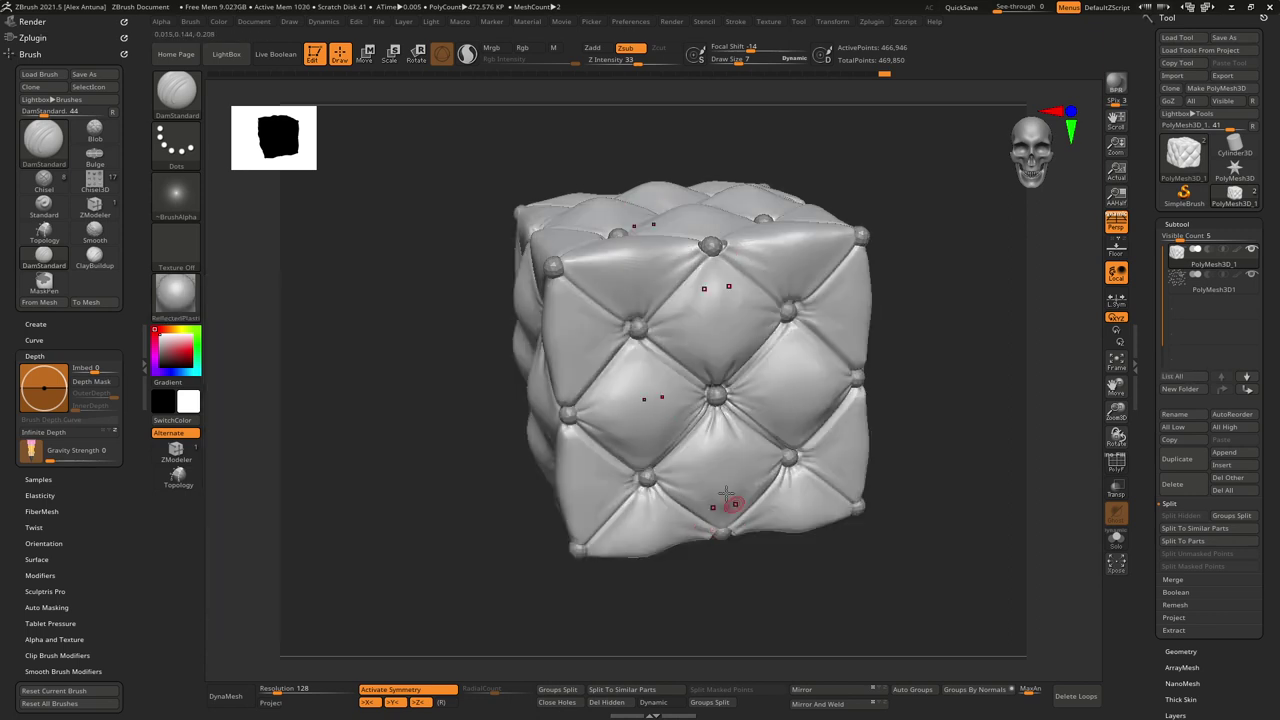
right_click_drag(729, 506, 712, 456)
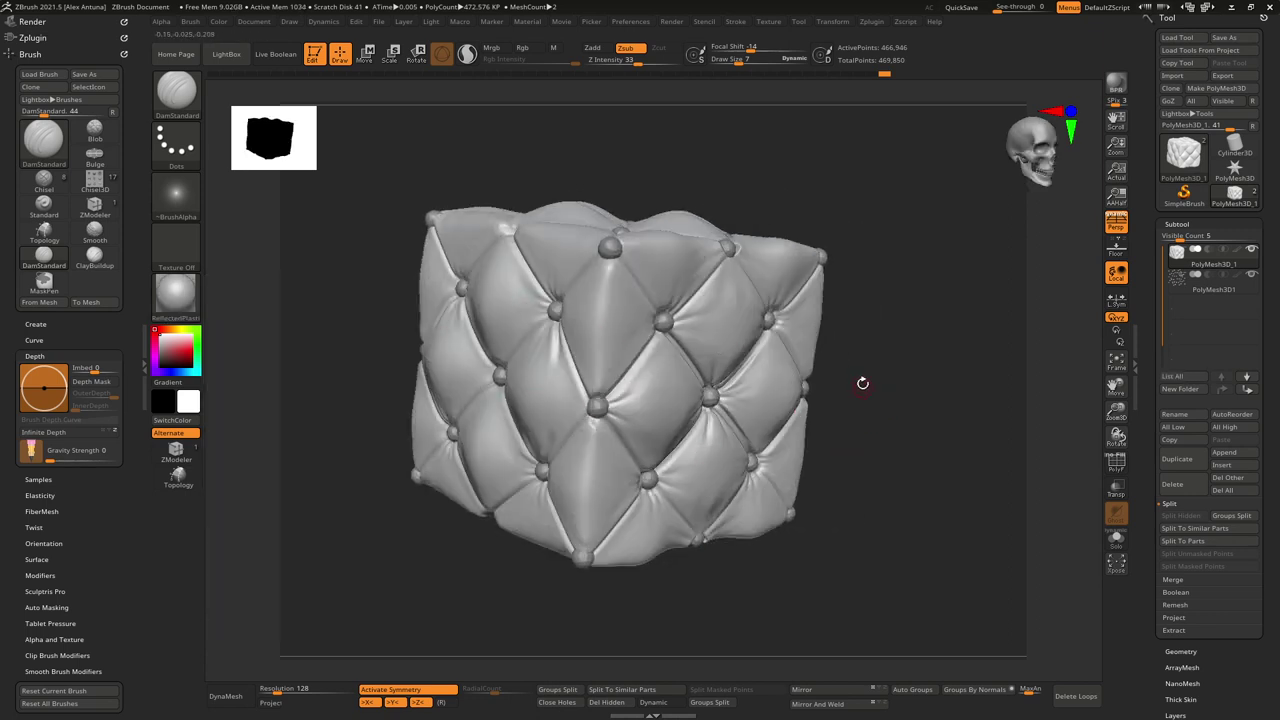
mouse_move(863, 354)
left_mouse_down()
mouse_move(851, 357)
mouse_move(860, 386)
mouse_move(920, 369)
mouse_move(911, 346)
mouse_move(917, 371)
mouse_move(593, 373)
left_mouse_up()
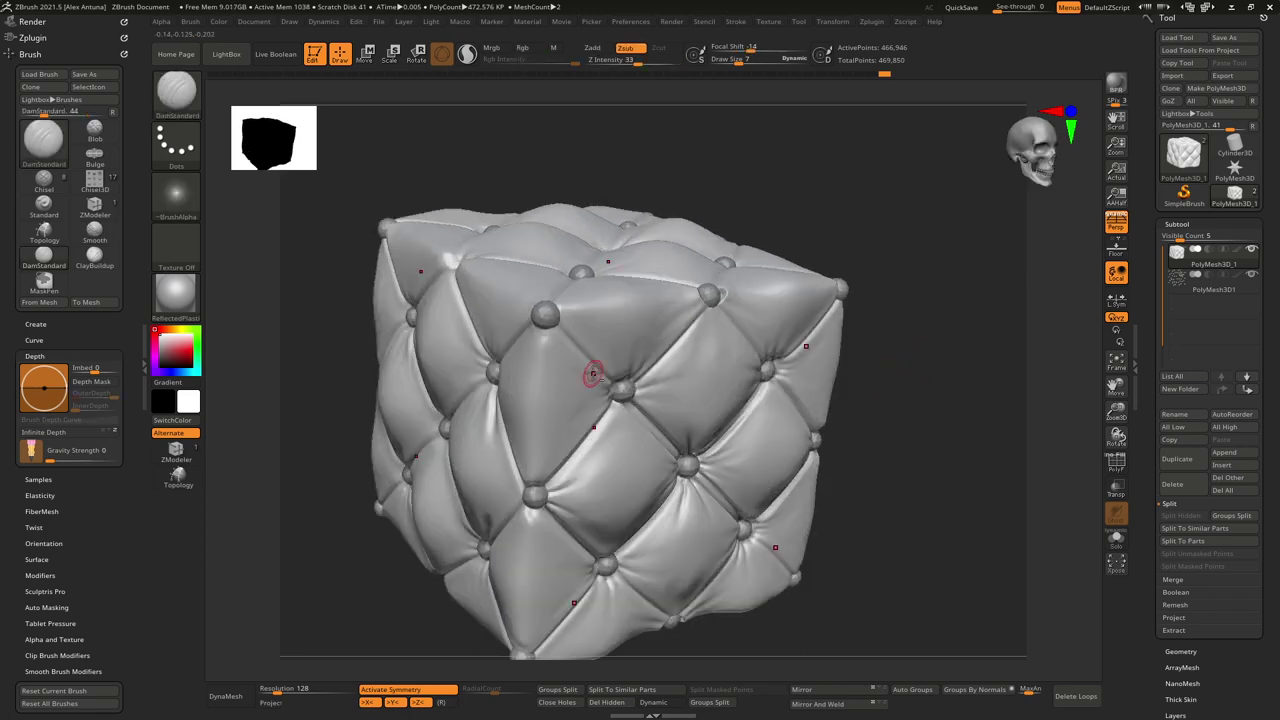
Step: Activate the sphere buttons subtool and set the ZModeler polygon action to Scale with Click Center
left_click(630, 390, "alt")
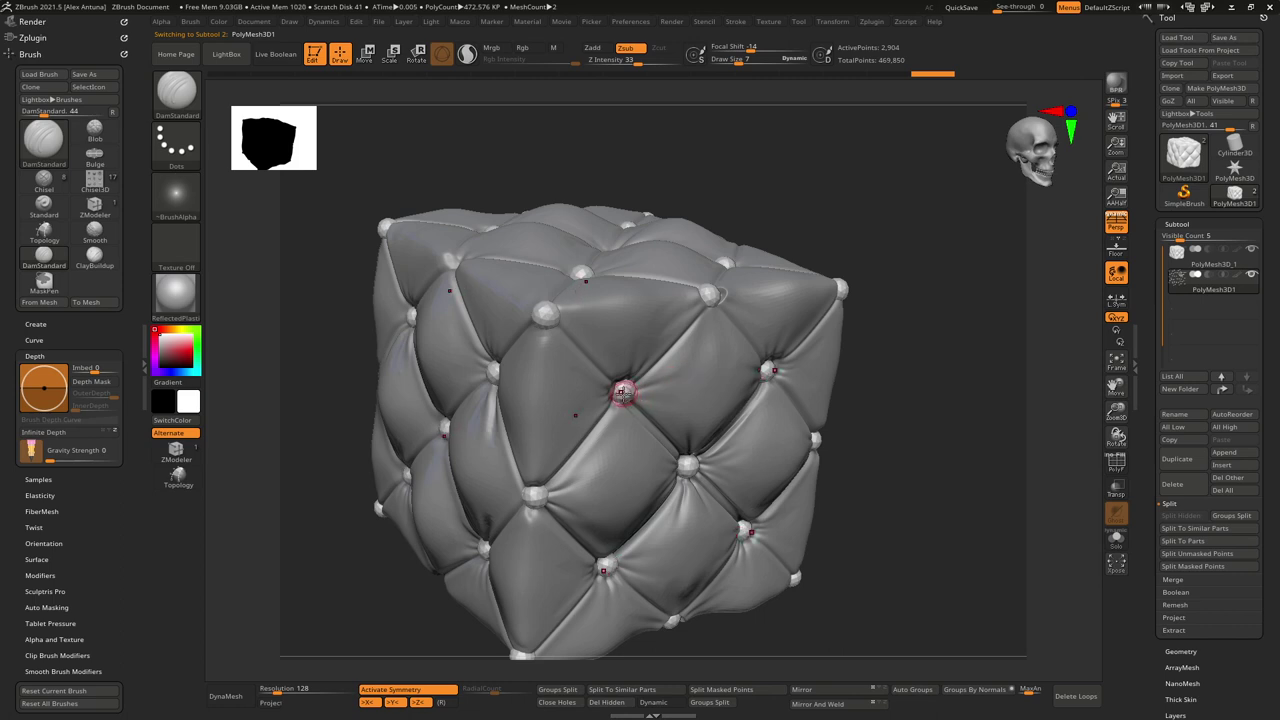
key("b")
key("z")
key("m")
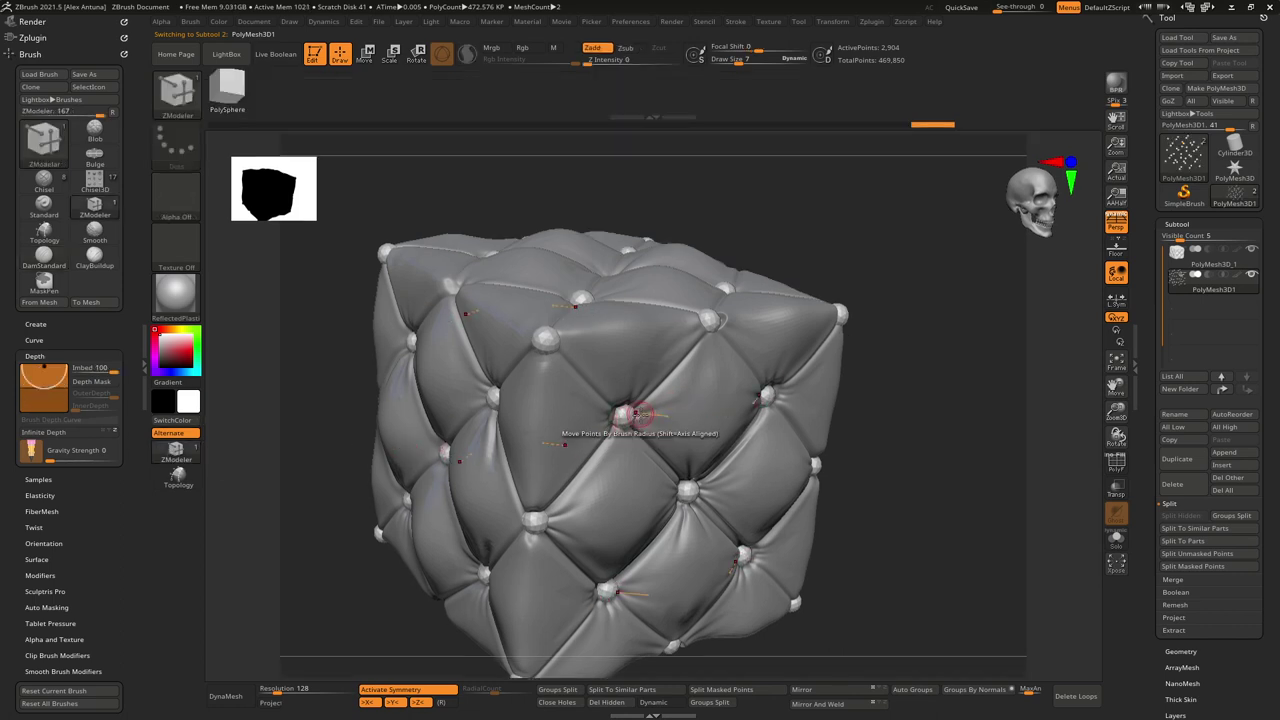
key("space")
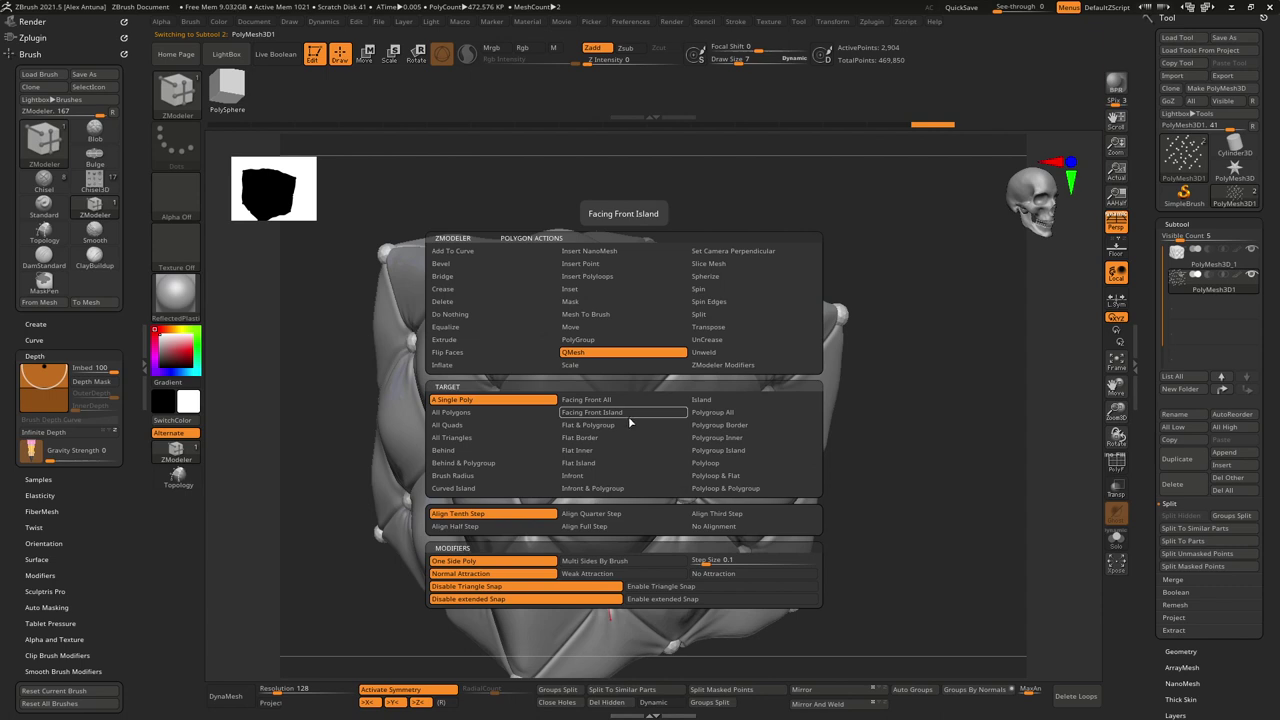
left_click(598, 365)
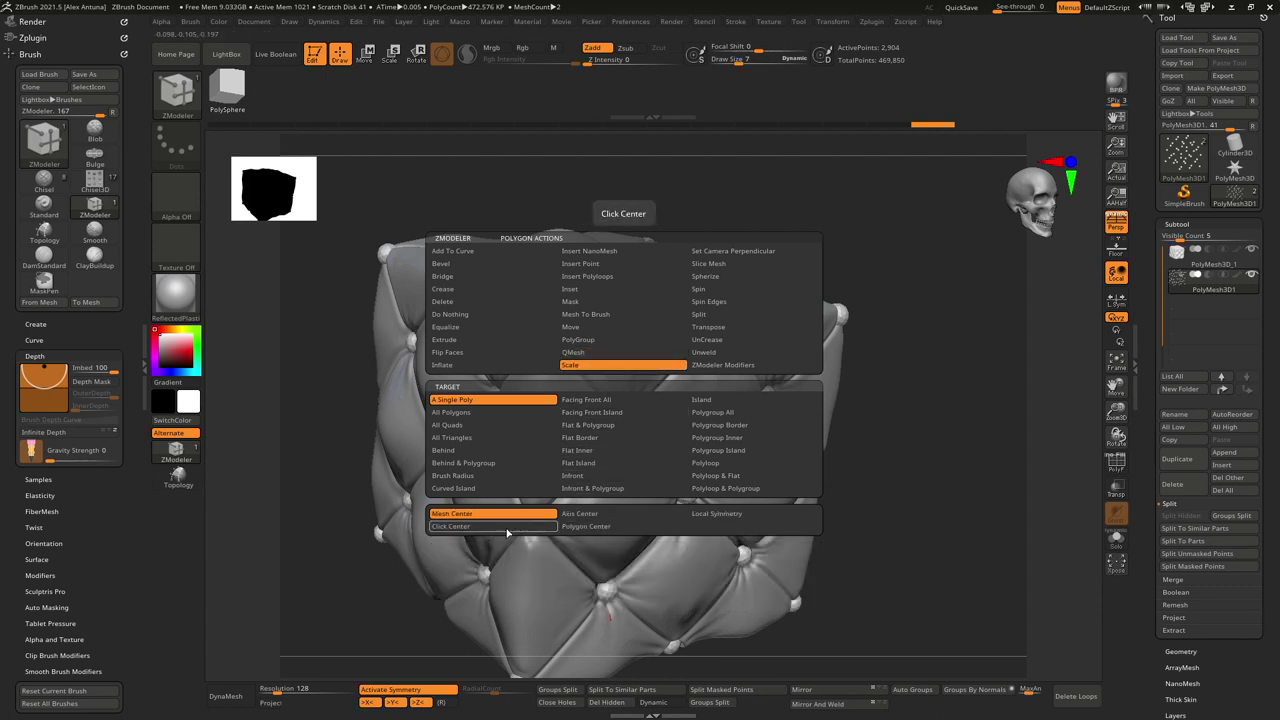
left_click(507, 533)
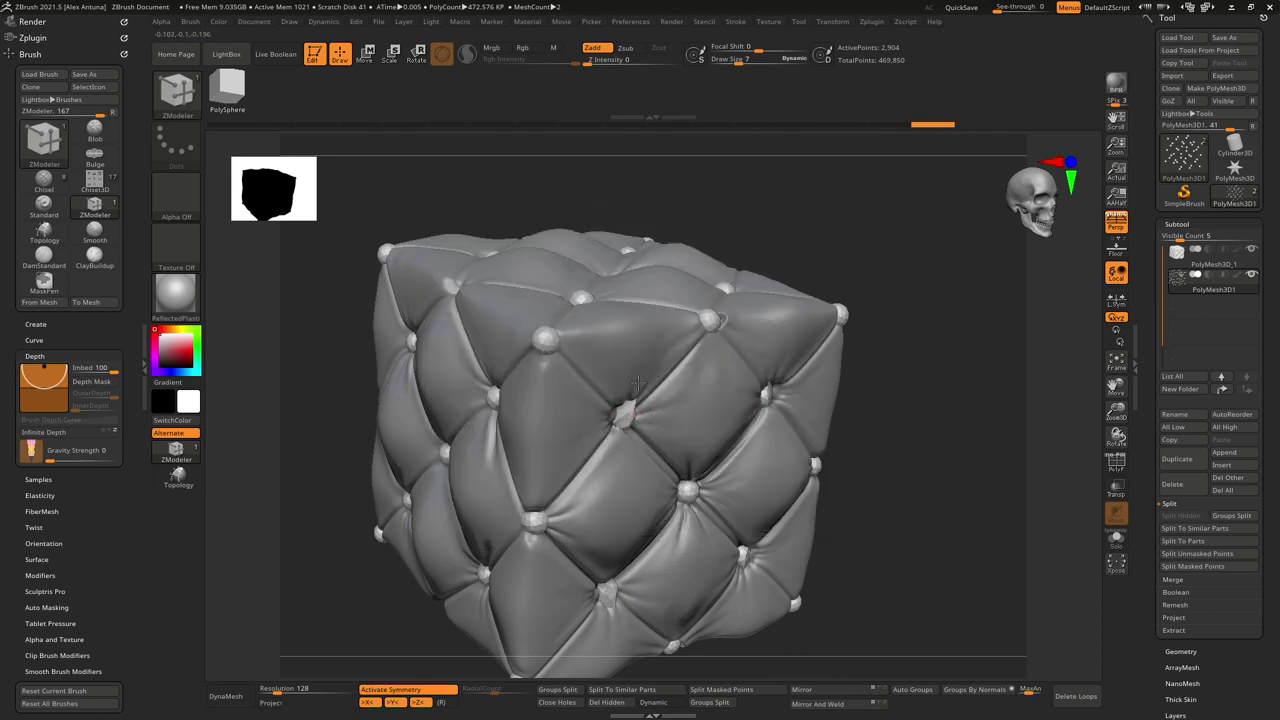
Step: Set the ZModeler Scale target to All Polygons and scale the sphere buttons from an upper front button
key("space")
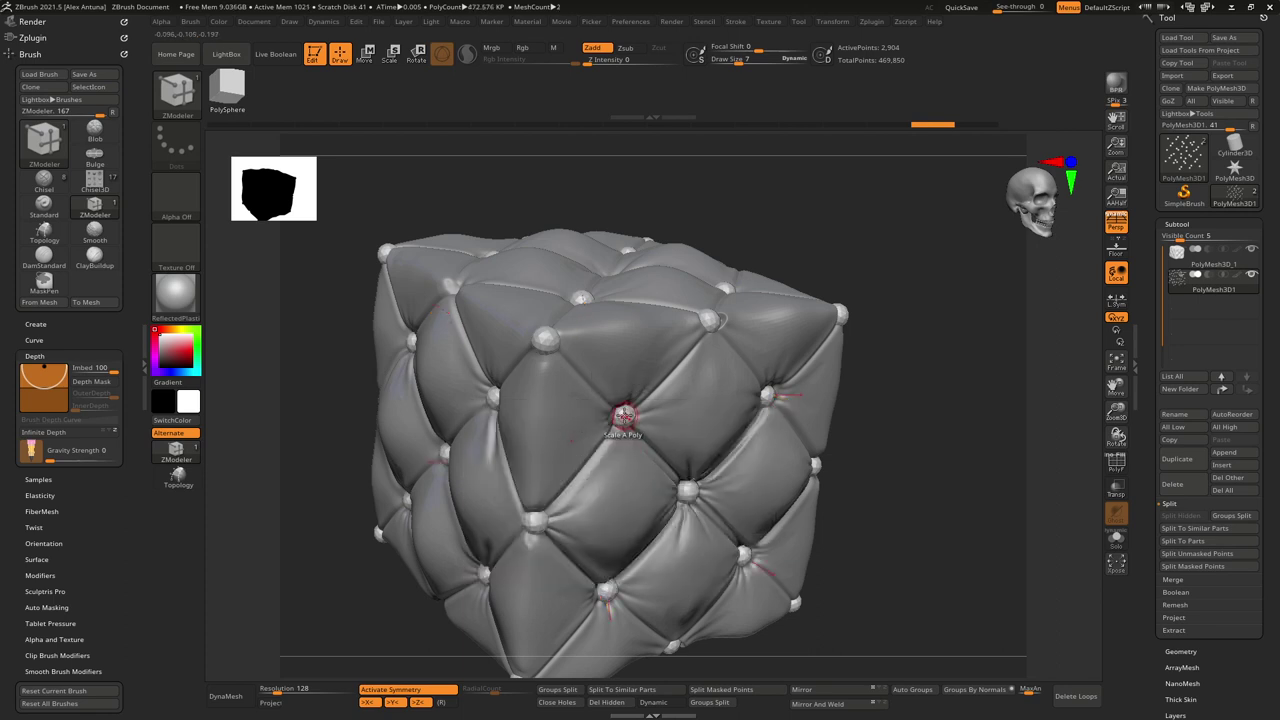
key("space")
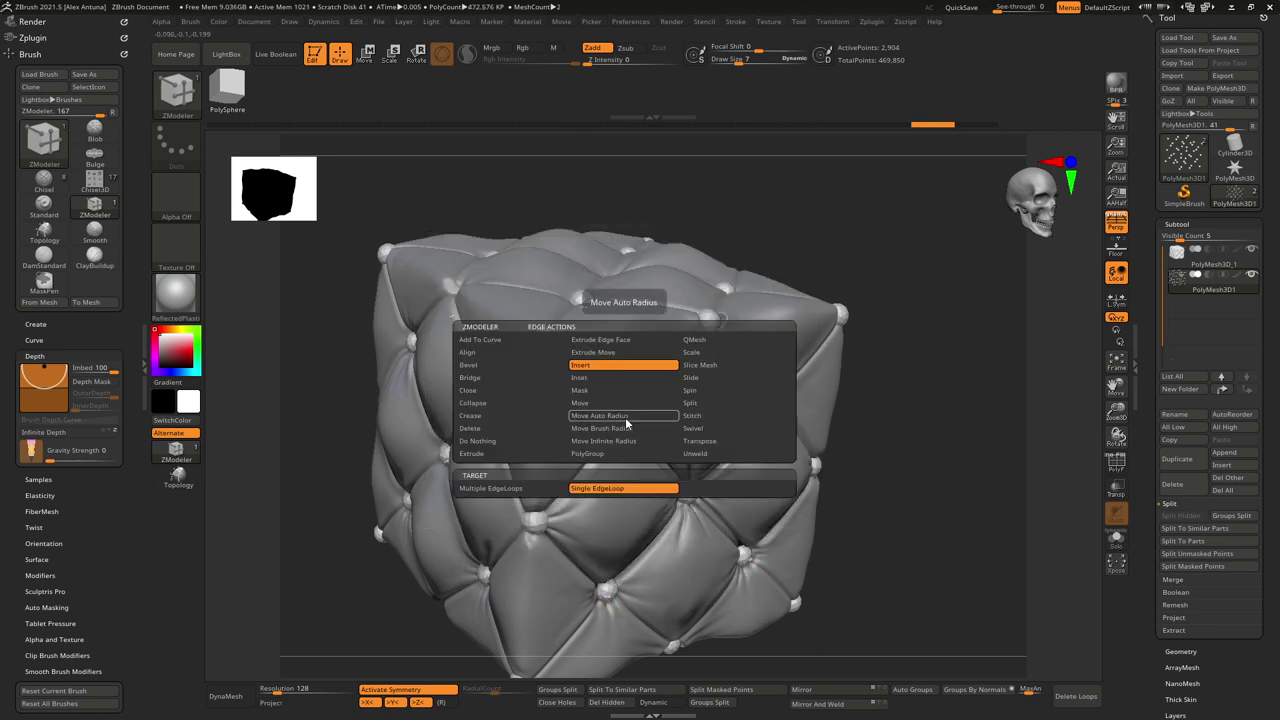
right_click_drag(636, 414, 705, 535, "ctrl")
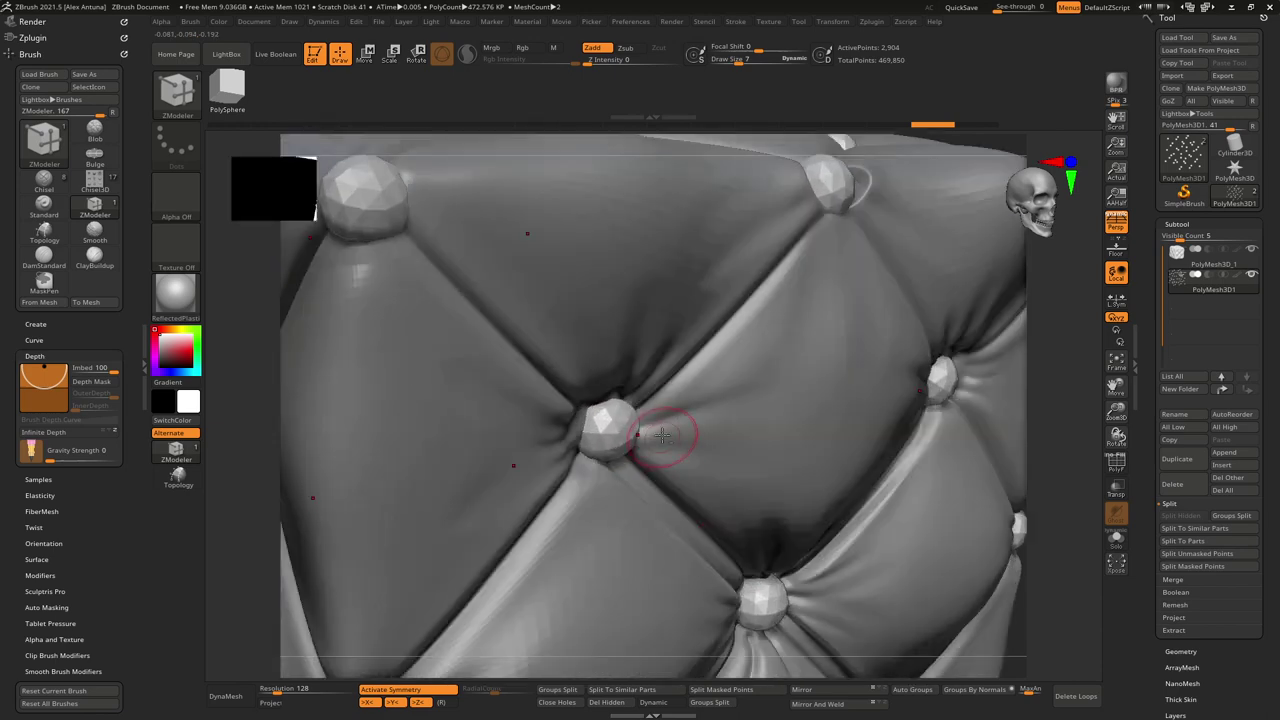
key("space")
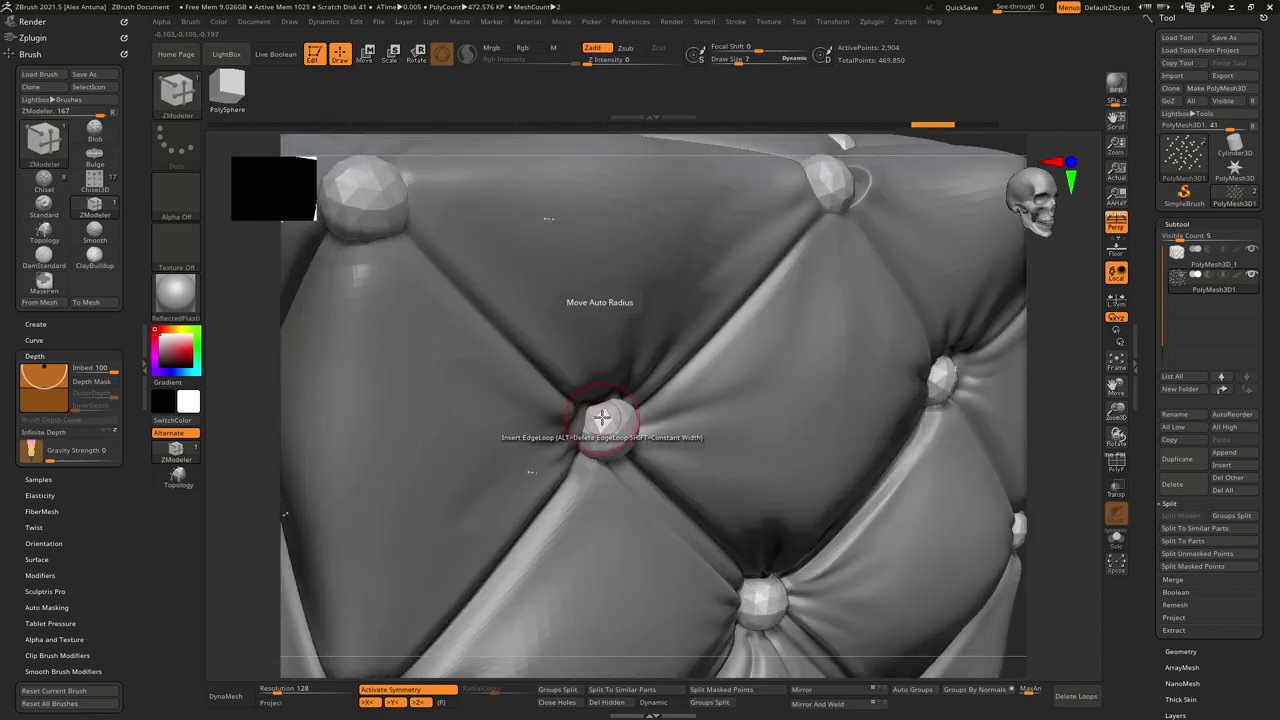
key("space")
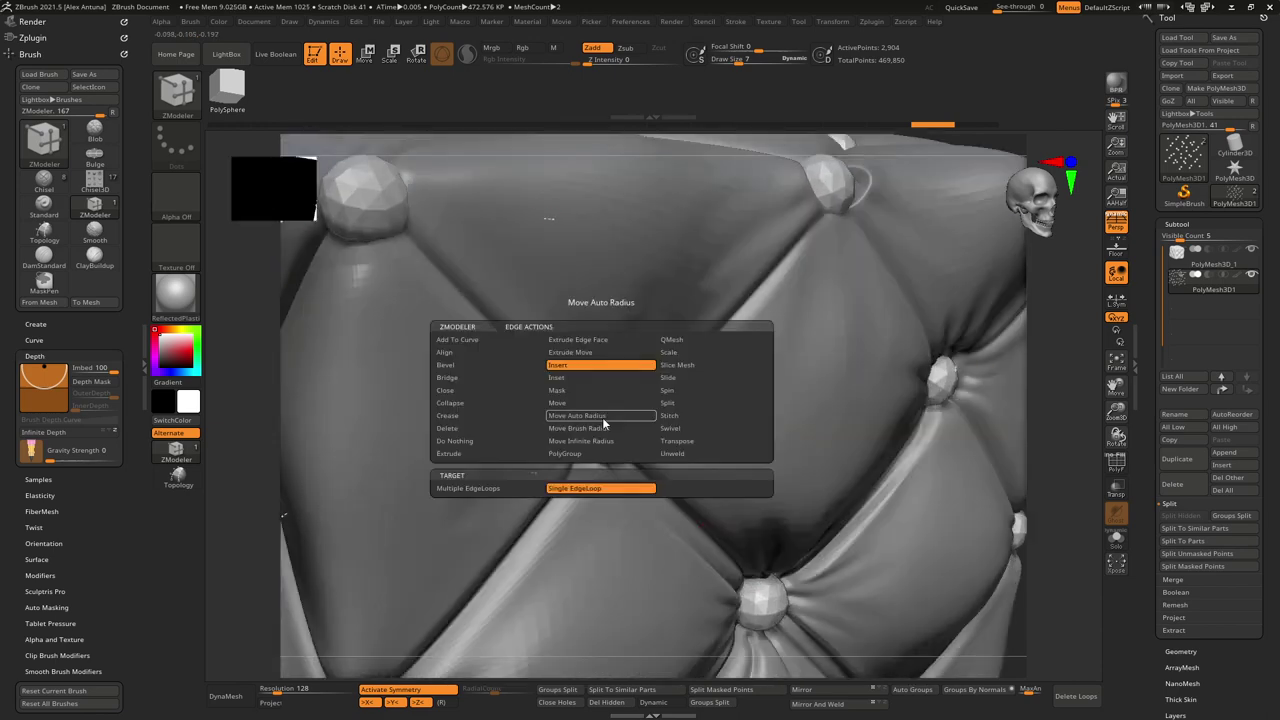
right_click_drag(602, 420, 601, 450, "ctrl")
key("space")
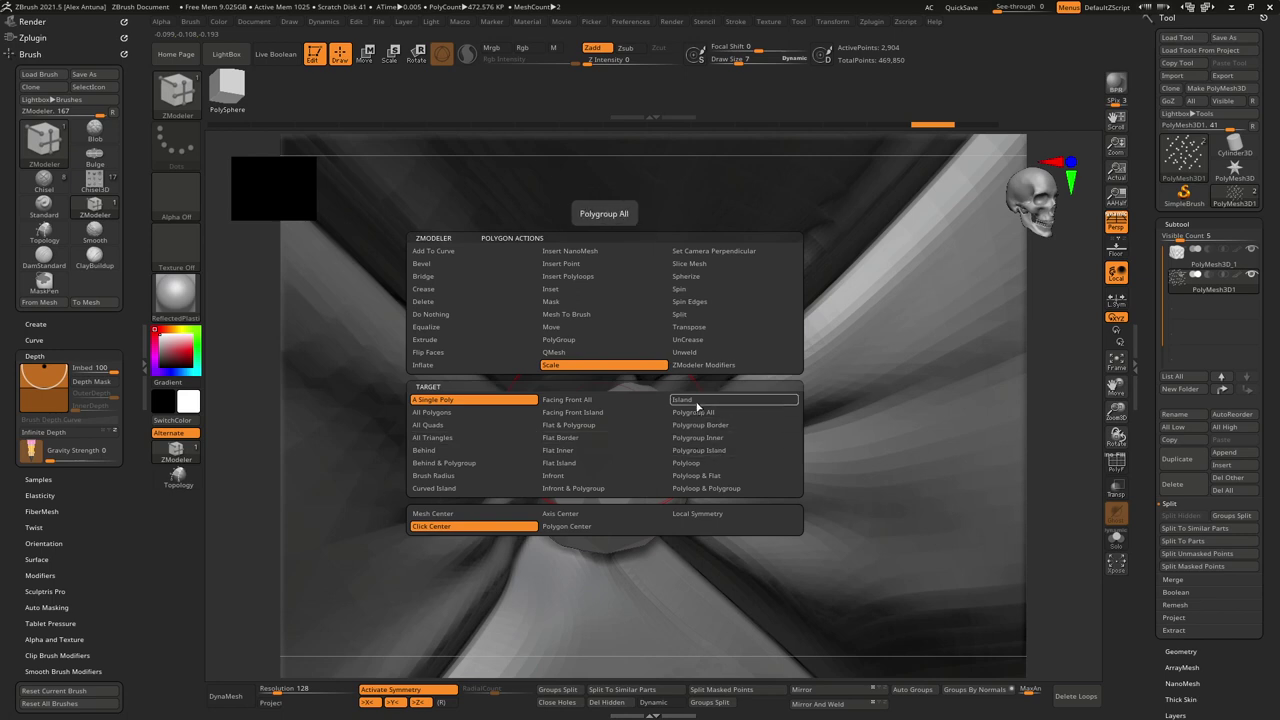
left_click(464, 415)
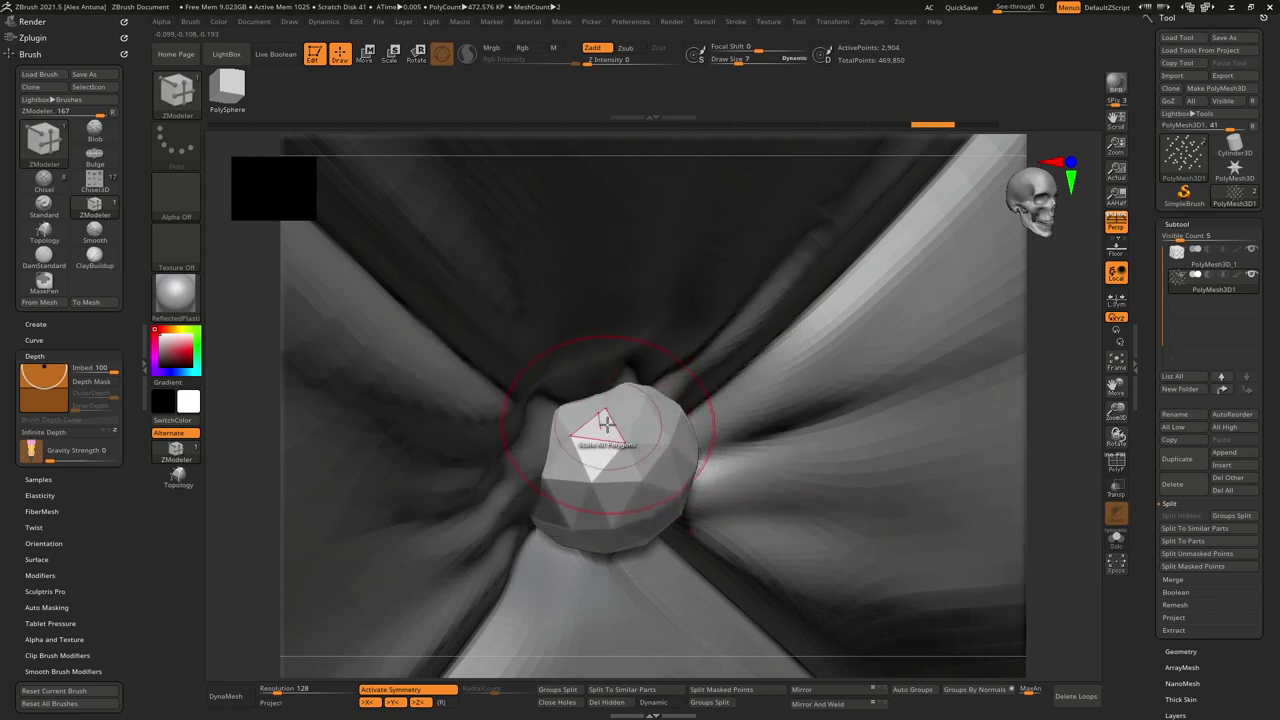
left_click_drag(606, 424, 616, 511)
right_click_drag(616, 511, 655, 343, "ctrl")
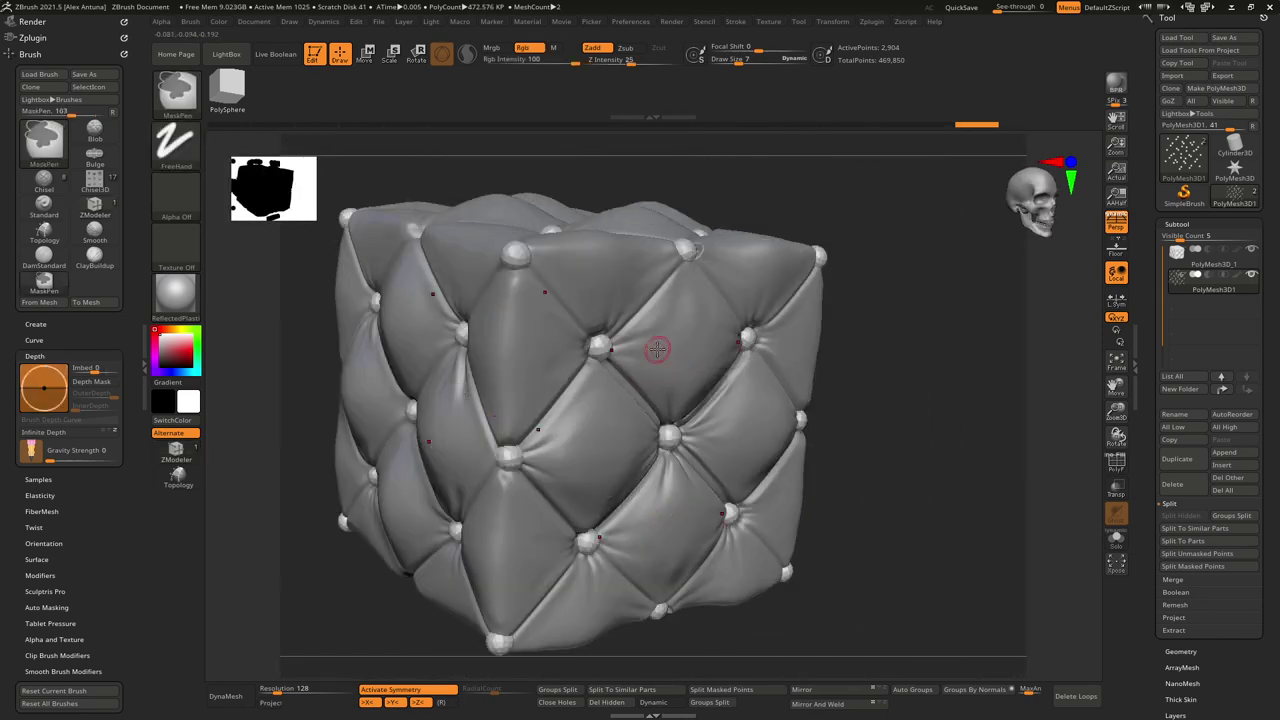
Step: Try scaling all button polygons with the Axis Center option and undo the attempts
right_click_drag(591, 309, 603, 360, "ctrl")
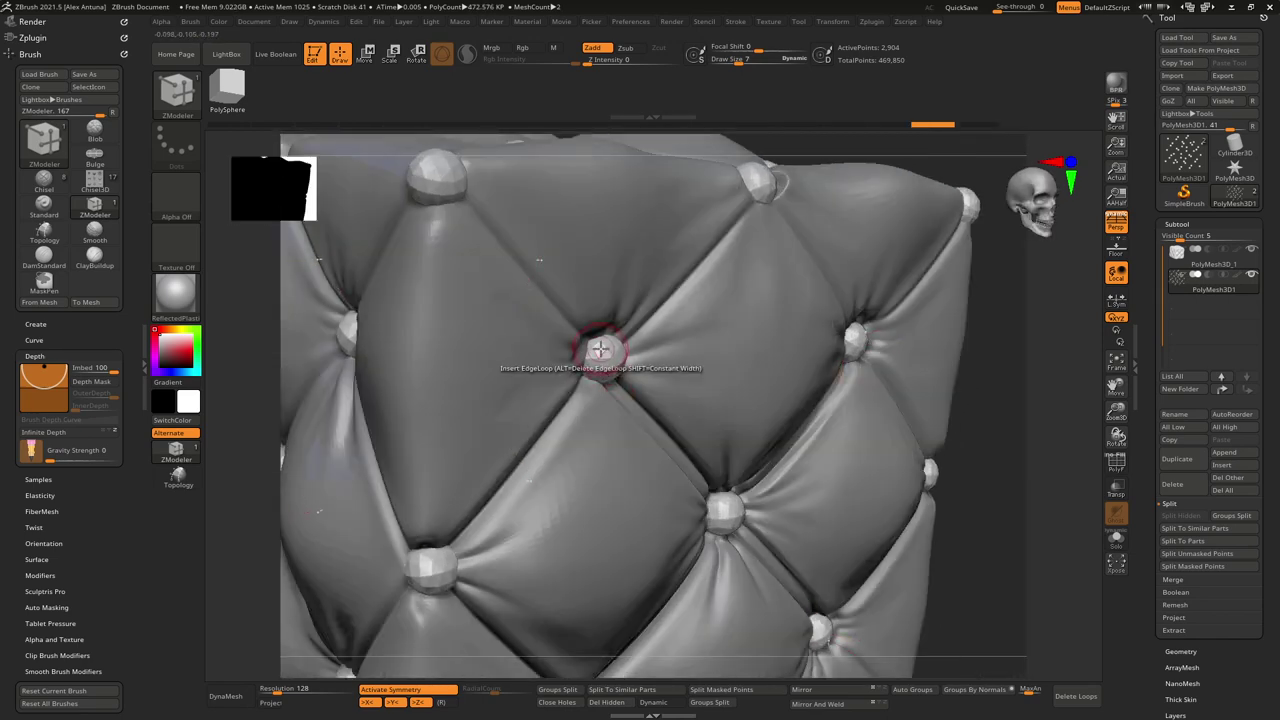
key("space")
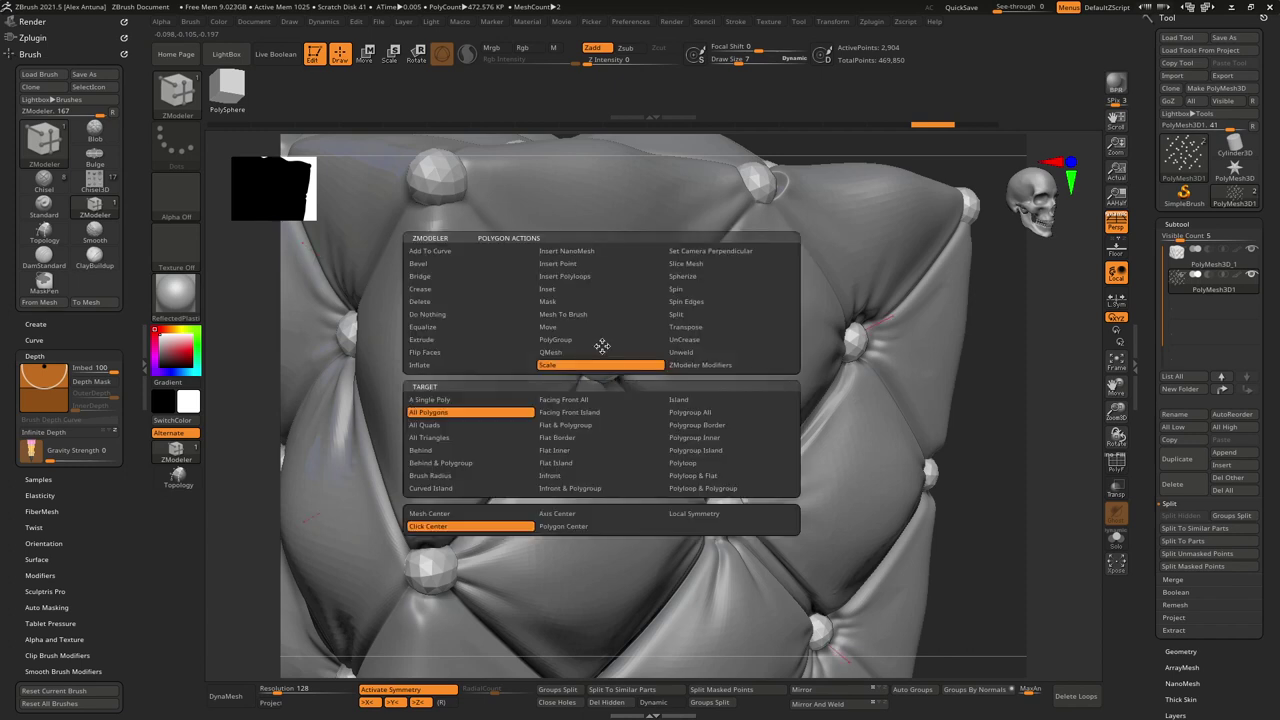
left_click(559, 527)
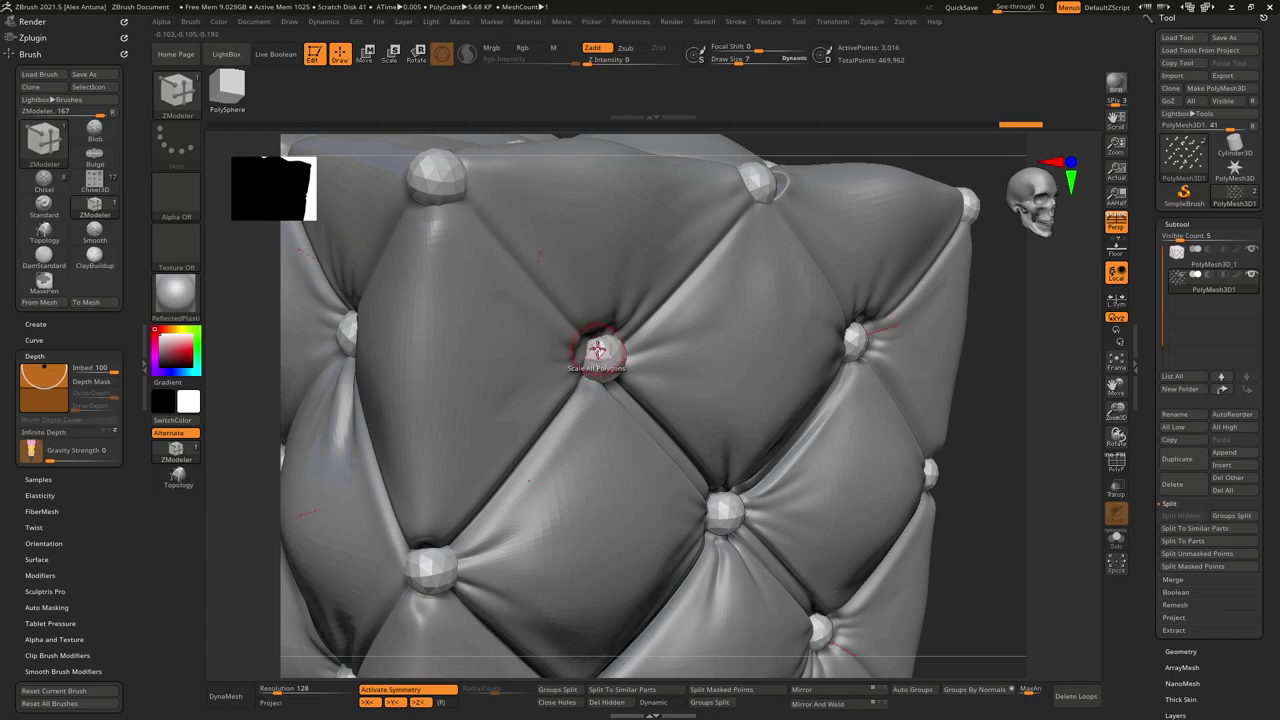
left_click_drag(600, 349, 606, 352)
key("ctrl+z")
key("ctrl+z")
key("ctrl+z")
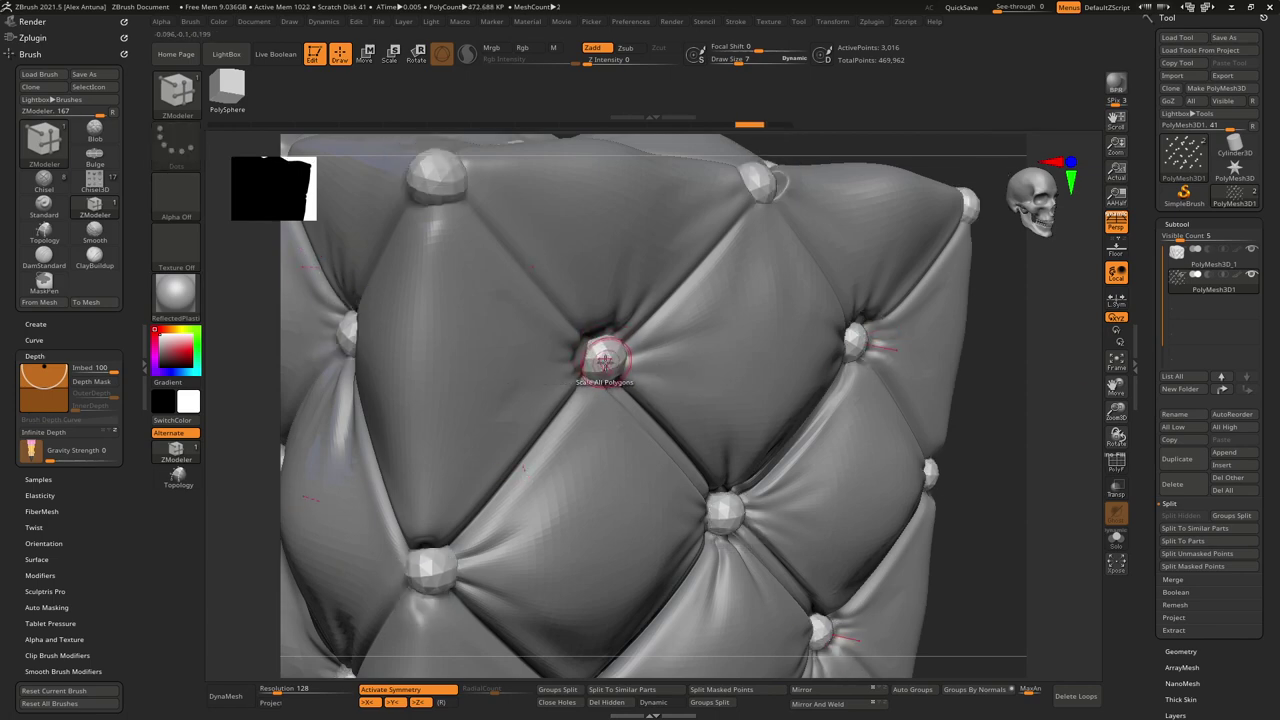
Step: Try scaling all button polygons with the Mesh Center option and check the buttons up close
key("space")
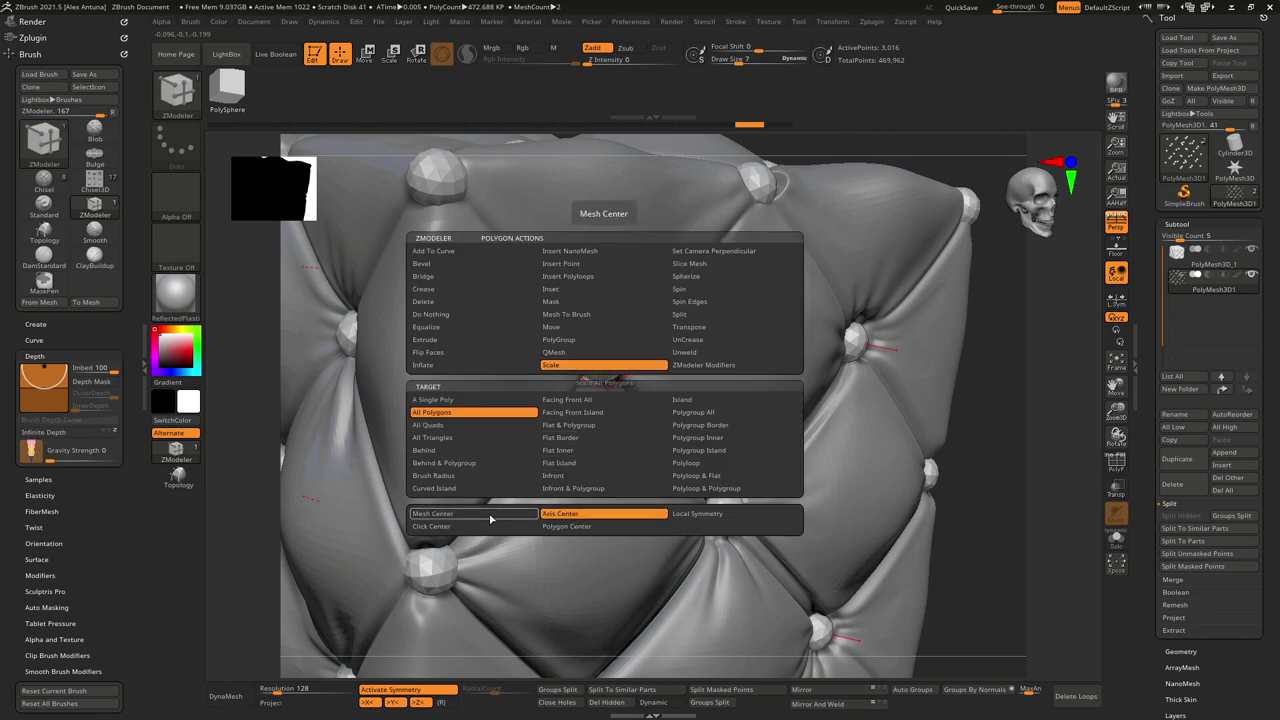
left_click(490, 517)
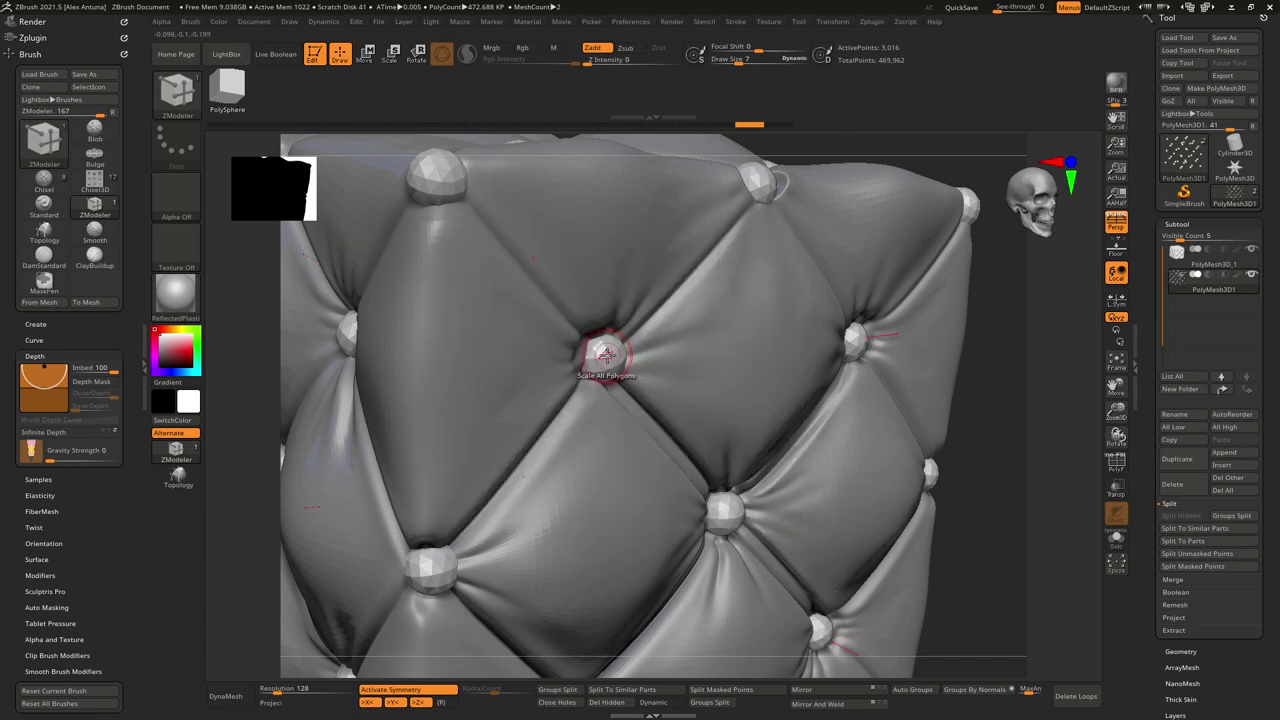
left_click_drag(606, 355, 615, 352)
right_click_drag(642, 344, 641, 272)
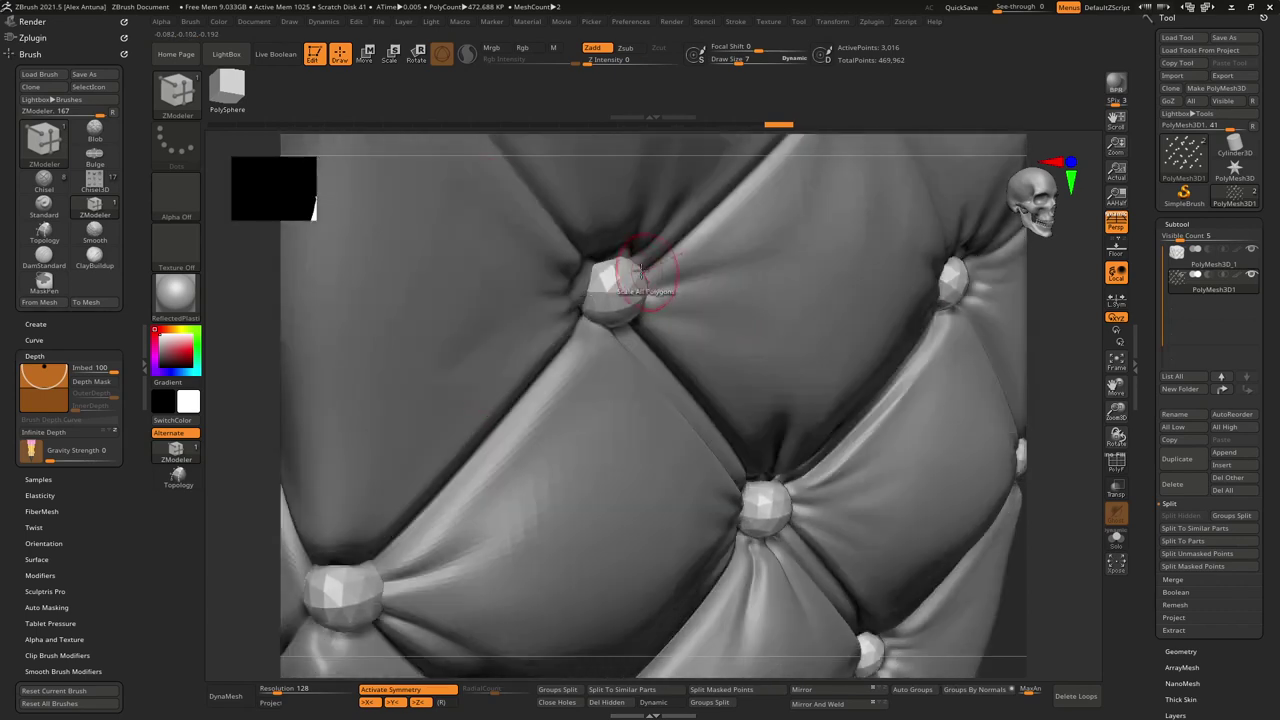
Step: Try scaling all button polygons with the Local Symmetry option from the same front button
key("space")
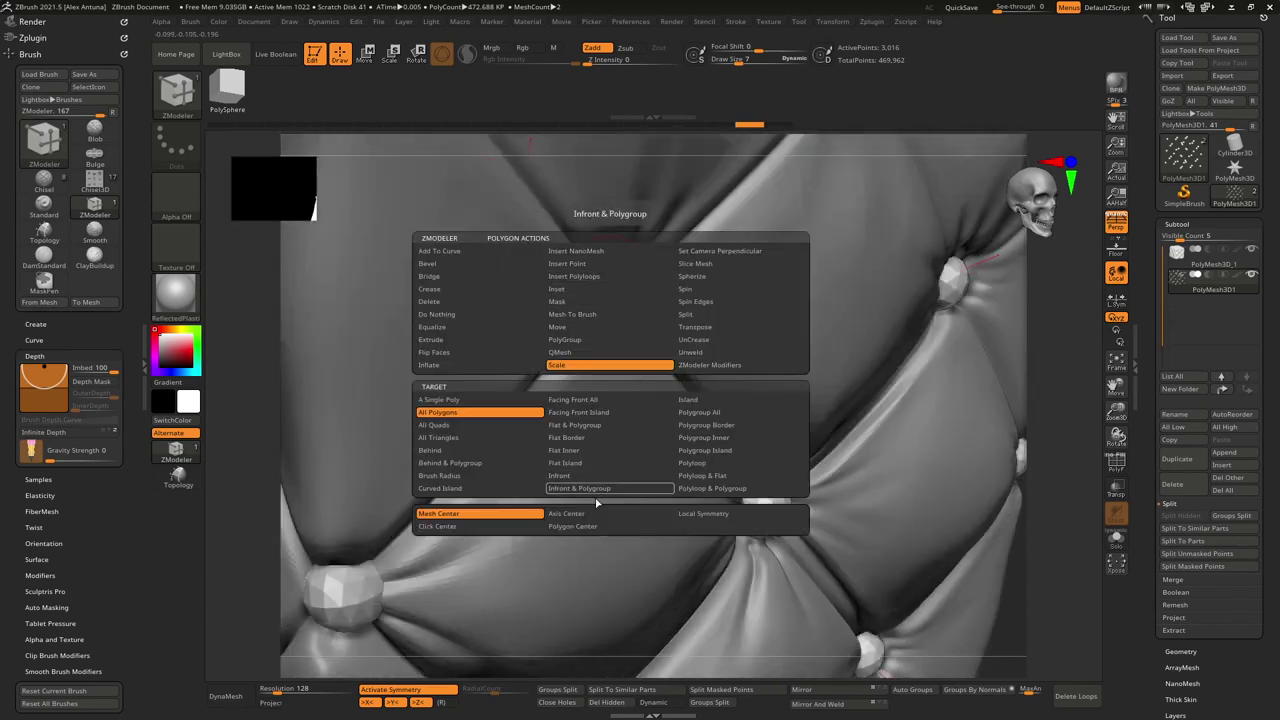
left_click(700, 513)
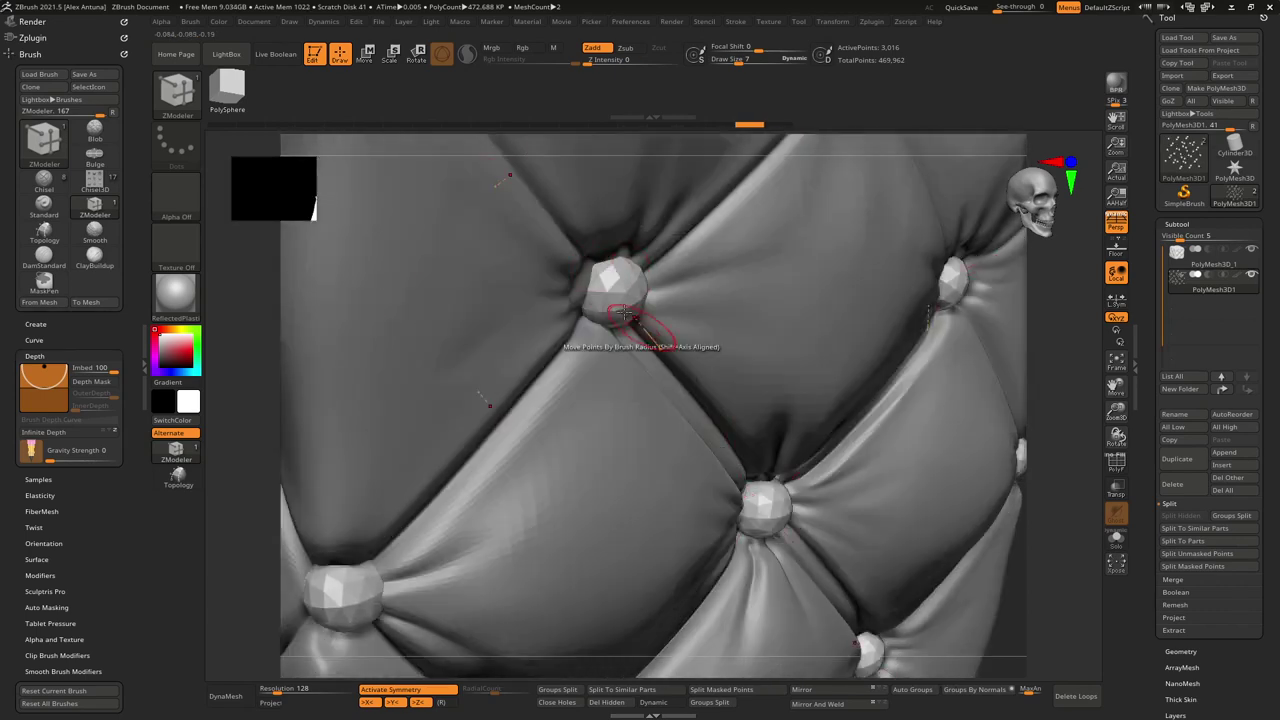
mouse_move(612, 272)
left_mouse_down()
mouse_move(620, 279)
mouse_move(612, 272)
left_mouse_up()
key("space")
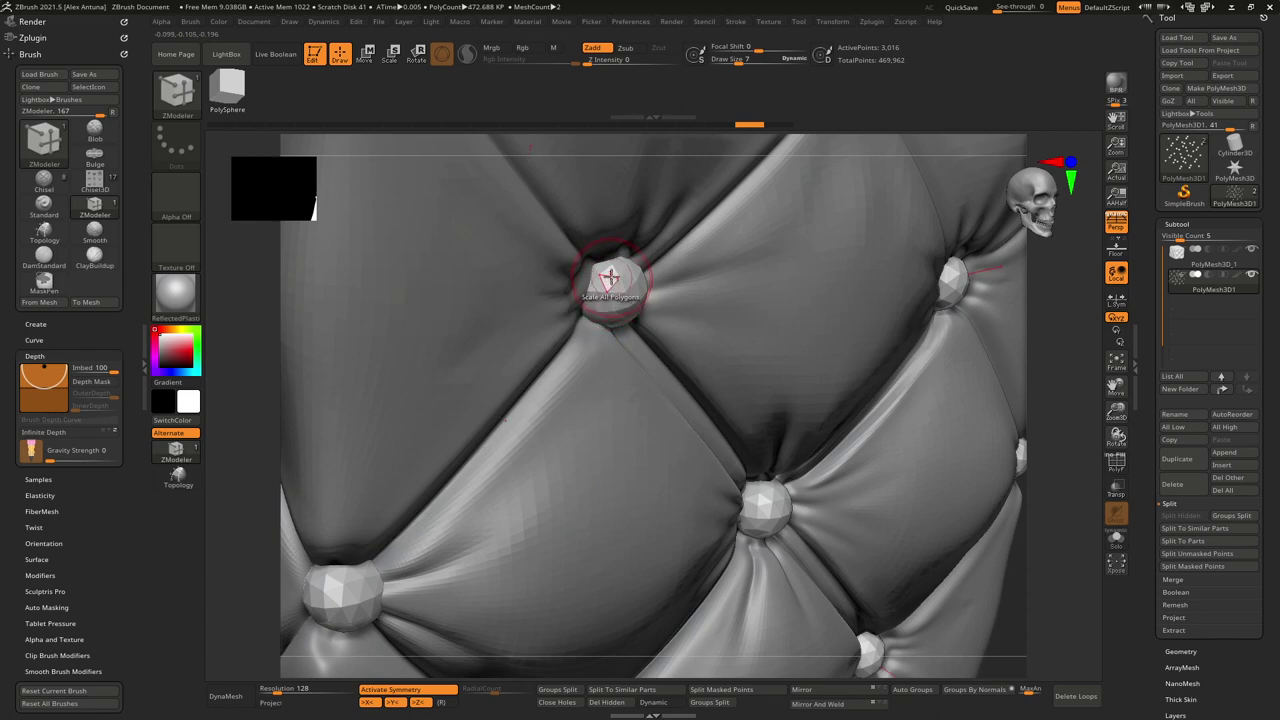
left_click_drag(611, 277, 616, 279)
right_click_drag(673, 284, 674, 268, "ctrl")
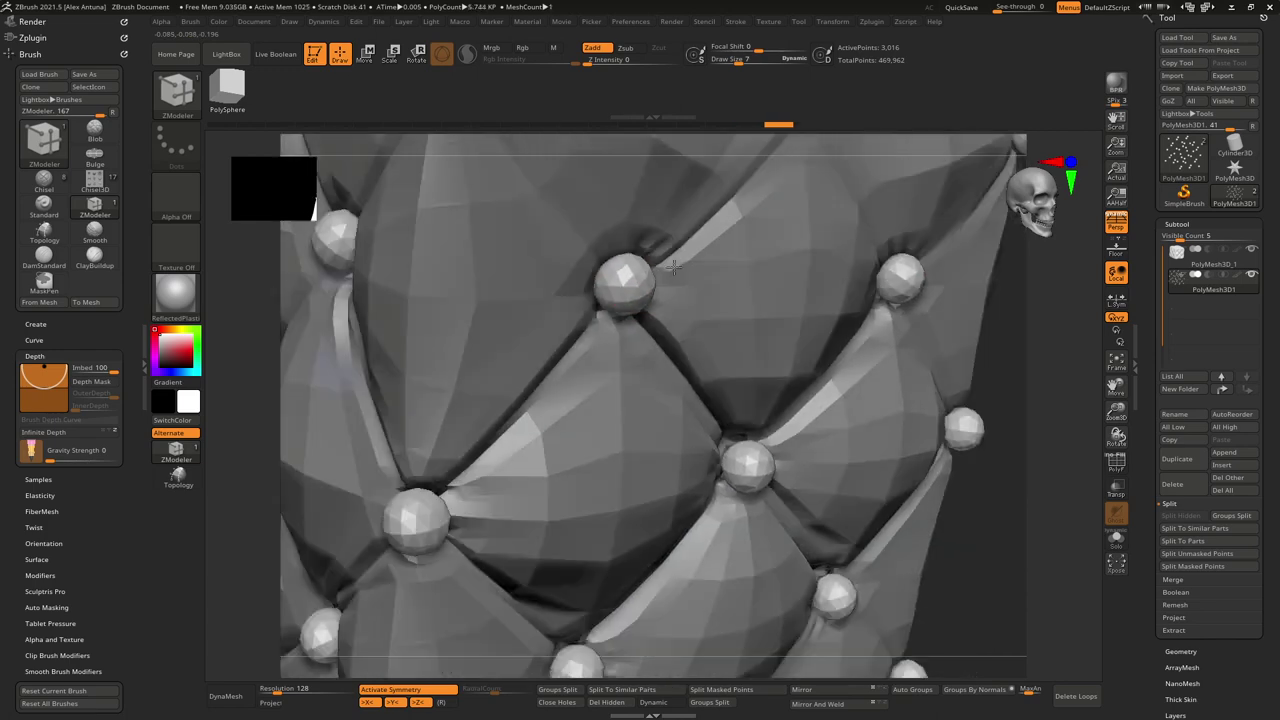
Step: Smooth the sphere buttons with Dynamic Subdivision and inspect the whole cushion from a corner
key("f")
key("d")
mouse_move(700, 254)
left_mouse_down()
mouse_move(934, 336)
mouse_move(917, 366)
mouse_move(903, 351)
mouse_move(931, 369)
mouse_move(926, 420)
mouse_move(940, 380)
mouse_move(971, 354)
mouse_move(920, 366)
mouse_move(949, 351)
mouse_move(972, 358)
mouse_move(938, 348)
mouse_move(914, 388)
mouse_move(922, 376)
mouse_move(945, 383)
left_mouse_up()
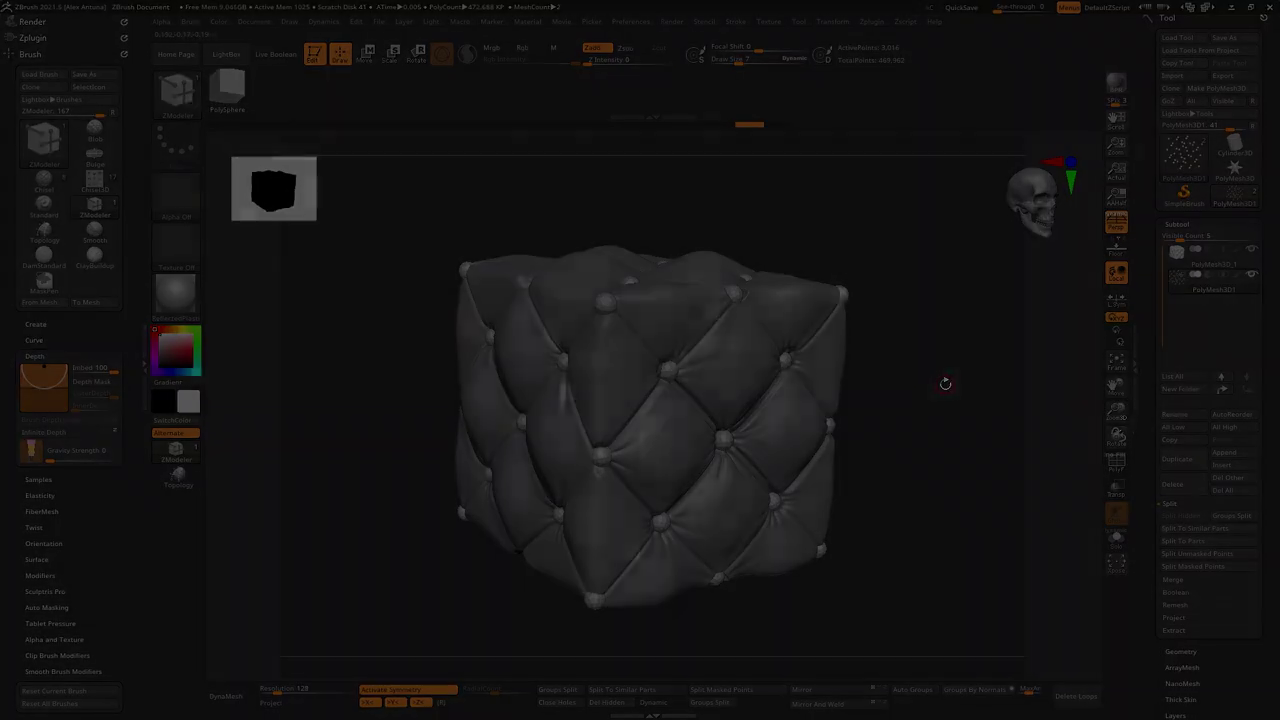